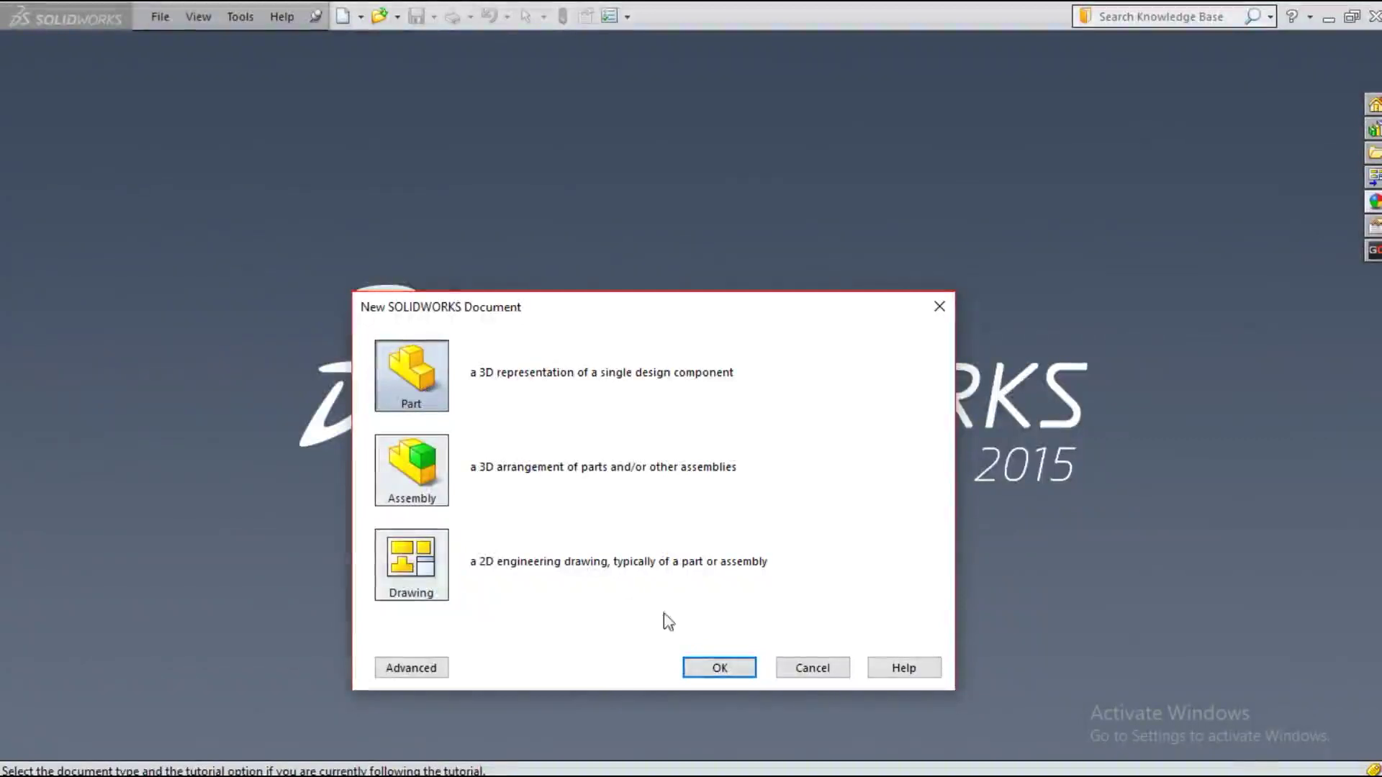
Step: Create a new blank Part document, Part1
click(715, 666)
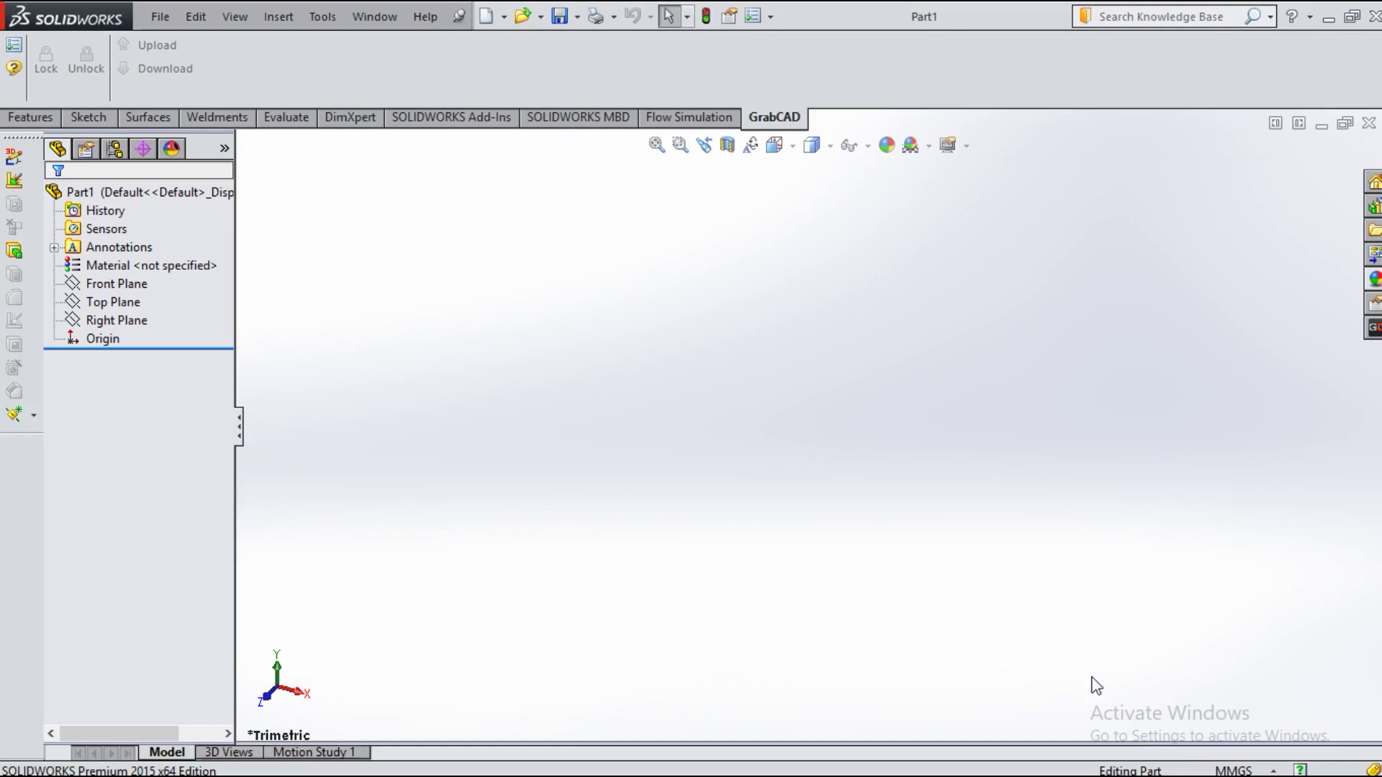
Step: Keep the part in MMGS millimetre units and start a new sketch
click(86, 118)
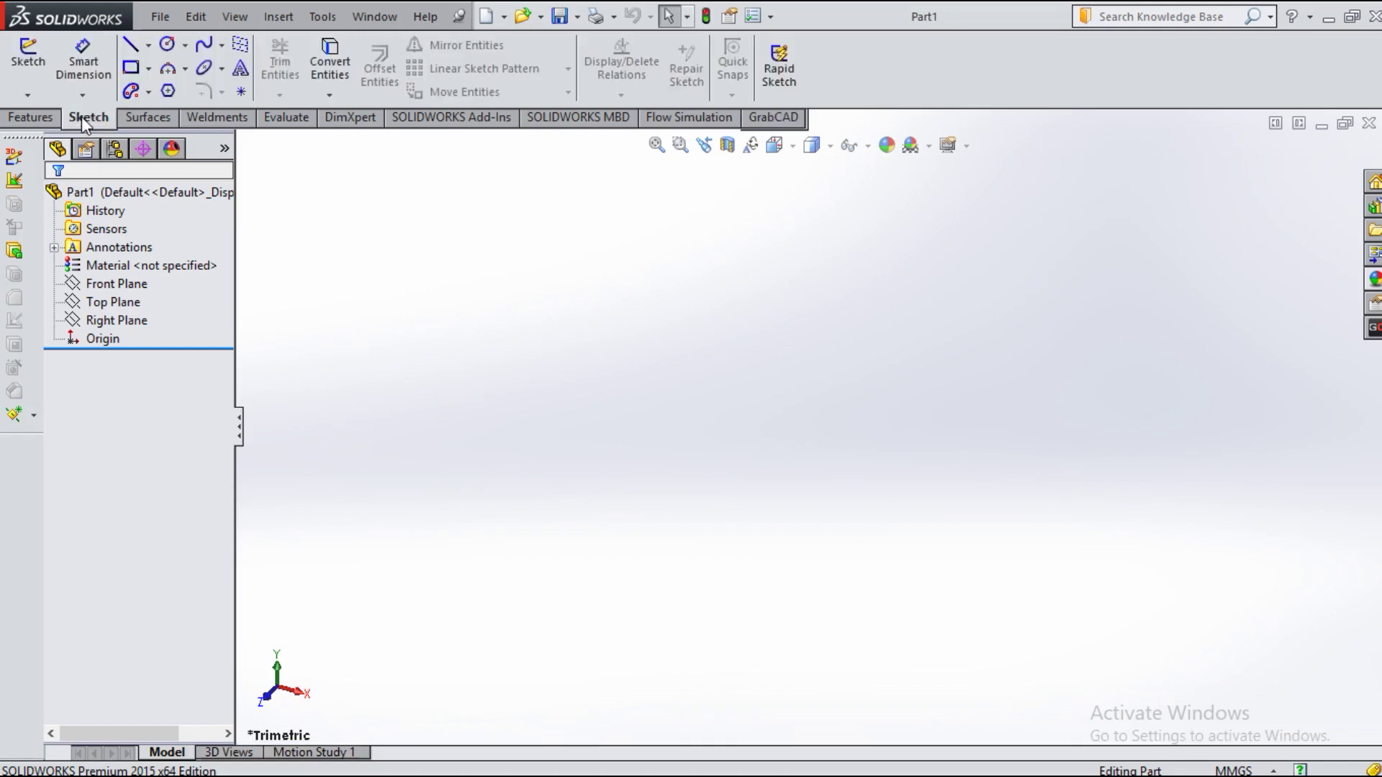
click(1271, 771)
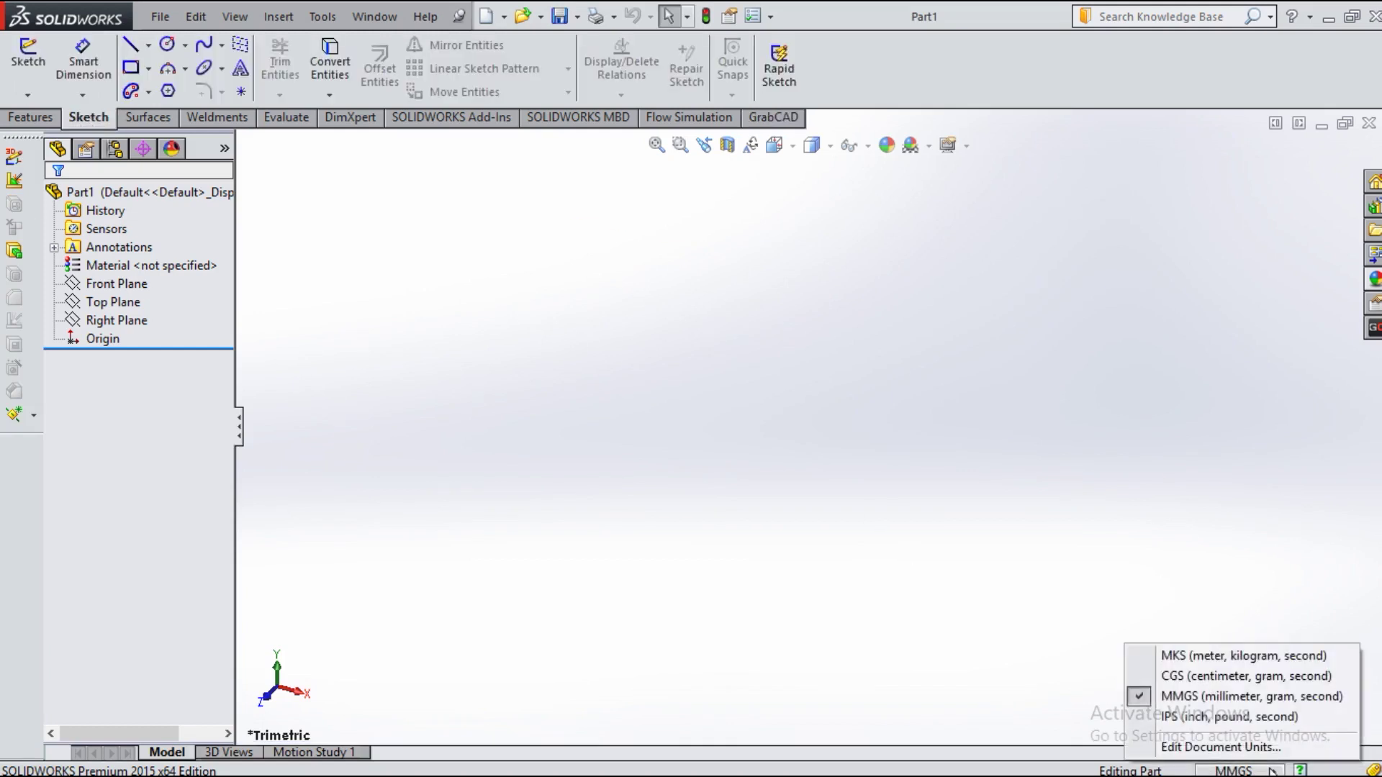
click(1189, 701)
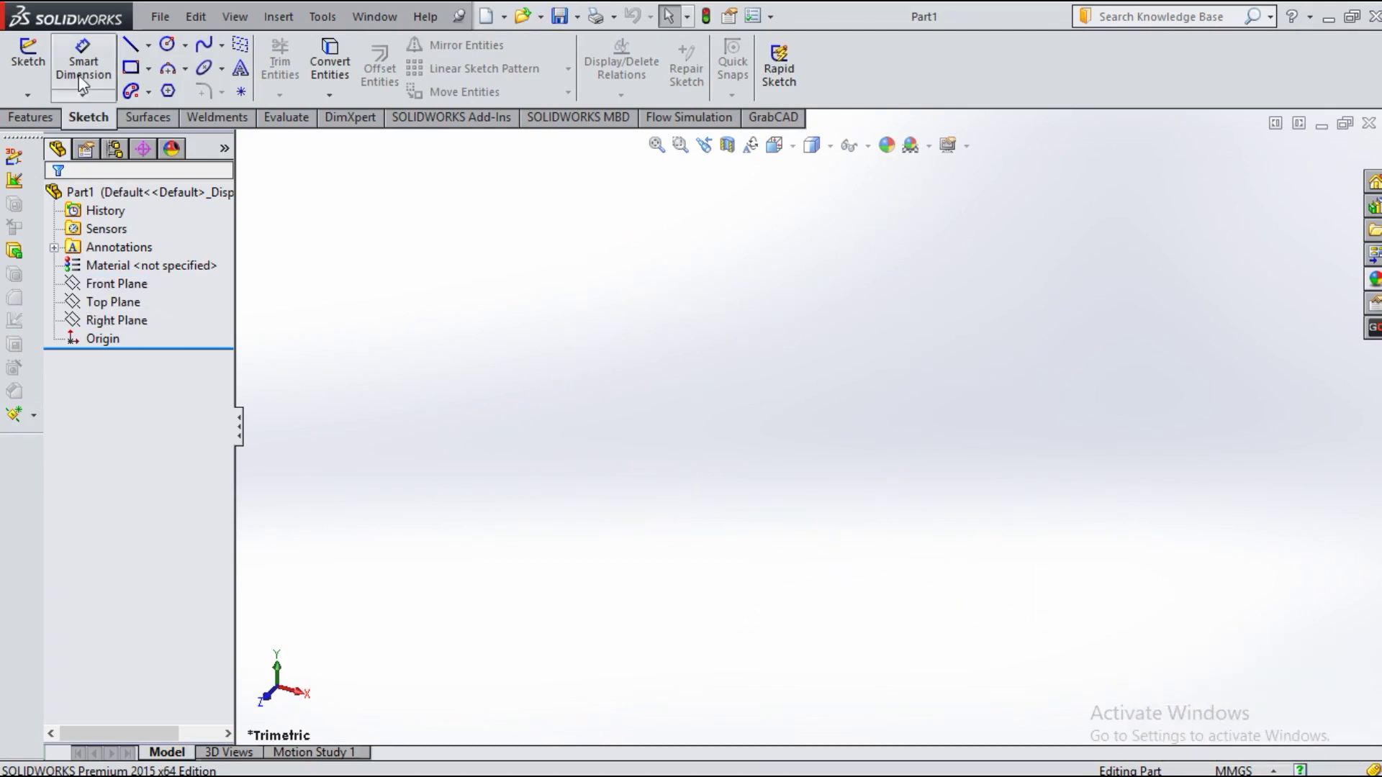
click(41, 59)
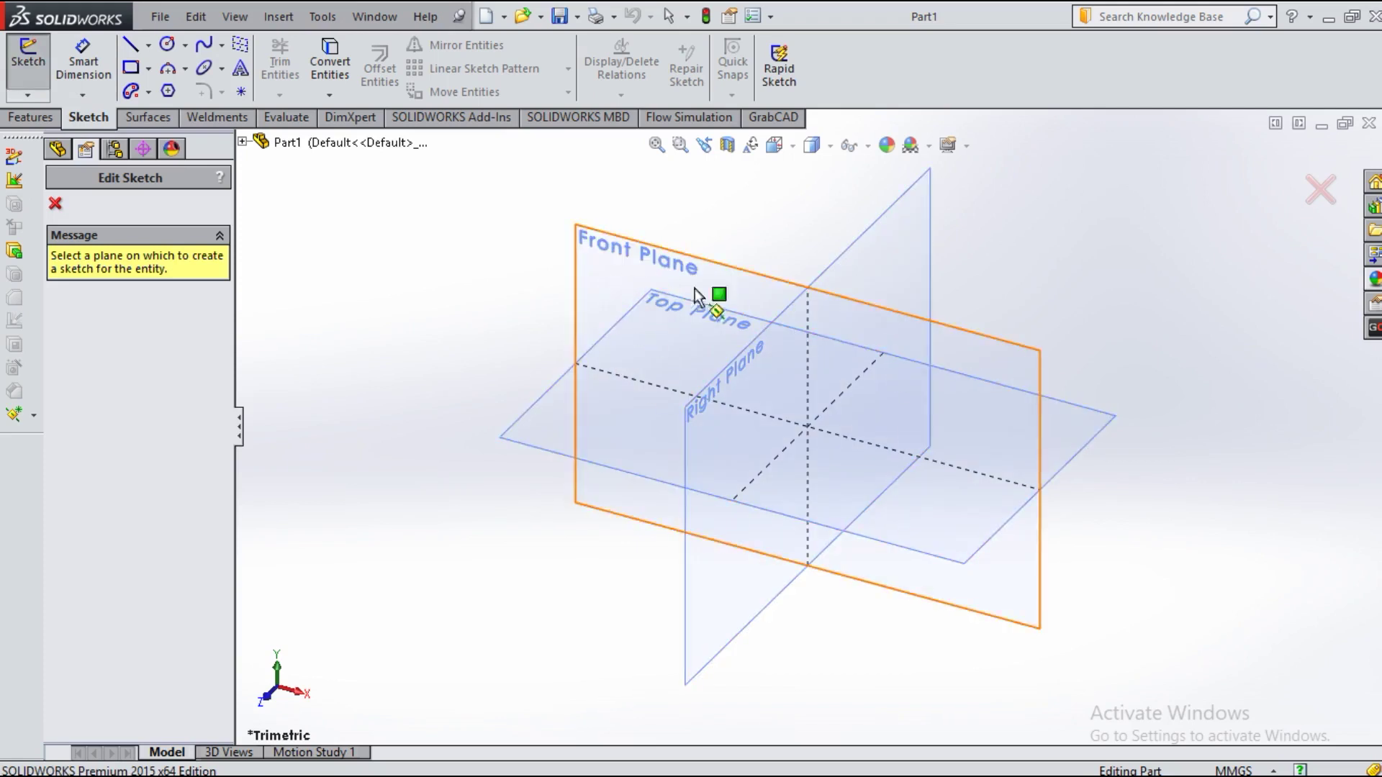
Step: On the Top Plane, draw a circle of roughly radius 40 centred at the origin
click(1063, 434)
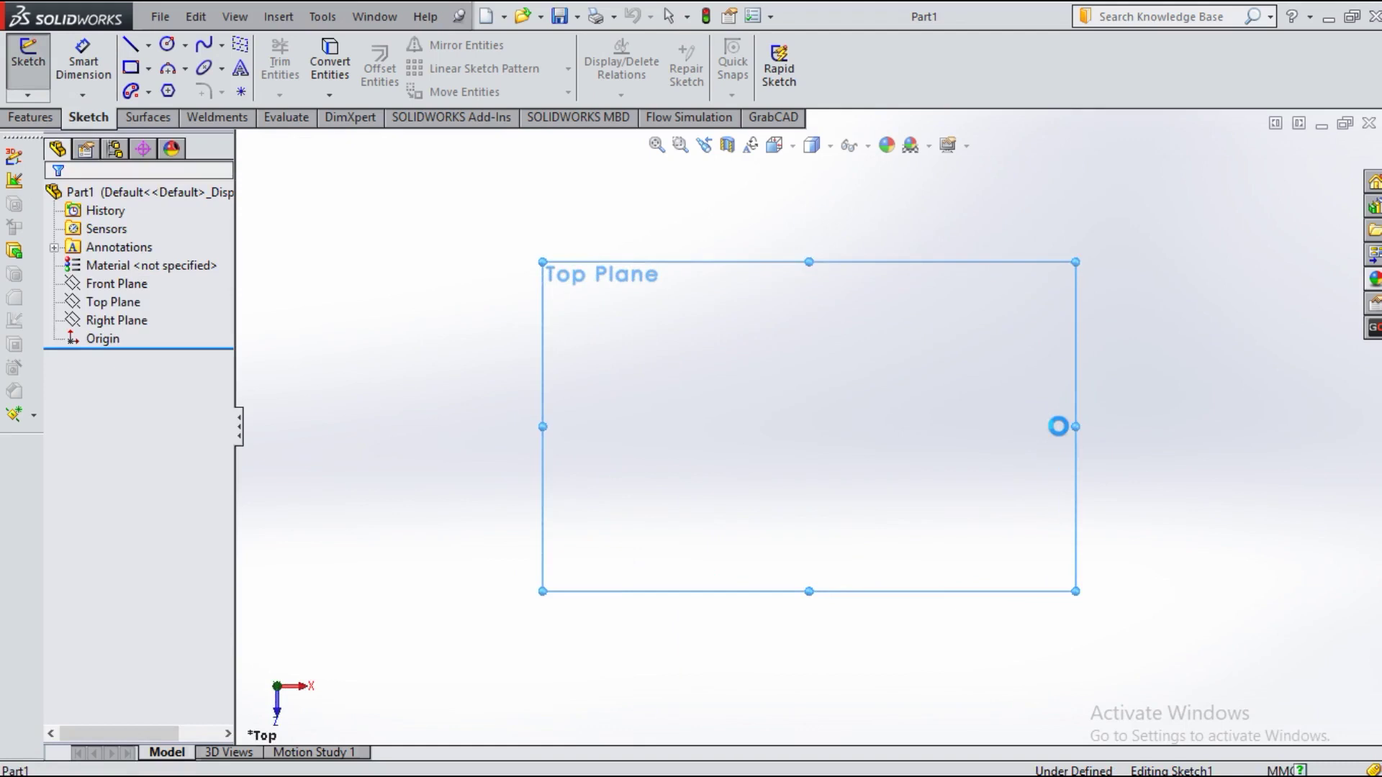
click(167, 46)
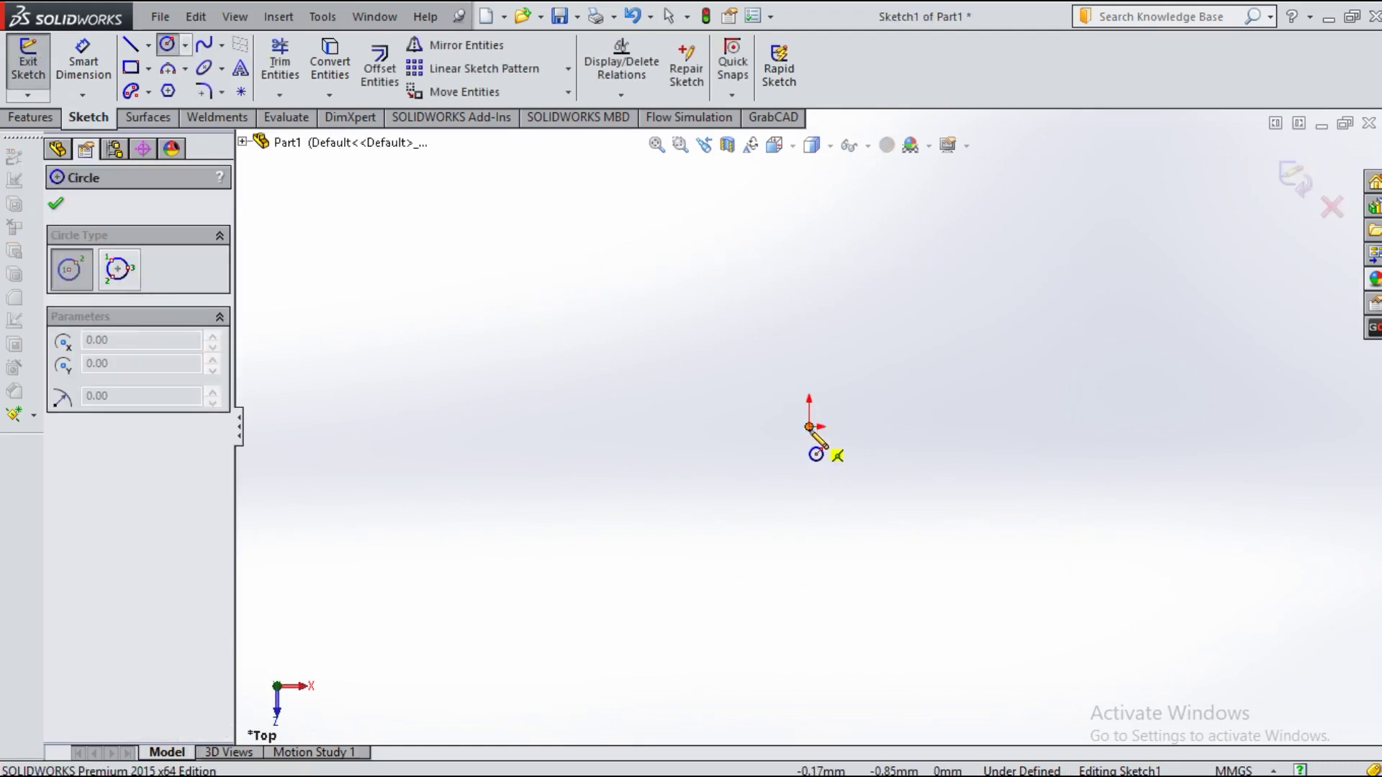
click(809, 427)
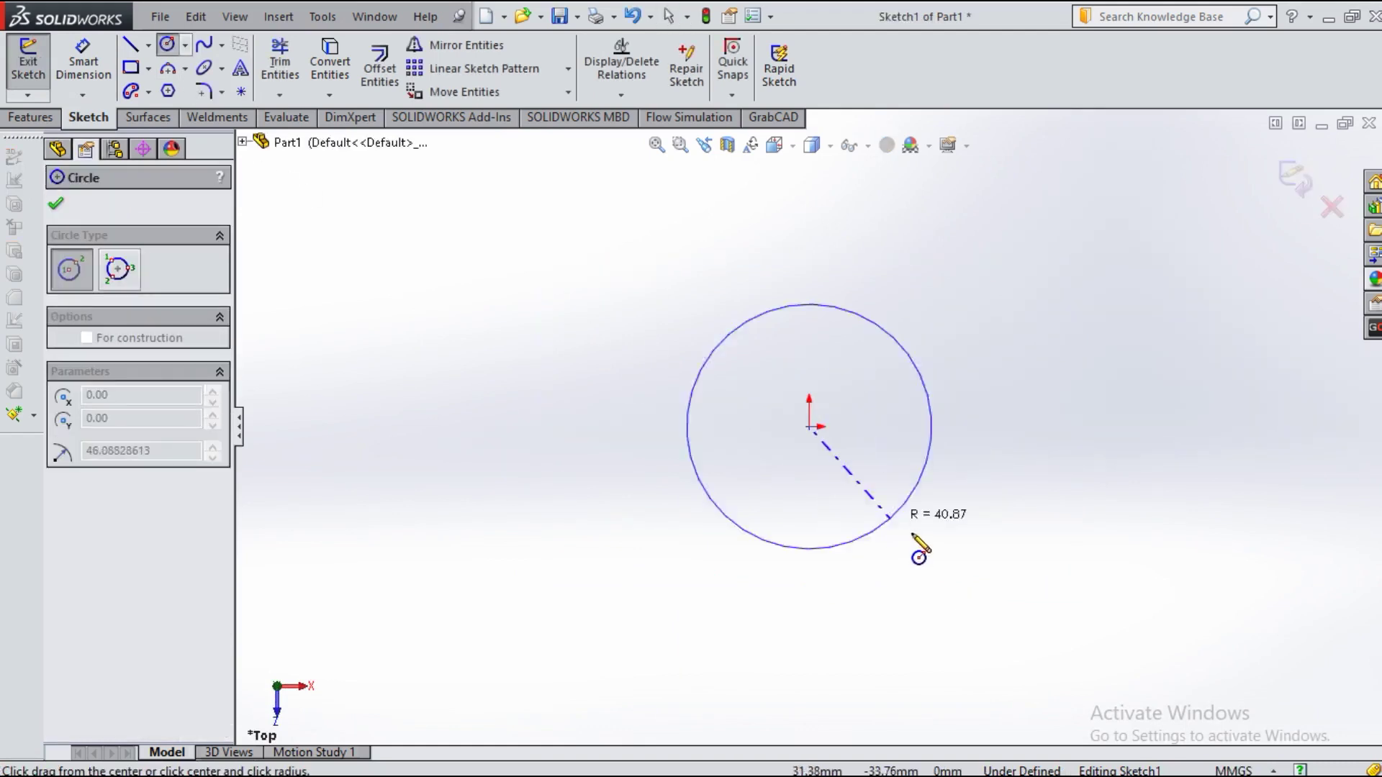
click(909, 495)
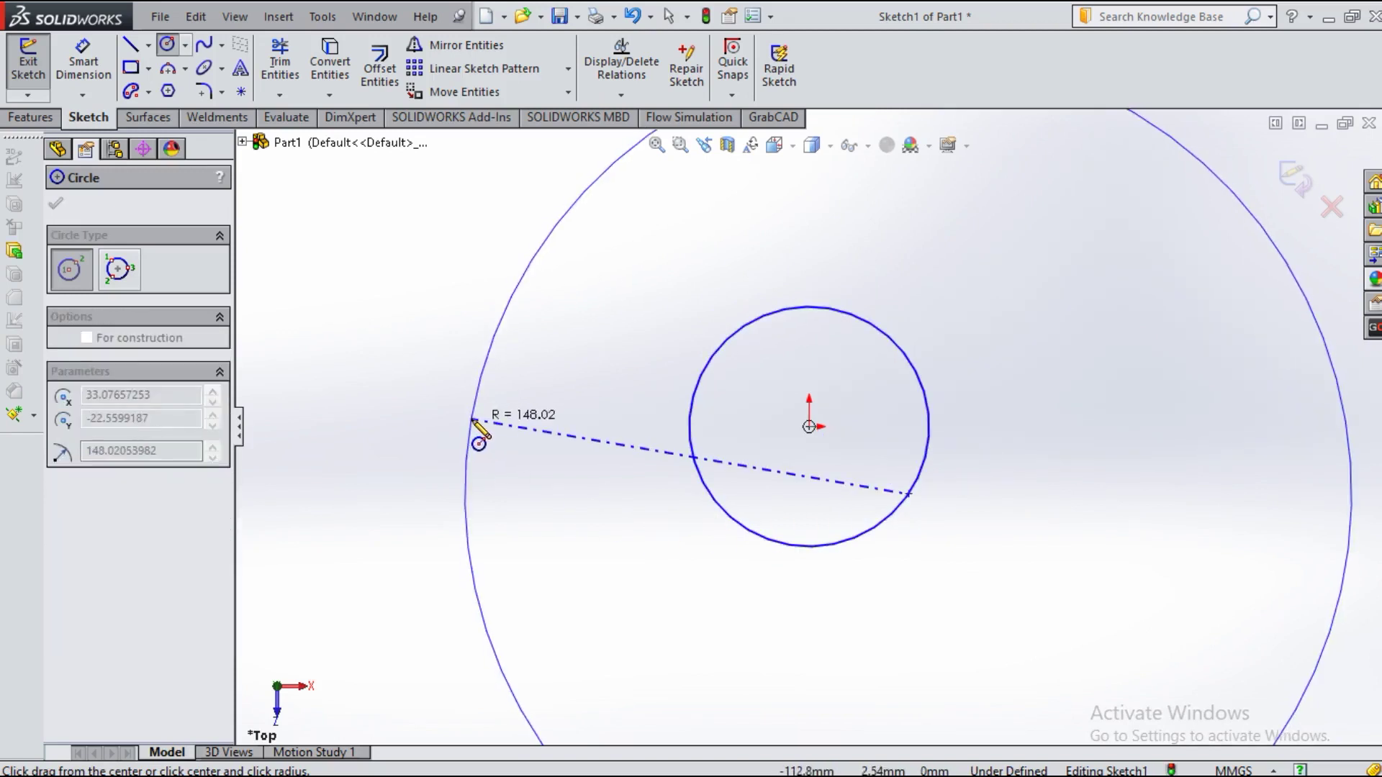
key(Escape)
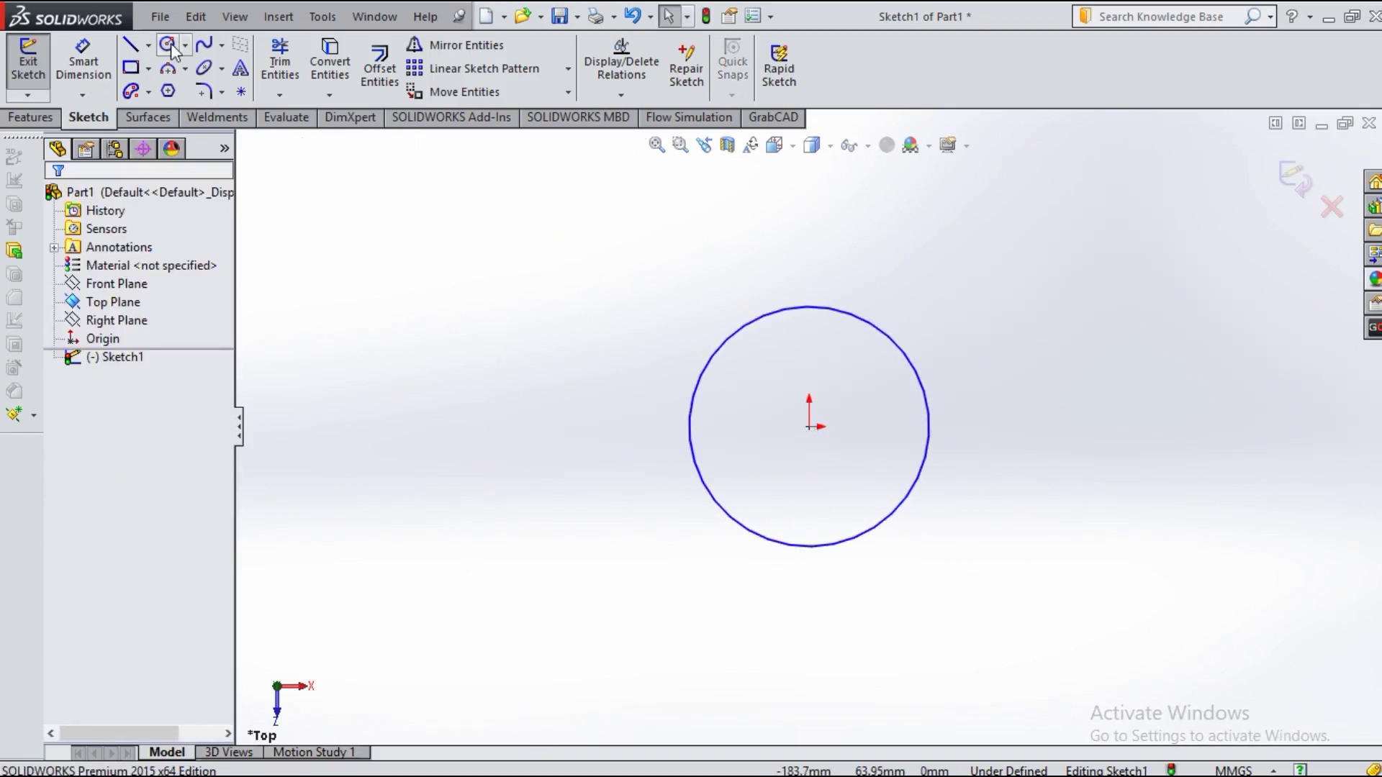
Step: Draw a smaller circle level with the origin, to the left of it
click(519, 427)
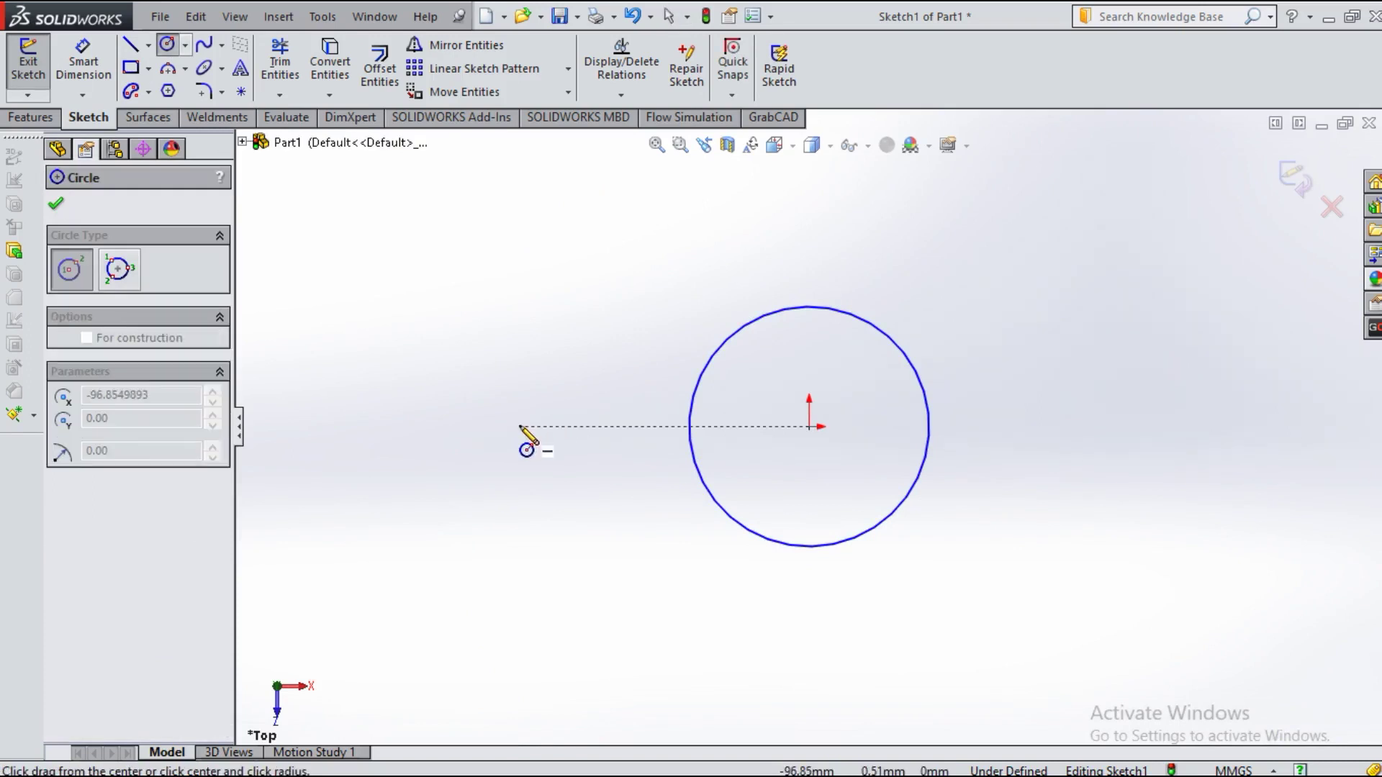
click(569, 496)
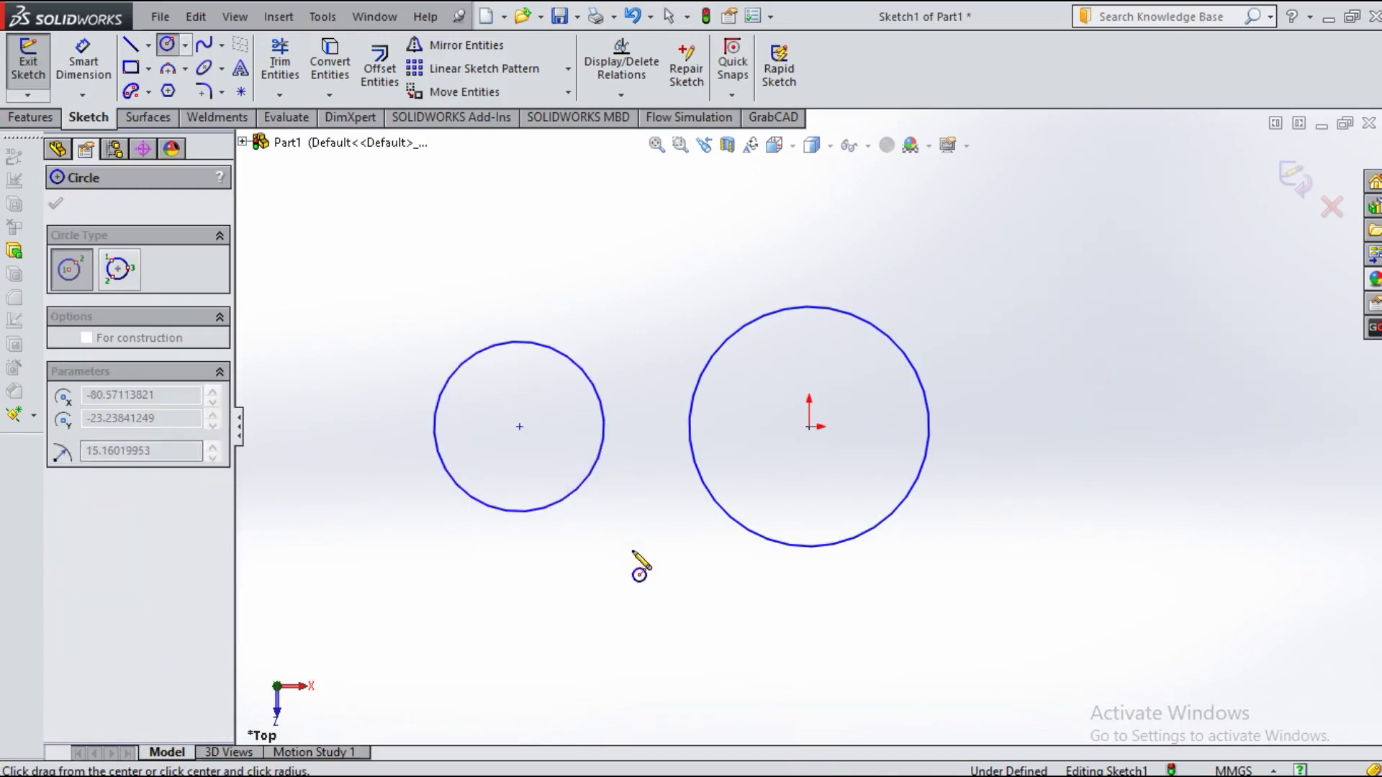
key(Escape)
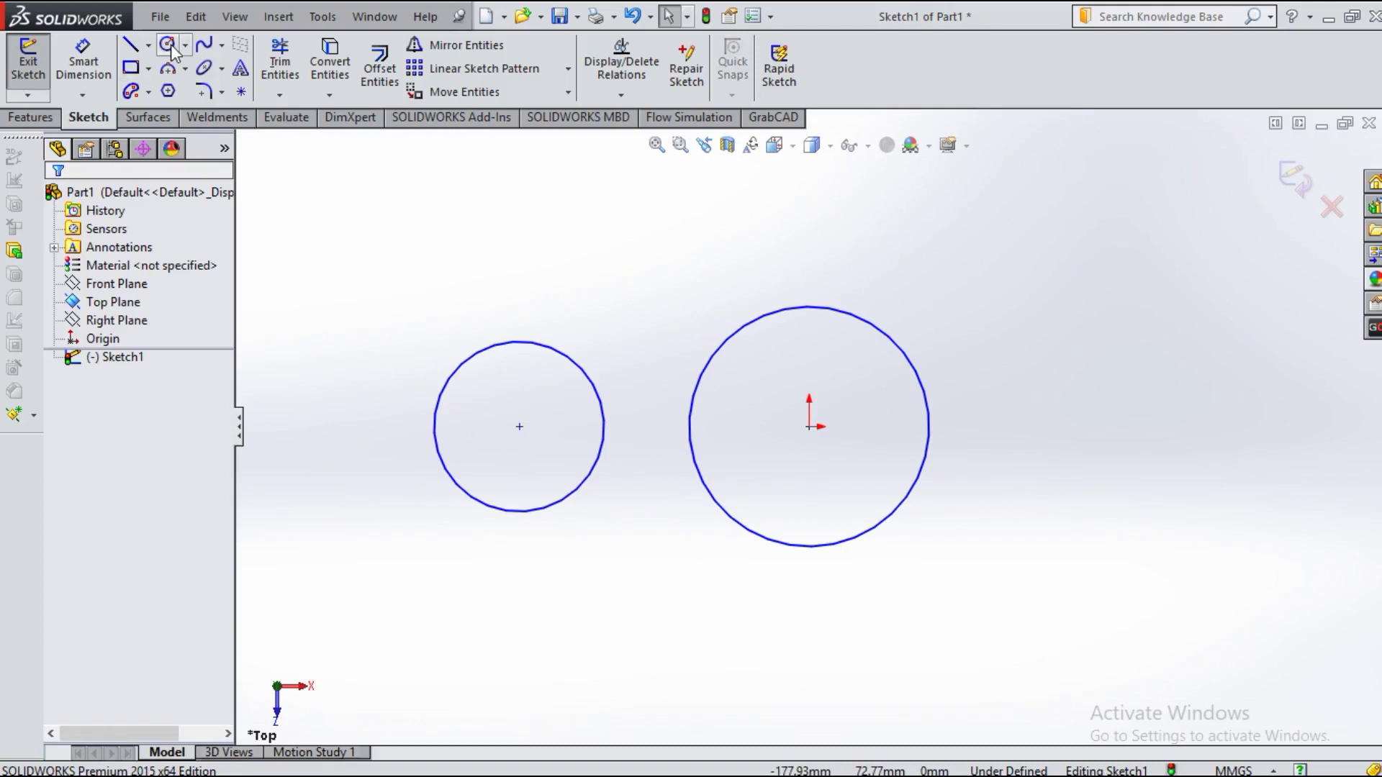
key(Return)
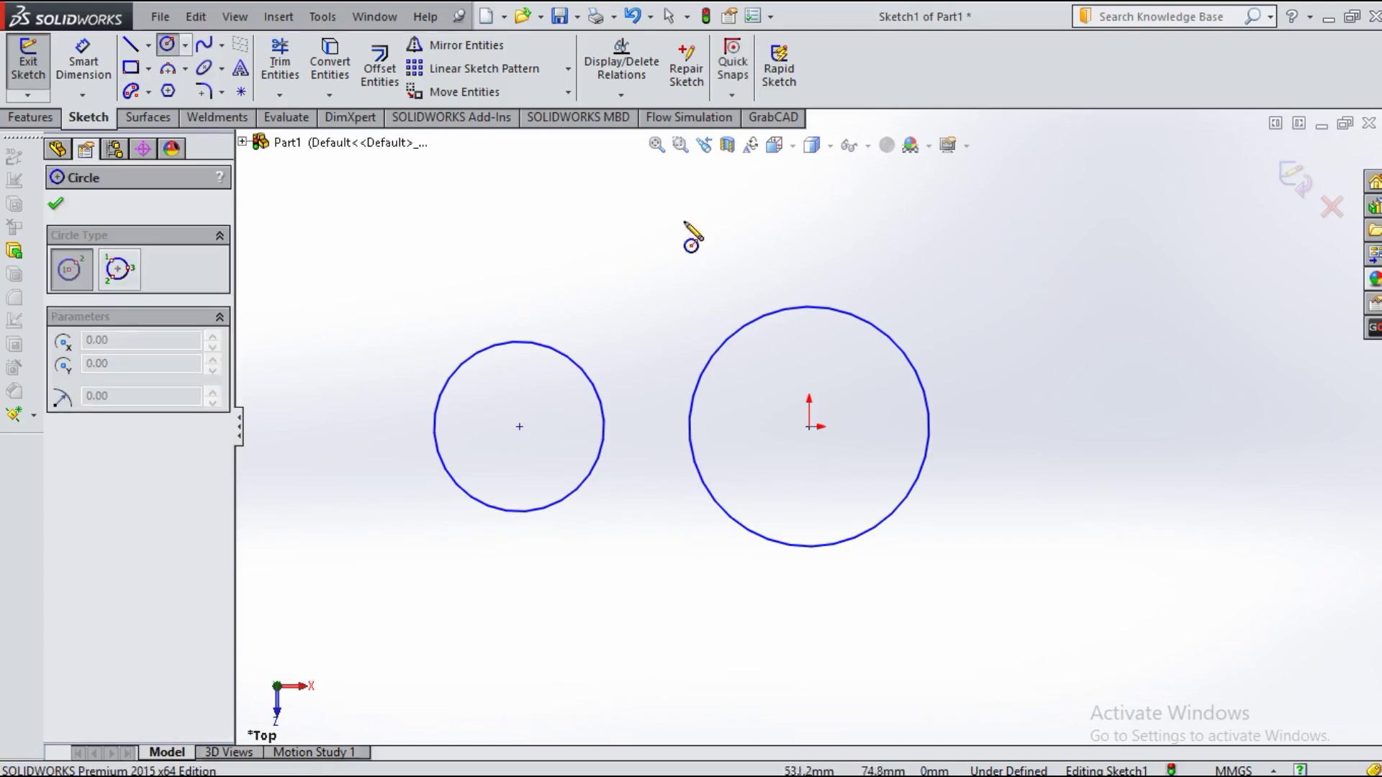
Step: Draw a horizontal centerline through both circle centres
click(58, 207)
click(149, 48)
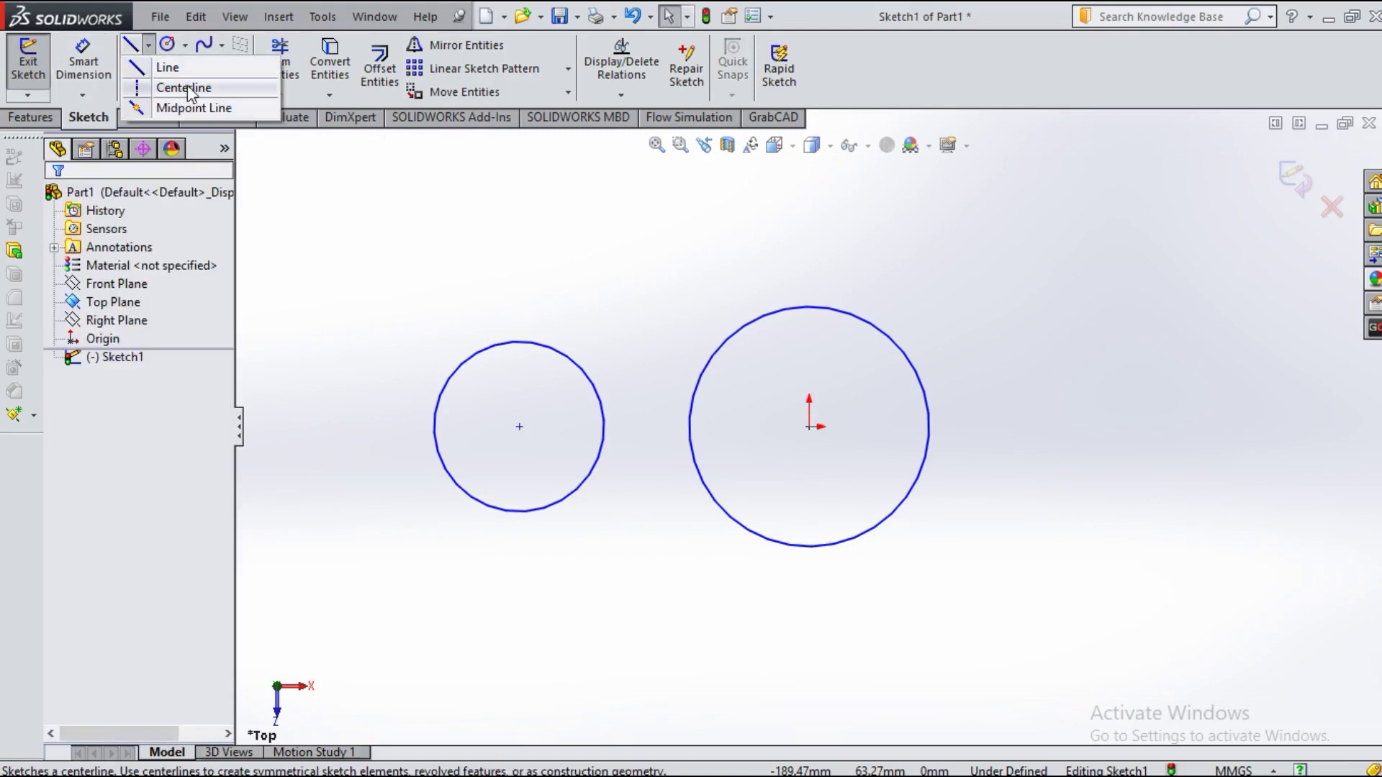
click(186, 88)
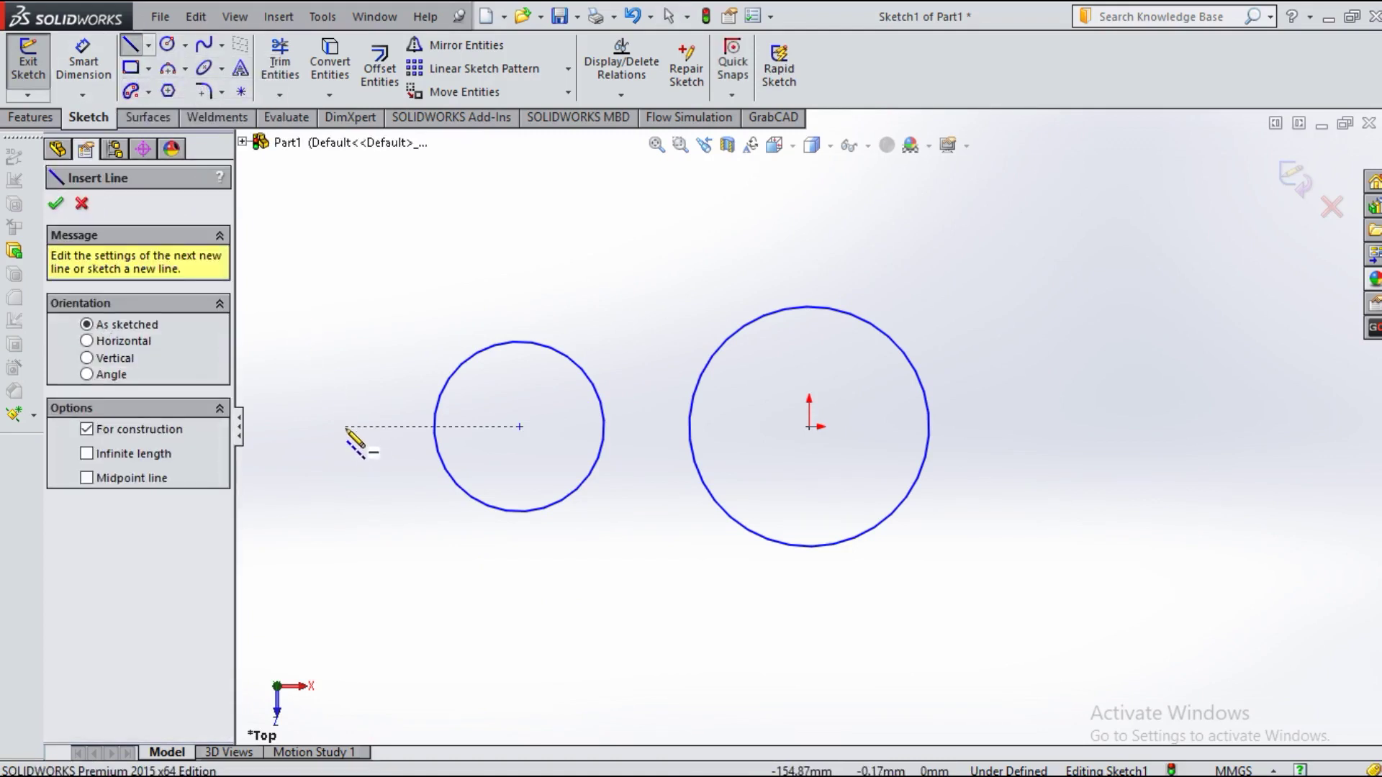
click(346, 427)
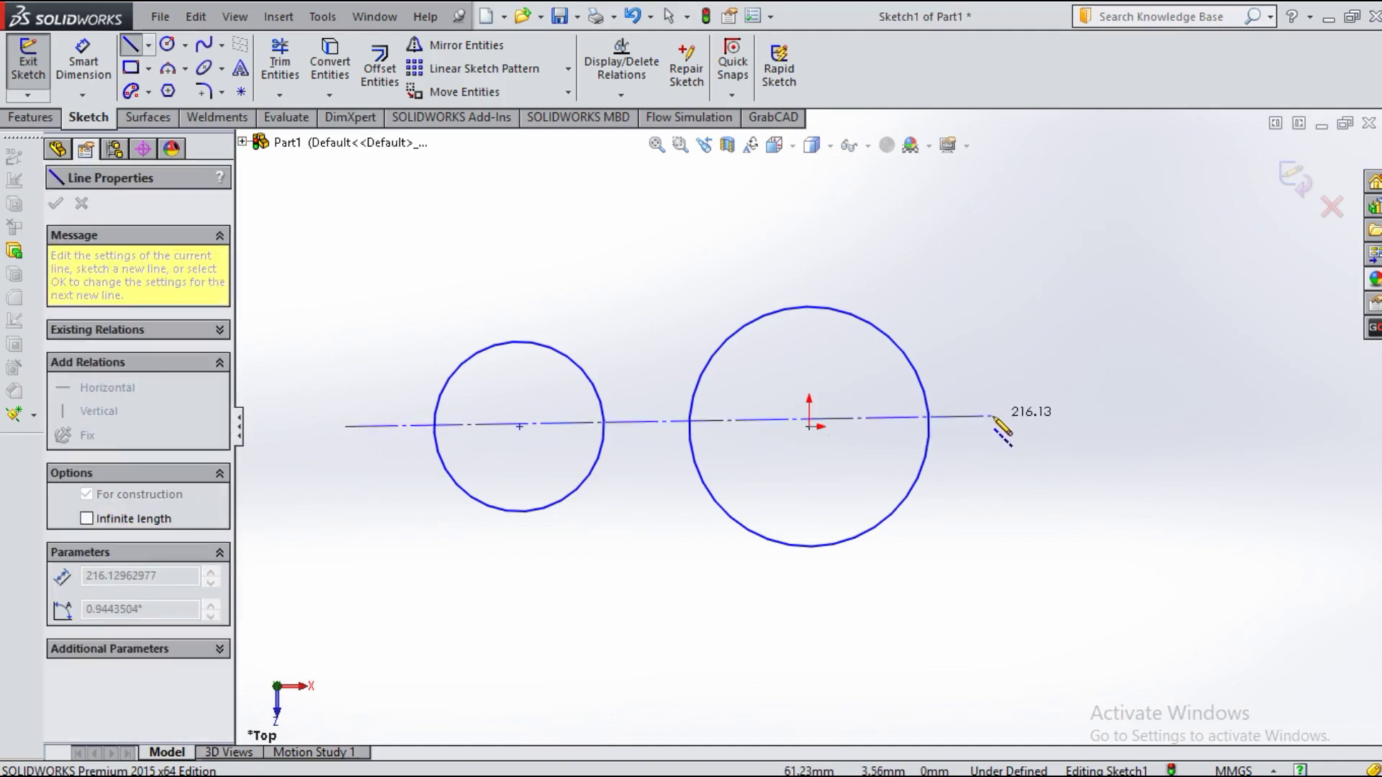
click(996, 427)
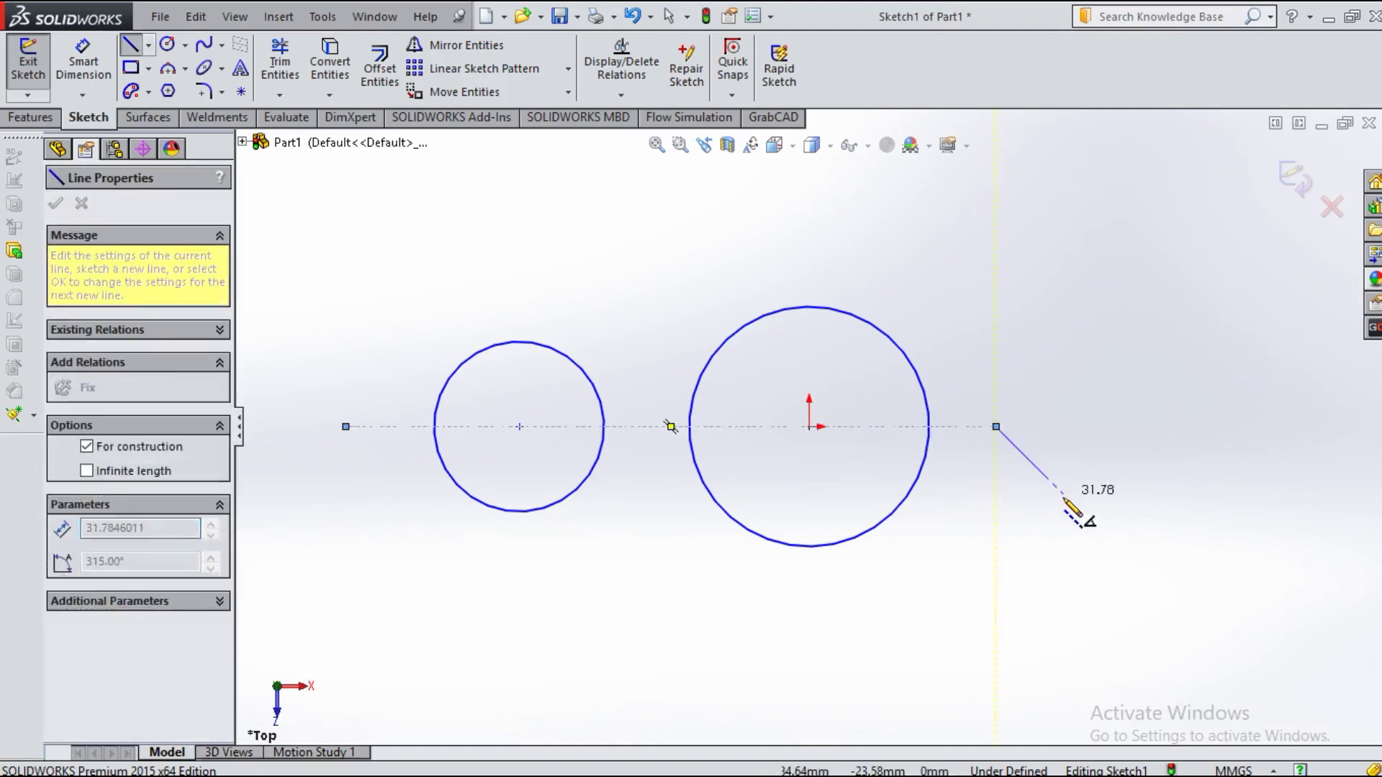
key(Escape)
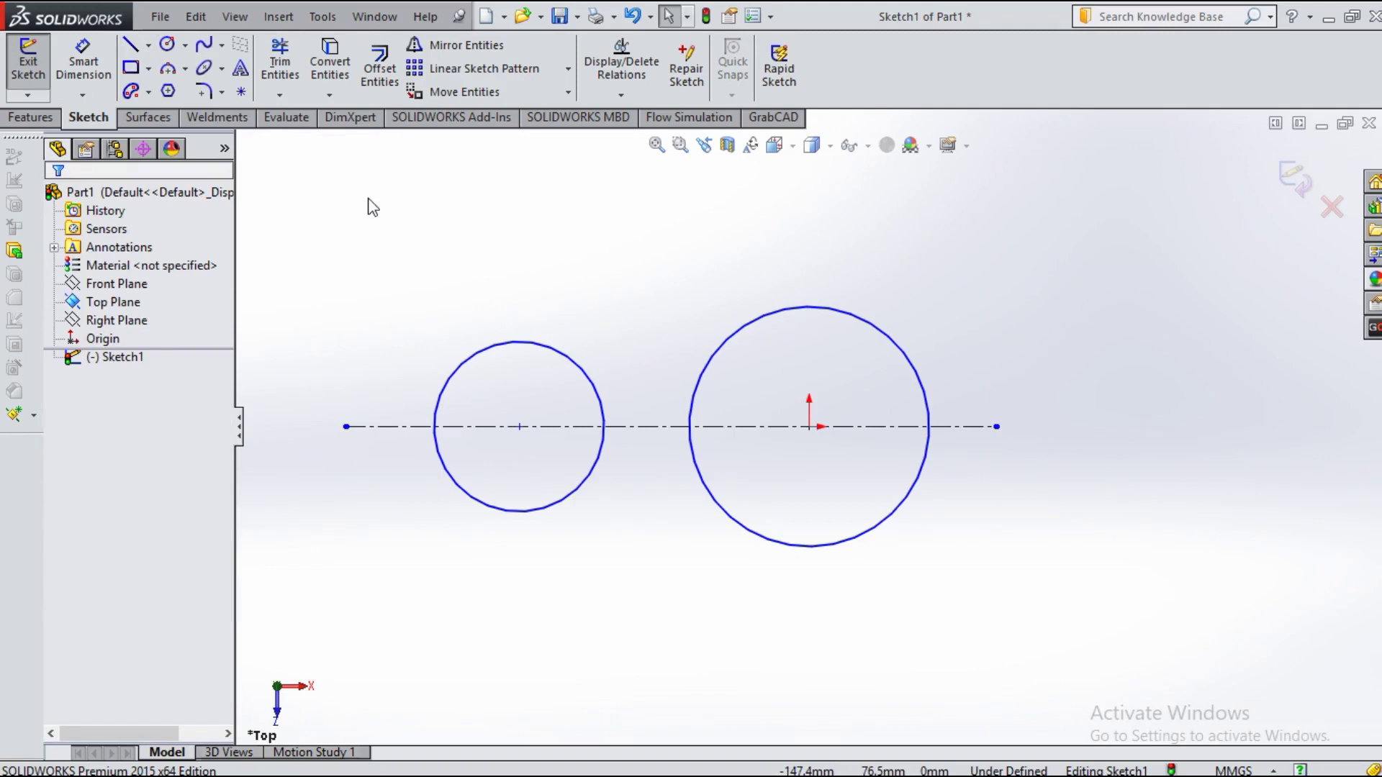
Step: Draw an angled centerline rising from the origin to the upper right
click(148, 45)
click(188, 88)
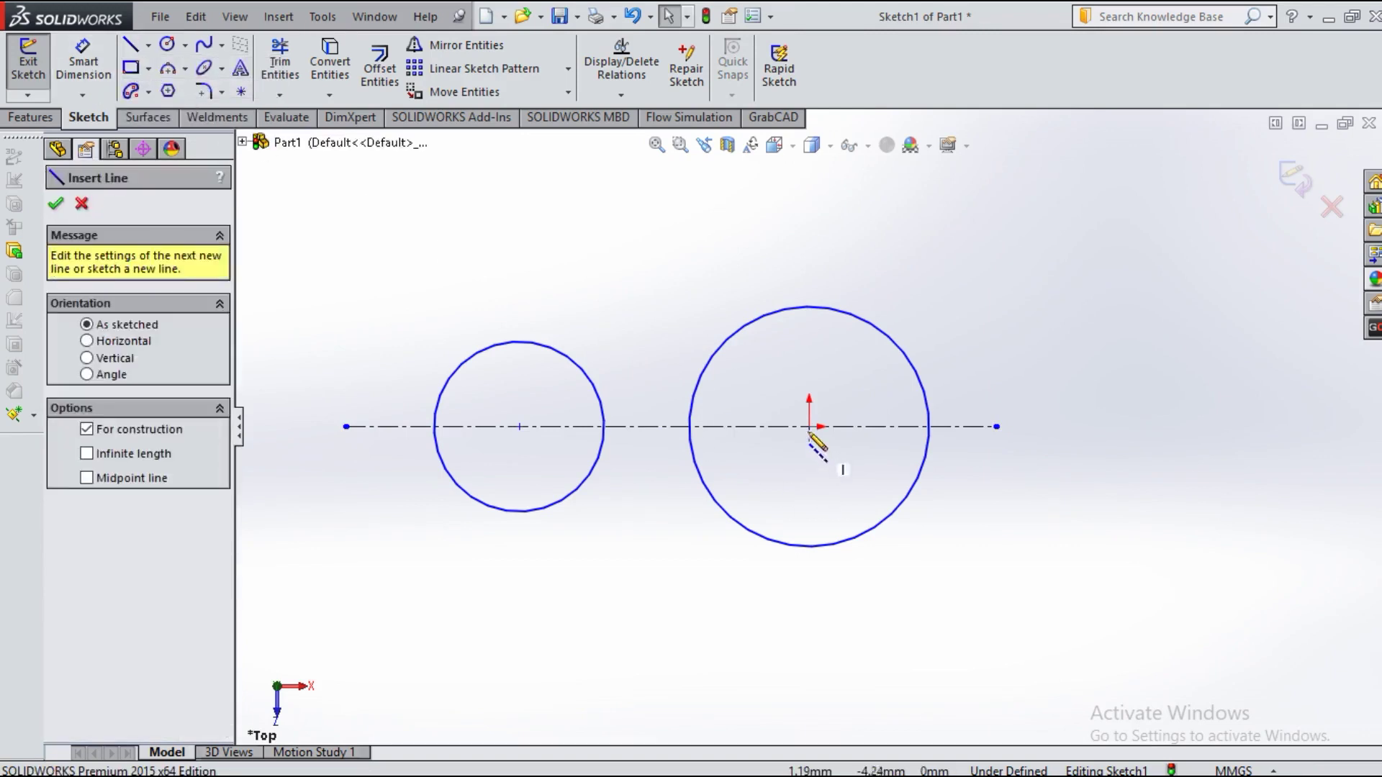
double_click(1043, 168)
key(Escape)
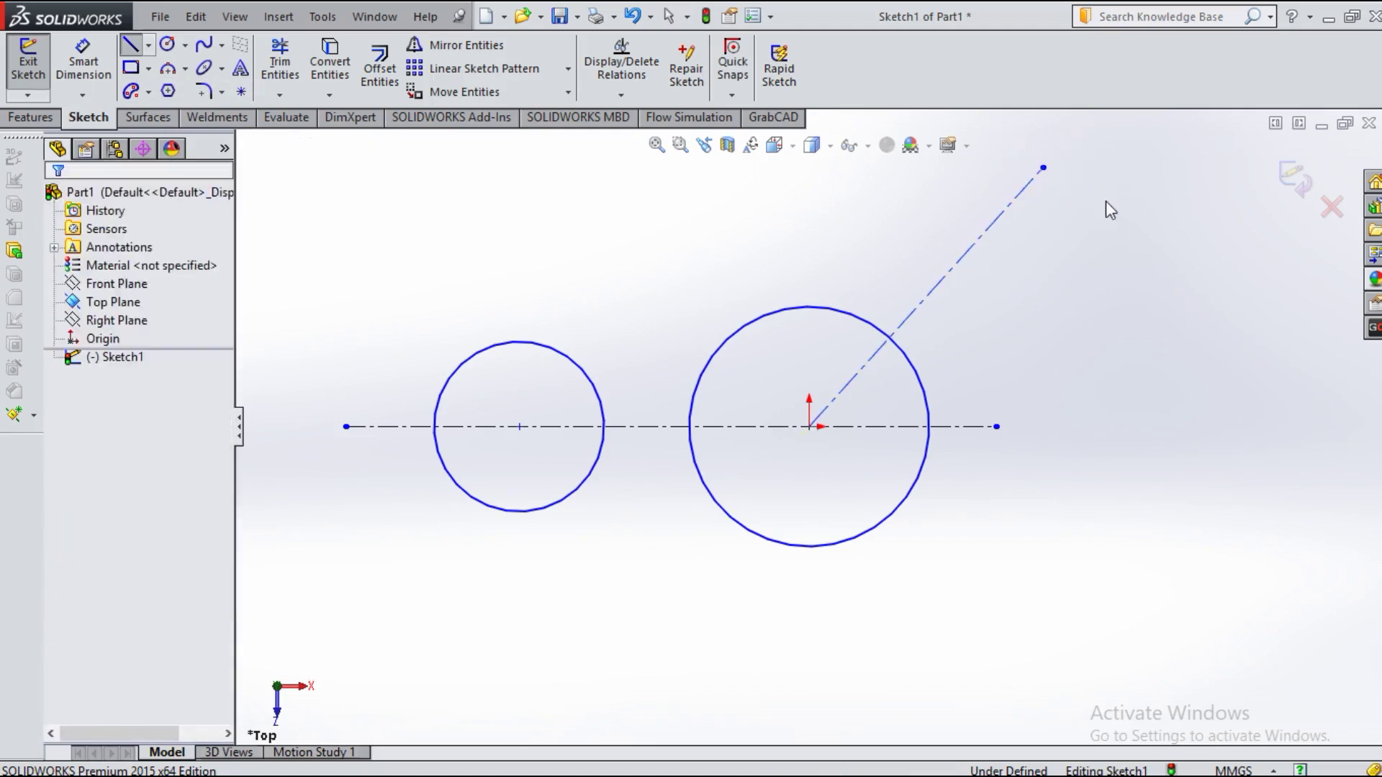
Step: Draw a circle centred at the upper end of the angled centerline
click(169, 44)
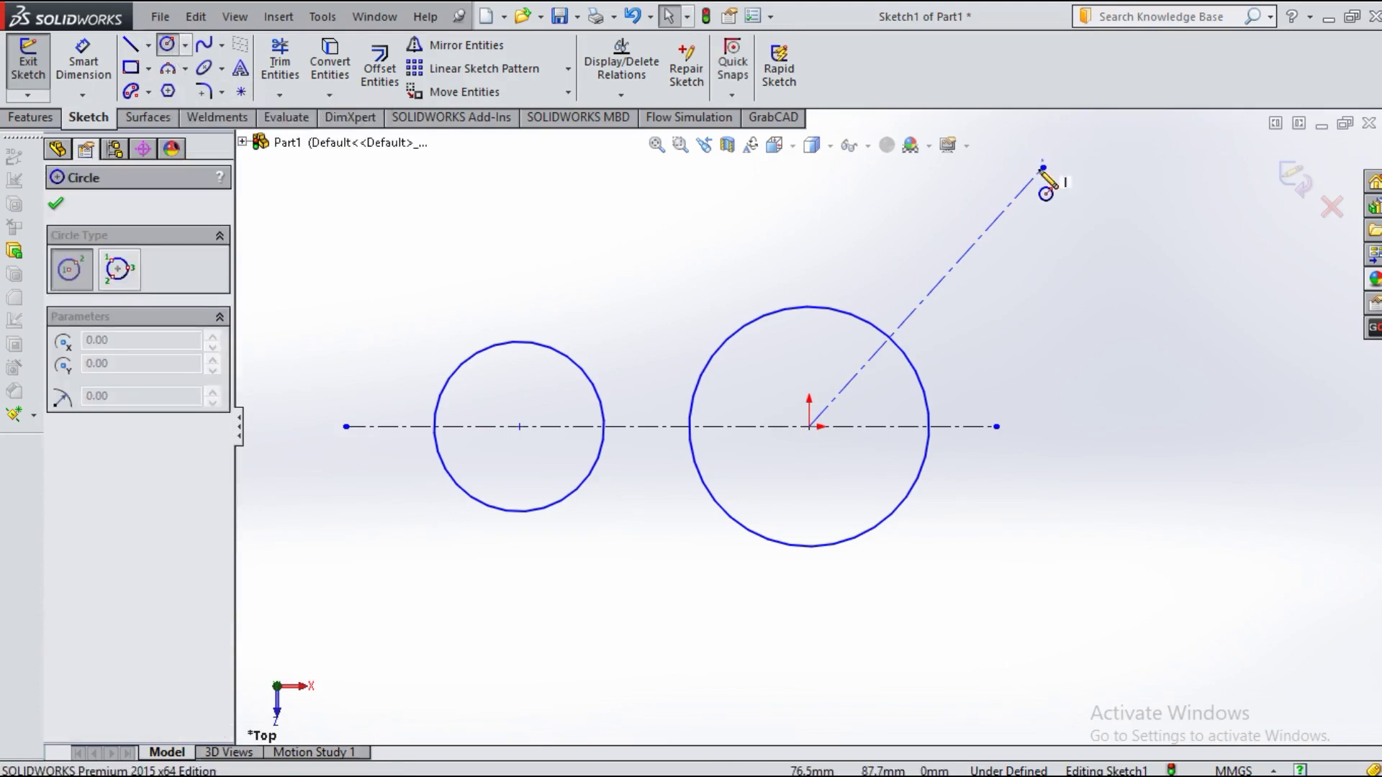
click(1043, 168)
click(1105, 213)
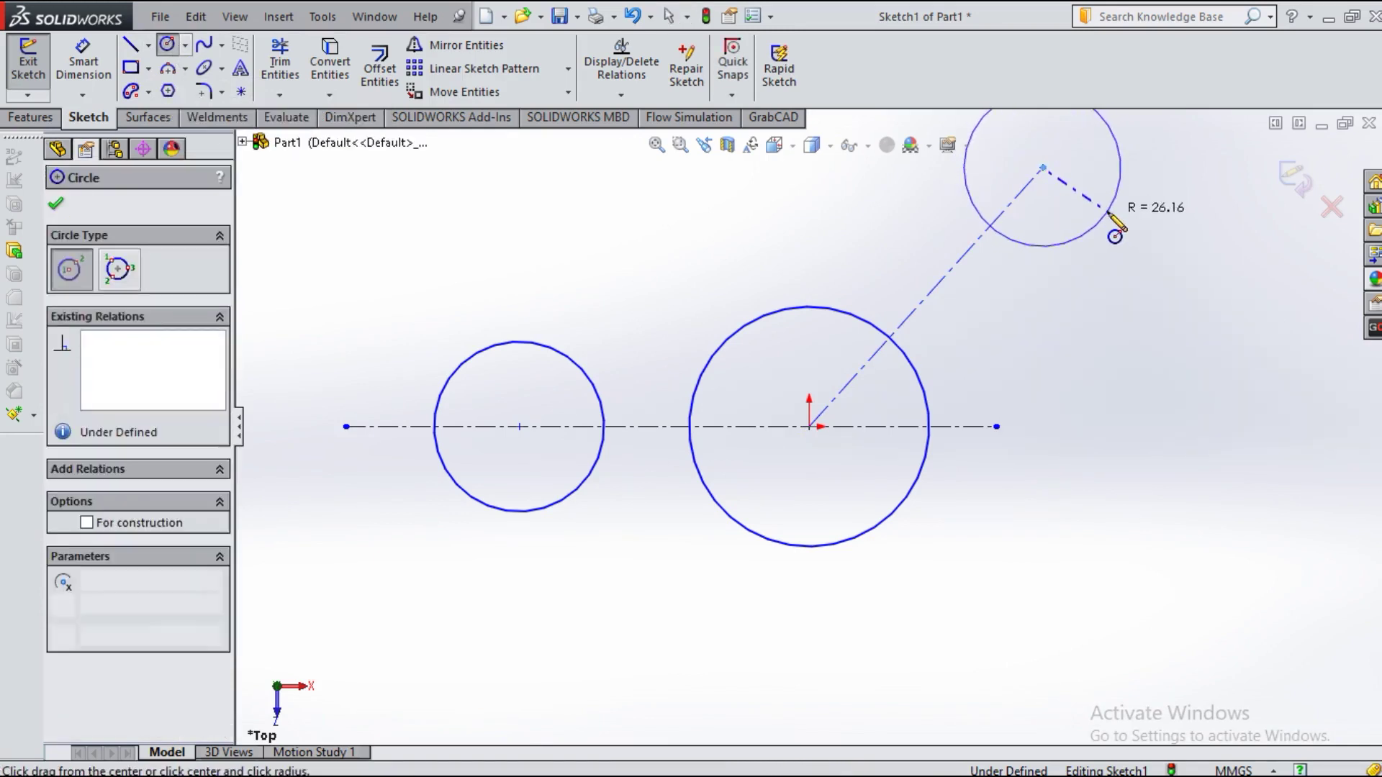
click(58, 208)
click(85, 69)
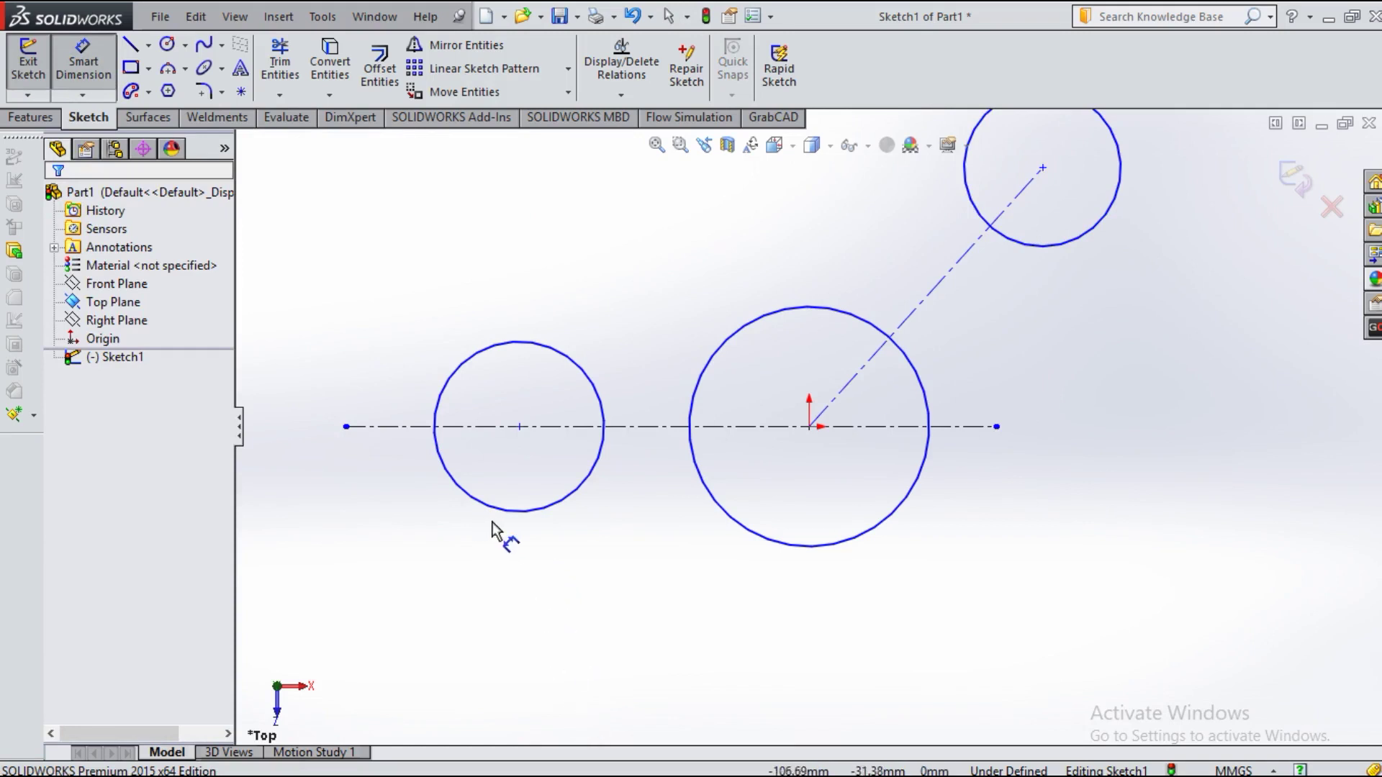
click(520, 511)
key(Escape)
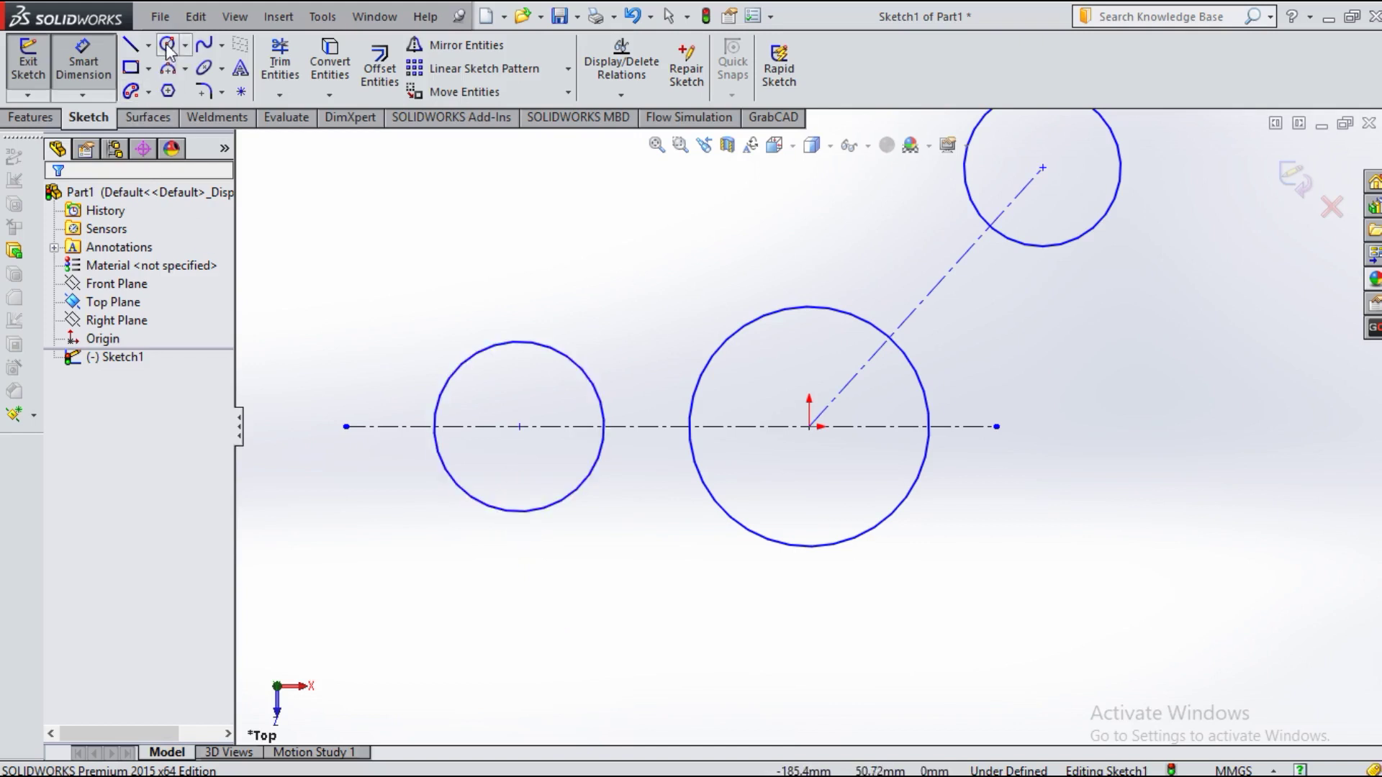
Step: Add a smaller concentric circle inside the left circle
click(167, 44)
click(519, 427)
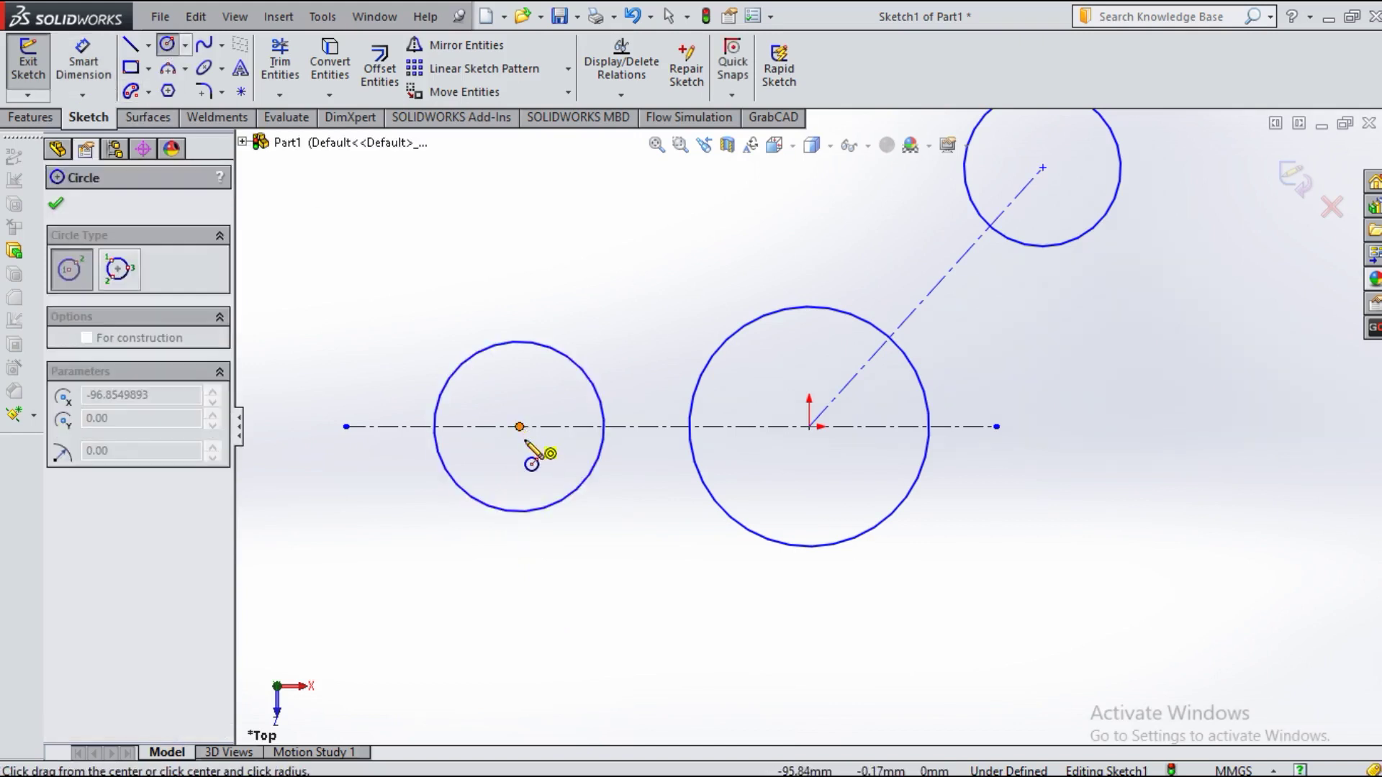
click(541, 467)
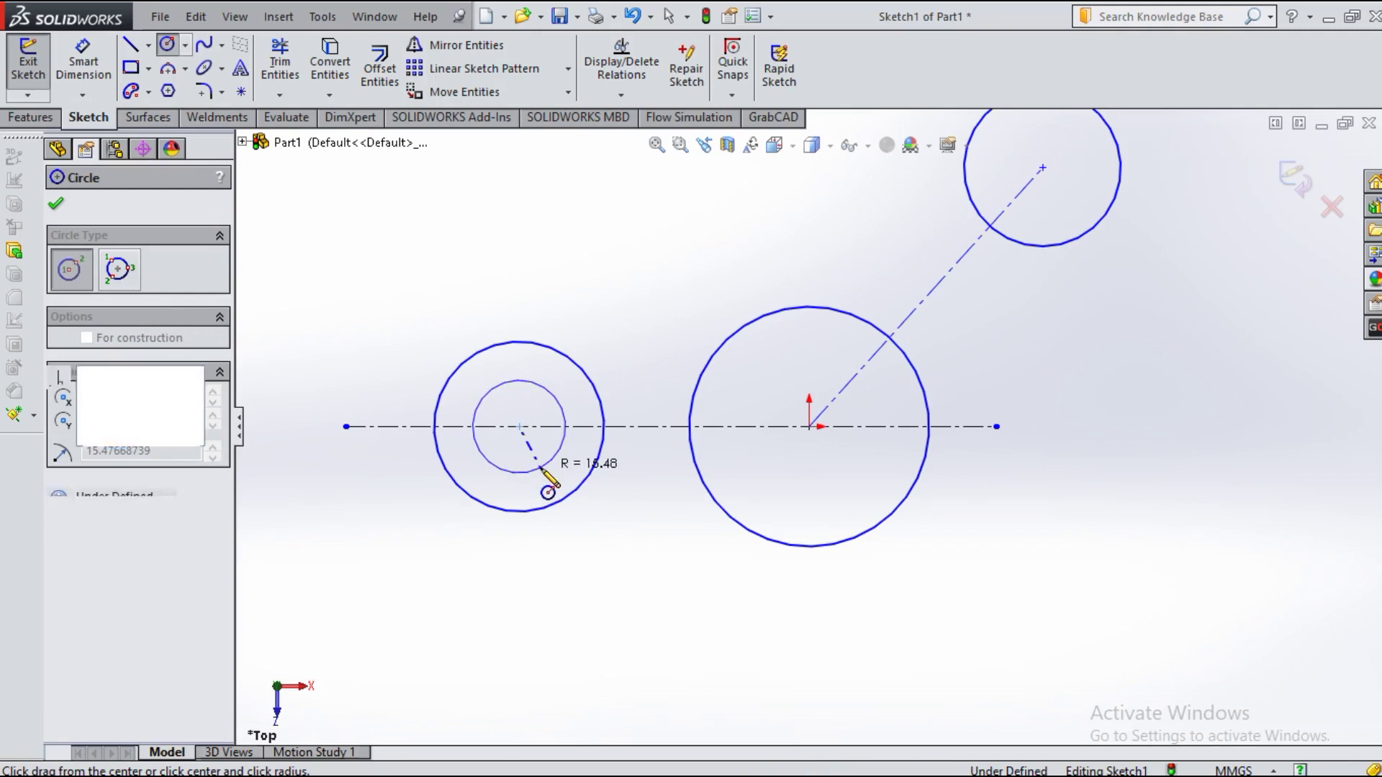
key(Escape)
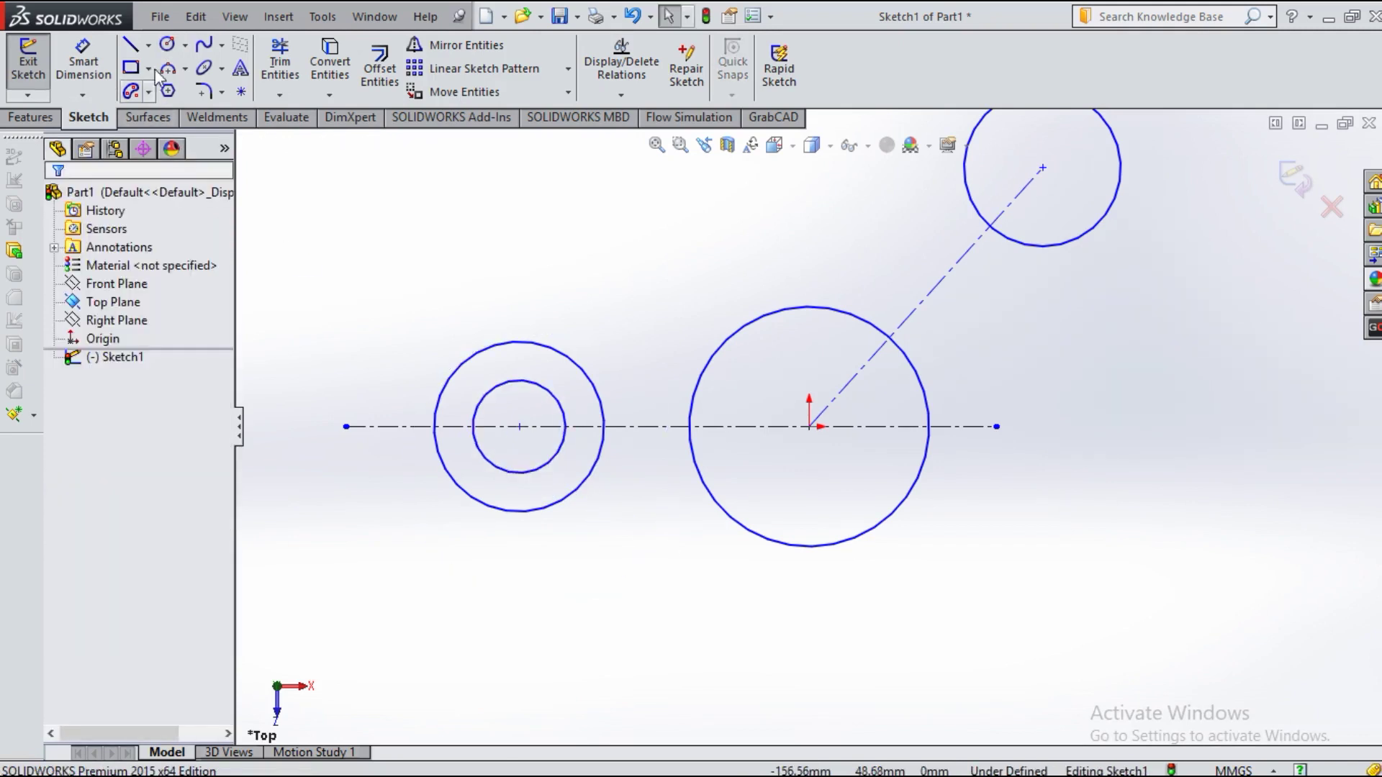
Step: Add an inner circle at the top-right centre and a small circle on the centerline right of the origin
click(167, 44)
click(1043, 167)
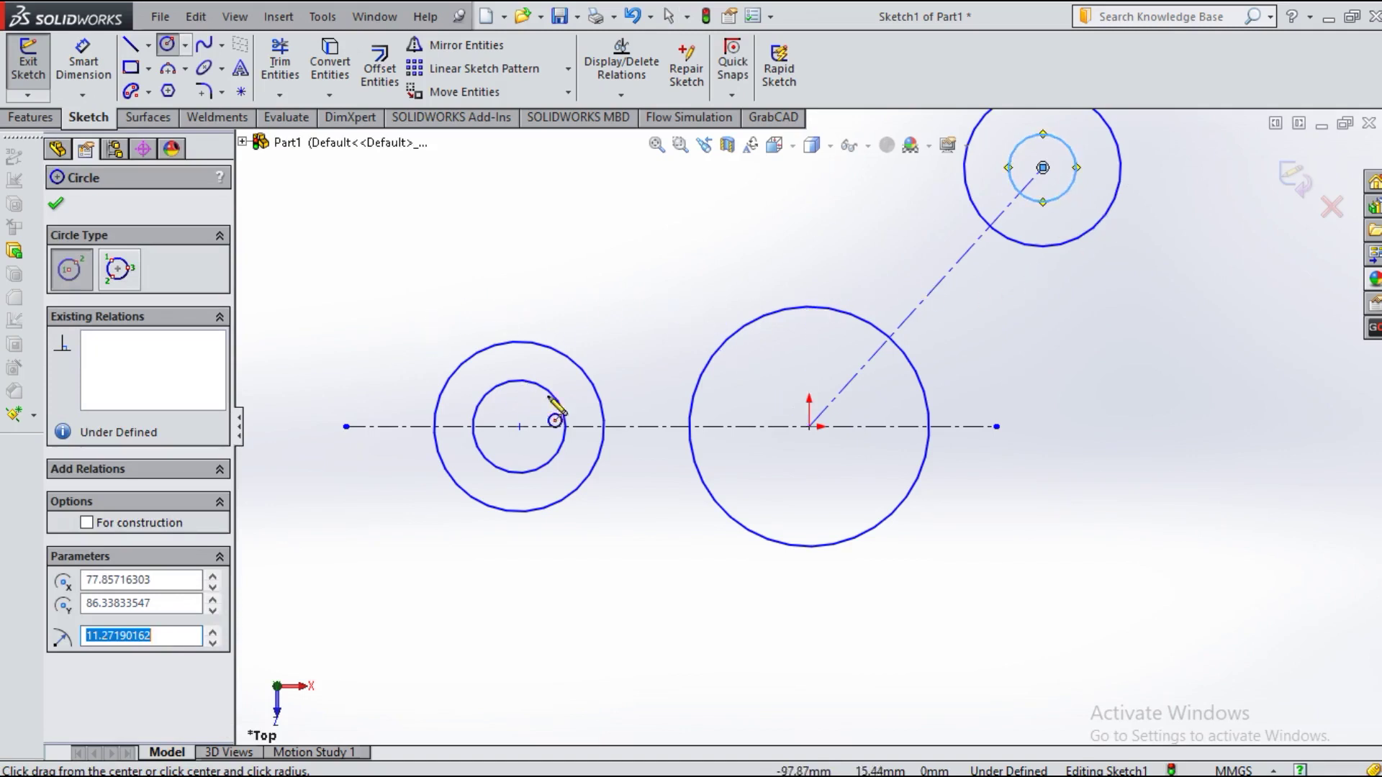
click(869, 427)
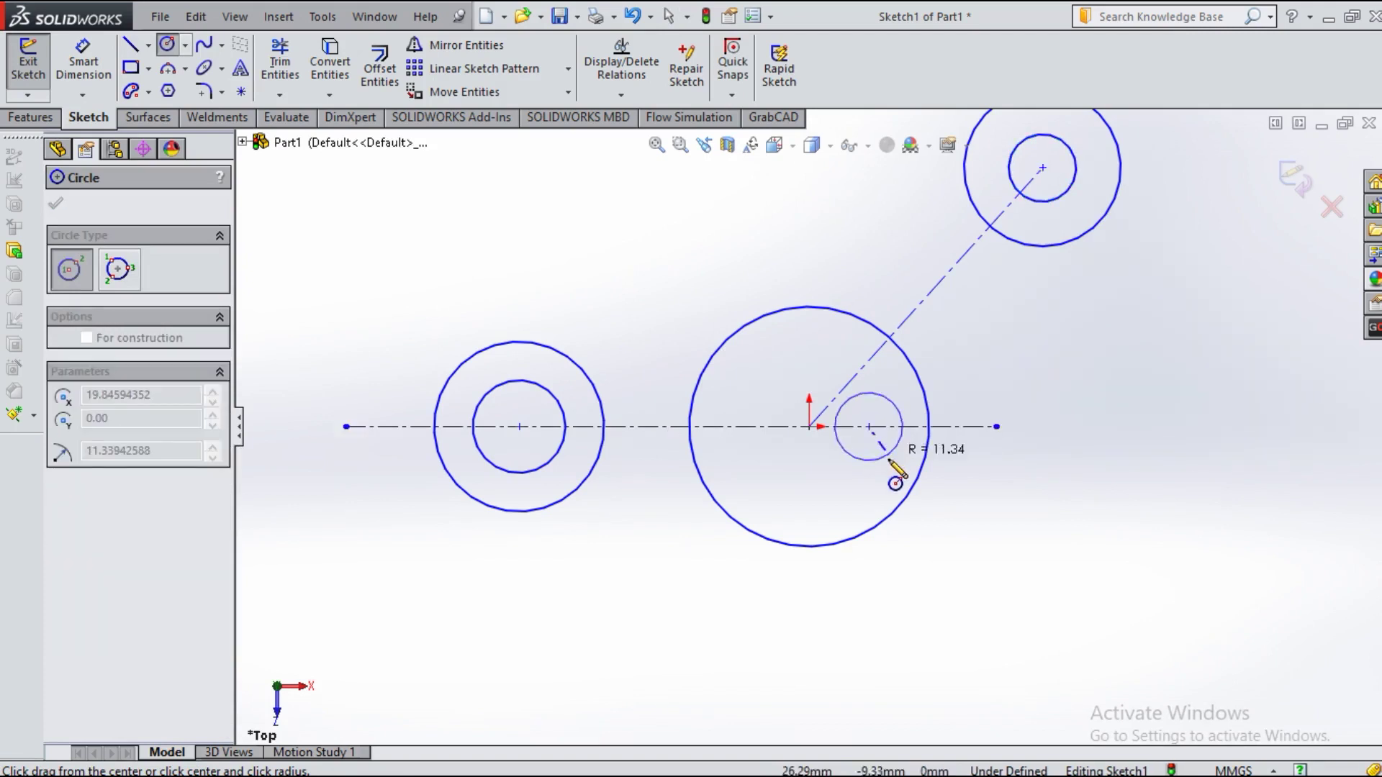
click(889, 479)
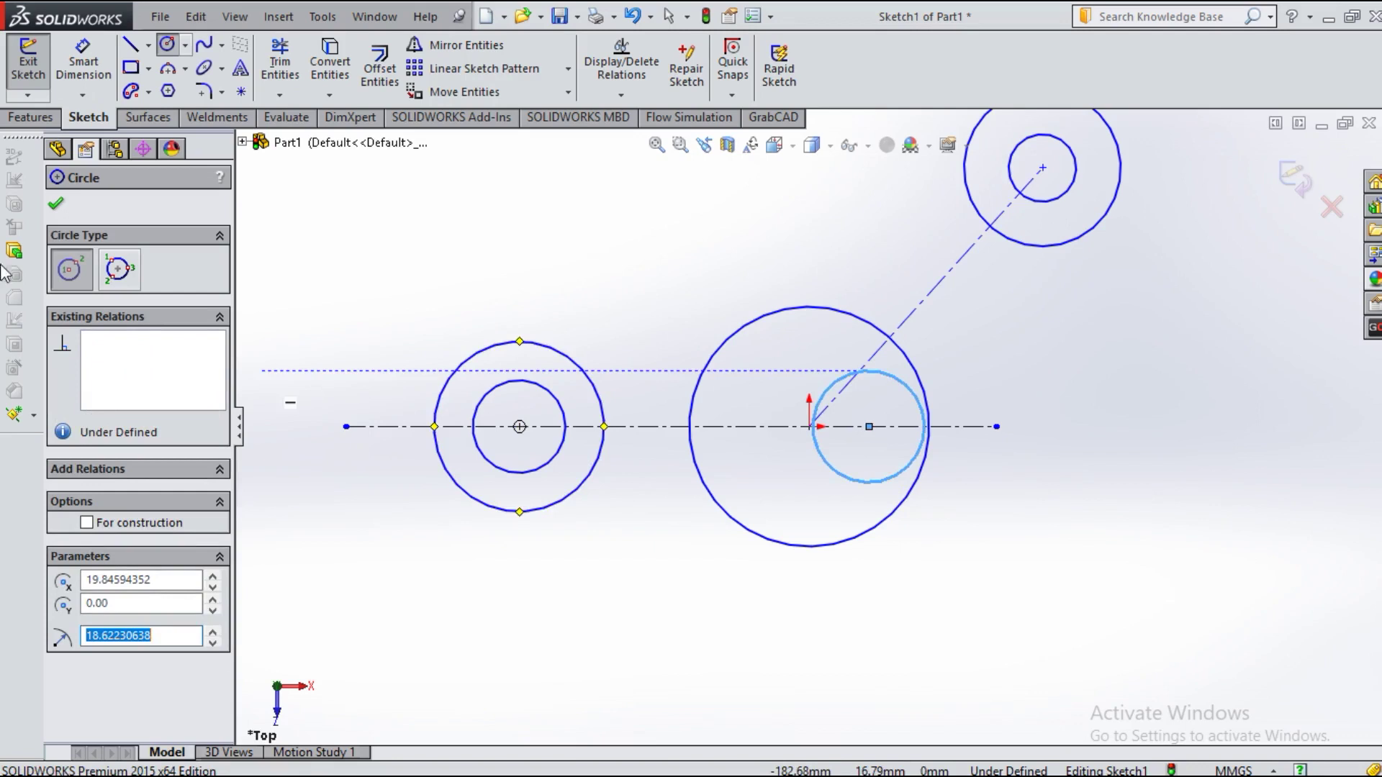
click(56, 207)
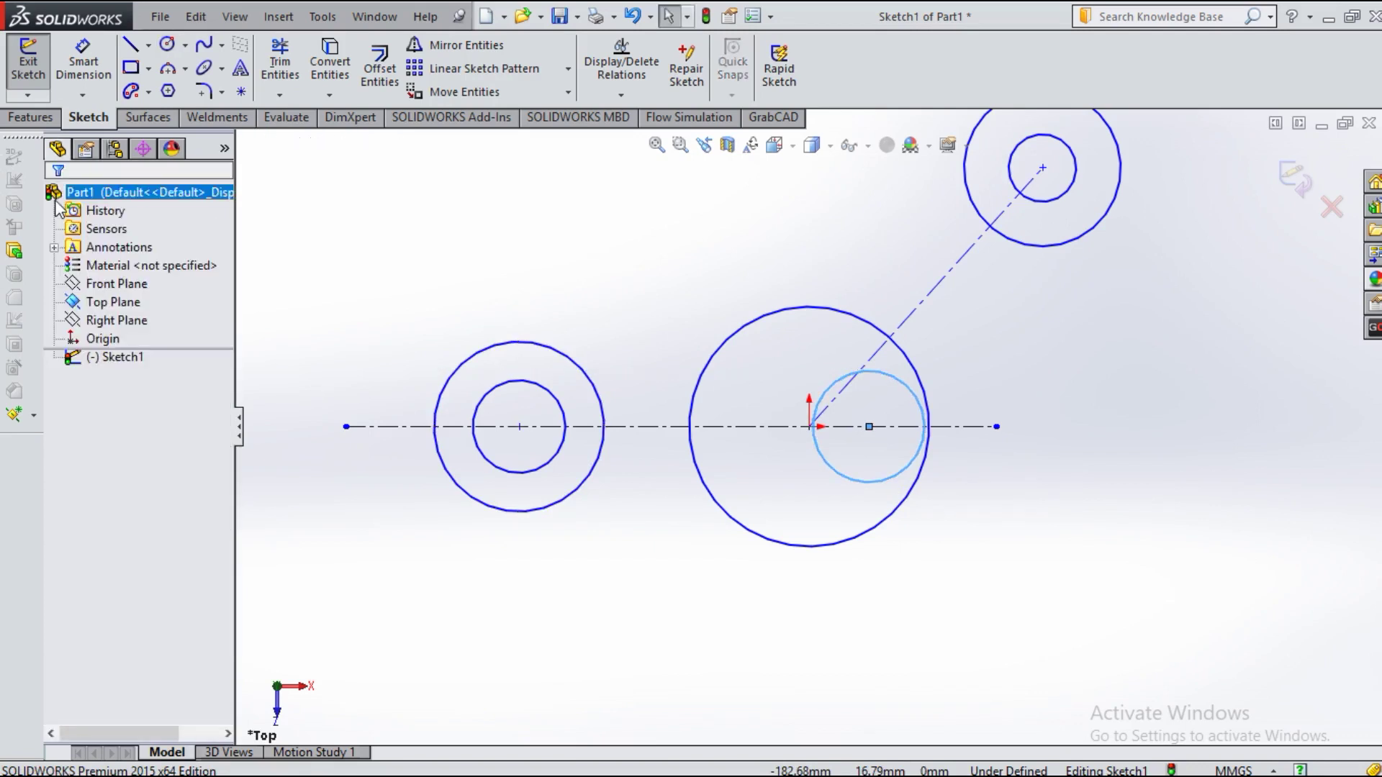
Step: Dimension the outer left circle Ø60 and the inner left circle Ø30
click(81, 66)
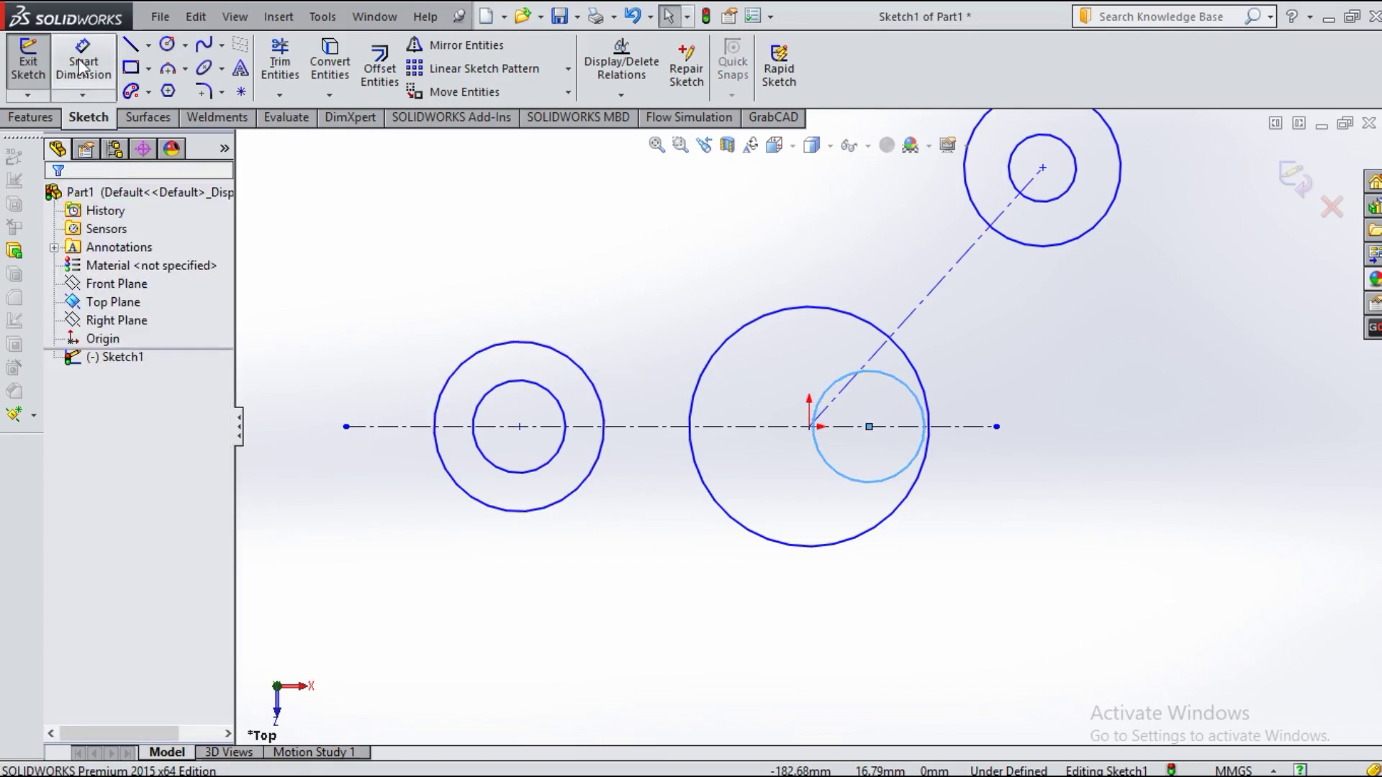
click(87, 78)
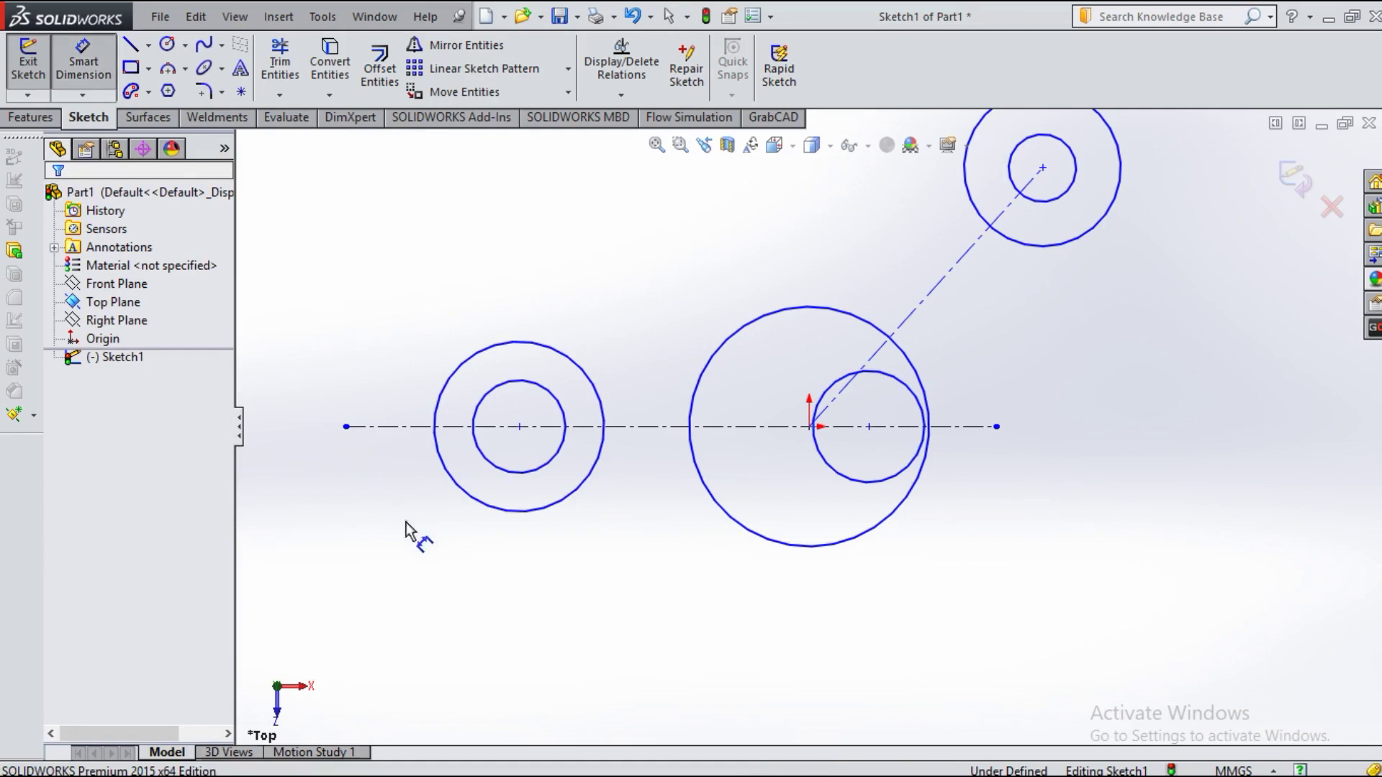
click(478, 506)
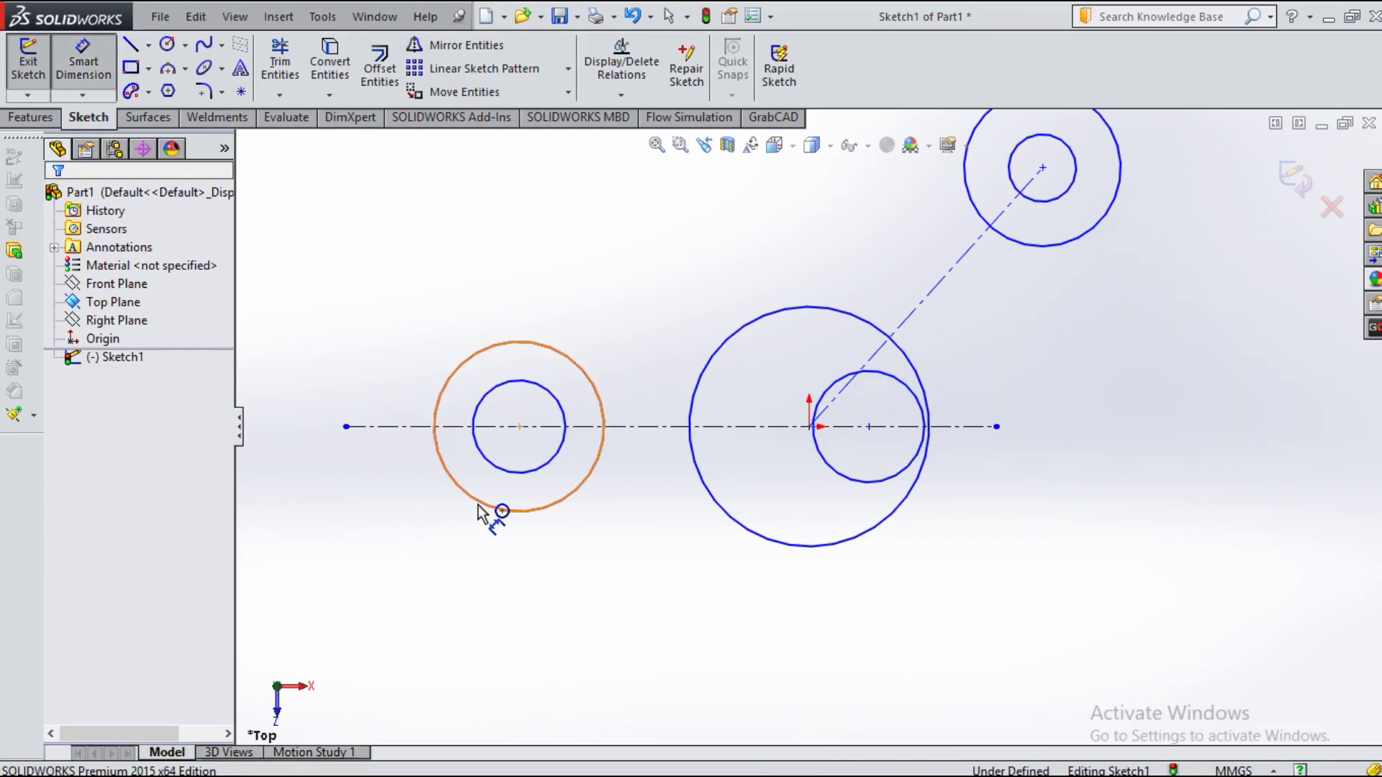
click(384, 549)
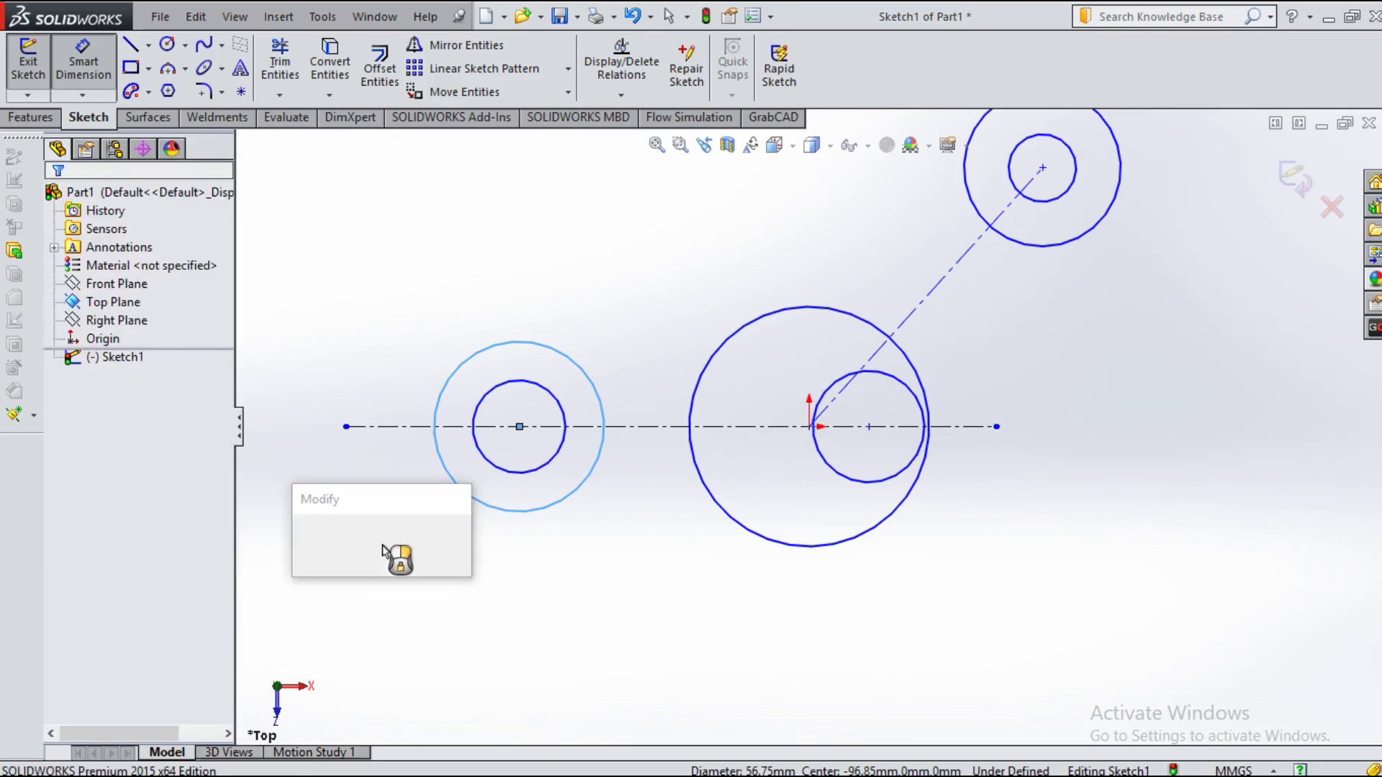
text(60)
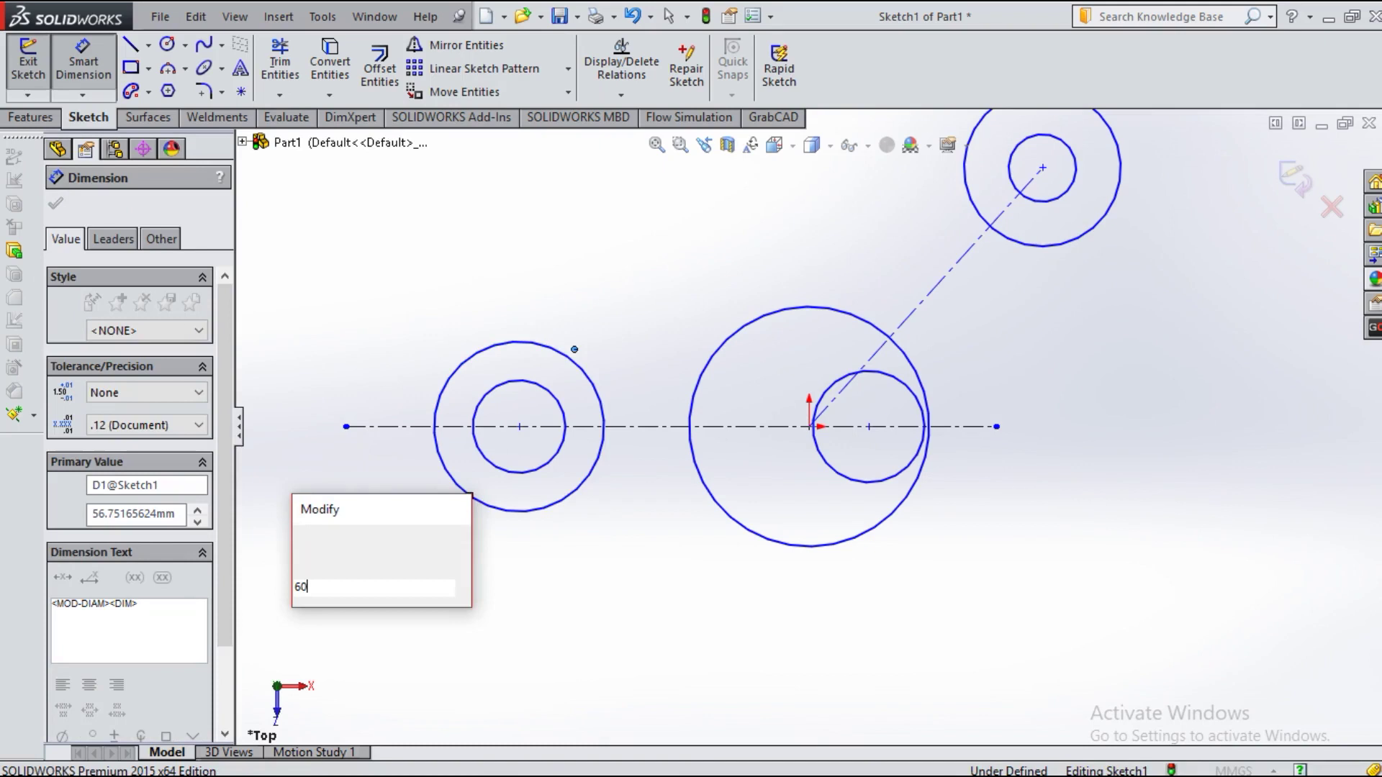
key(Return)
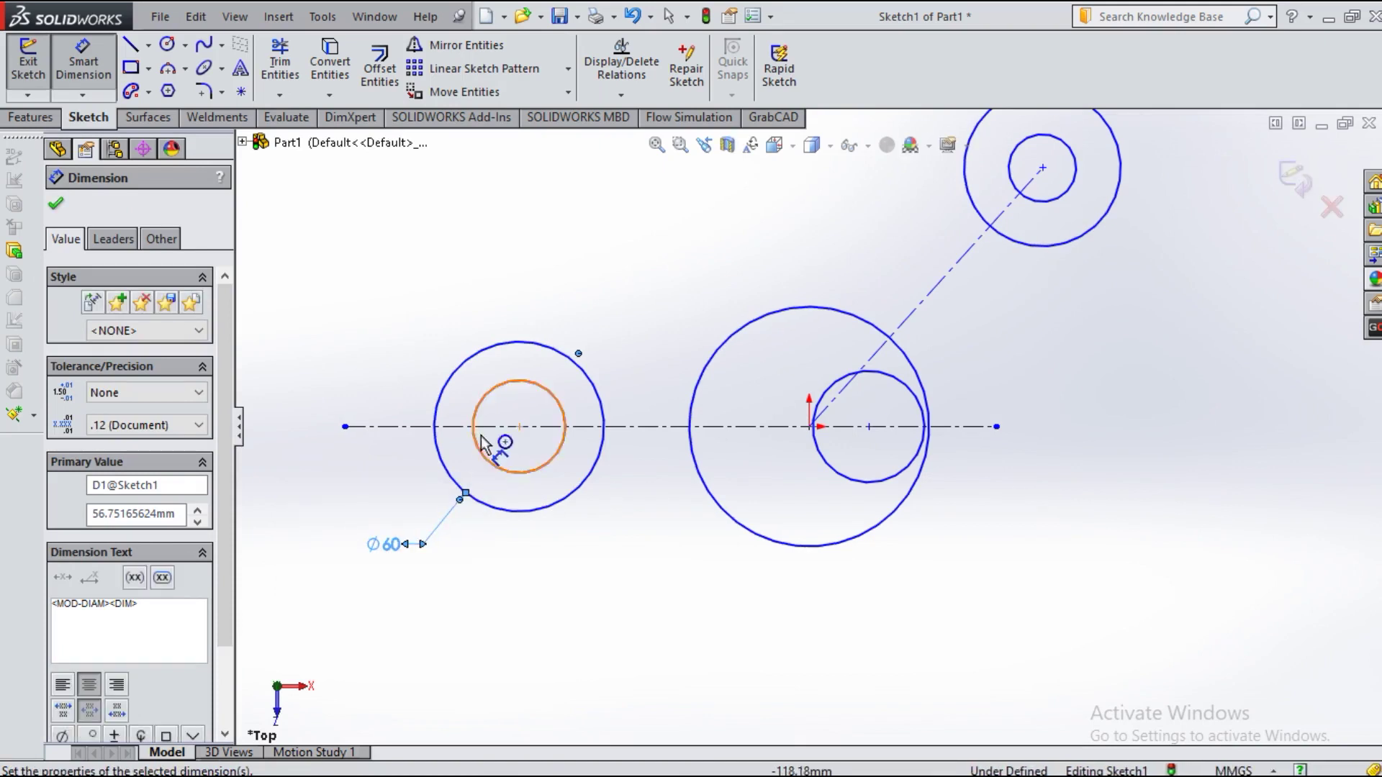
click(480, 445)
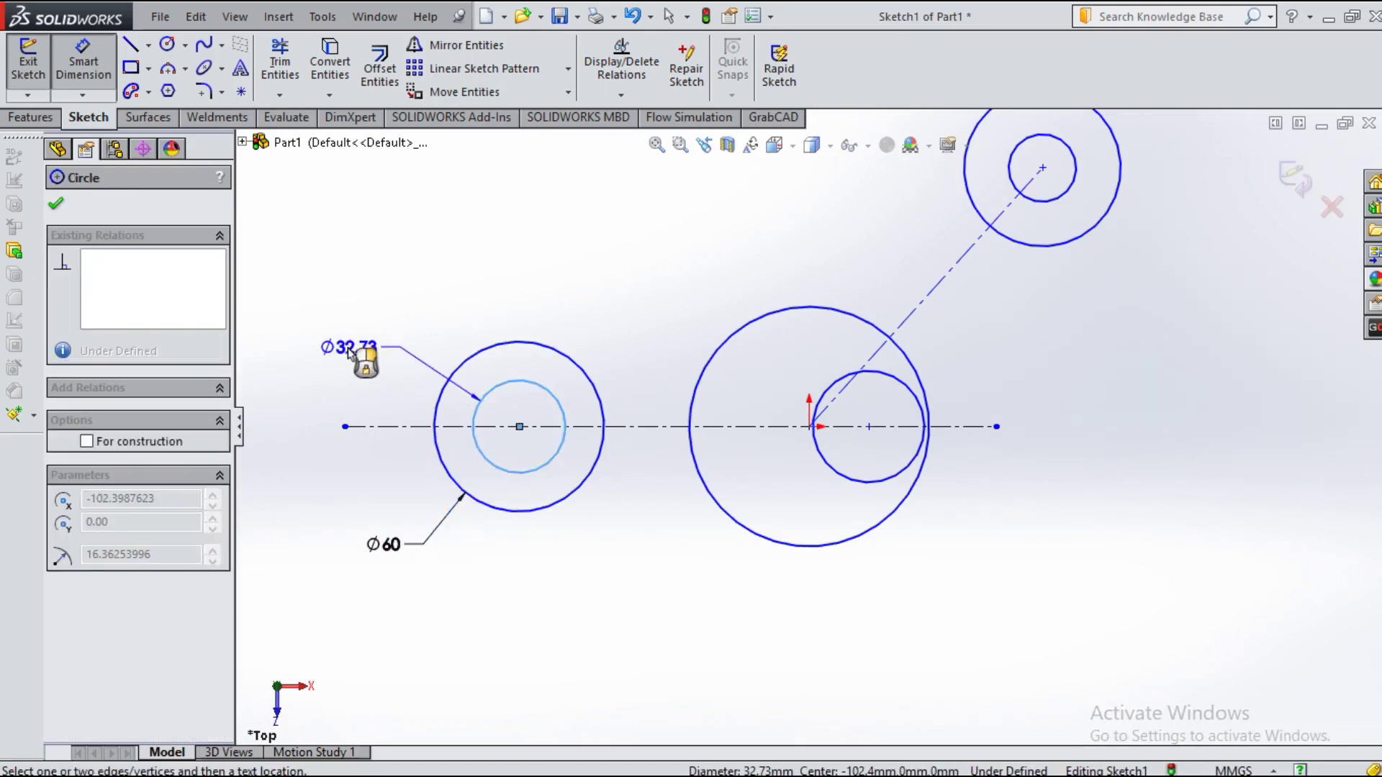
click(348, 352)
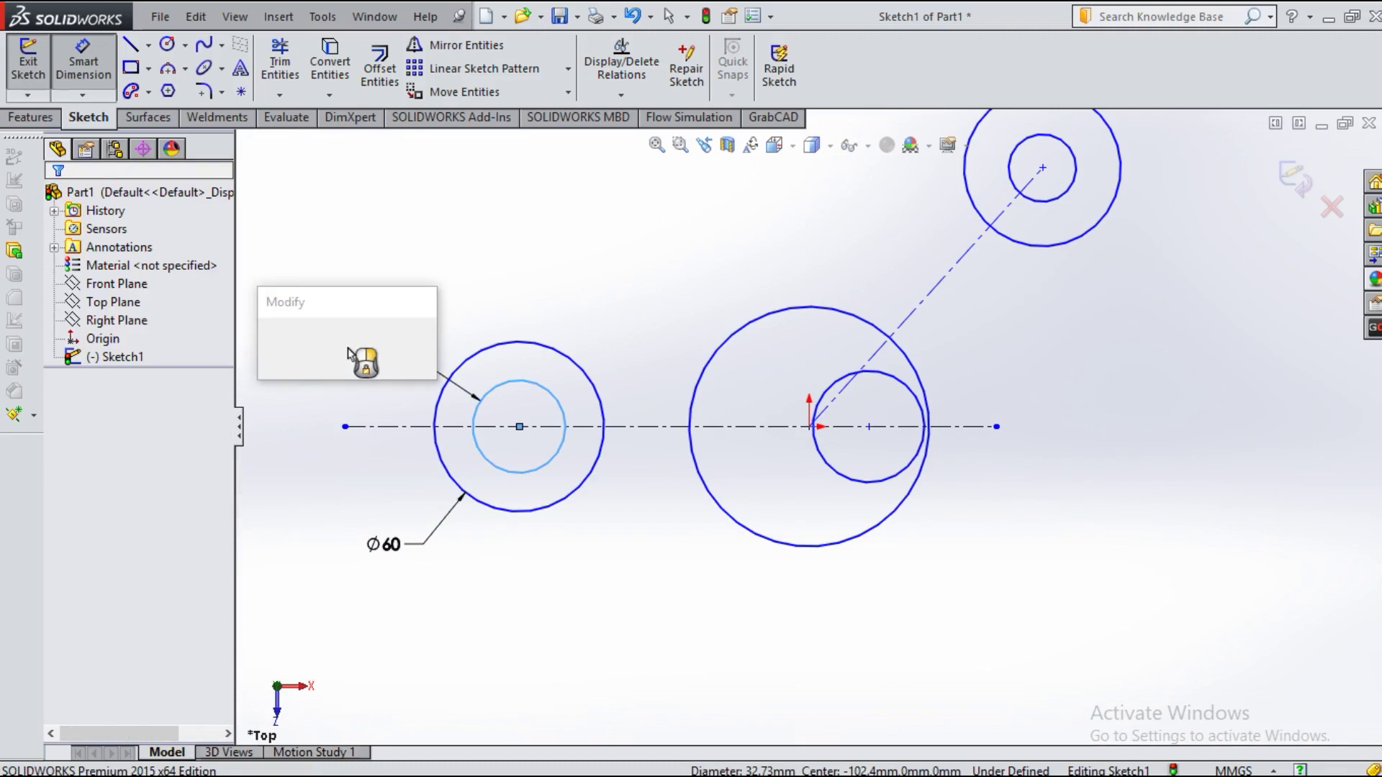
key(Return)
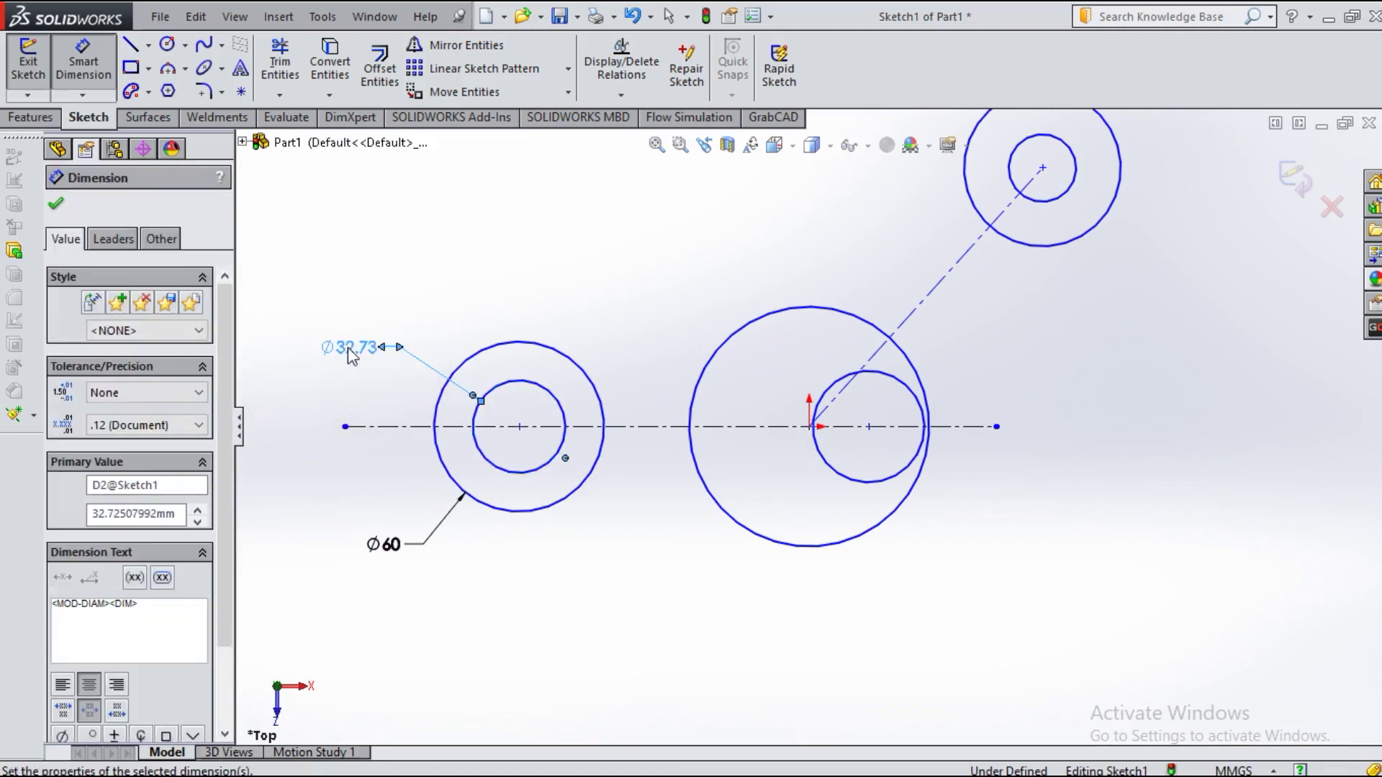
Step: Set the left centre 100 from the origin and the small middle circle 20 from it
click(519, 427)
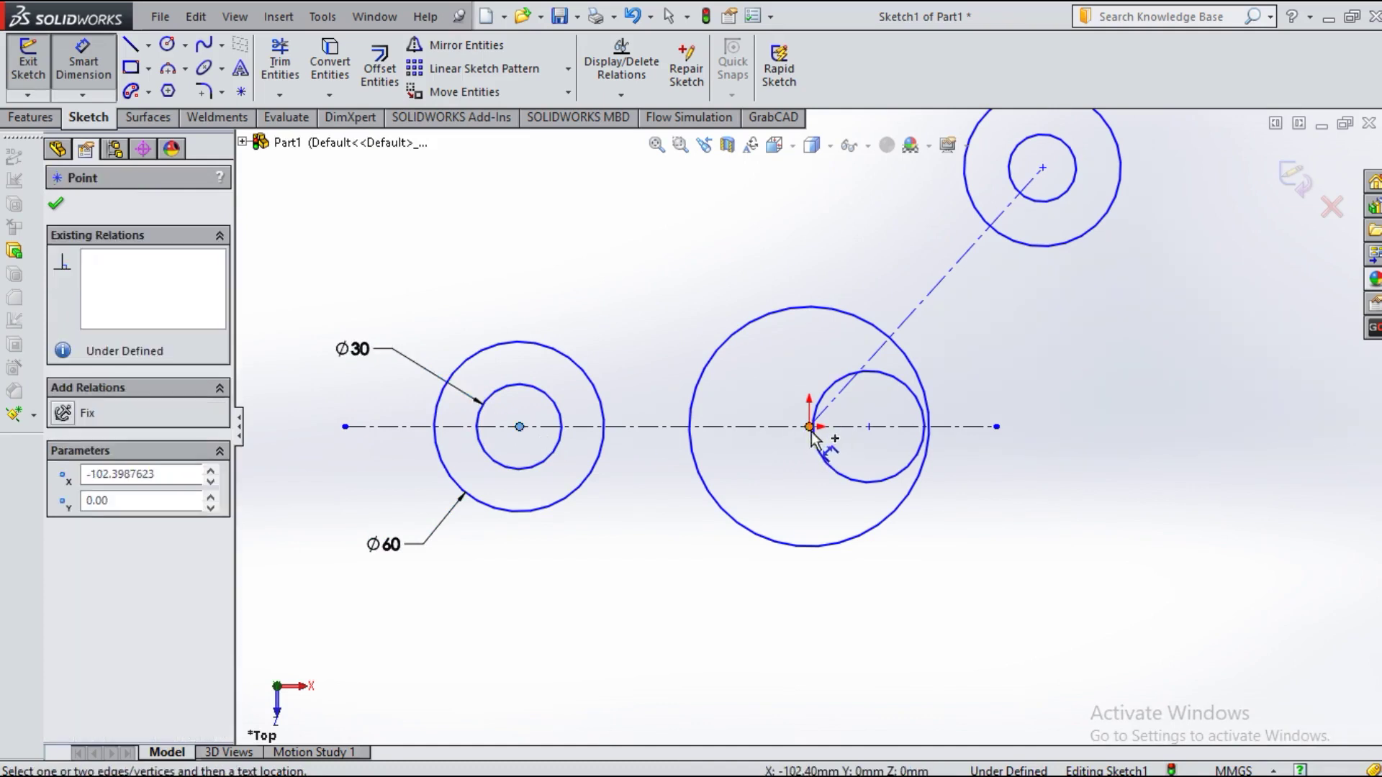
click(810, 426)
click(619, 551)
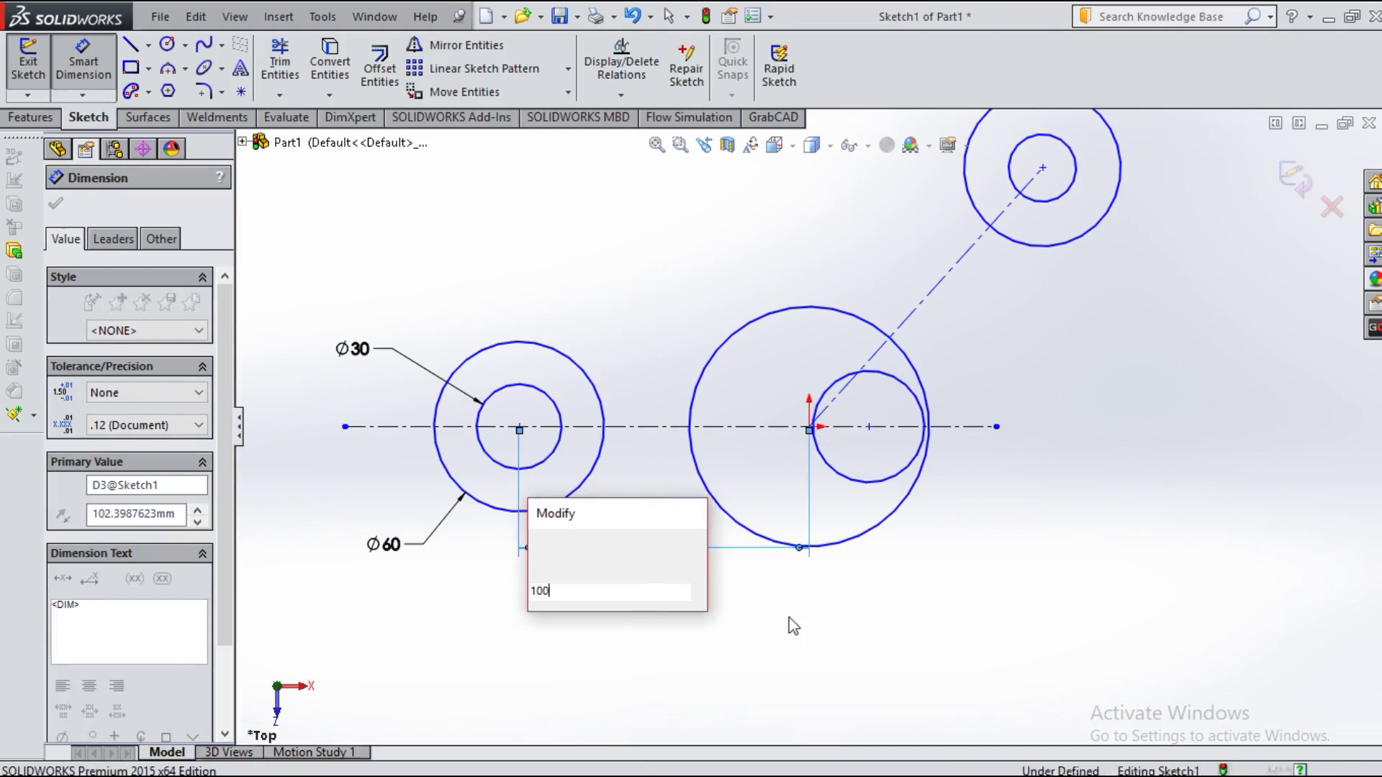
key(Return)
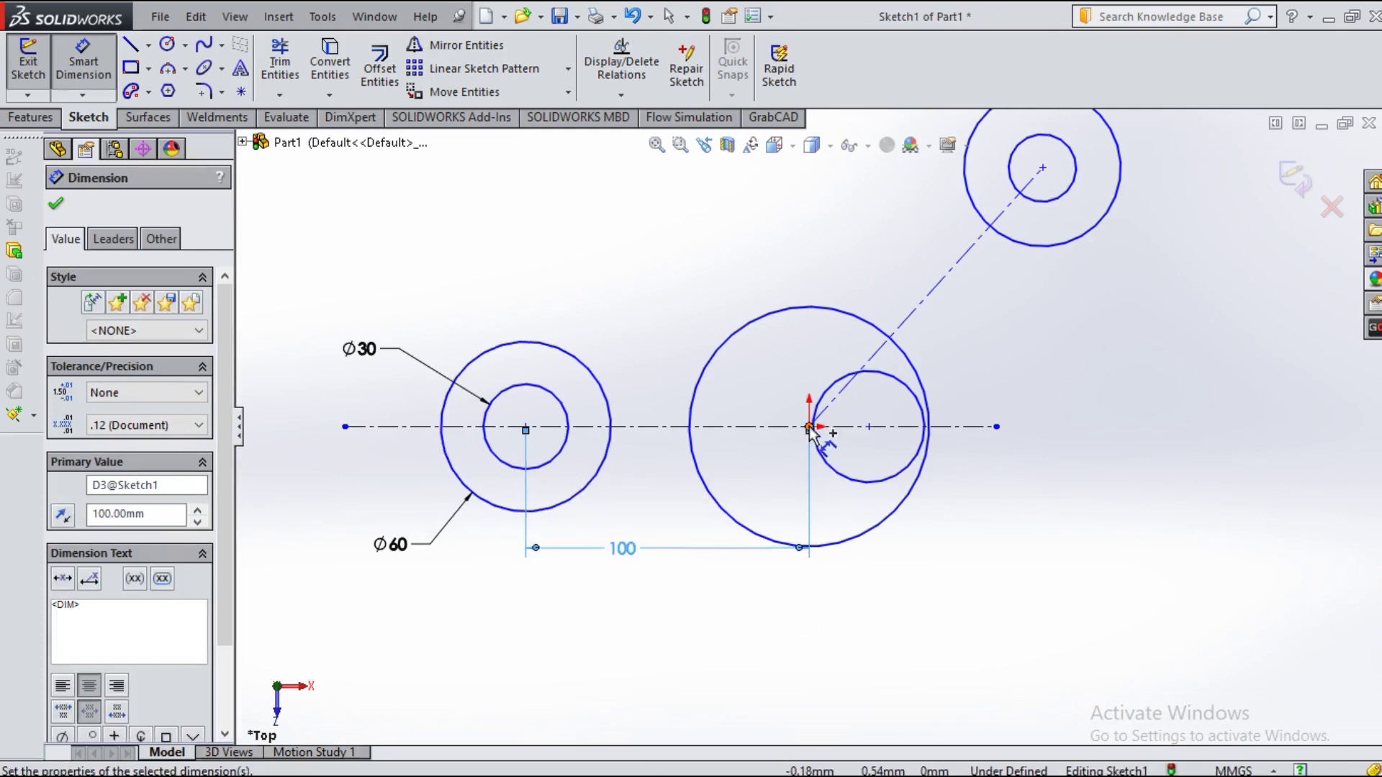
click(870, 429)
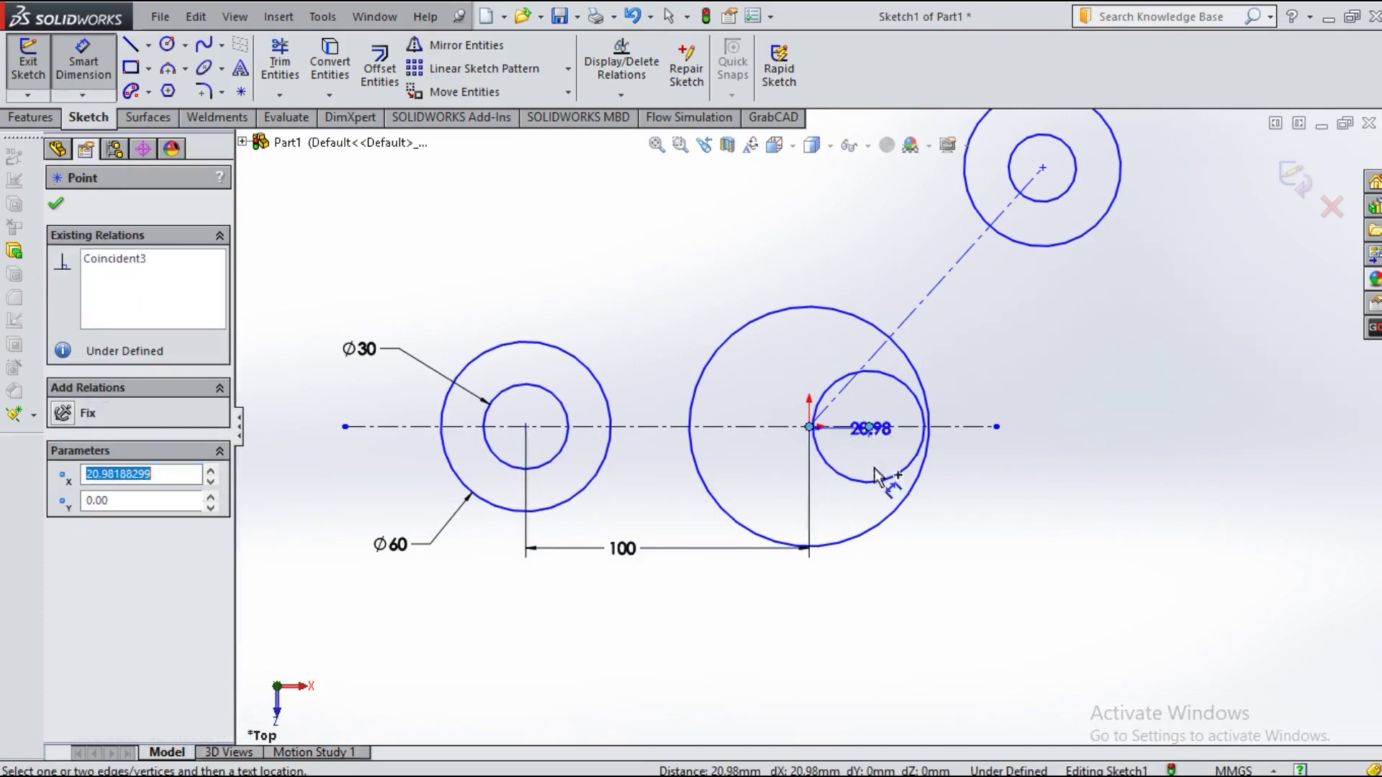
click(912, 561)
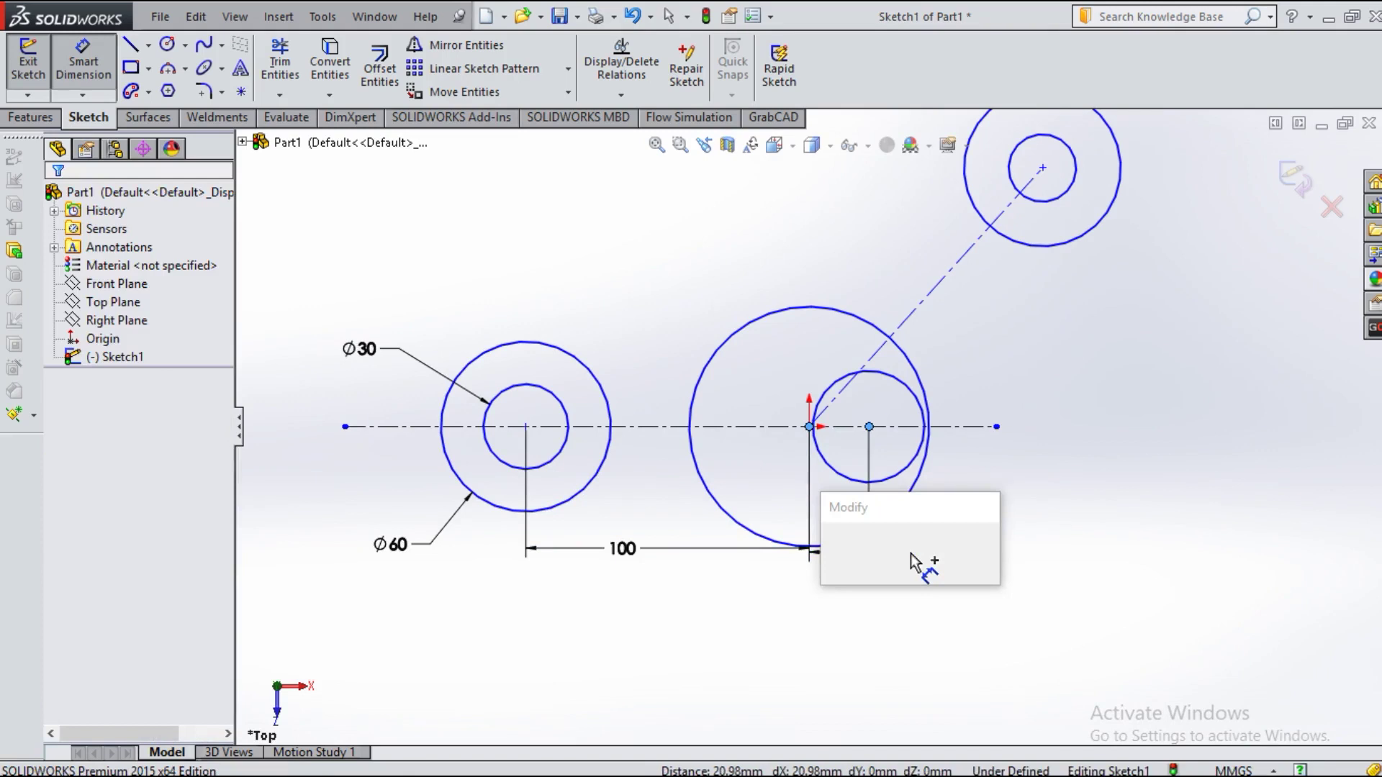
key(Return)
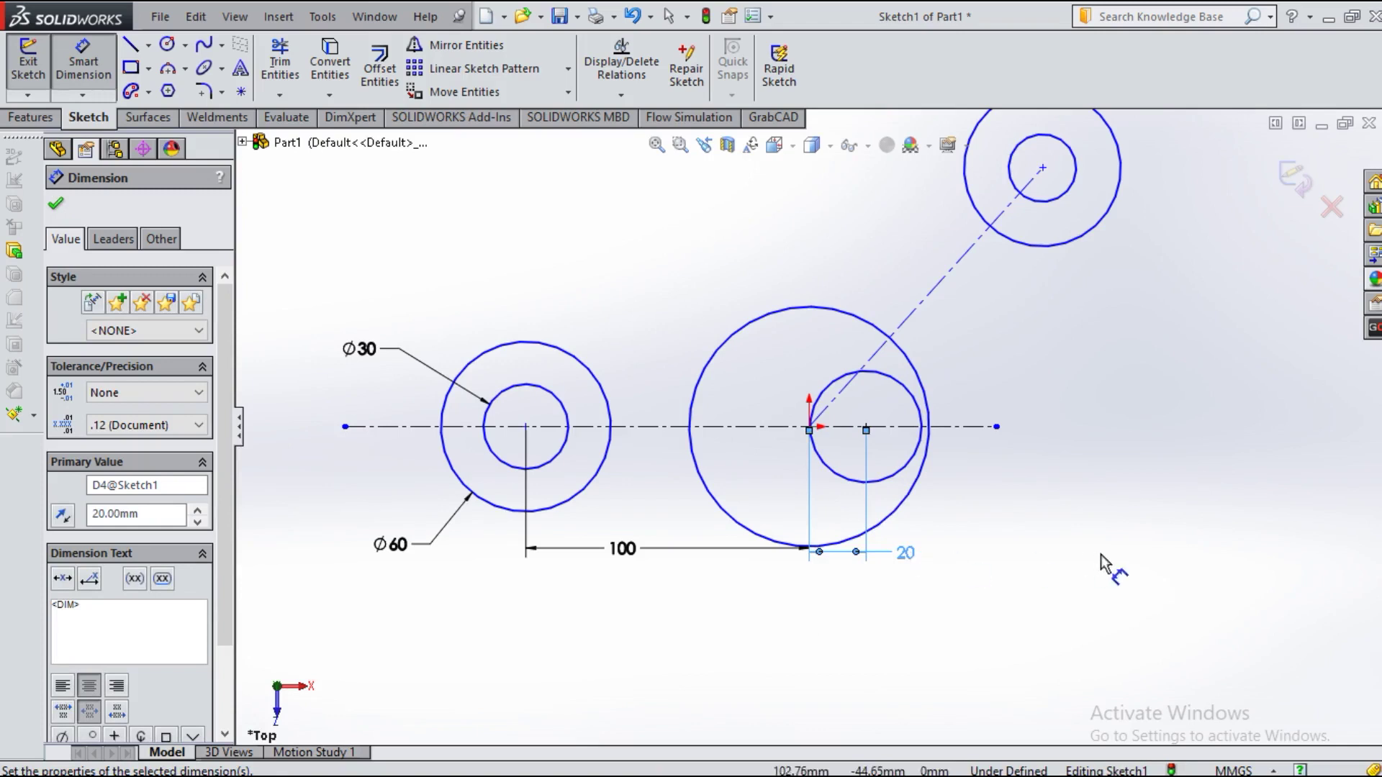
Step: Dimension the top-right outer circle Ø50 and its inner circle Ø20
click(1086, 233)
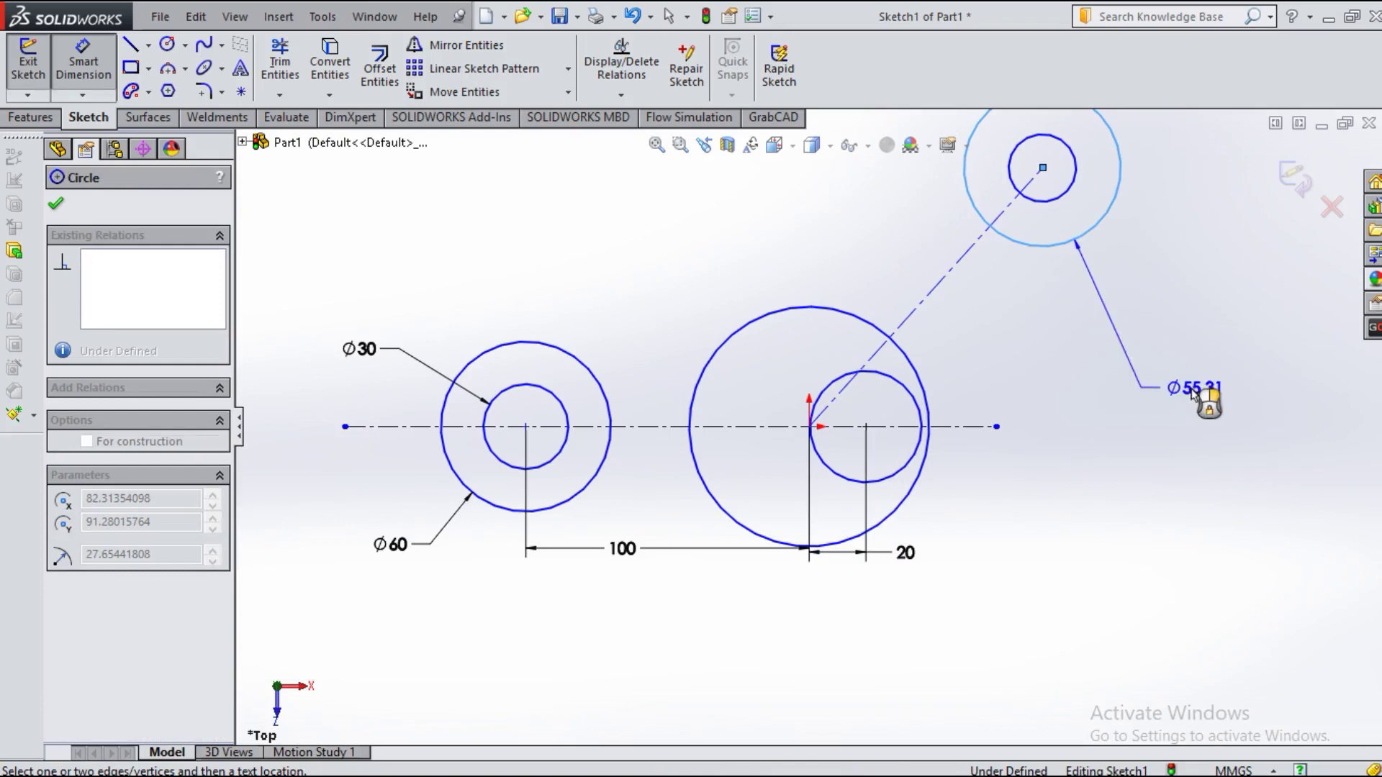
click(1124, 395)
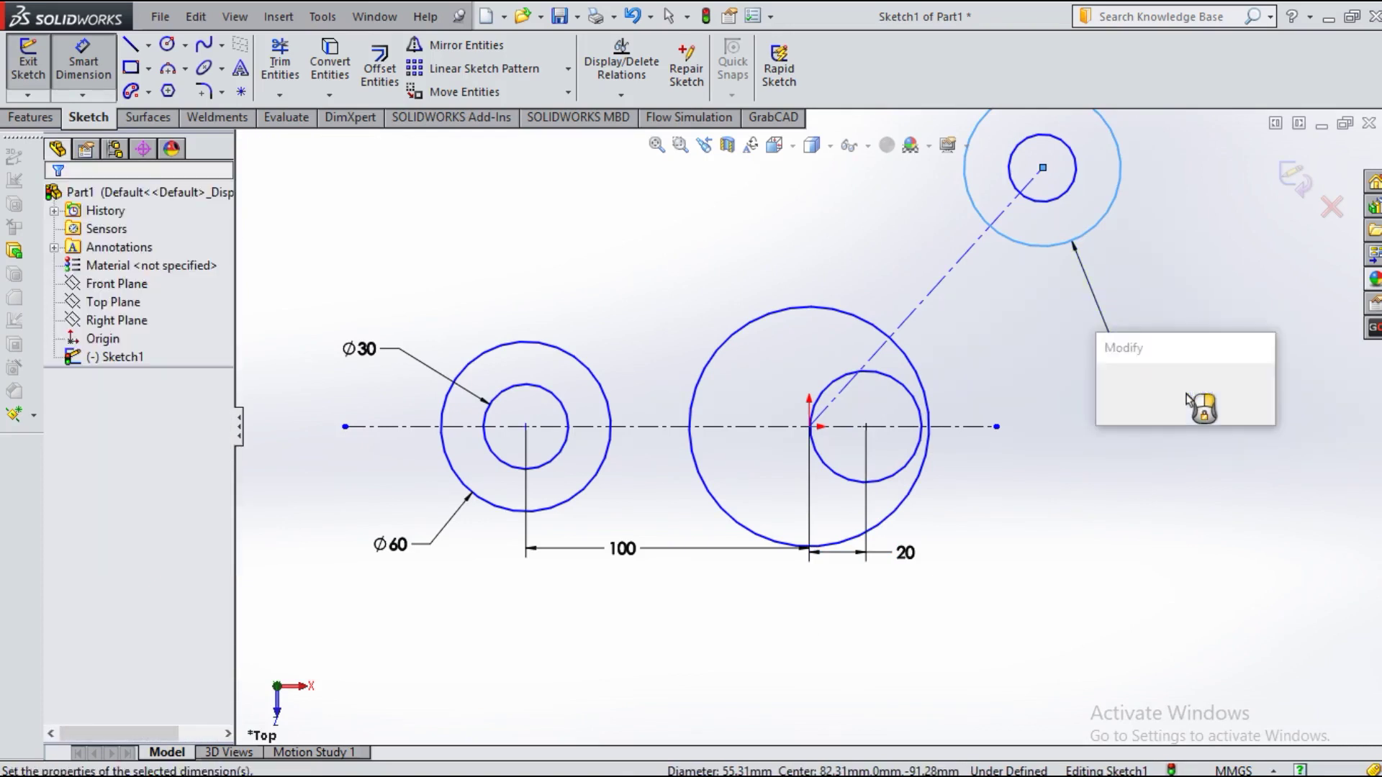
key(Return)
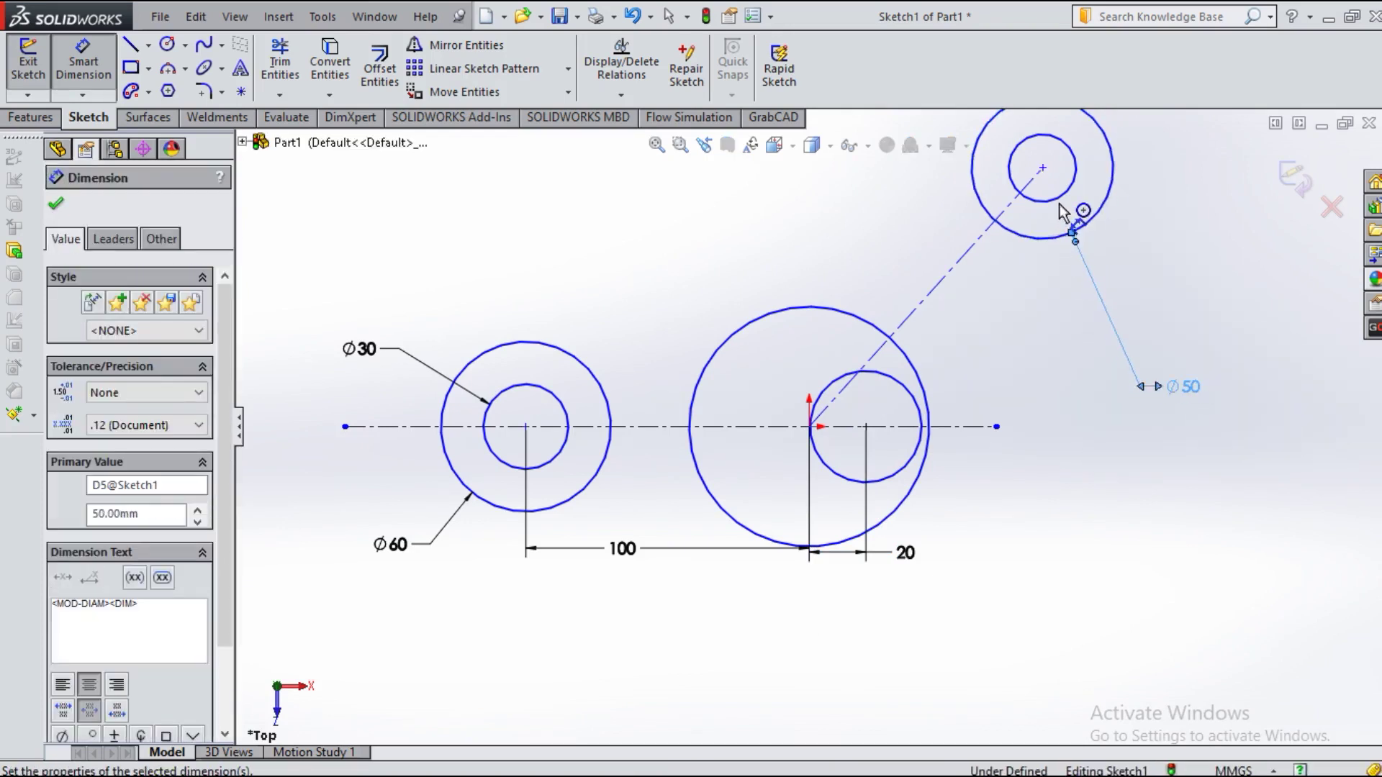
click(1061, 201)
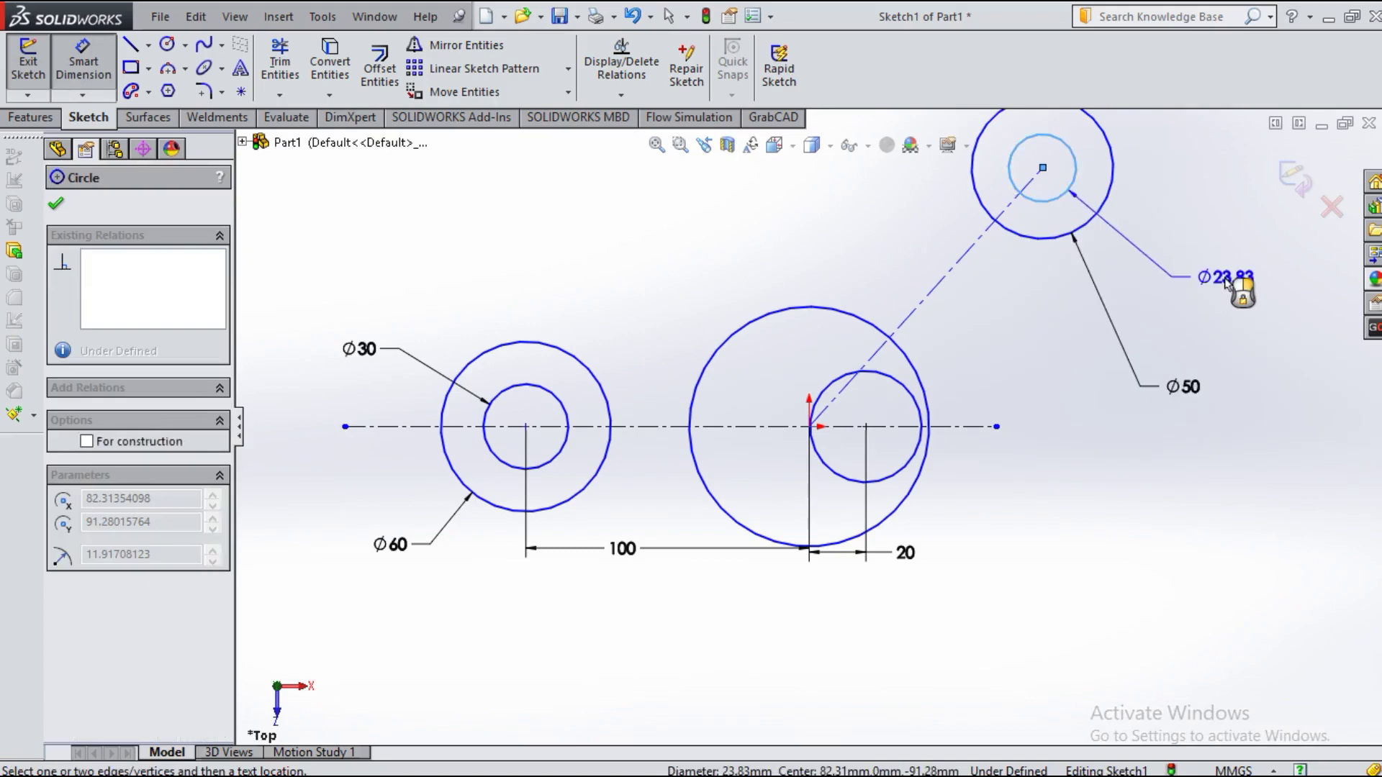
click(1228, 286)
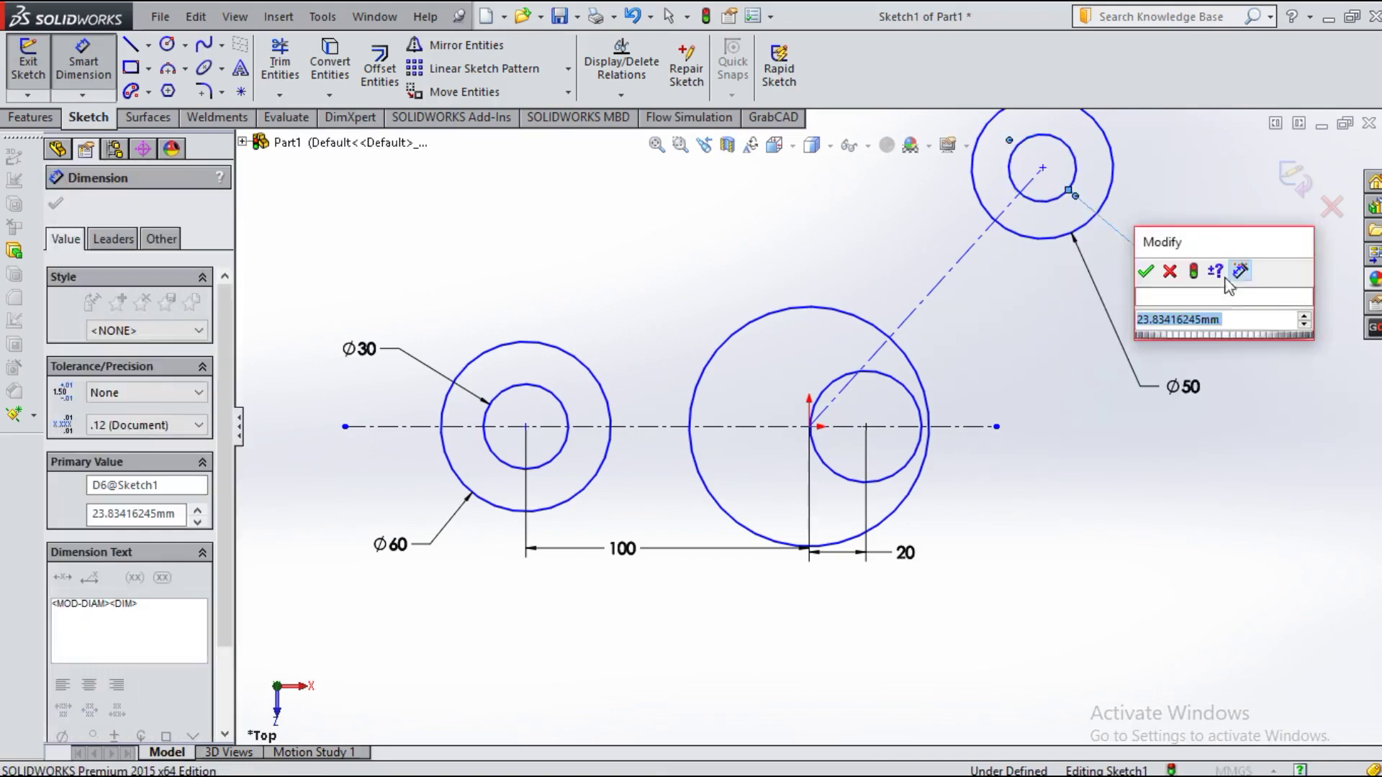
text(20)
key(Return)
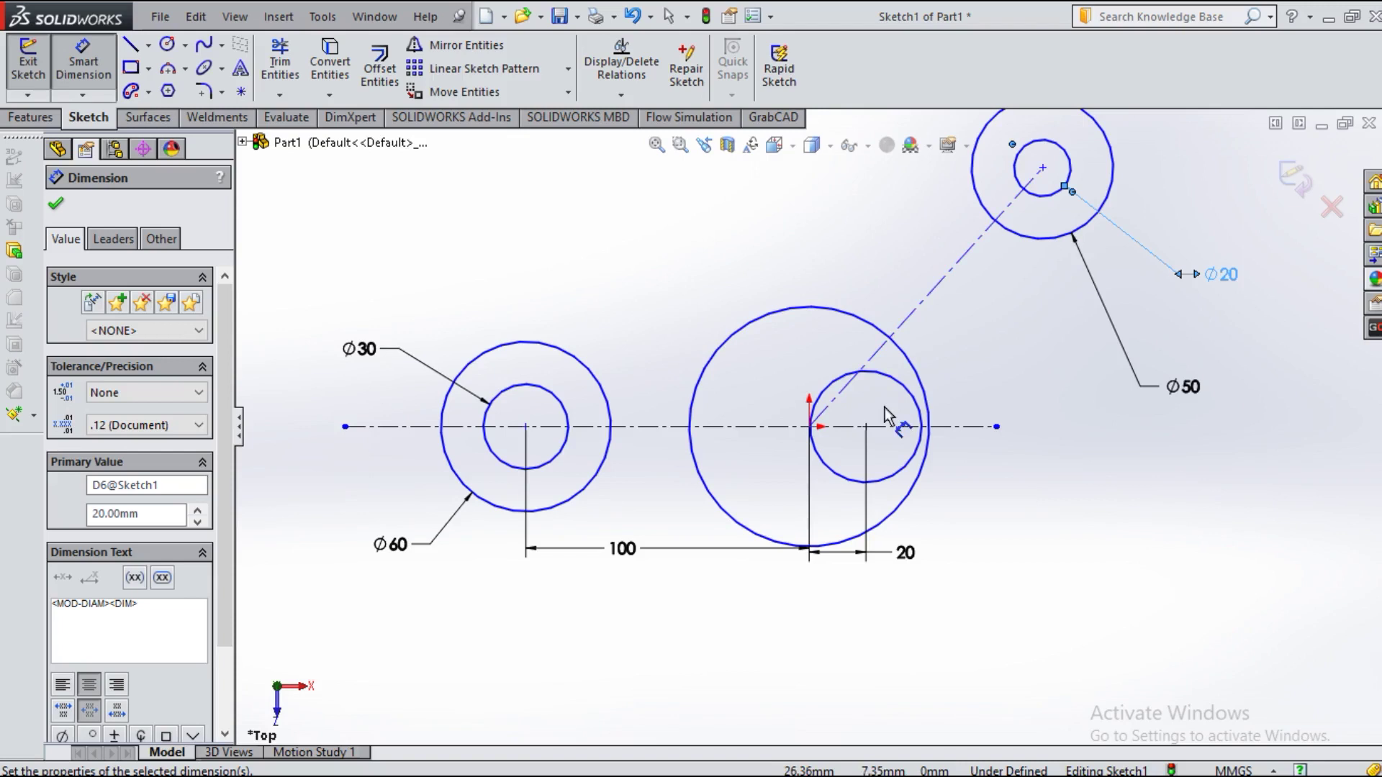
click(57, 209)
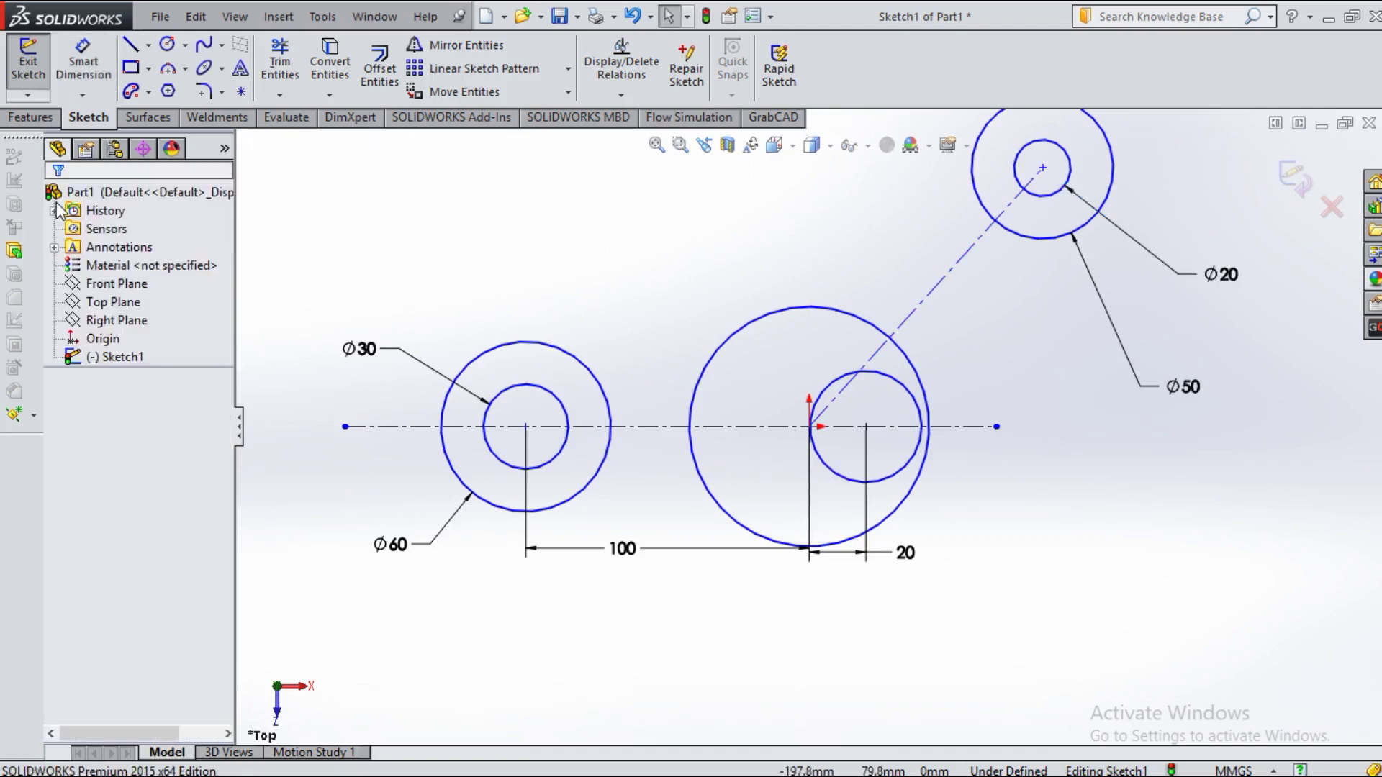
Step: Draw a centre-point arc centred on the small inner circle, above it
click(185, 69)
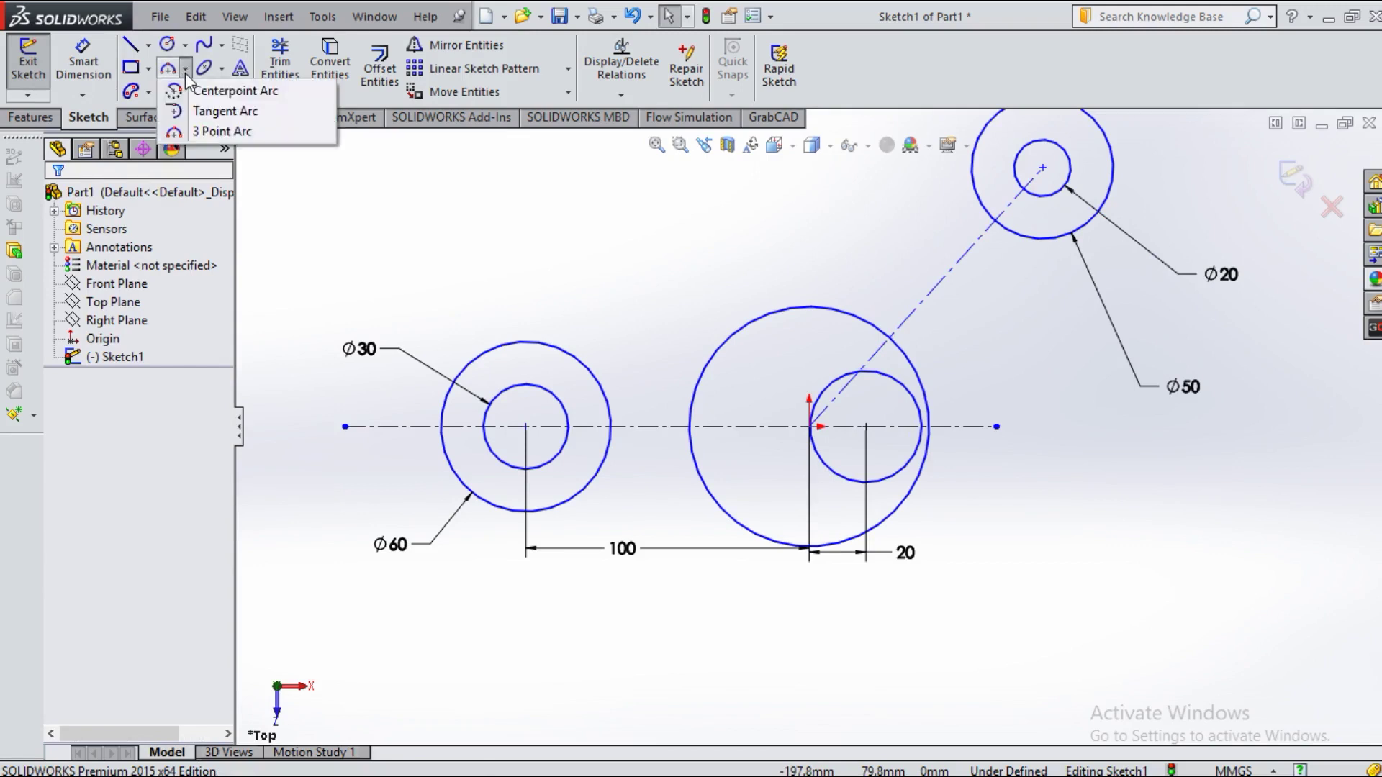
click(233, 92)
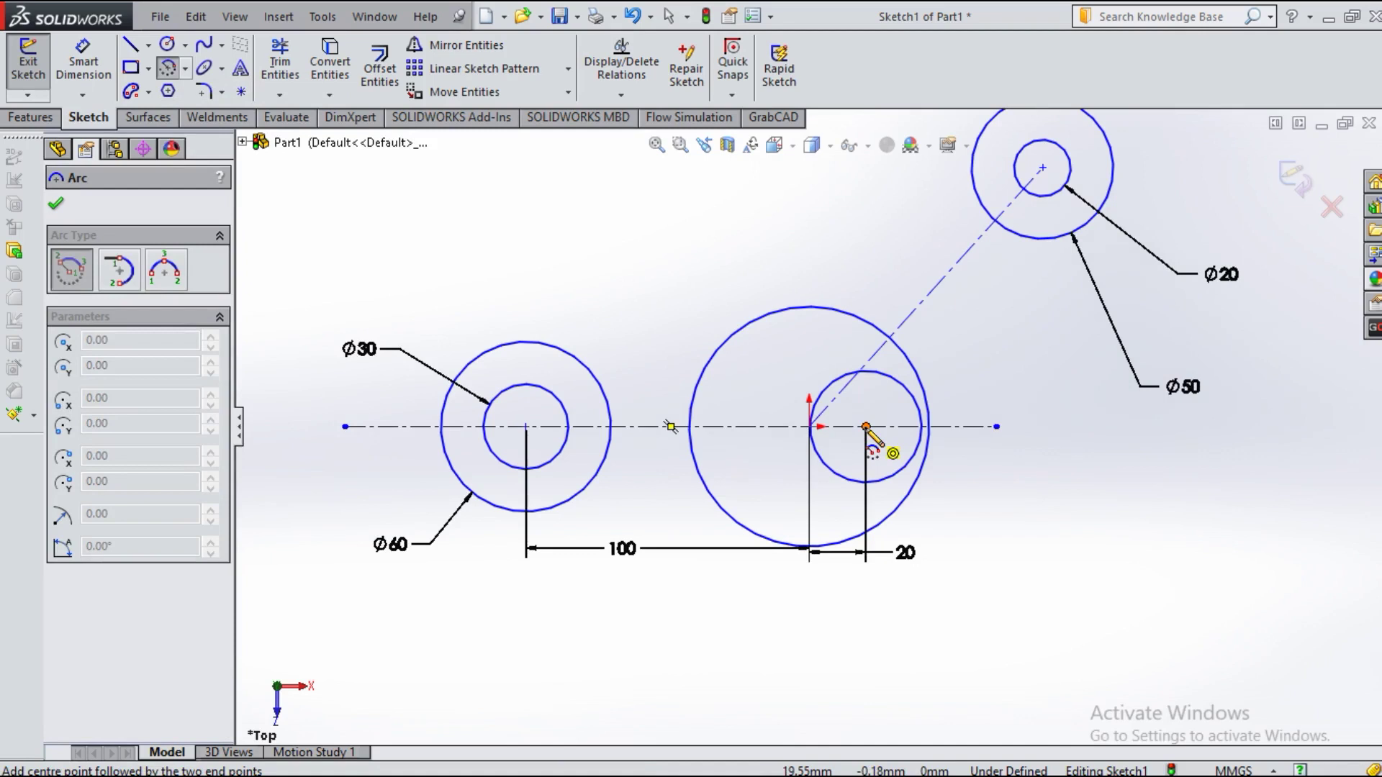
click(865, 427)
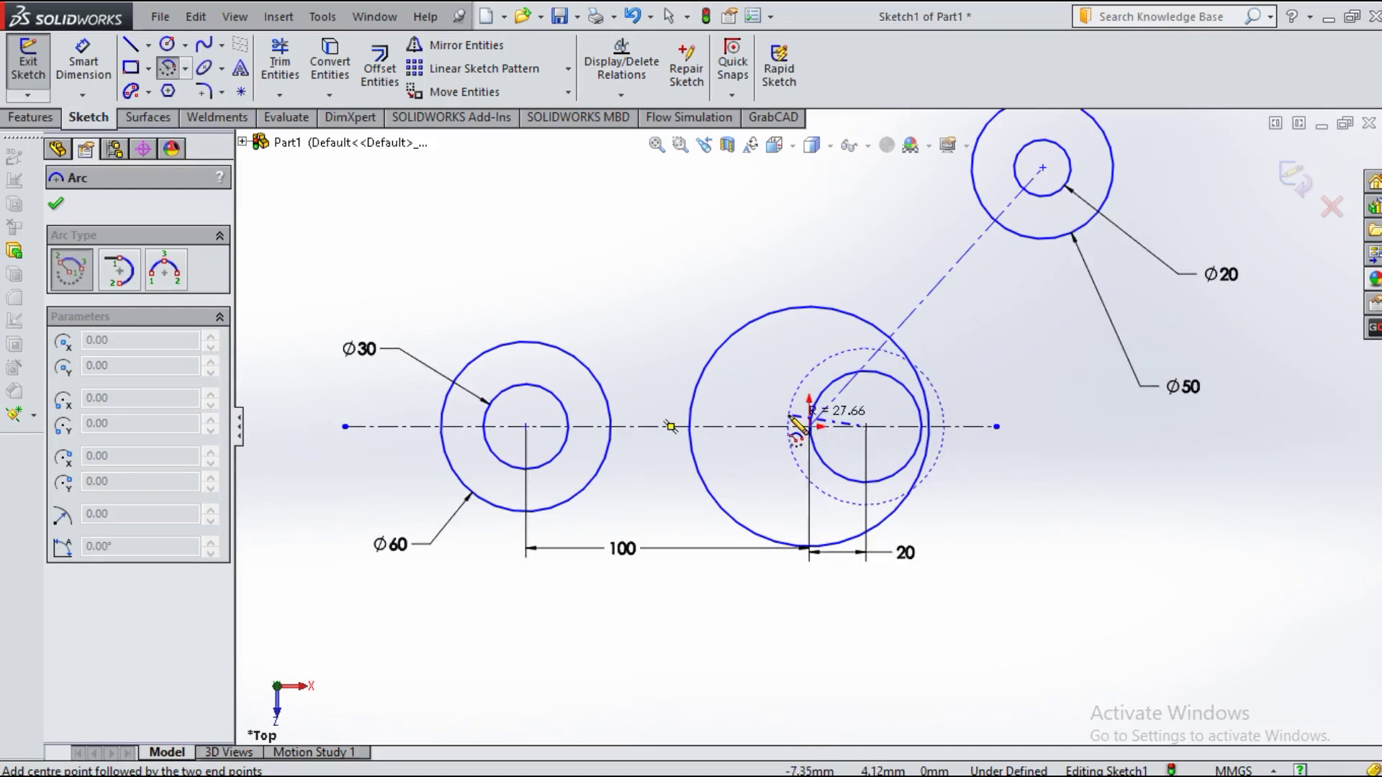
click(787, 414)
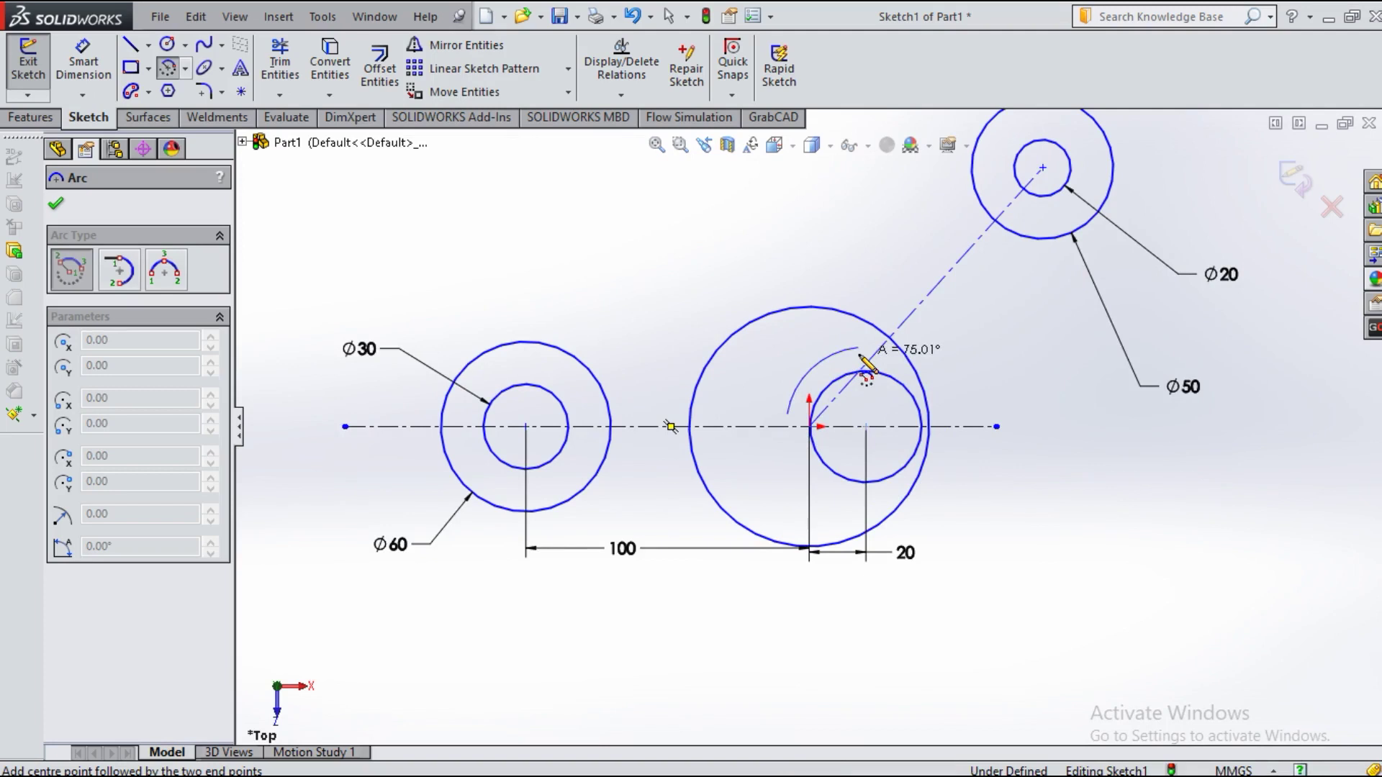
click(859, 352)
click(858, 350)
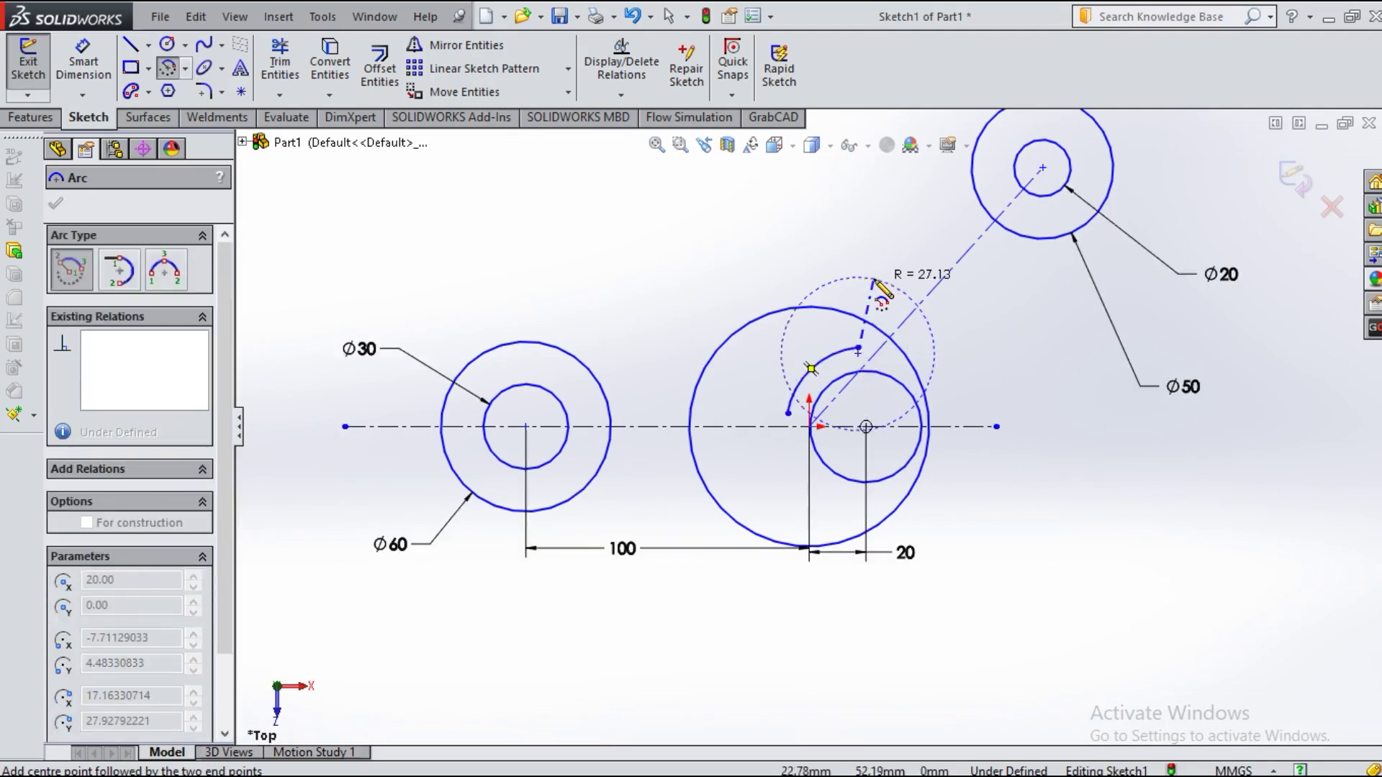
key(Escape)
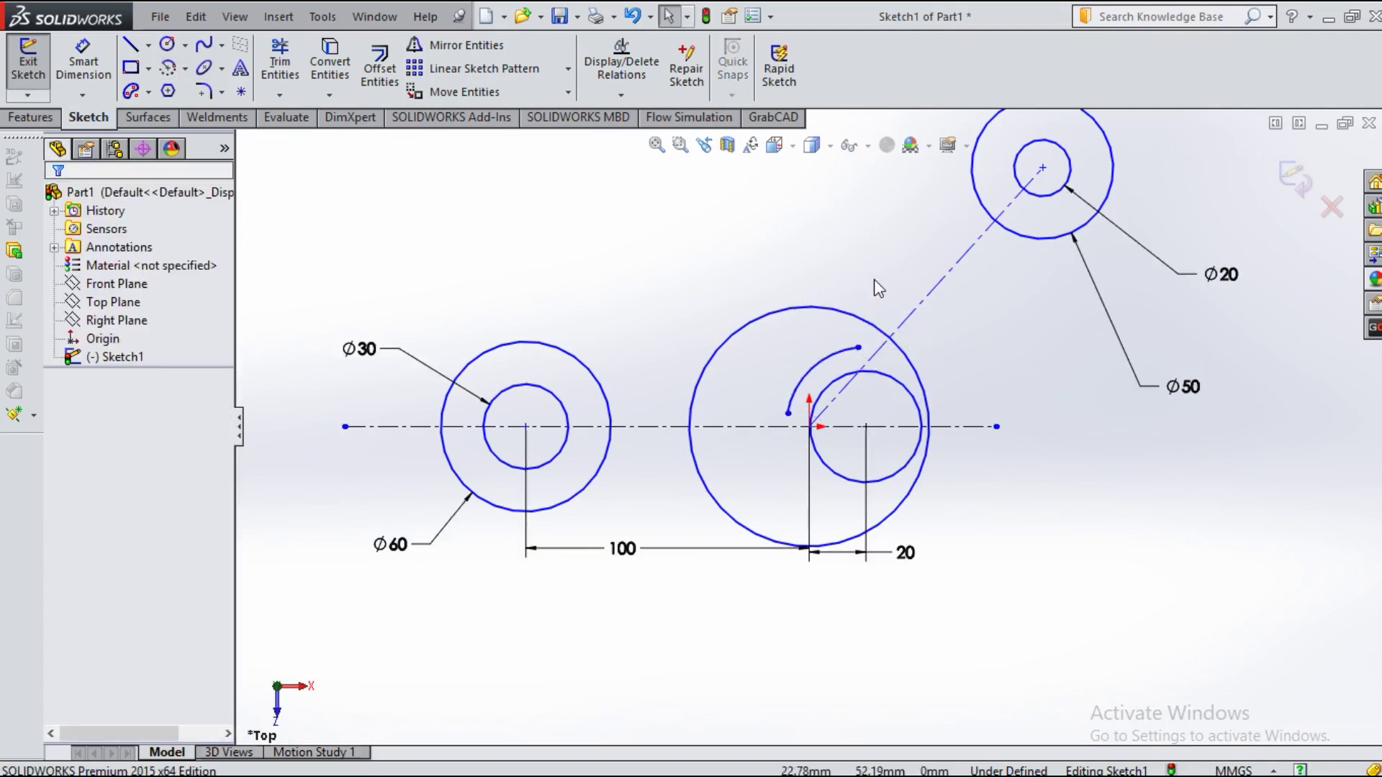
Step: Draw a second centre-point arc of radius 35 about the origin
click(166, 76)
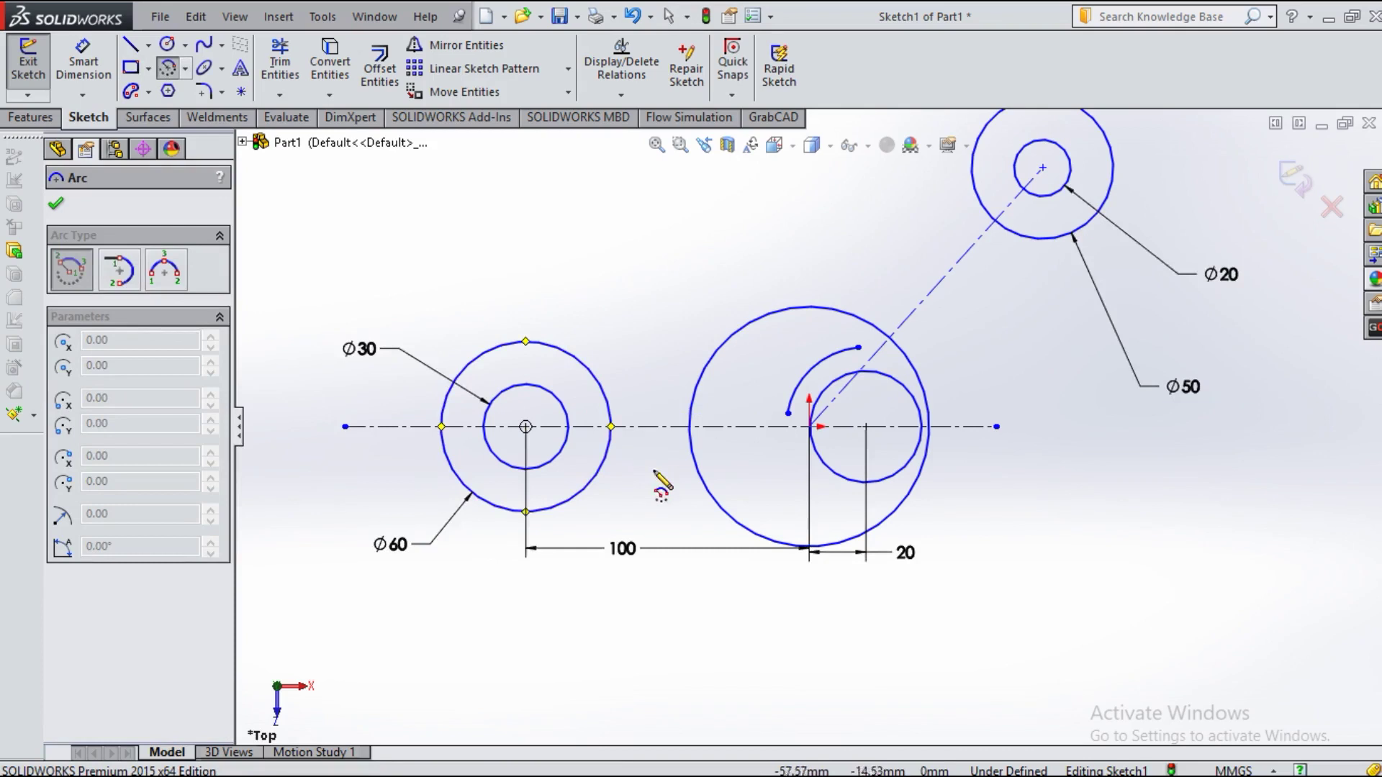
click(809, 428)
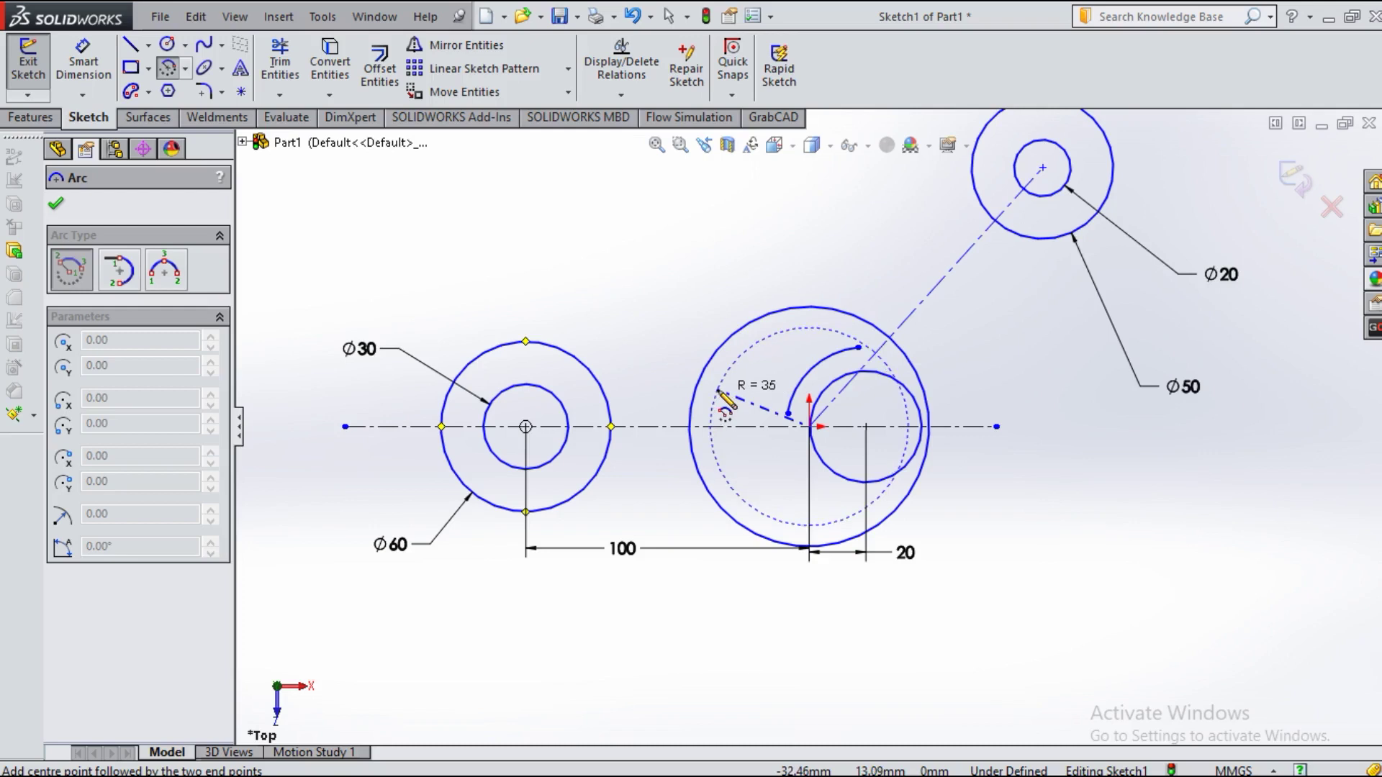
click(719, 390)
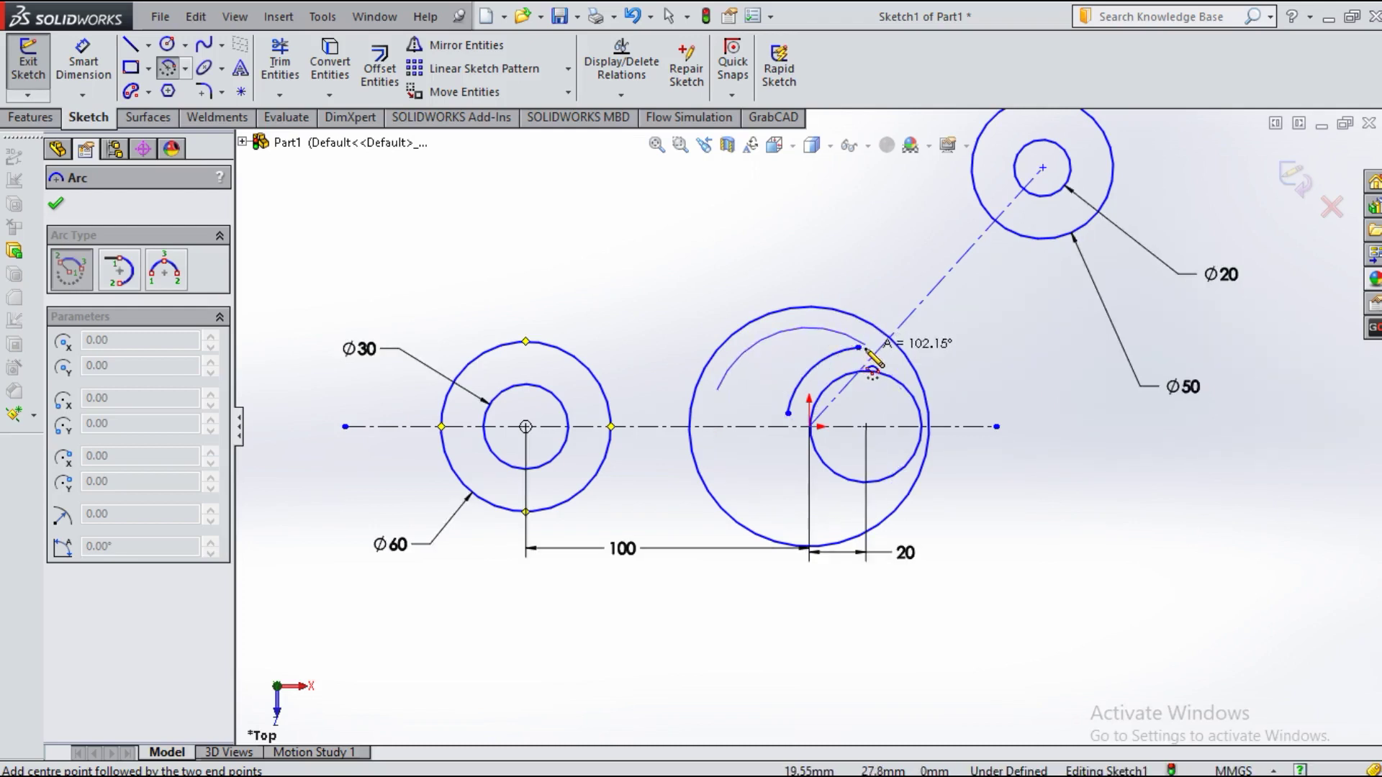
click(865, 347)
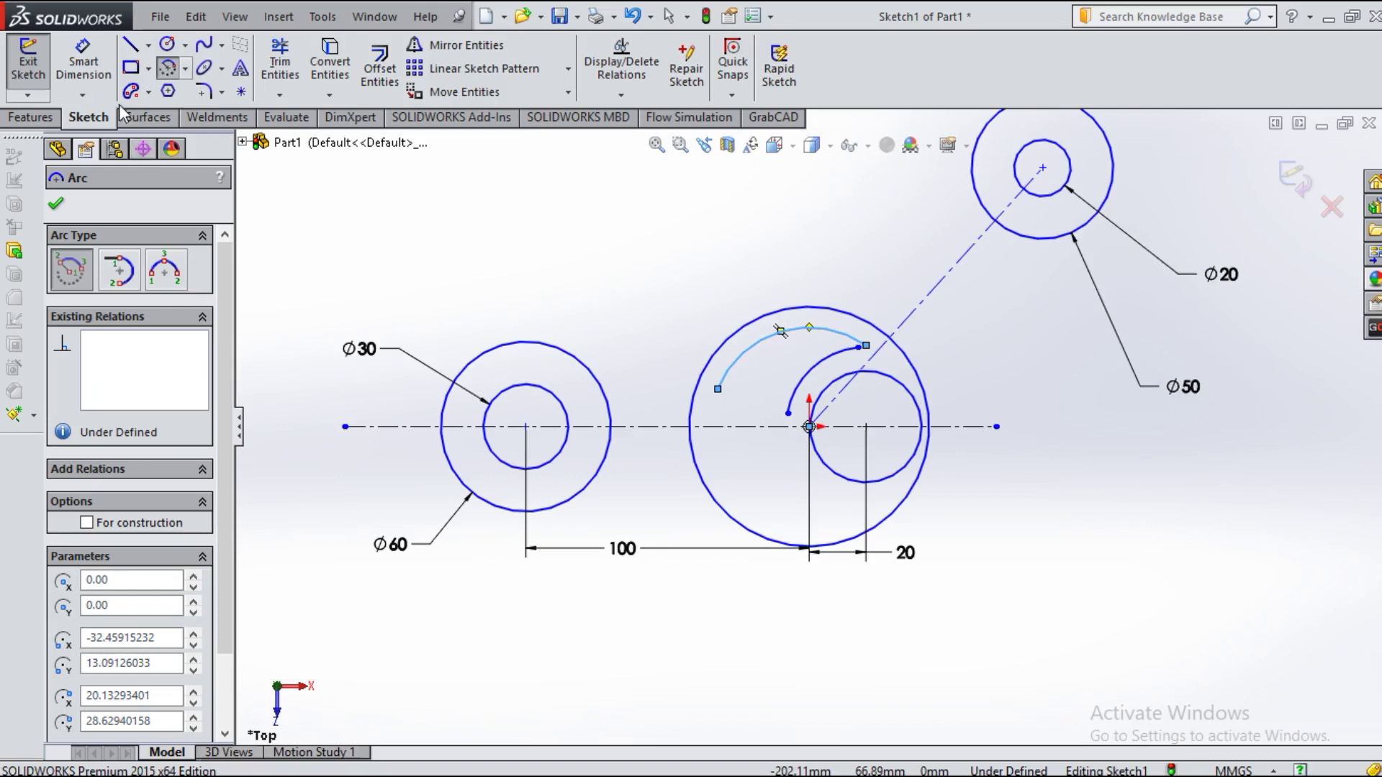
Step: Draw a horizontal line from the inner arc's end leftward to close the slot's left side
key(Escape)
key(l)
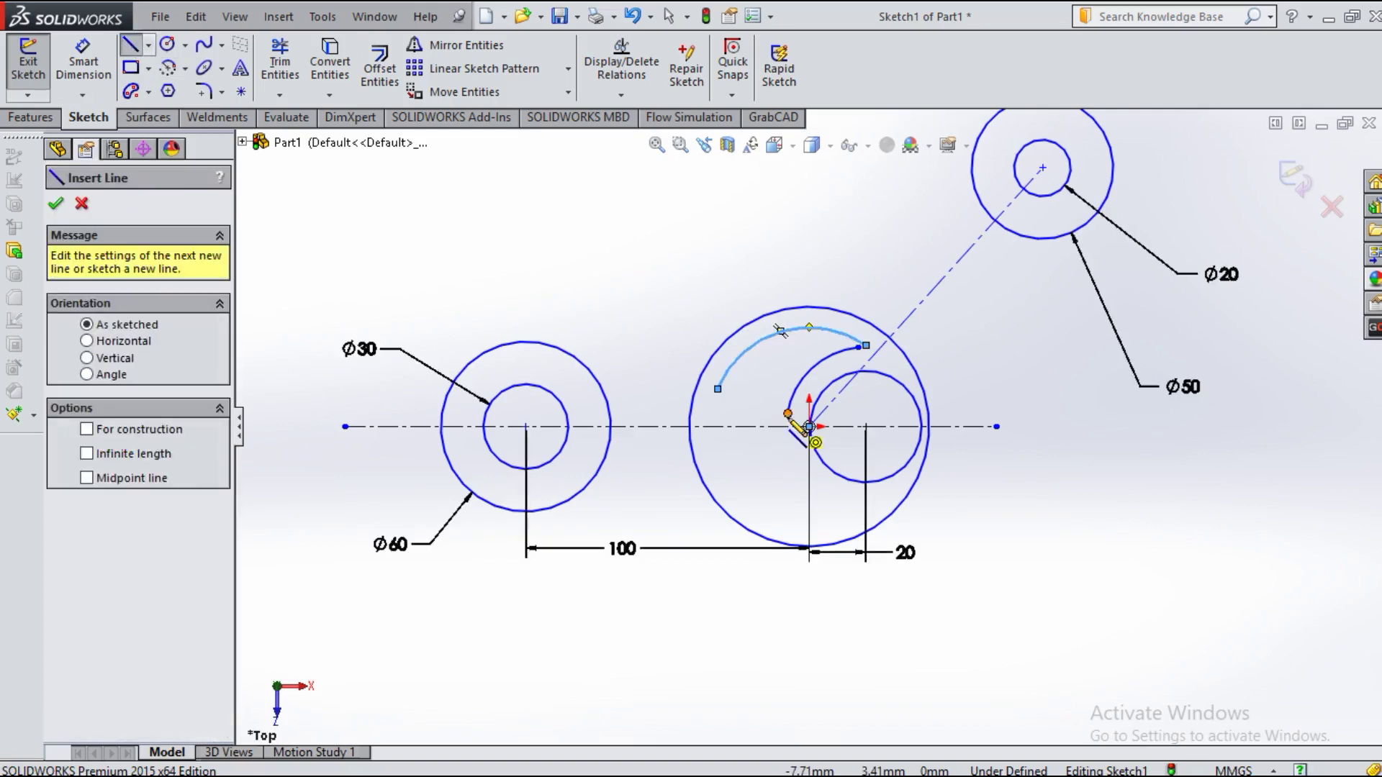
click(789, 413)
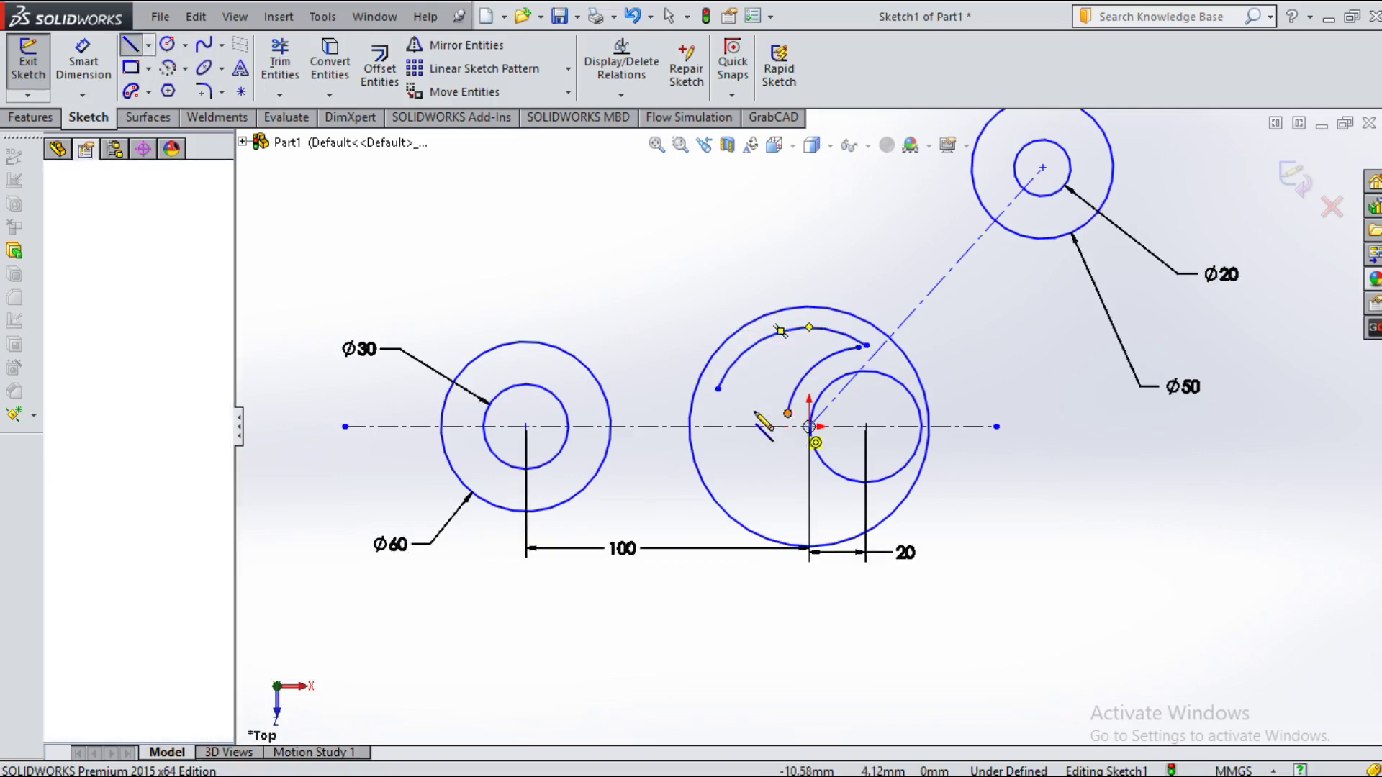
click(702, 413)
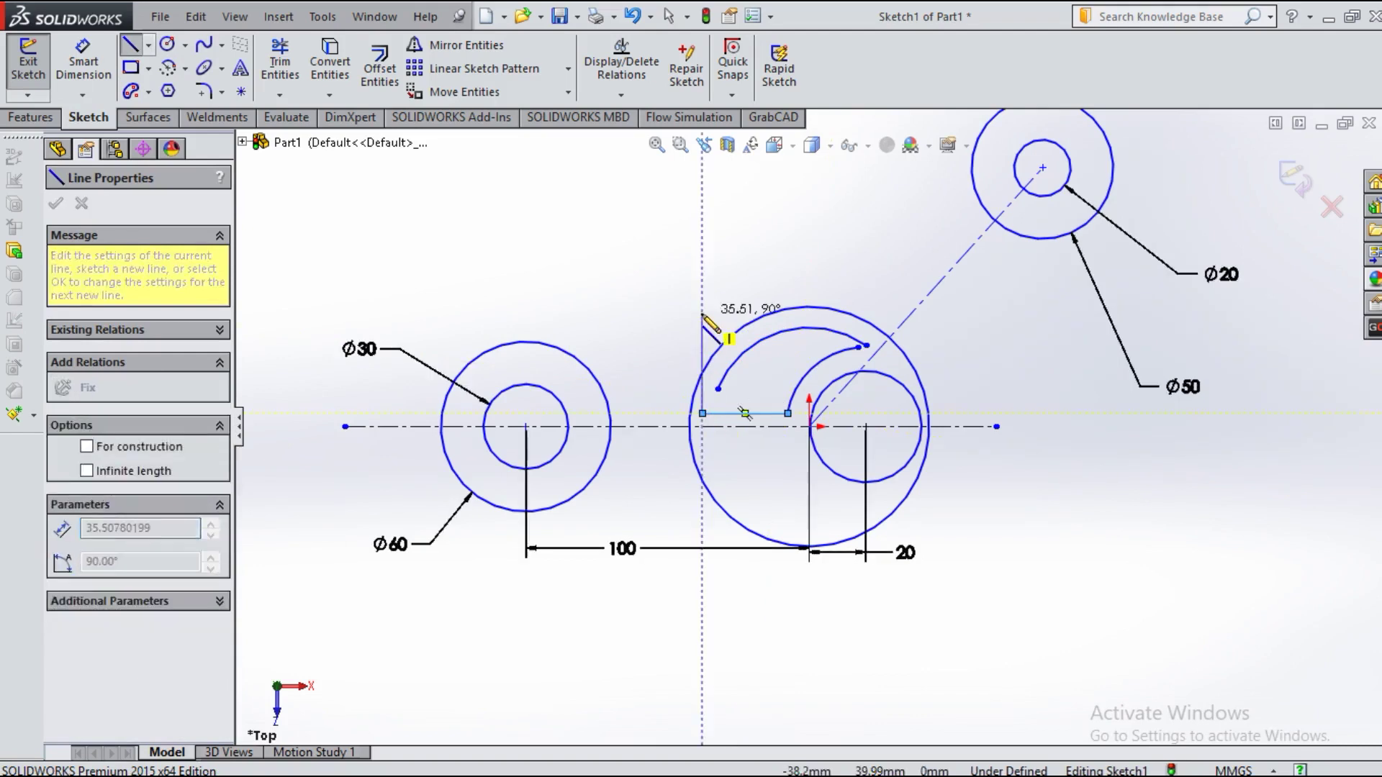
key(Escape)
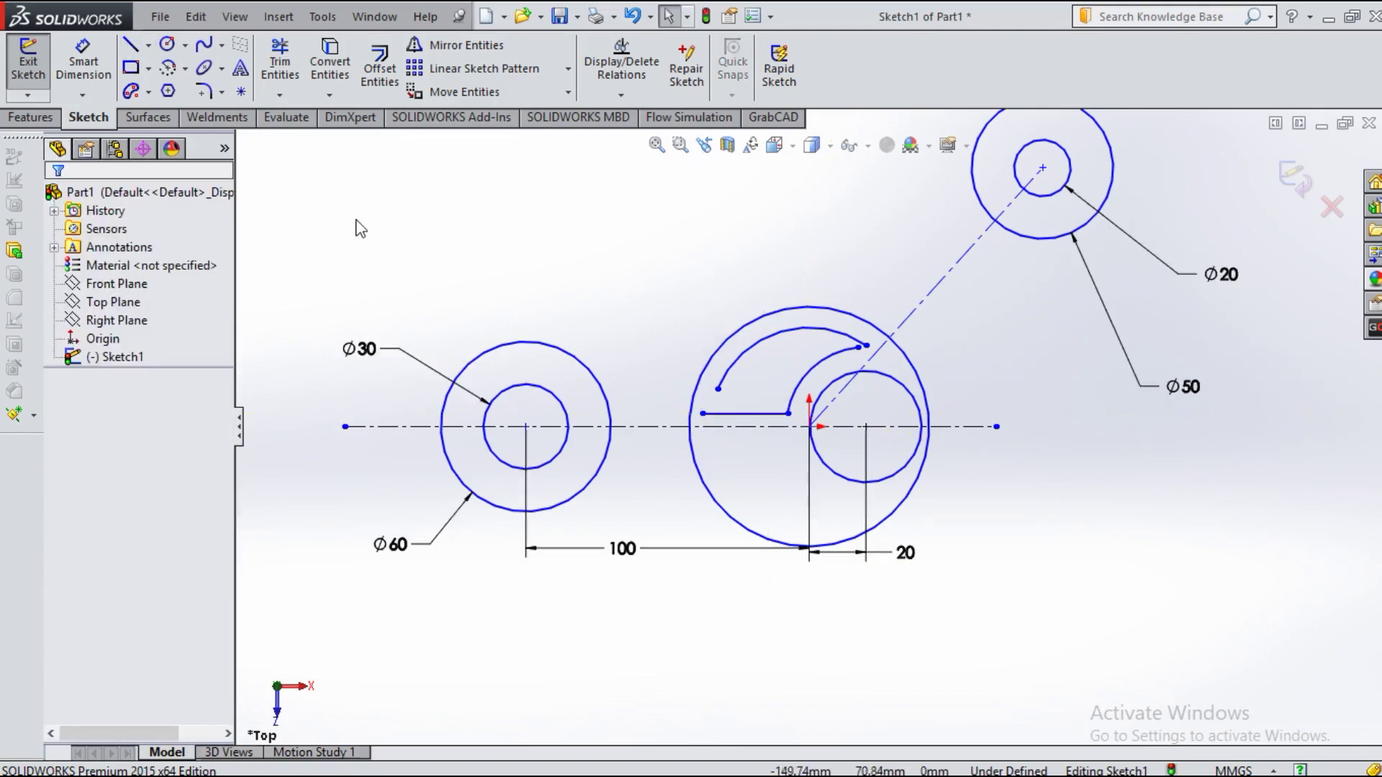
Step: Extend the arcs so they reach the line and meet each other
click(278, 96)
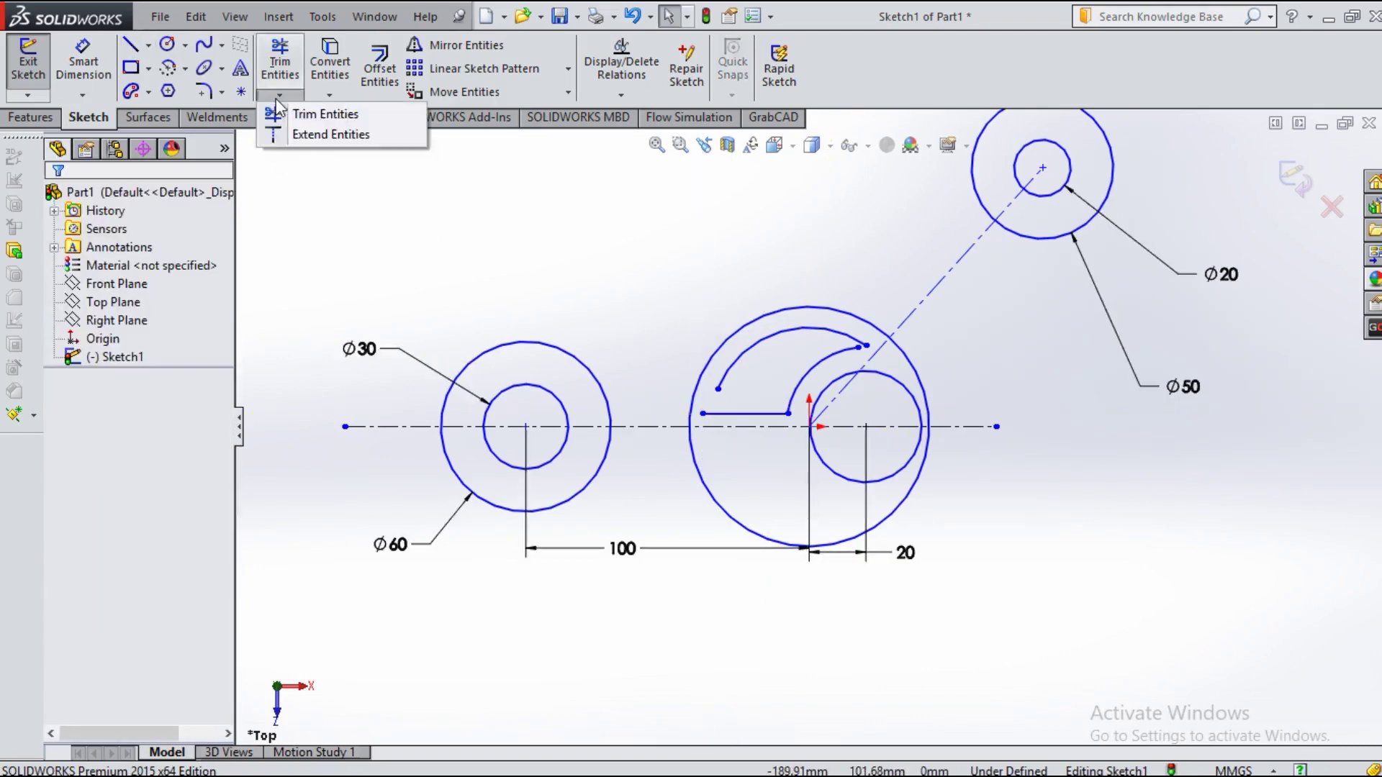
click(341, 137)
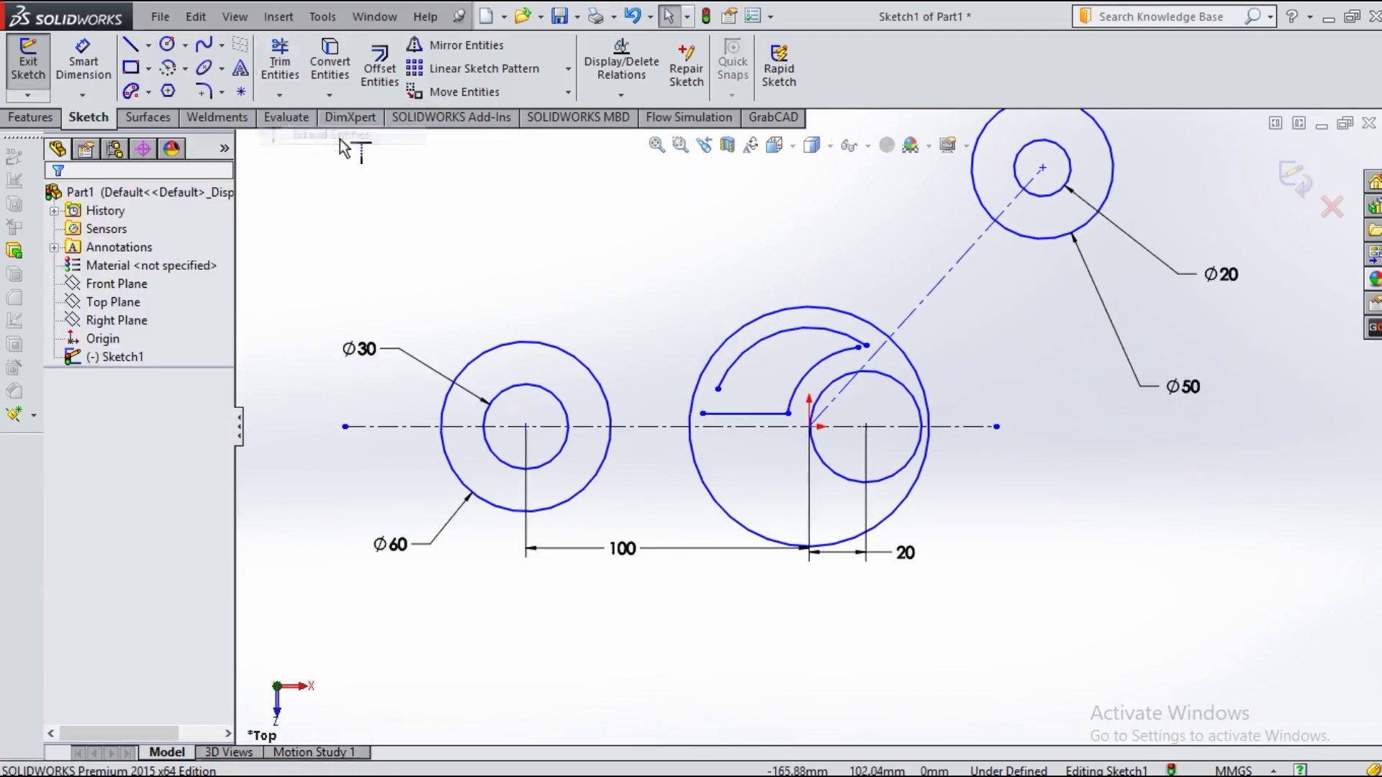
click(727, 380)
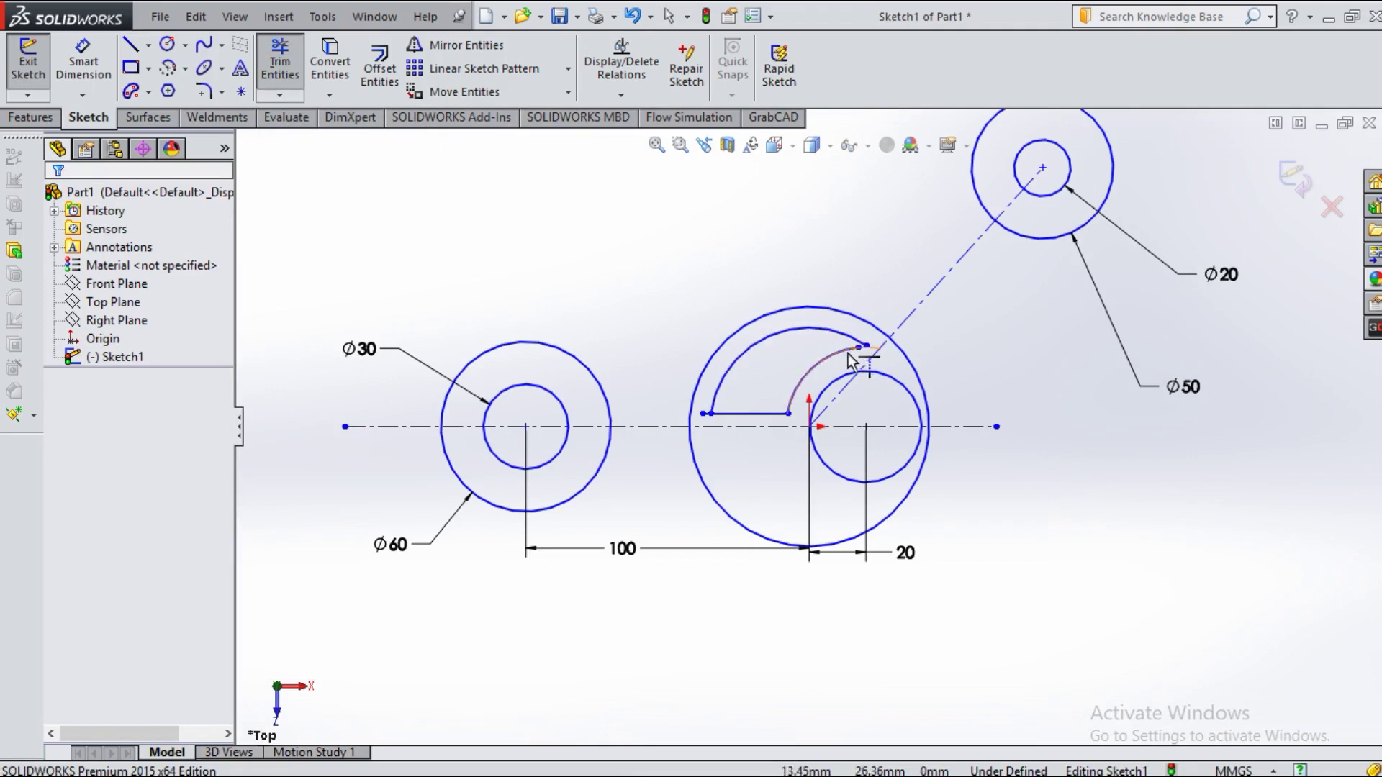
click(848, 352)
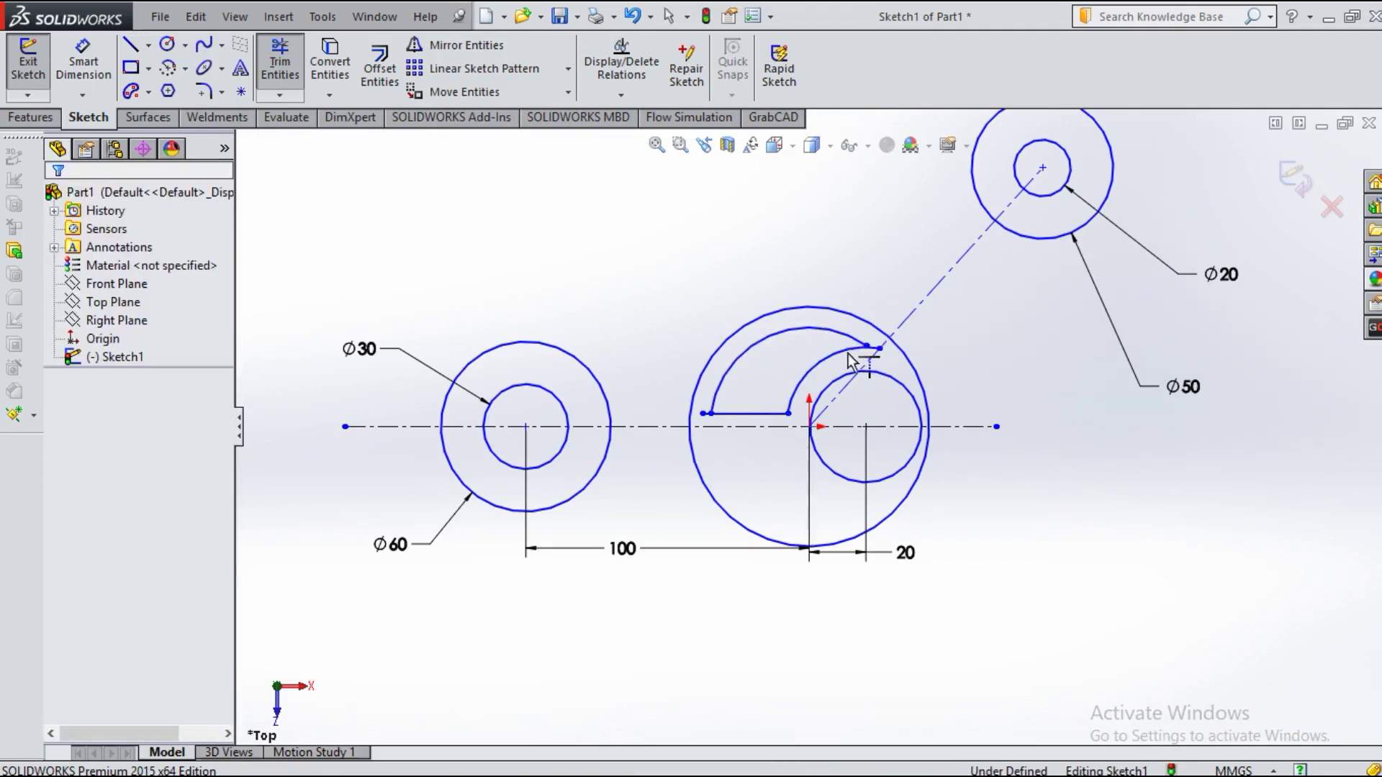
click(864, 351)
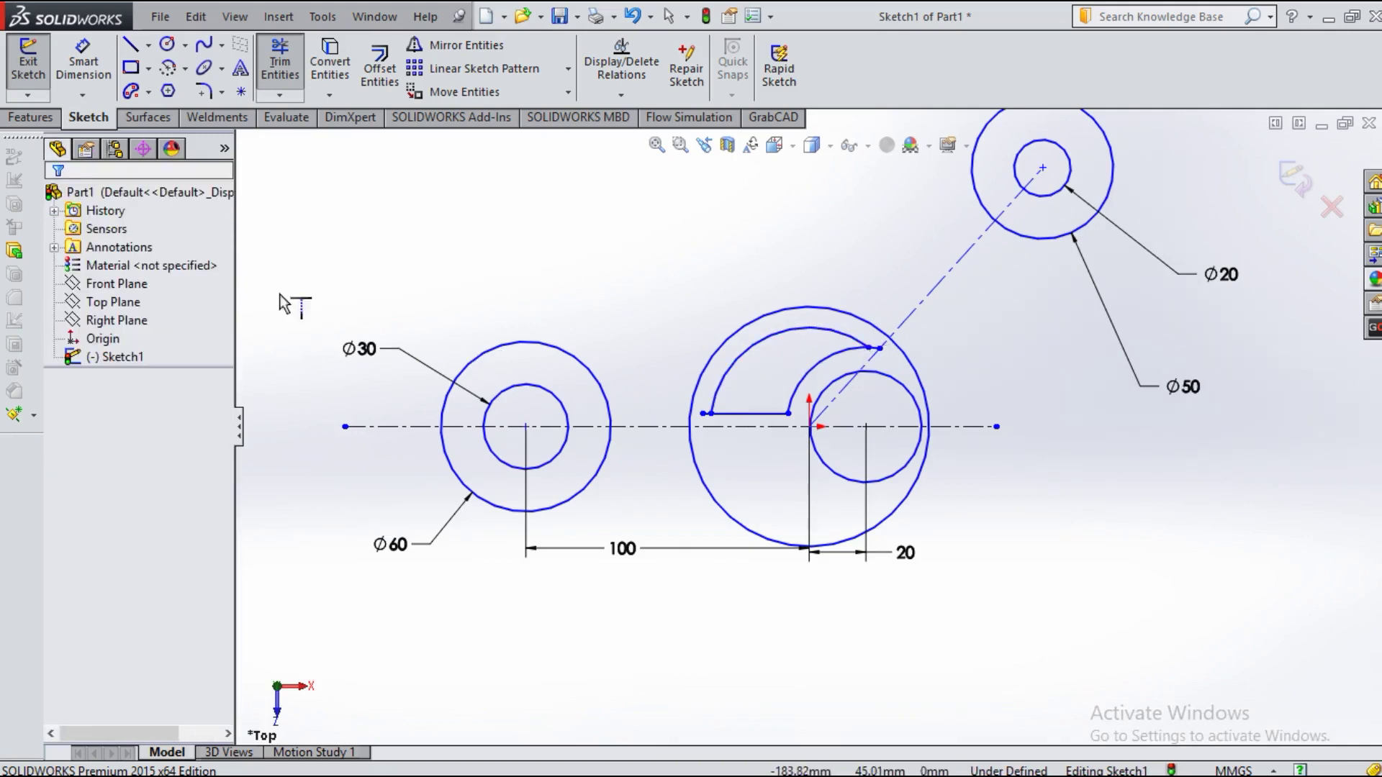
Step: Power-trim the leftover line and arc stubs, then zoom to fit the whole sketch
click(288, 67)
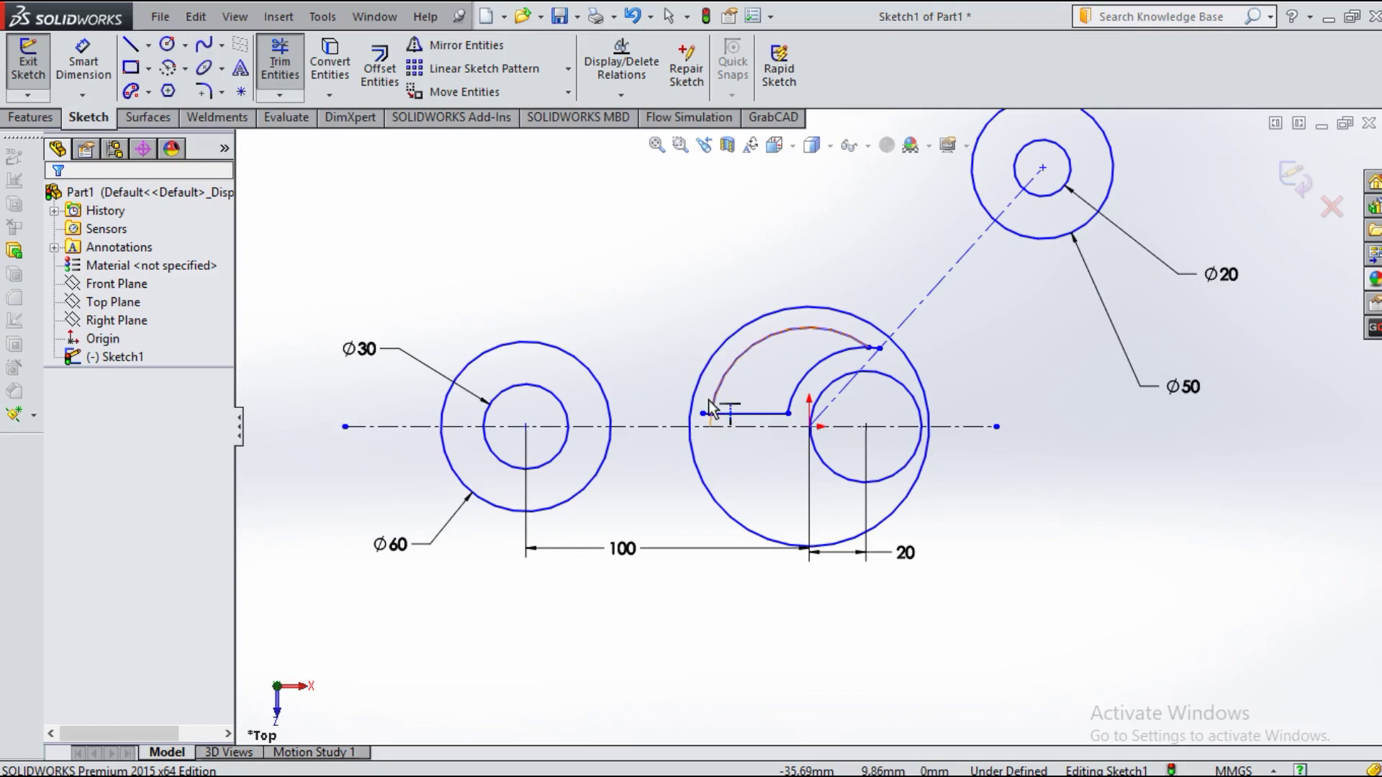
scroll(710, 401, down, 4)
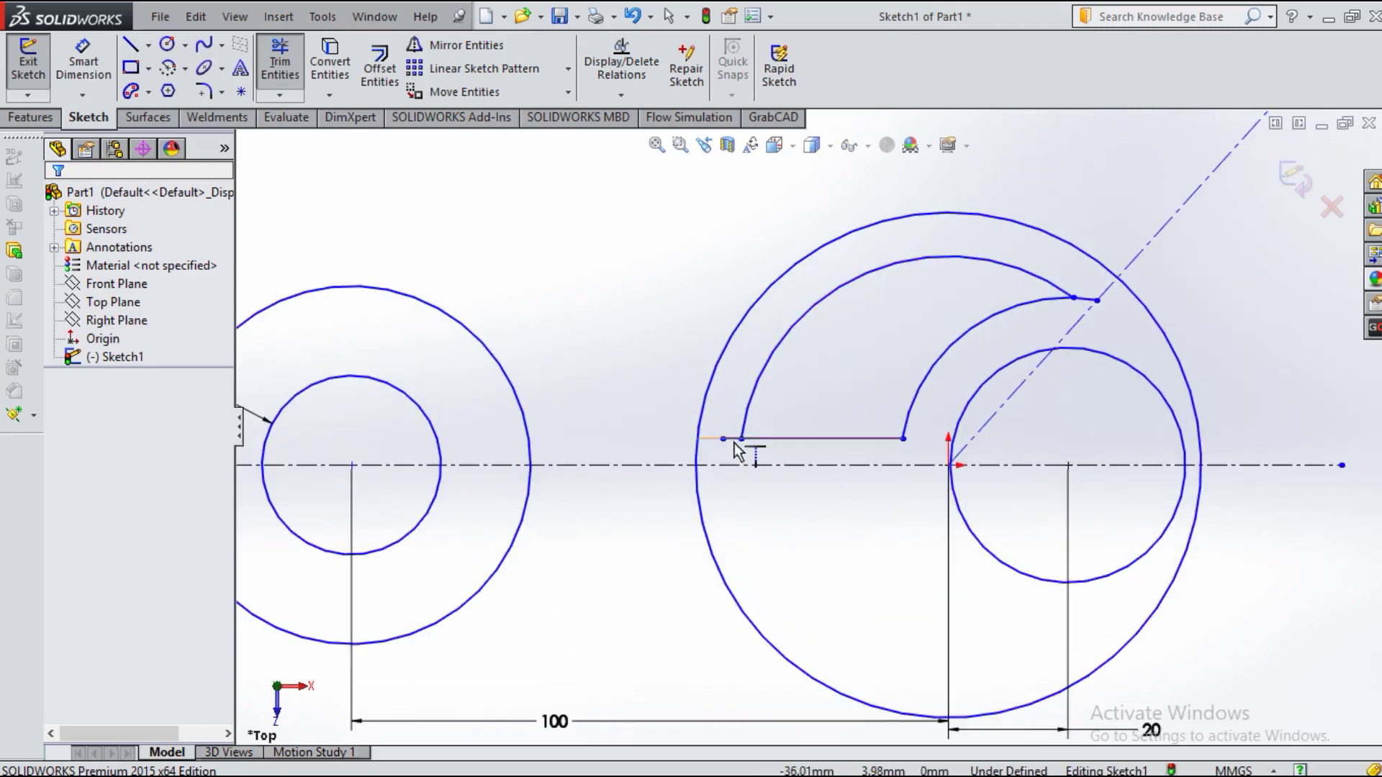
click(279, 72)
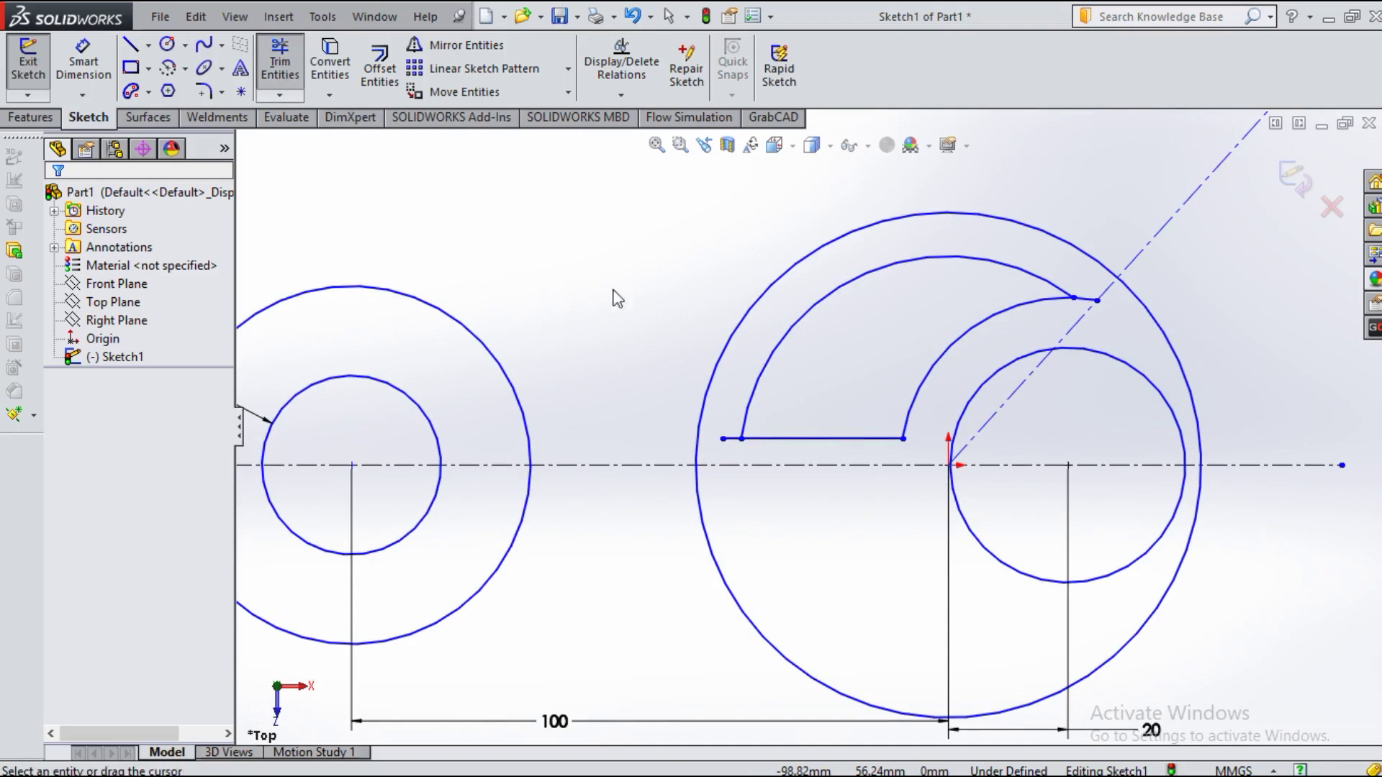
drag(736, 408, 731, 453)
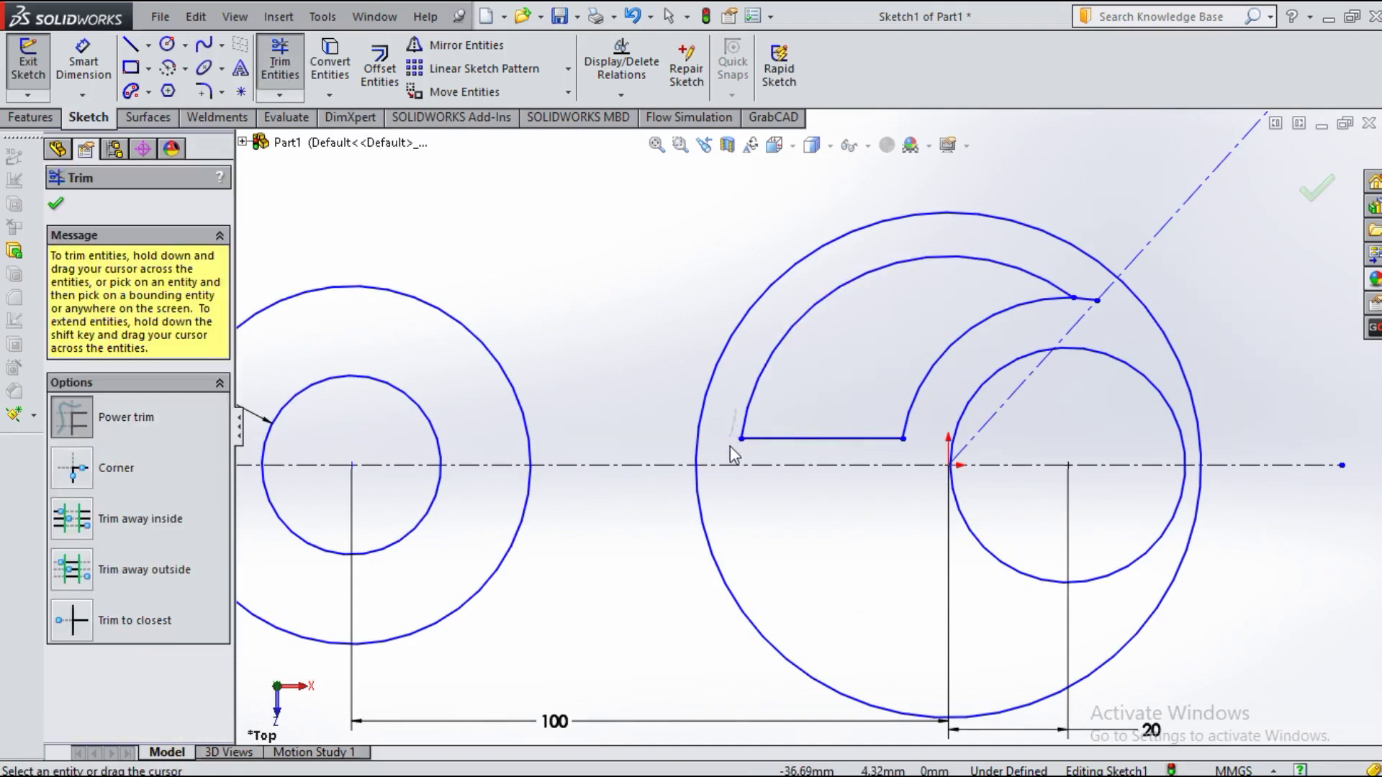
drag(1095, 288, 1092, 317)
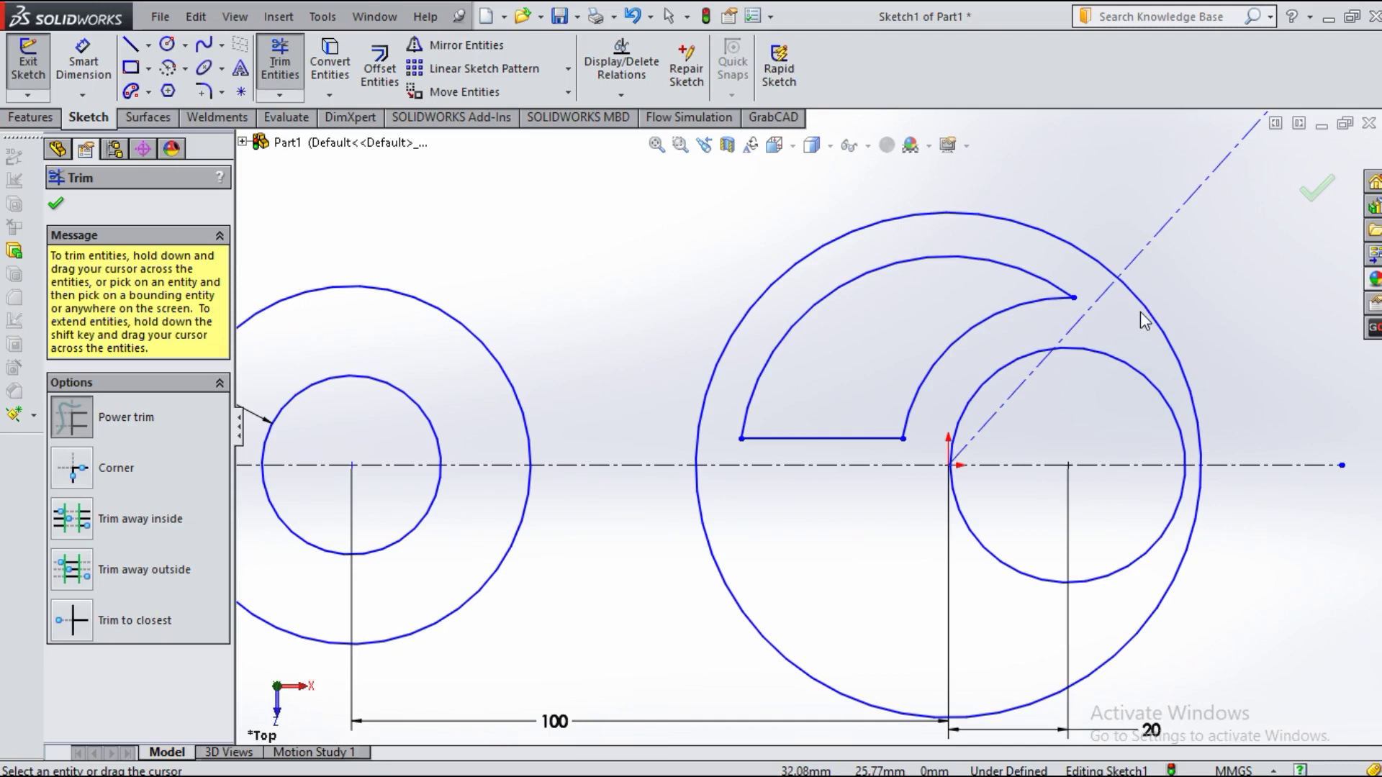
key(f)
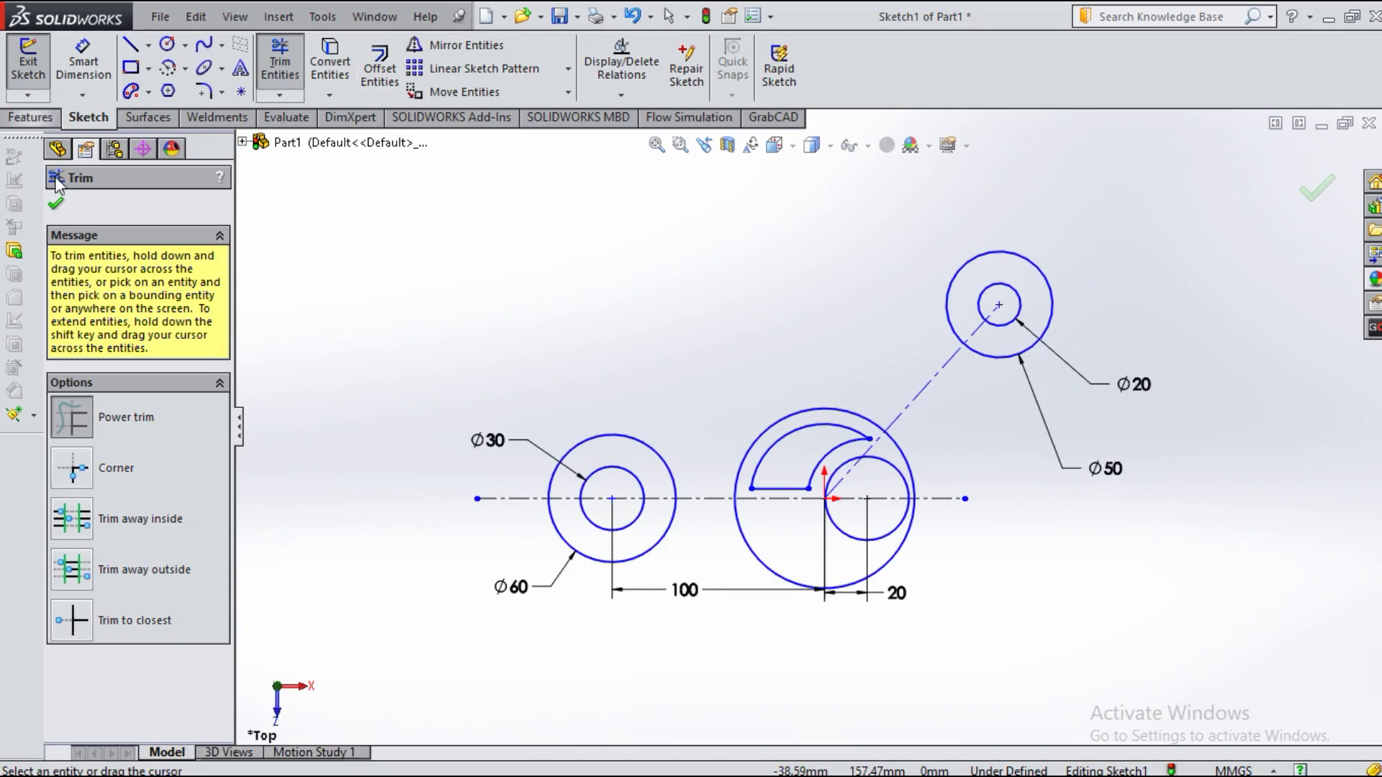
click(57, 202)
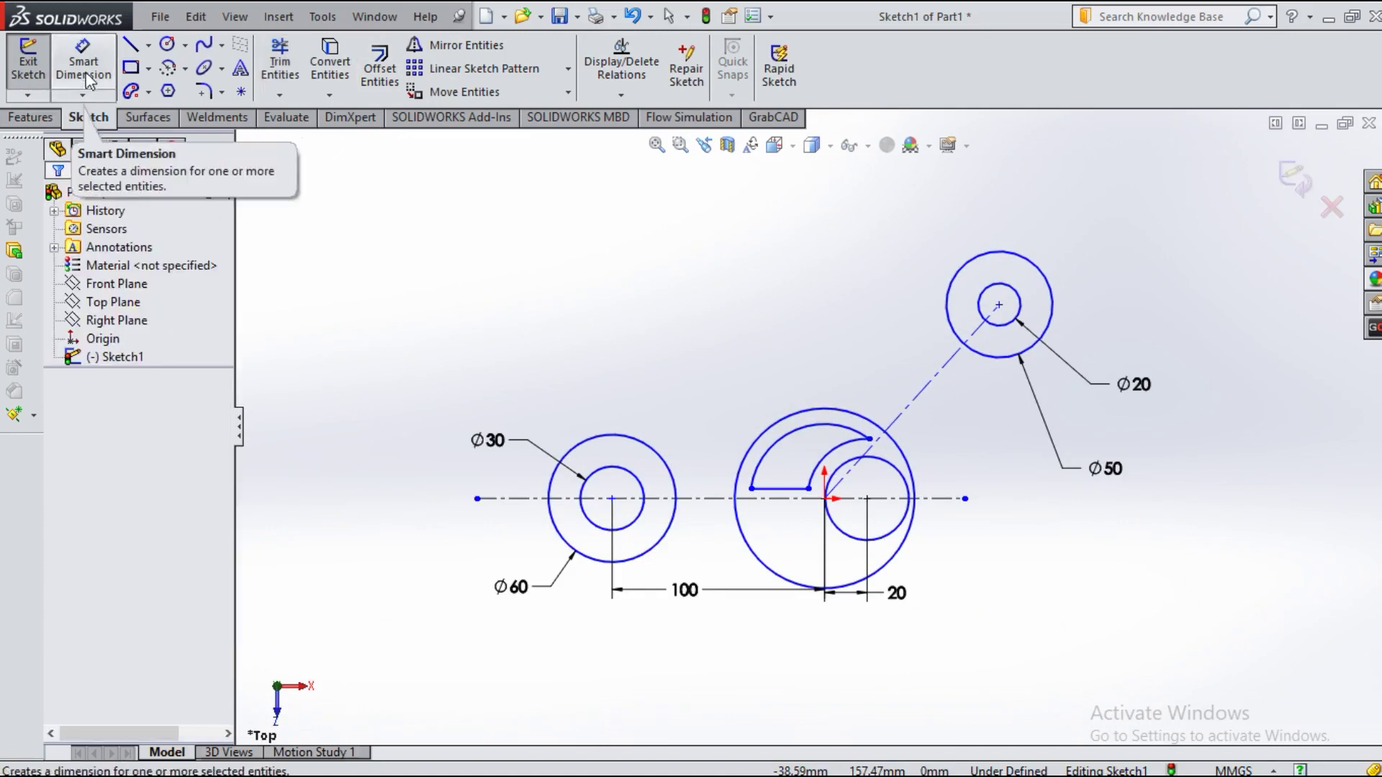
Step: Dimension the outer slot arc to R40, the origin circle to Ø100 and the inner circle to Ø44
click(84, 69)
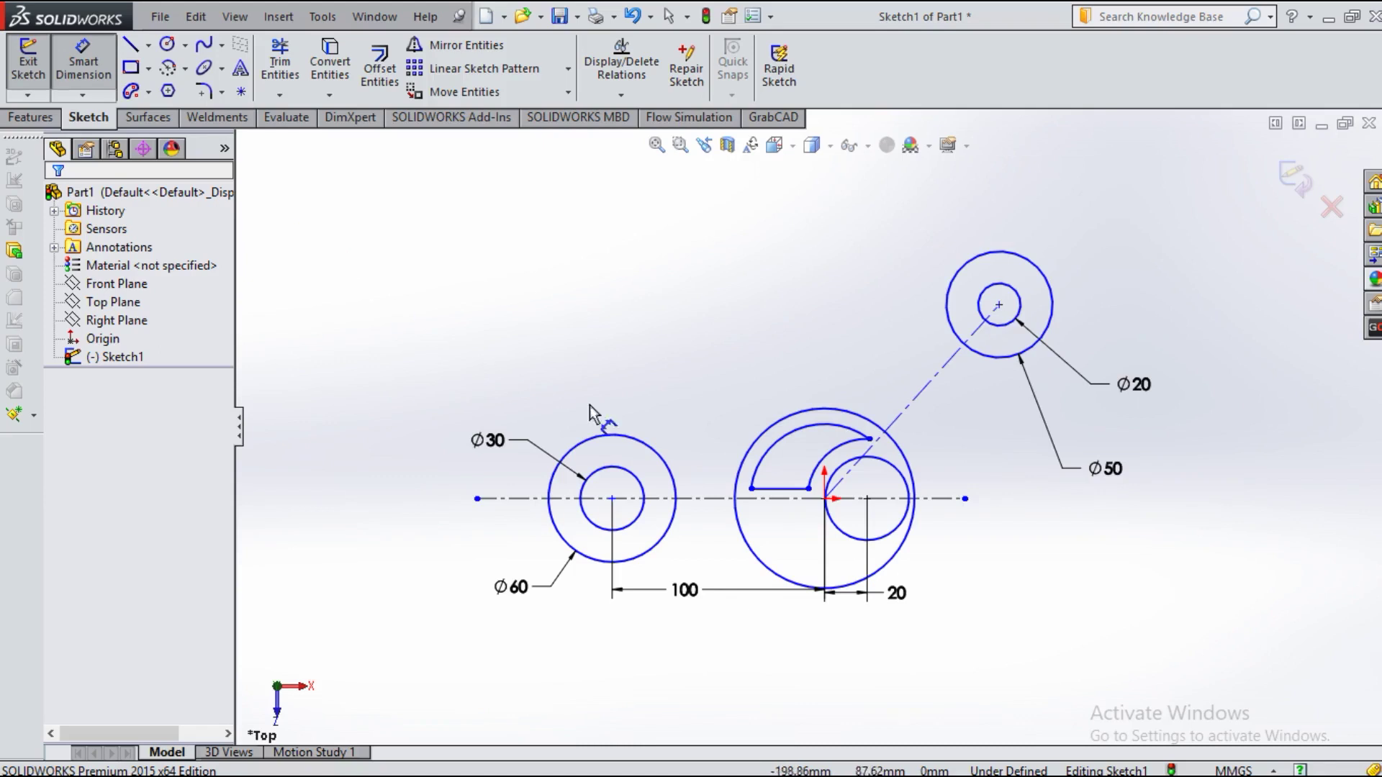
click(785, 445)
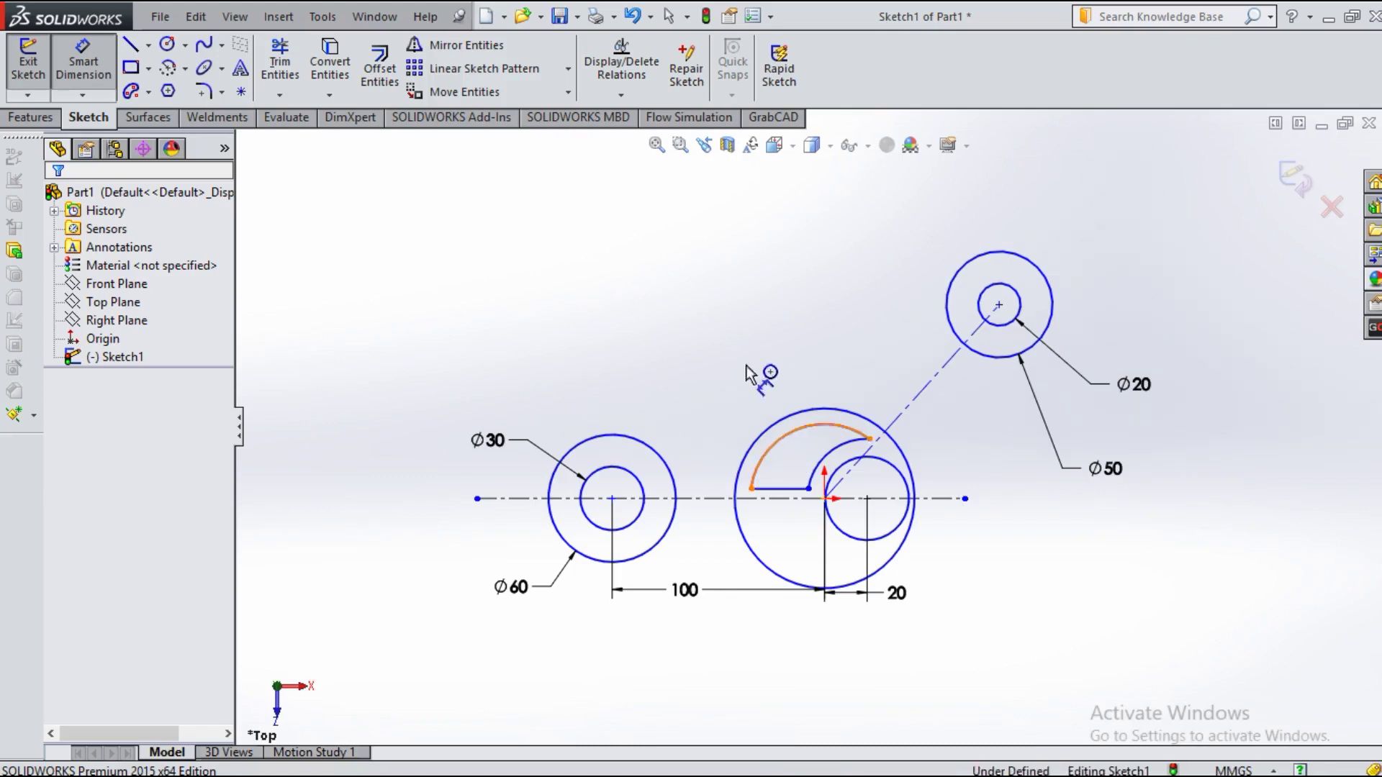
click(780, 358)
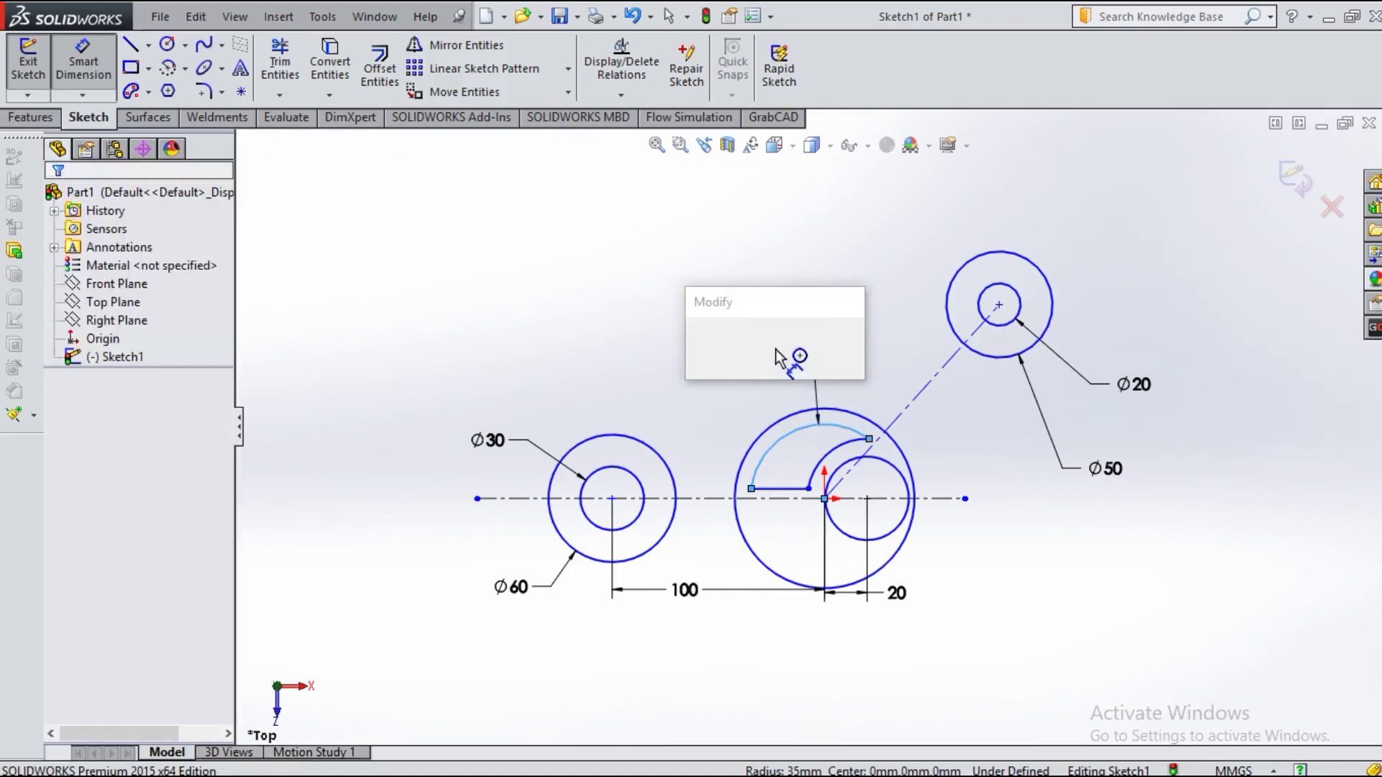
key(Return)
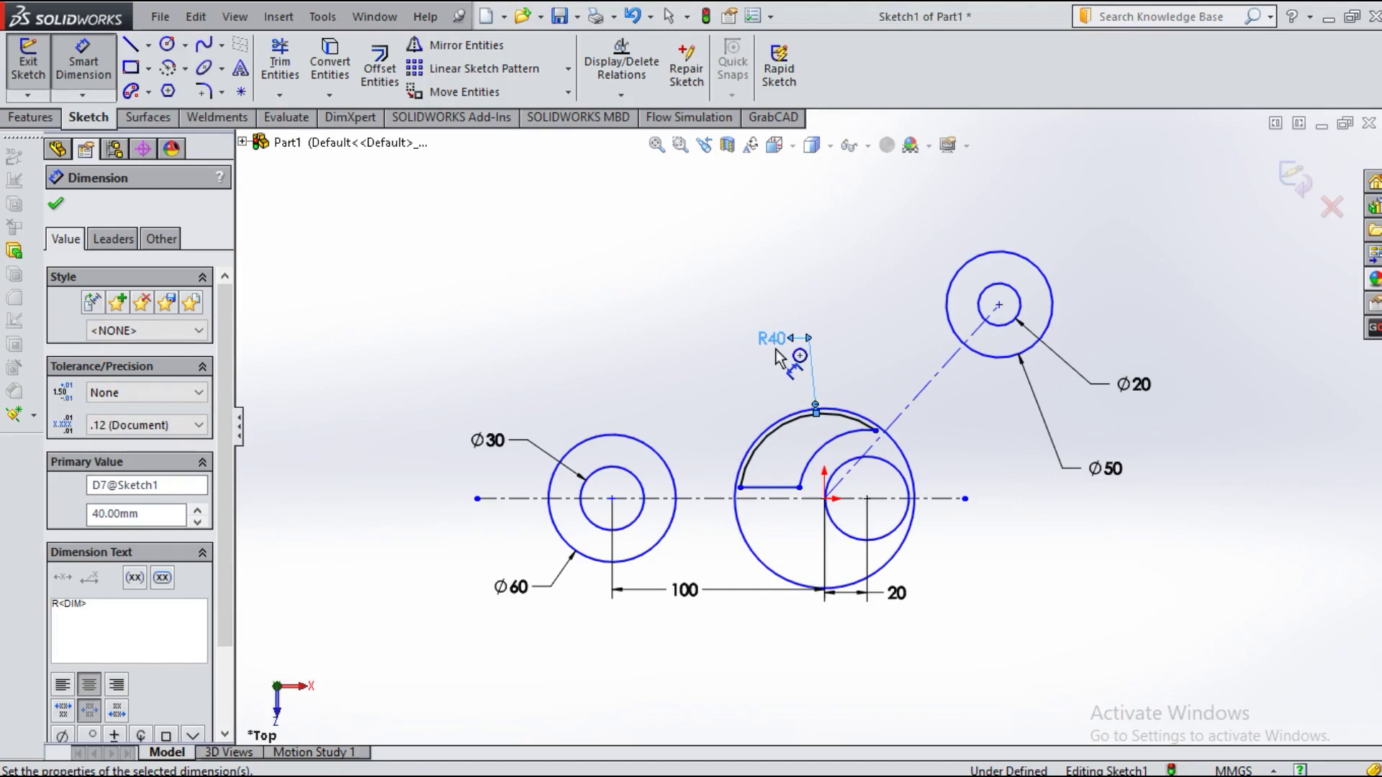
click(895, 565)
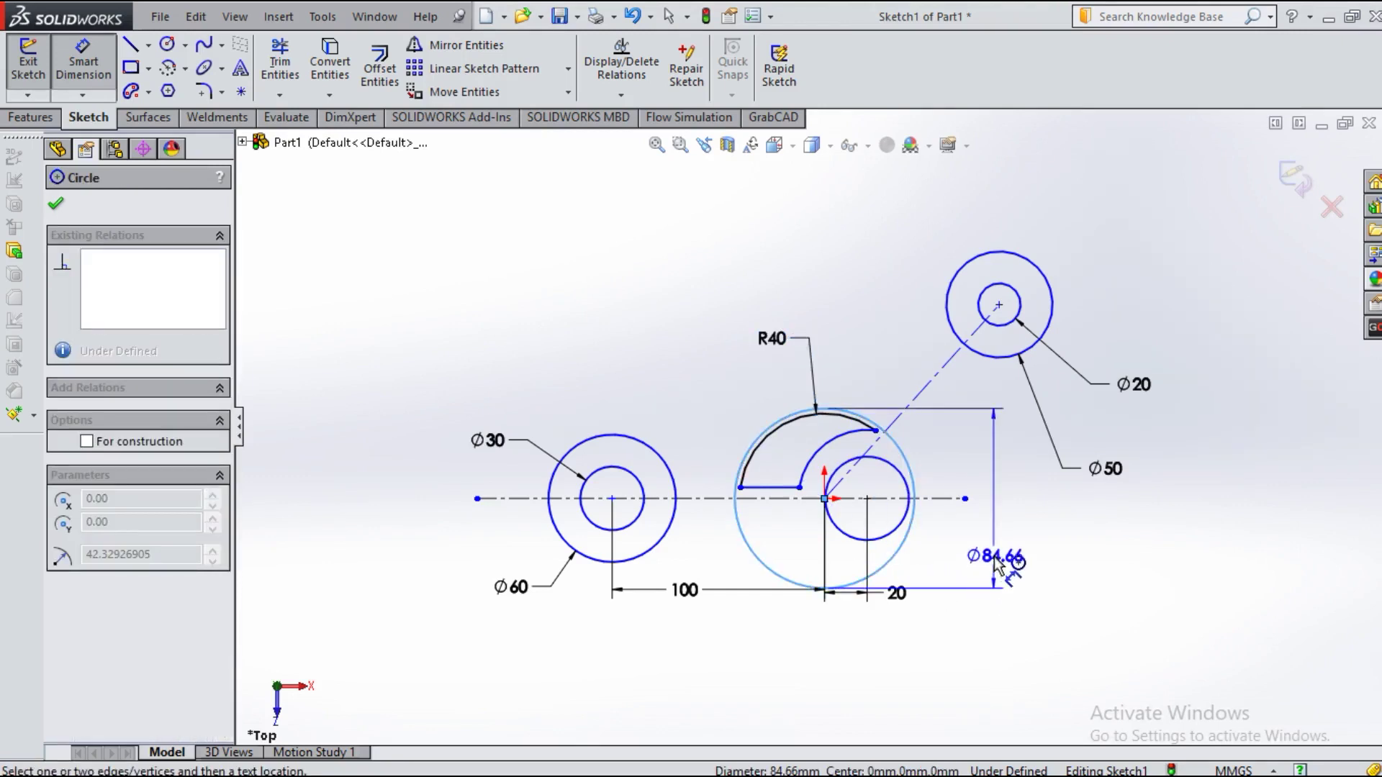
click(997, 567)
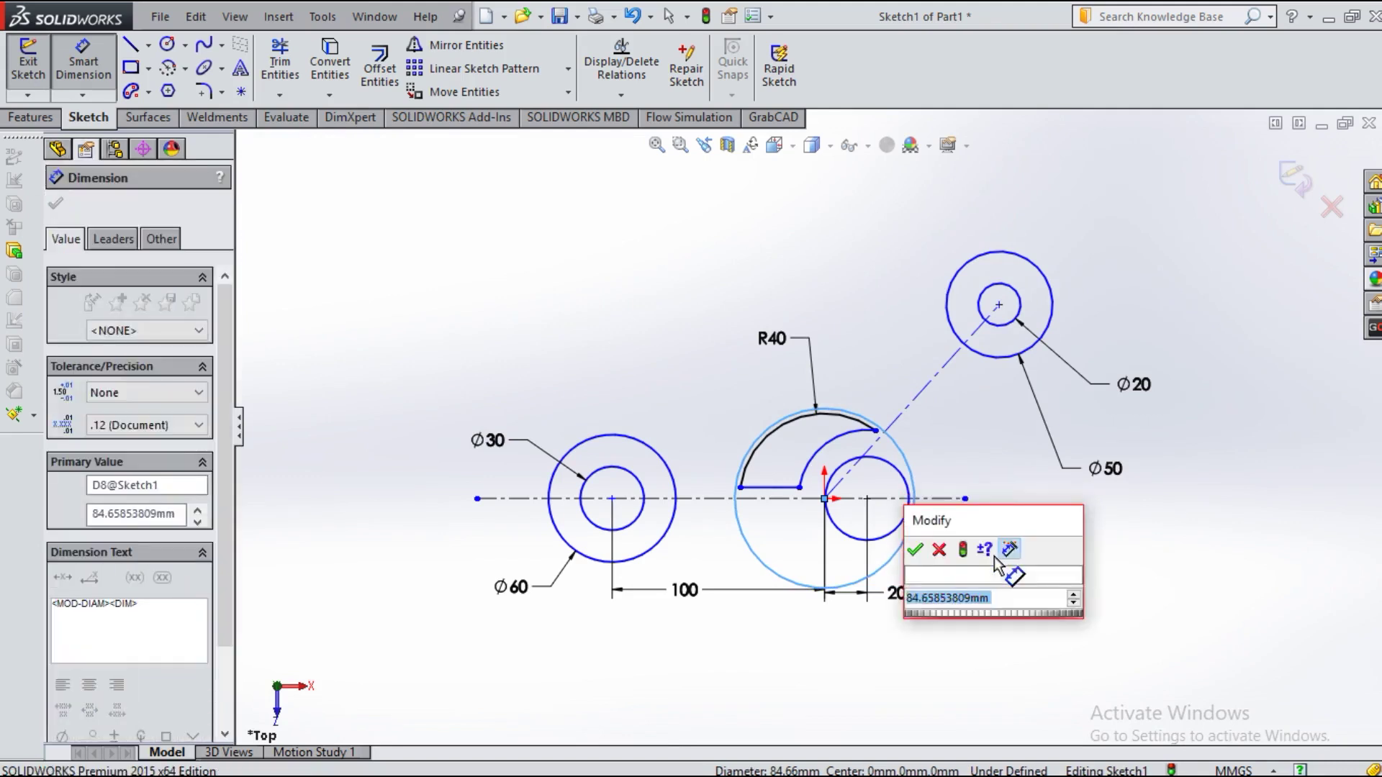
key(Escape)
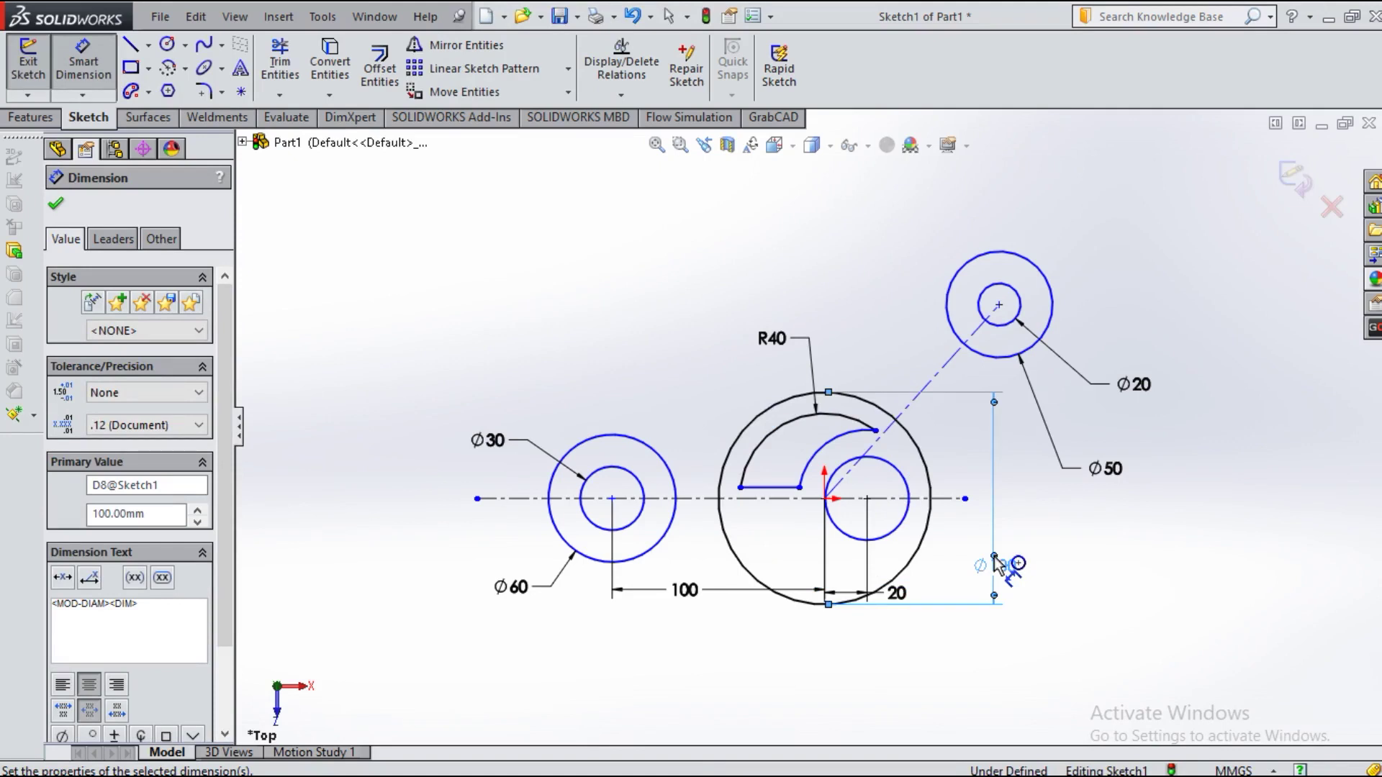
click(900, 535)
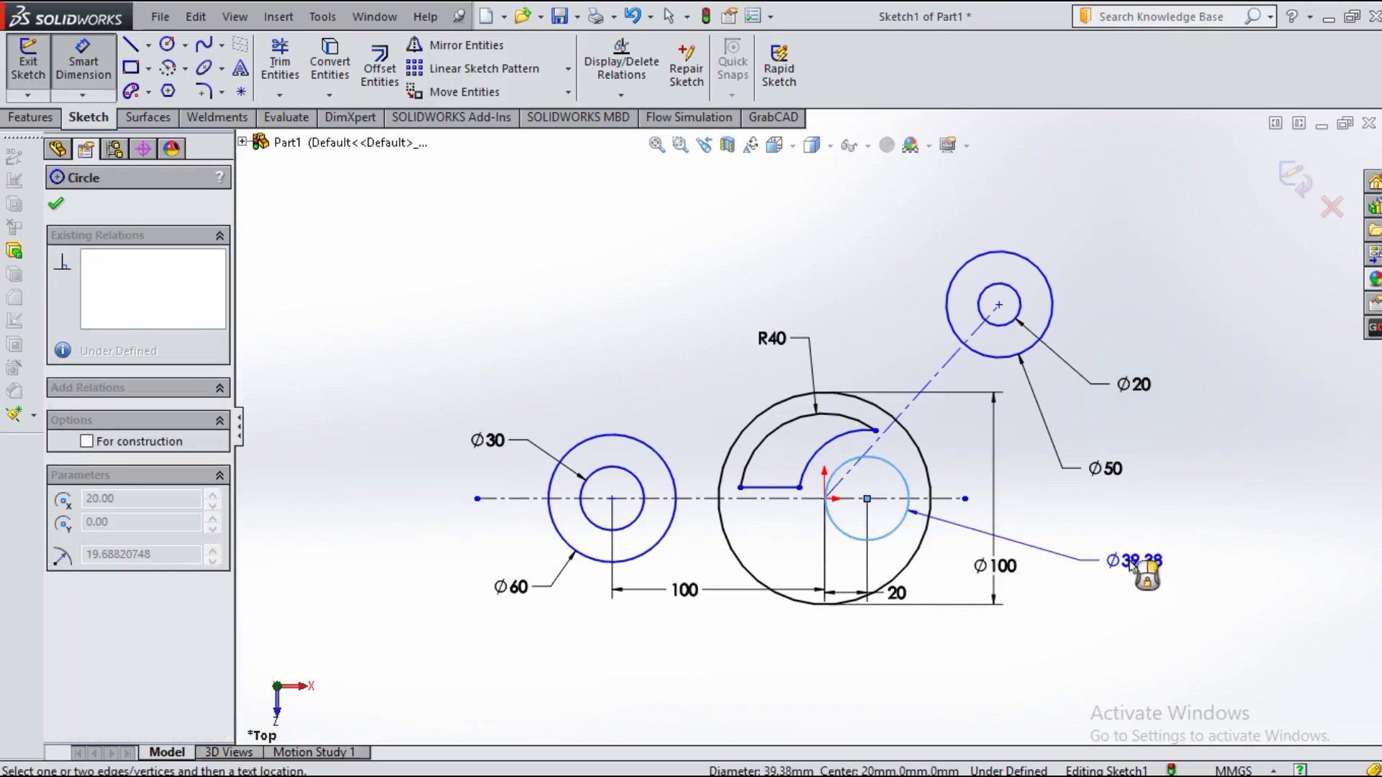
click(1130, 567)
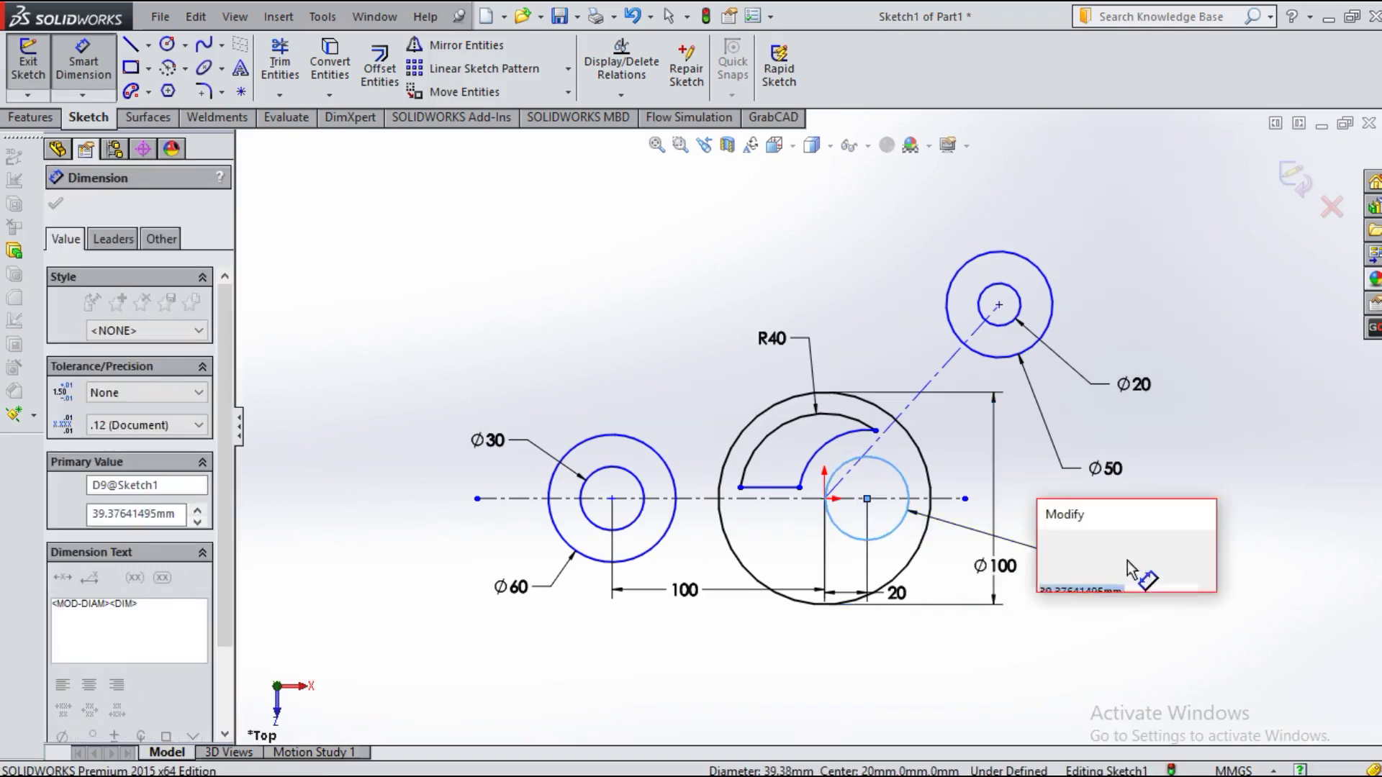
text(44)
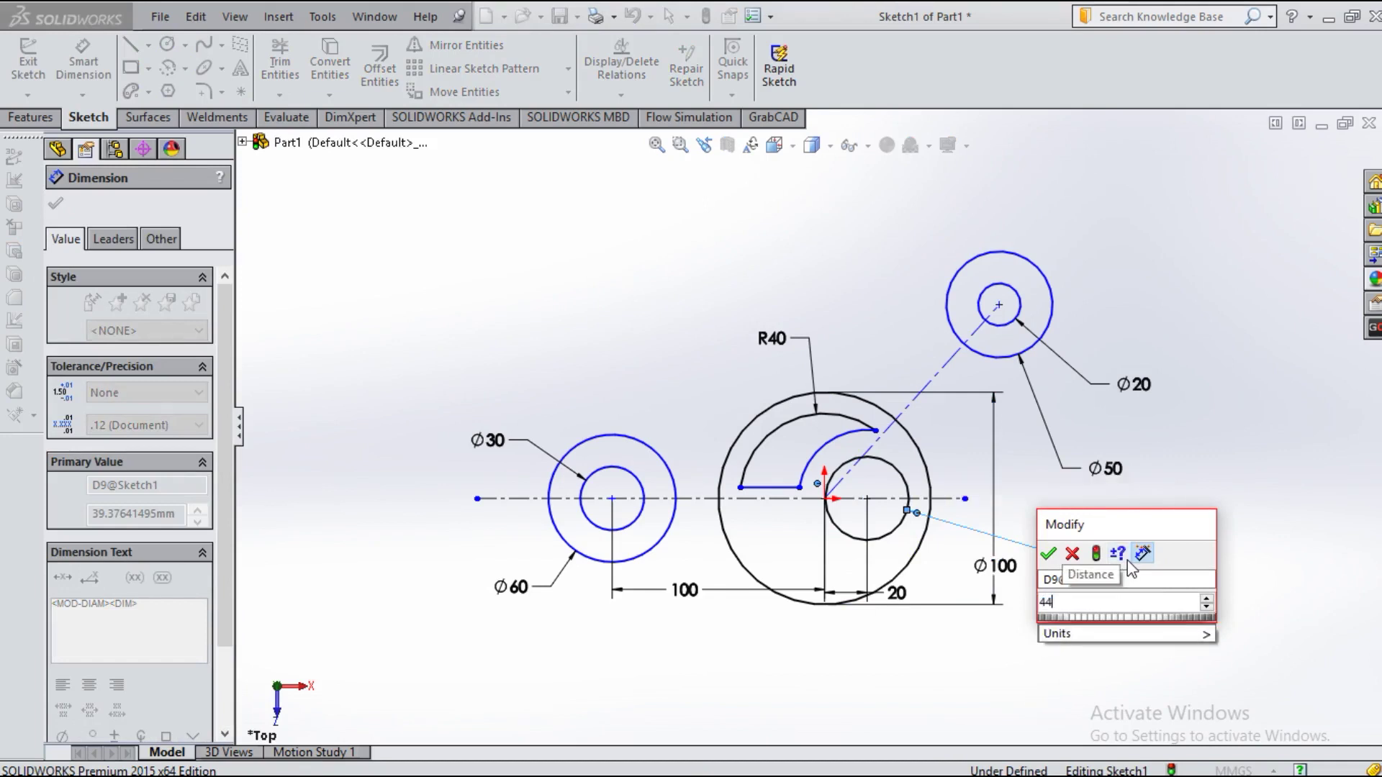
key(Return)
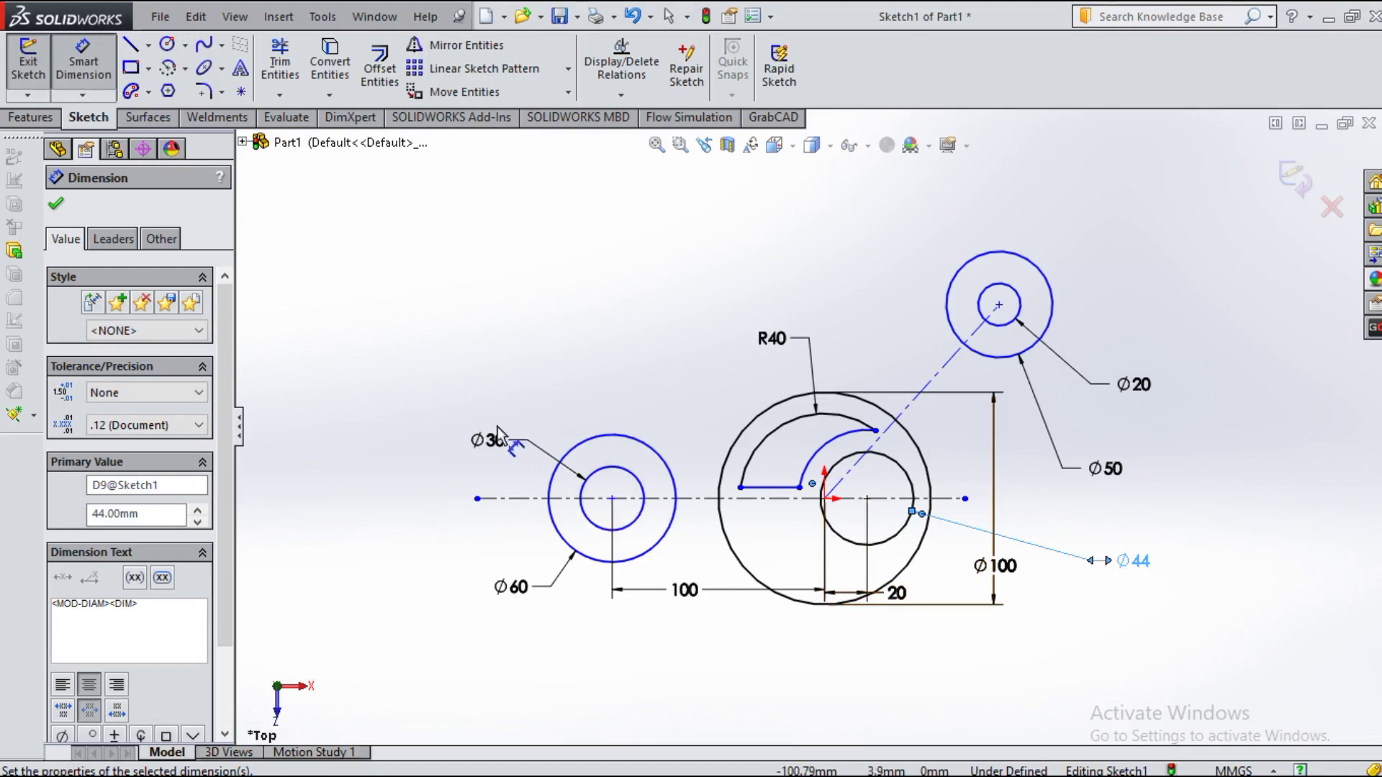
click(58, 206)
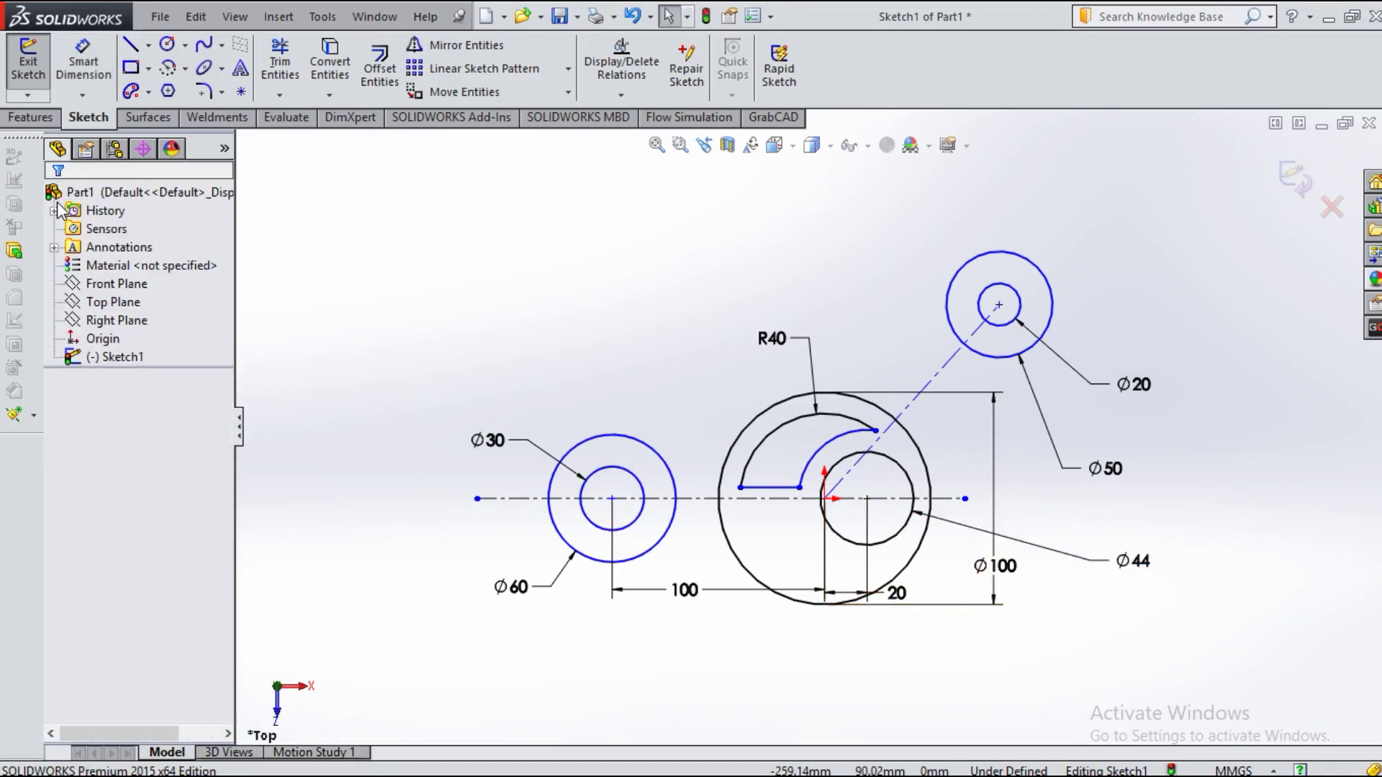
Step: Draw a small circle centred on the centreline near the origin
click(167, 44)
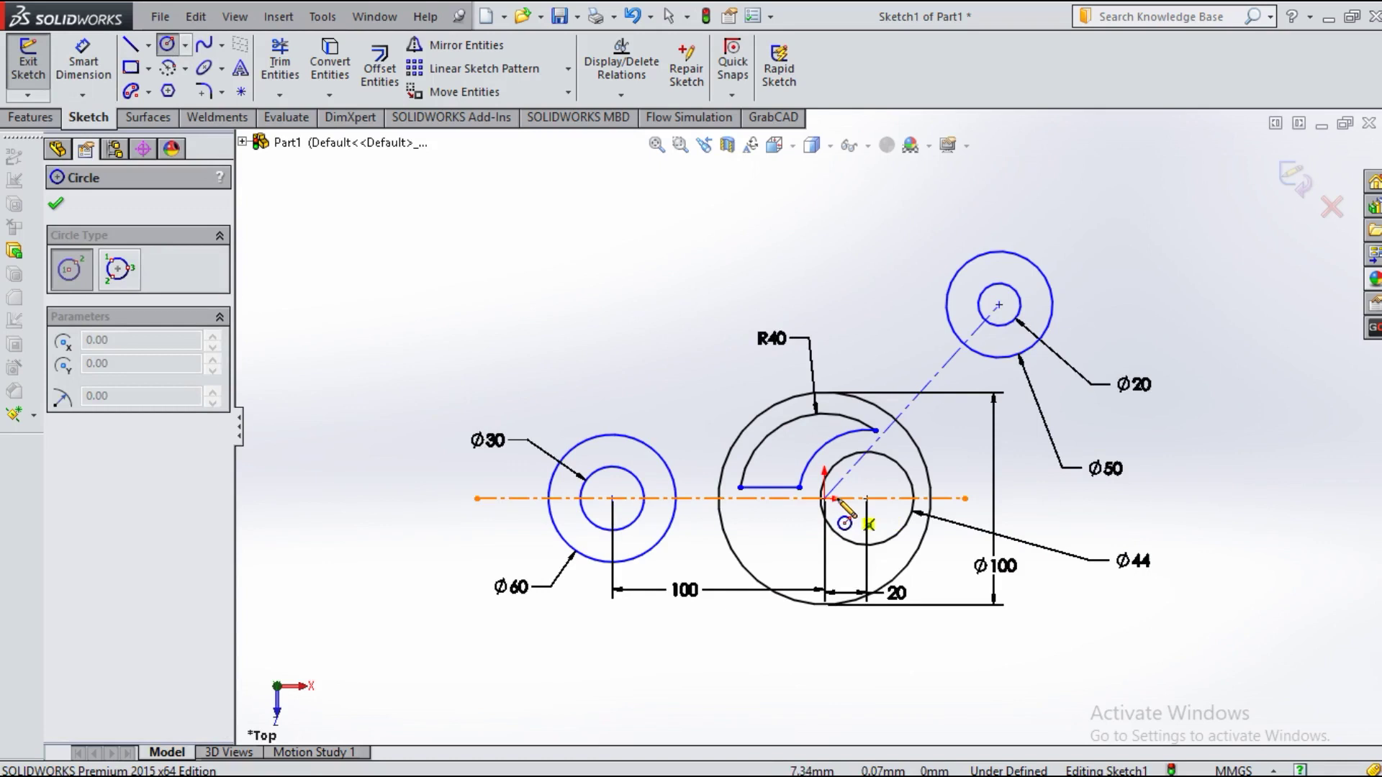
click(833, 498)
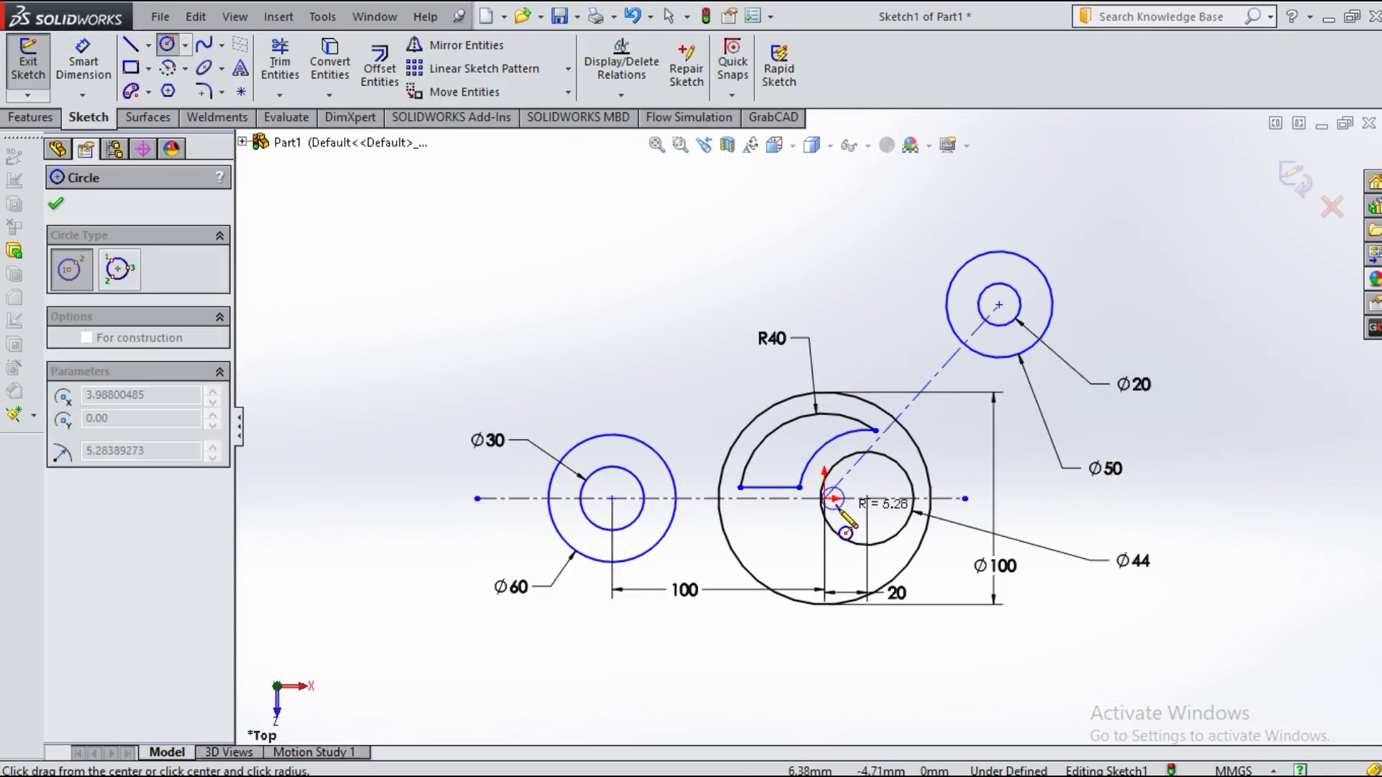
click(838, 504)
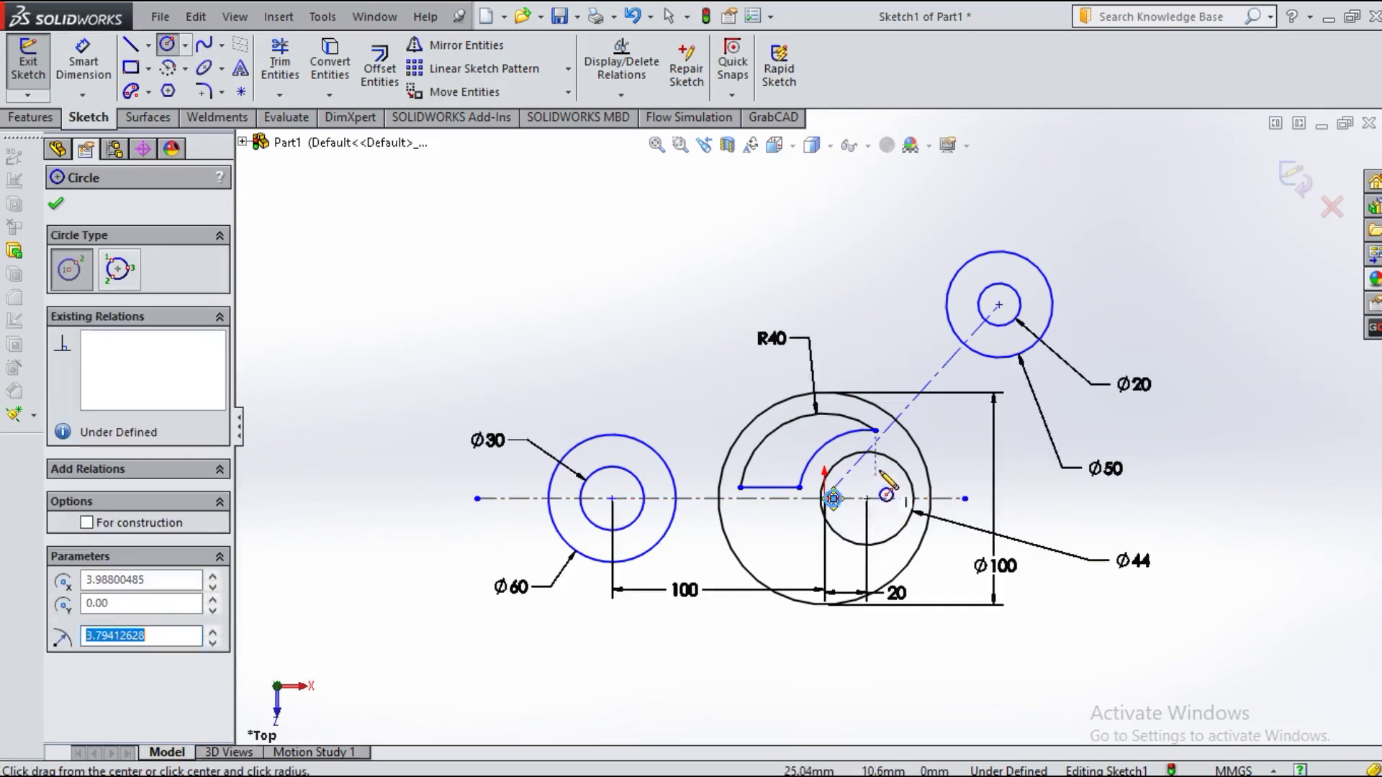
click(56, 204)
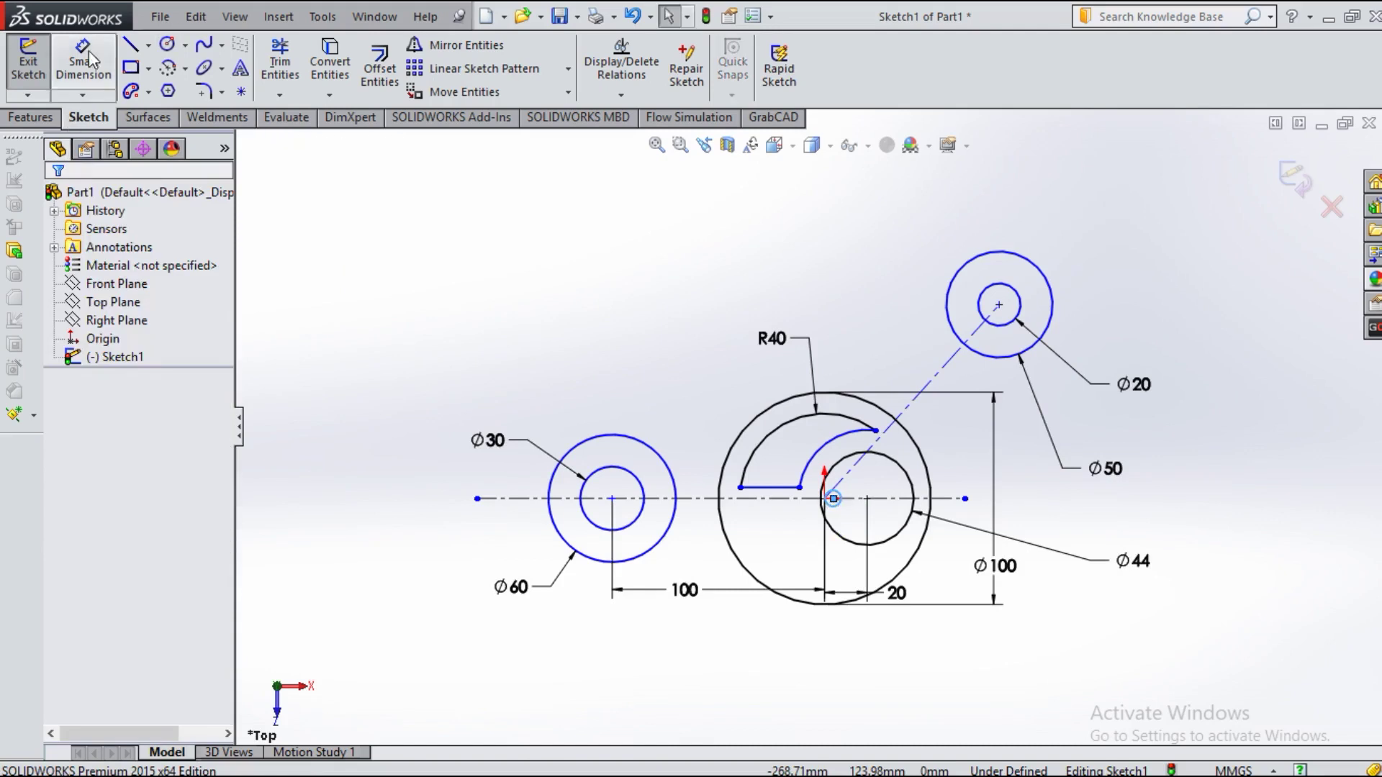
Step: Dimension the small circle's diameter to Ø8
key(d)
click(833, 498)
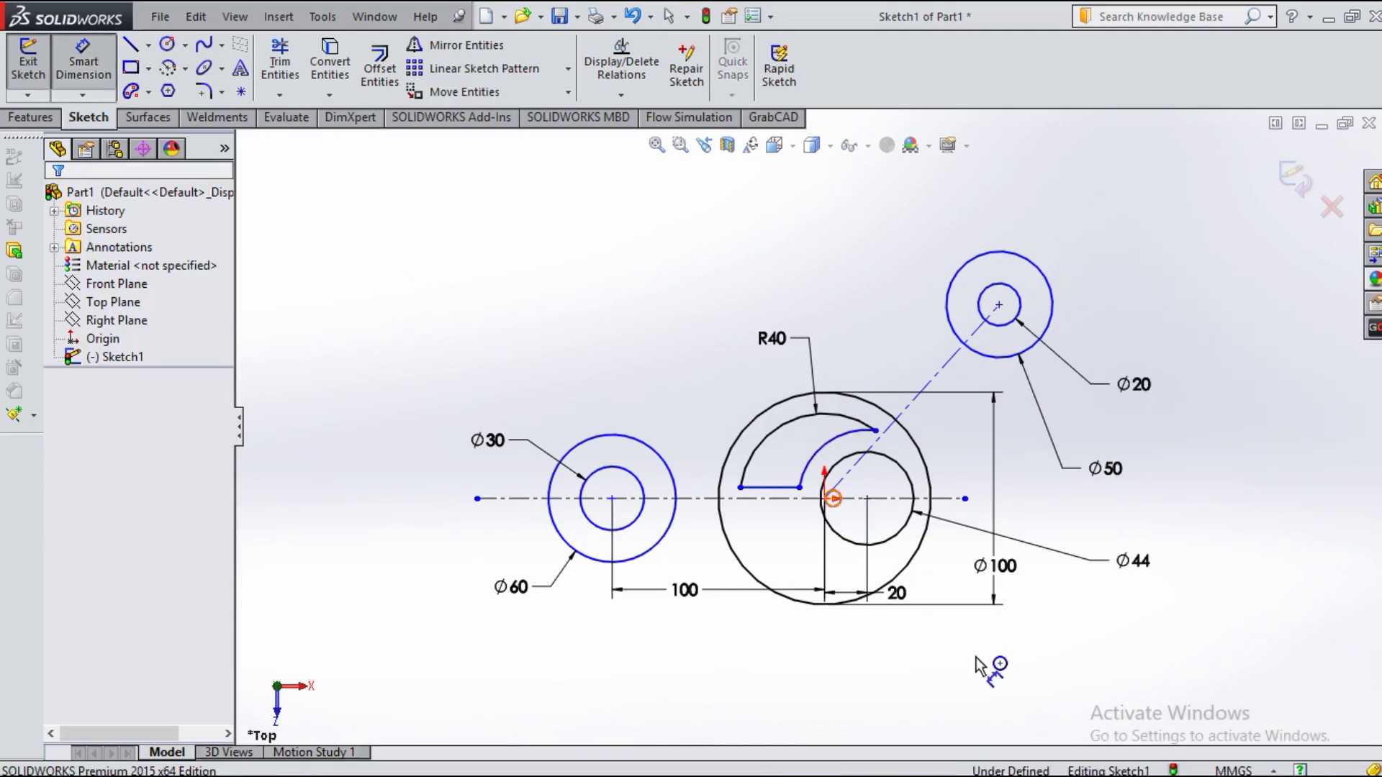
click(962, 659)
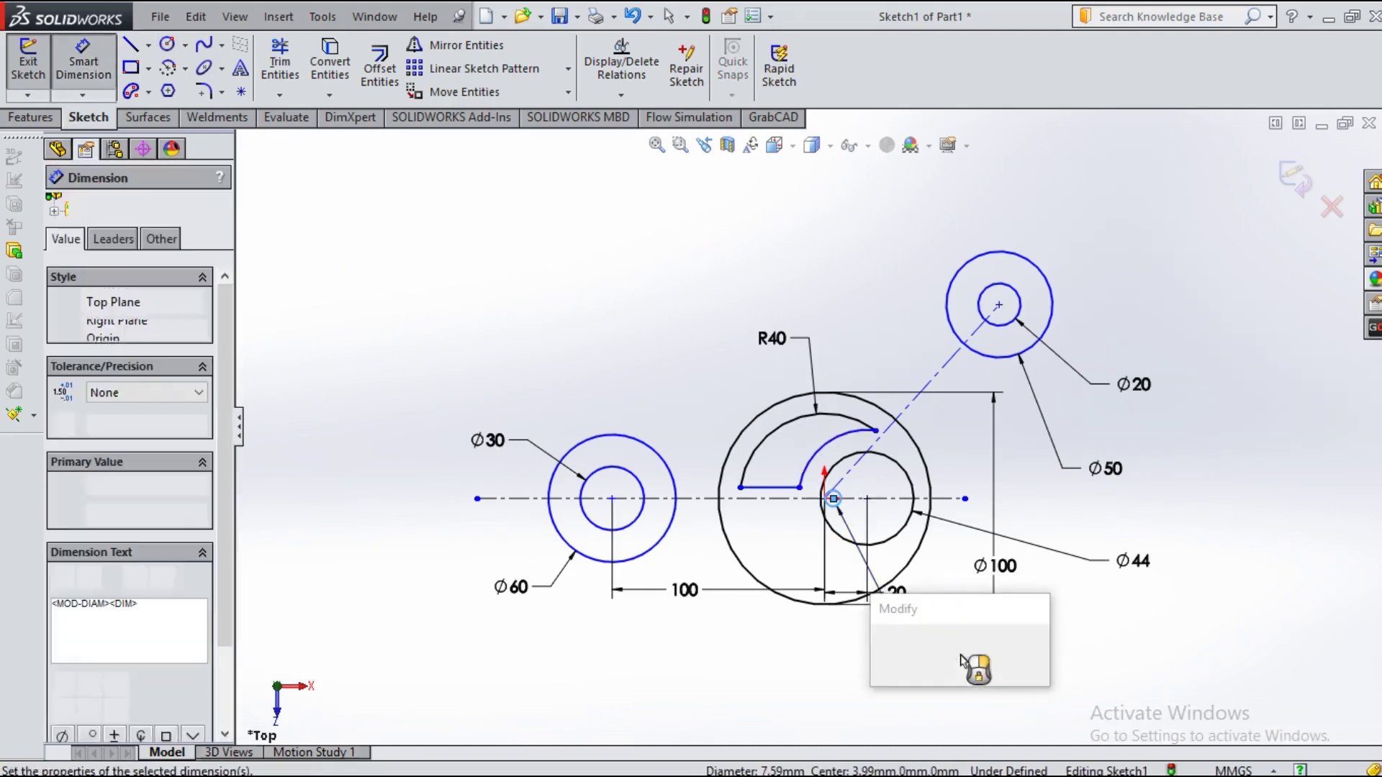
text(4)
key(Return)
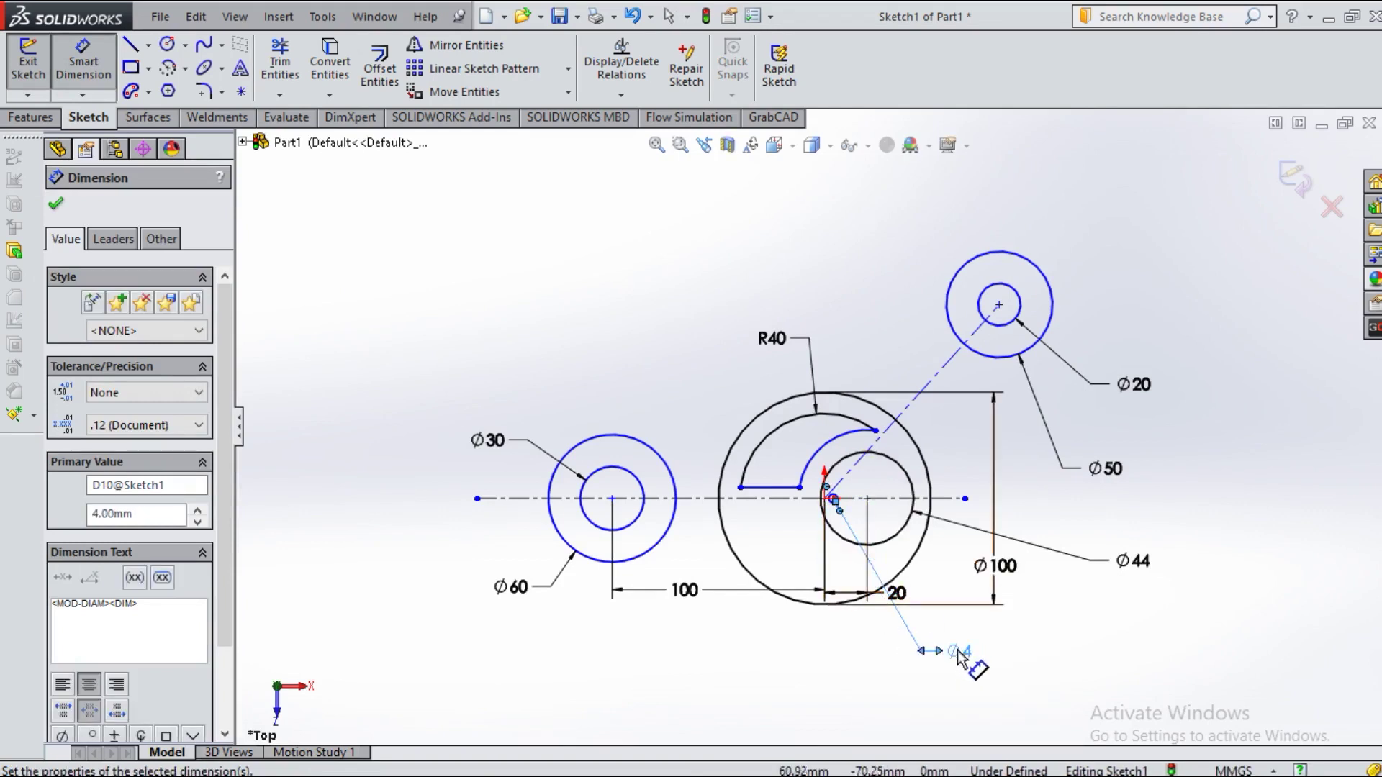
double_click(959, 652)
key(Return)
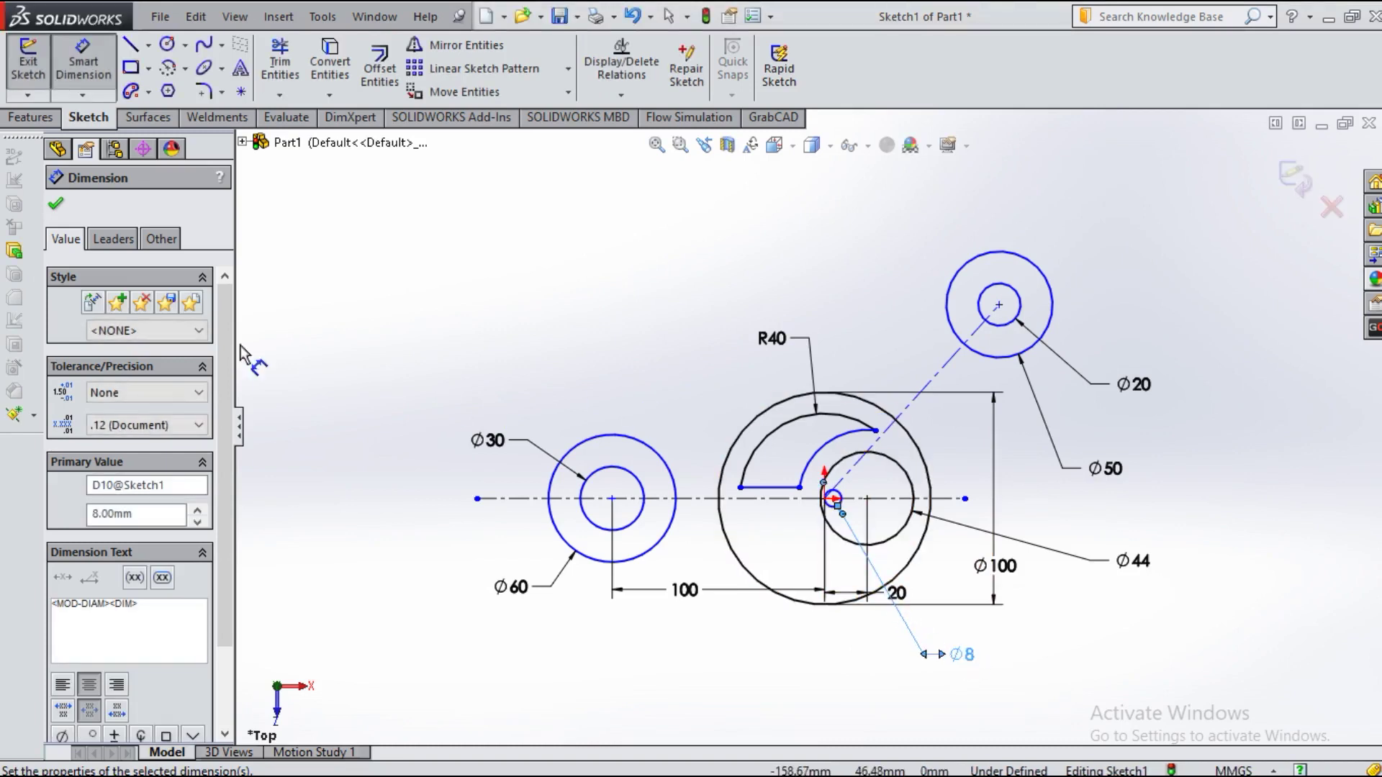
click(57, 207)
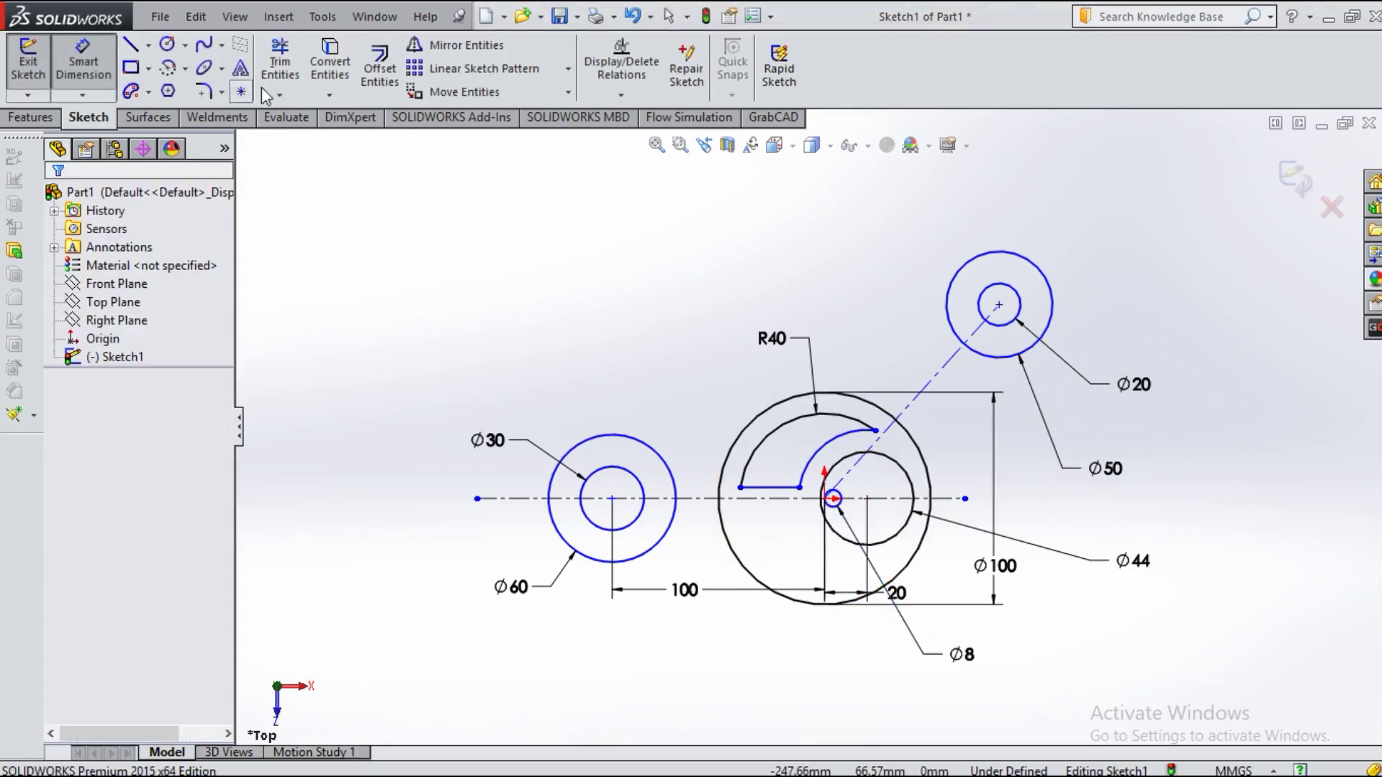
Step: Circular-pattern the Ø8 circle into 6 instances around the Ø44 circle's centre point
click(568, 69)
click(564, 112)
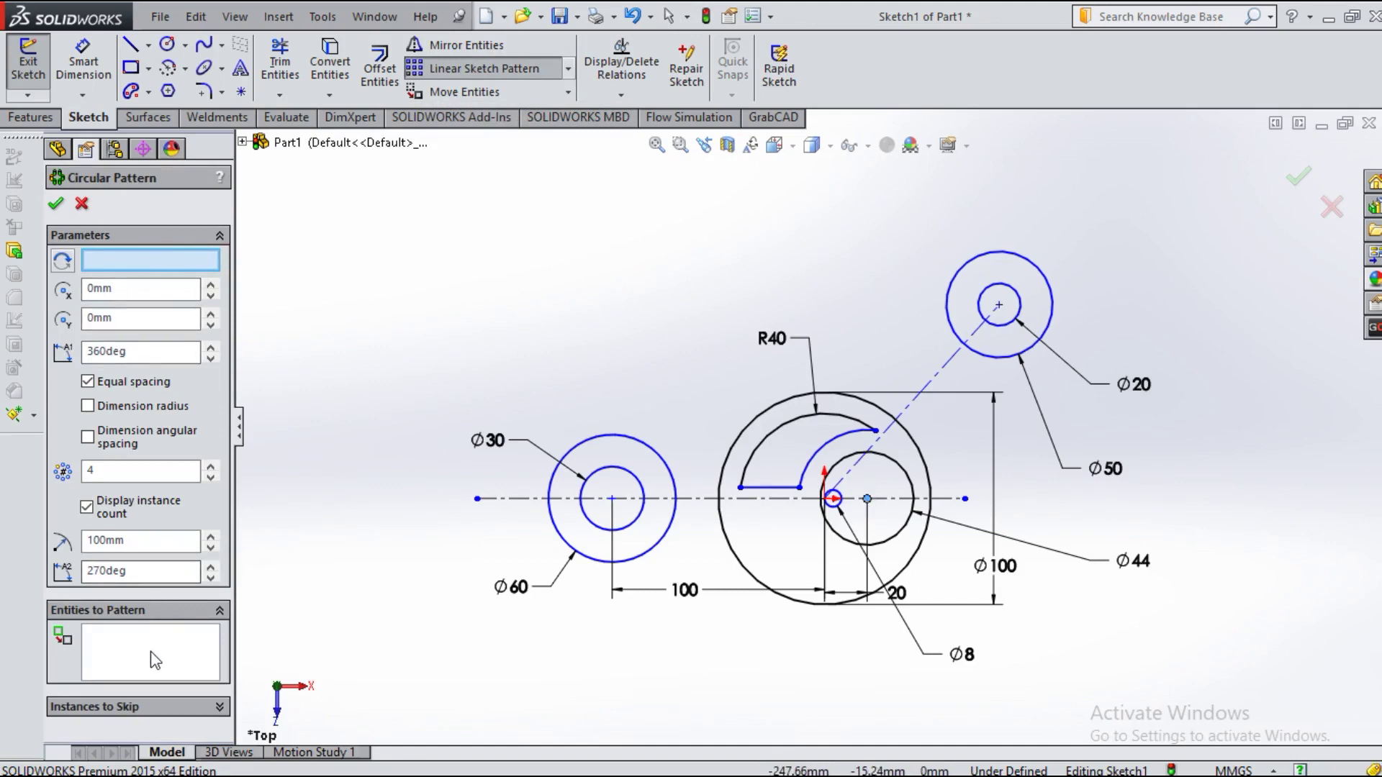
click(867, 500)
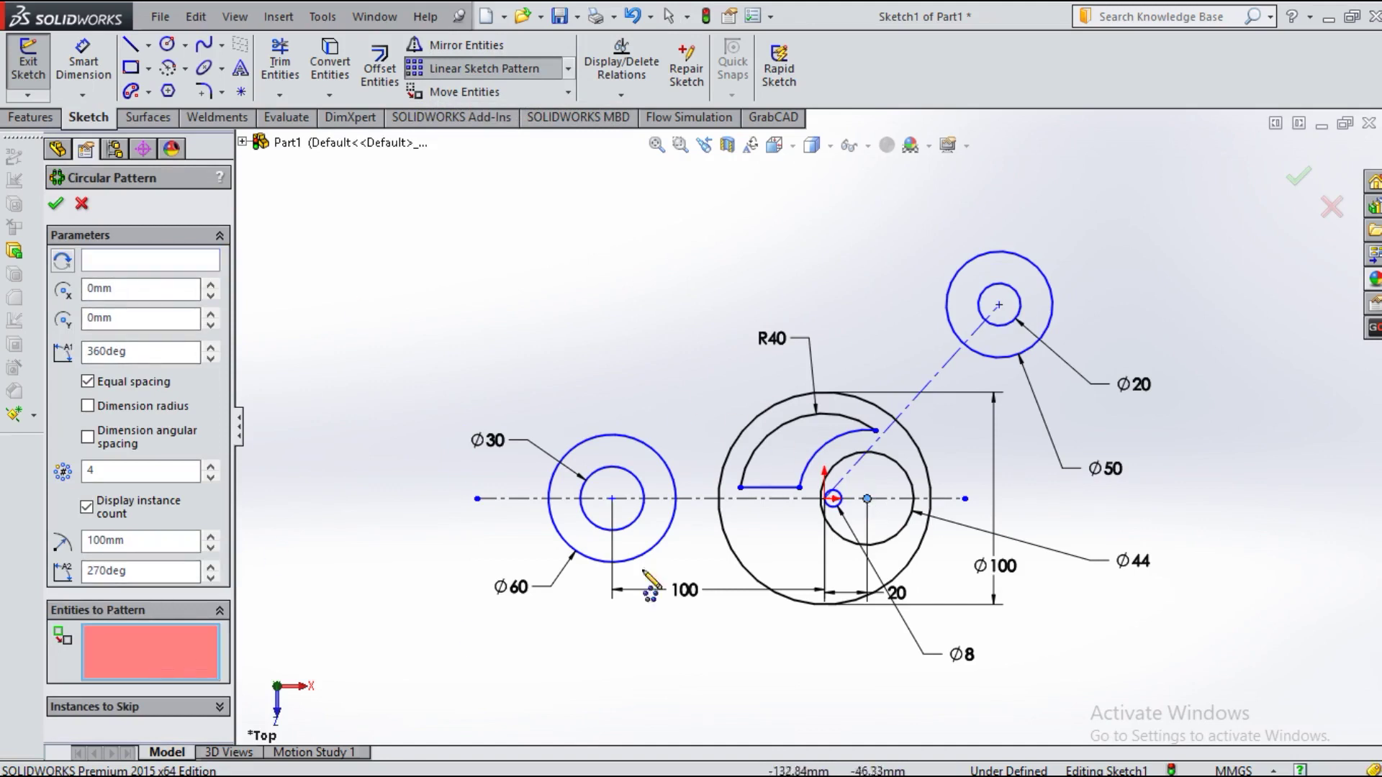
click(835, 507)
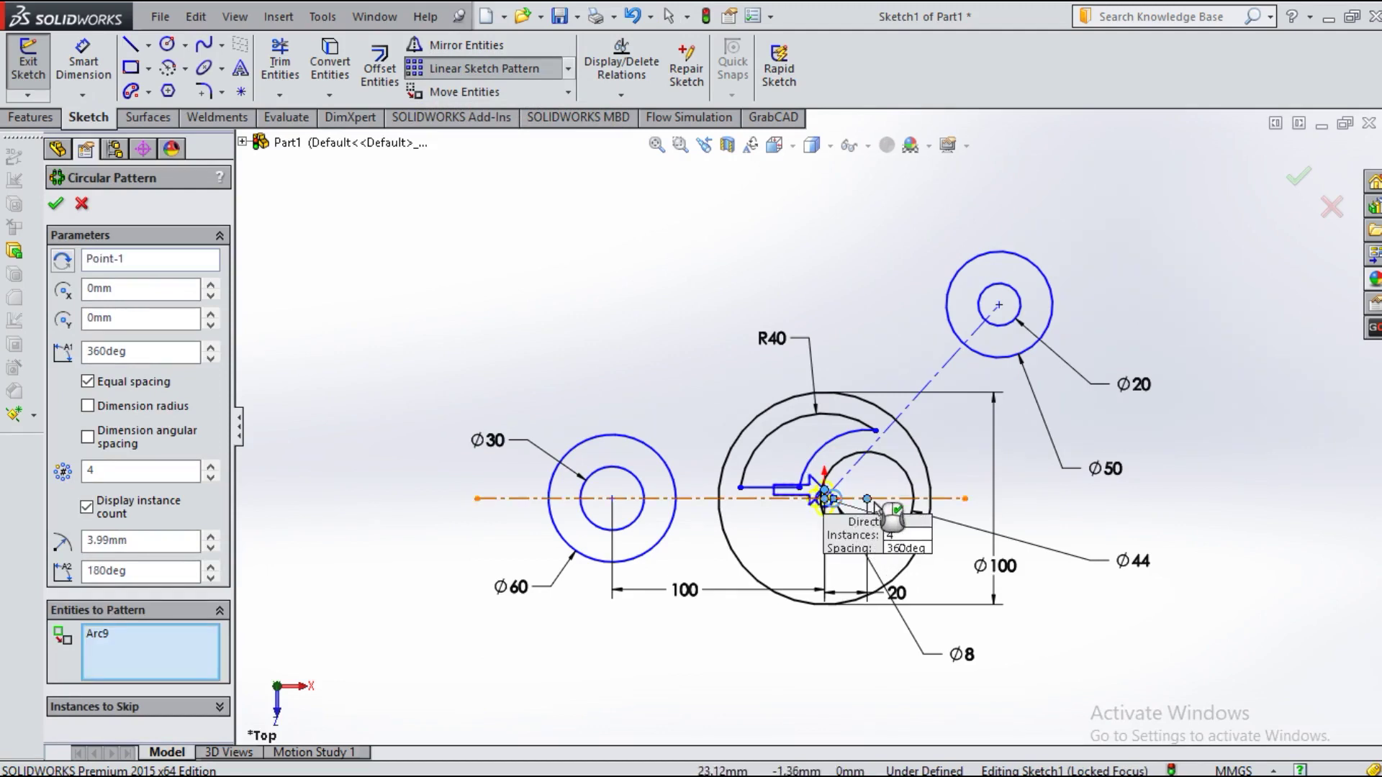
click(132, 259)
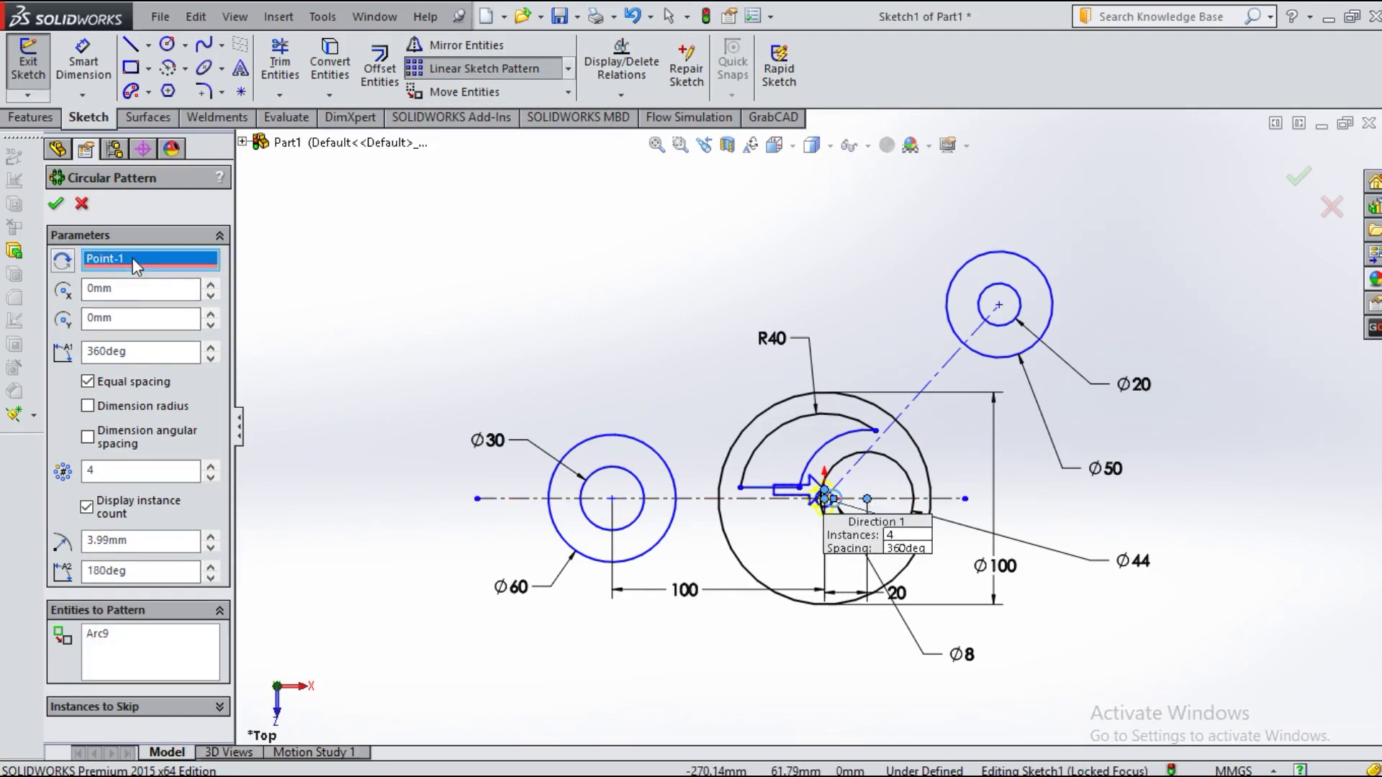
click(867, 499)
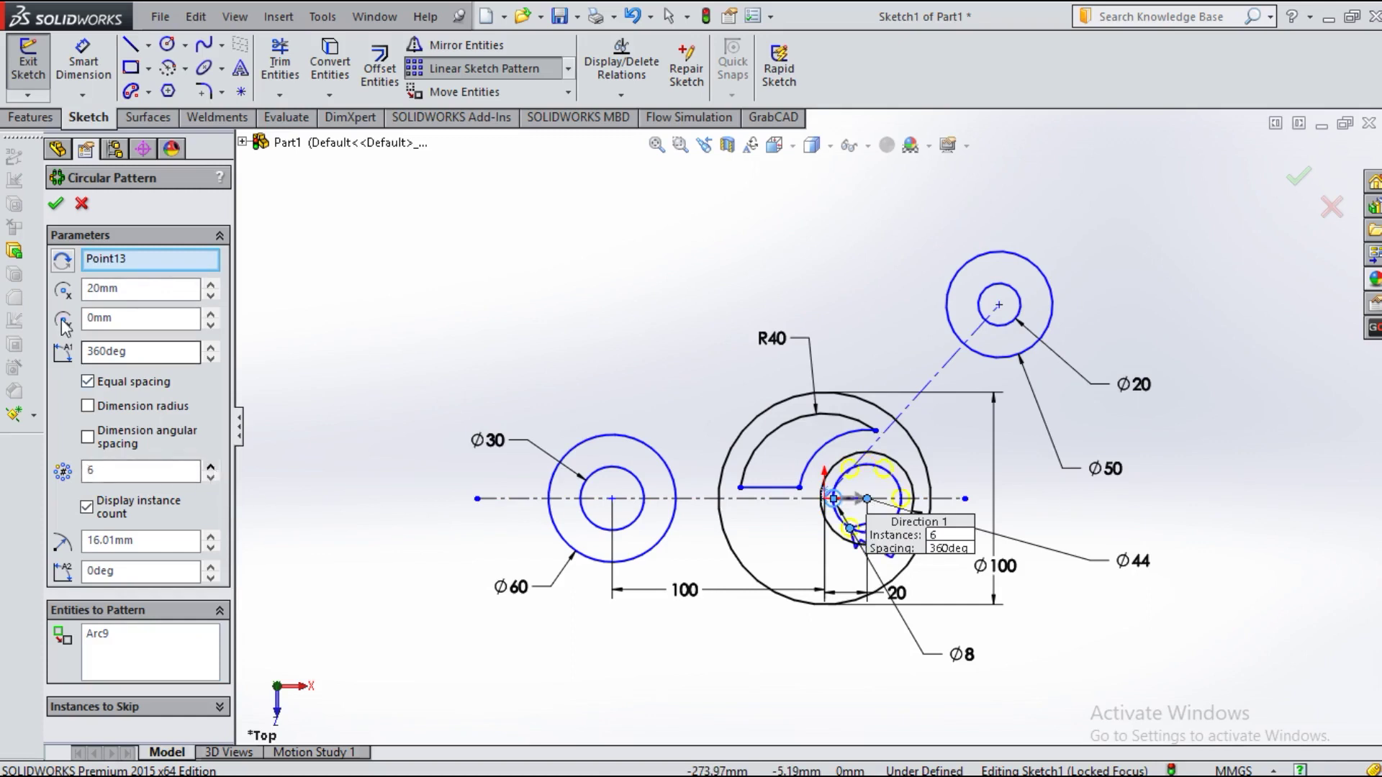
click(58, 207)
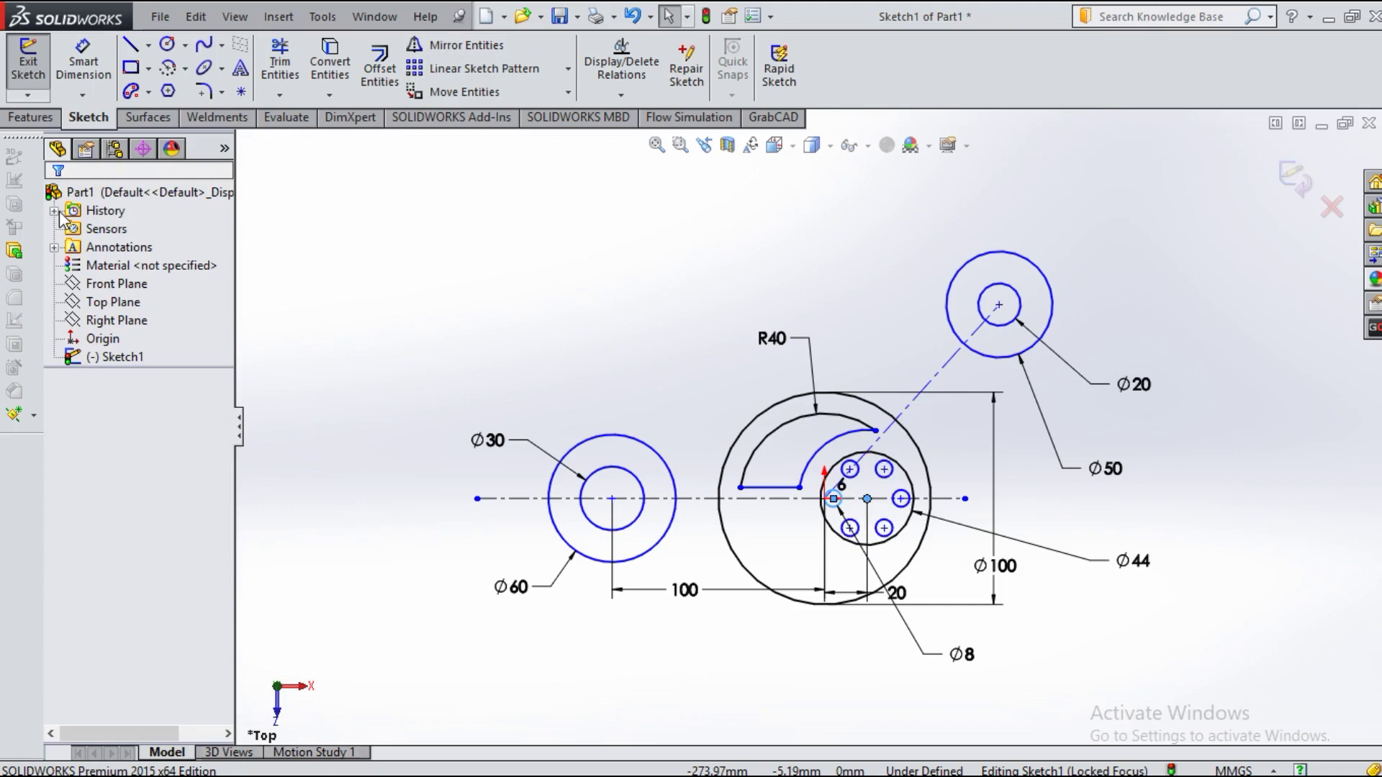
Step: Fillet both corners of the slot's short line with 5 mm radius
click(202, 92)
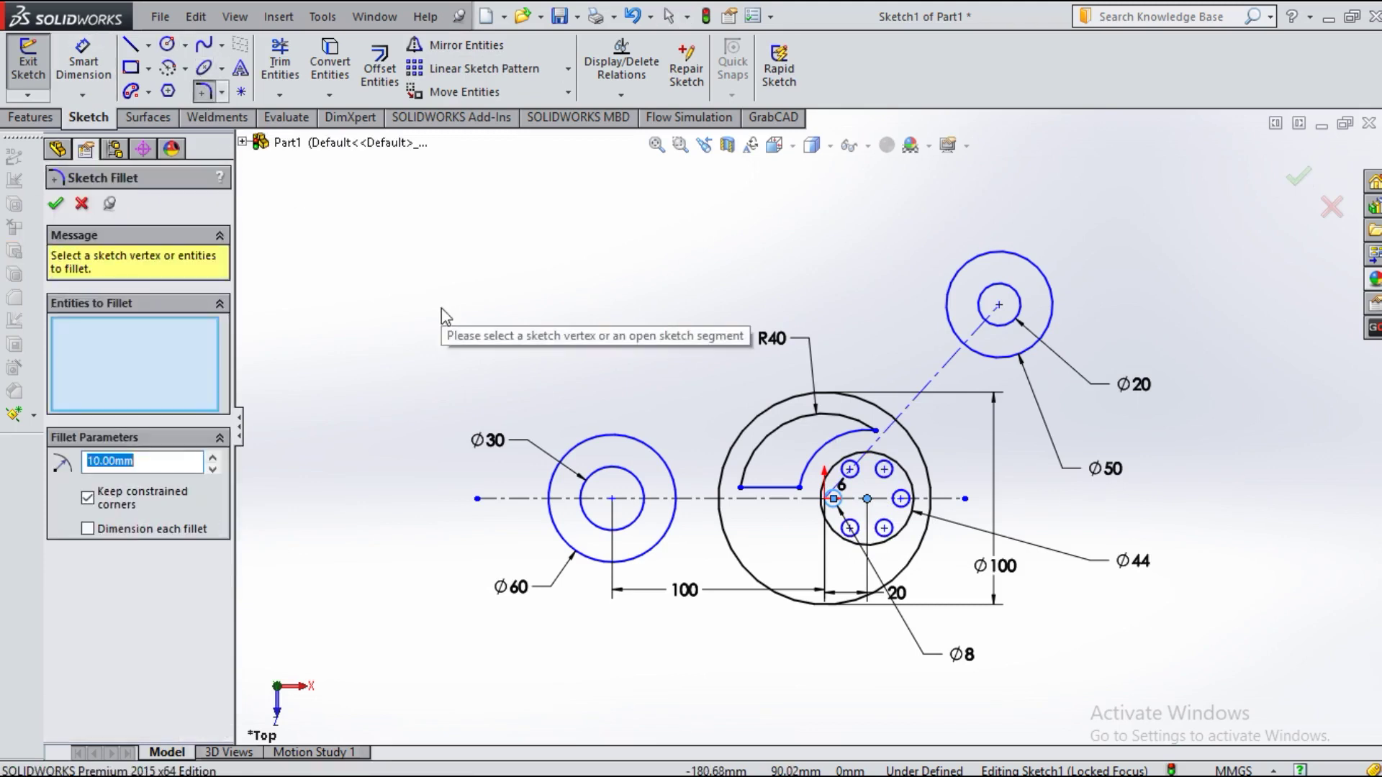
text(5.00mm)
click(800, 489)
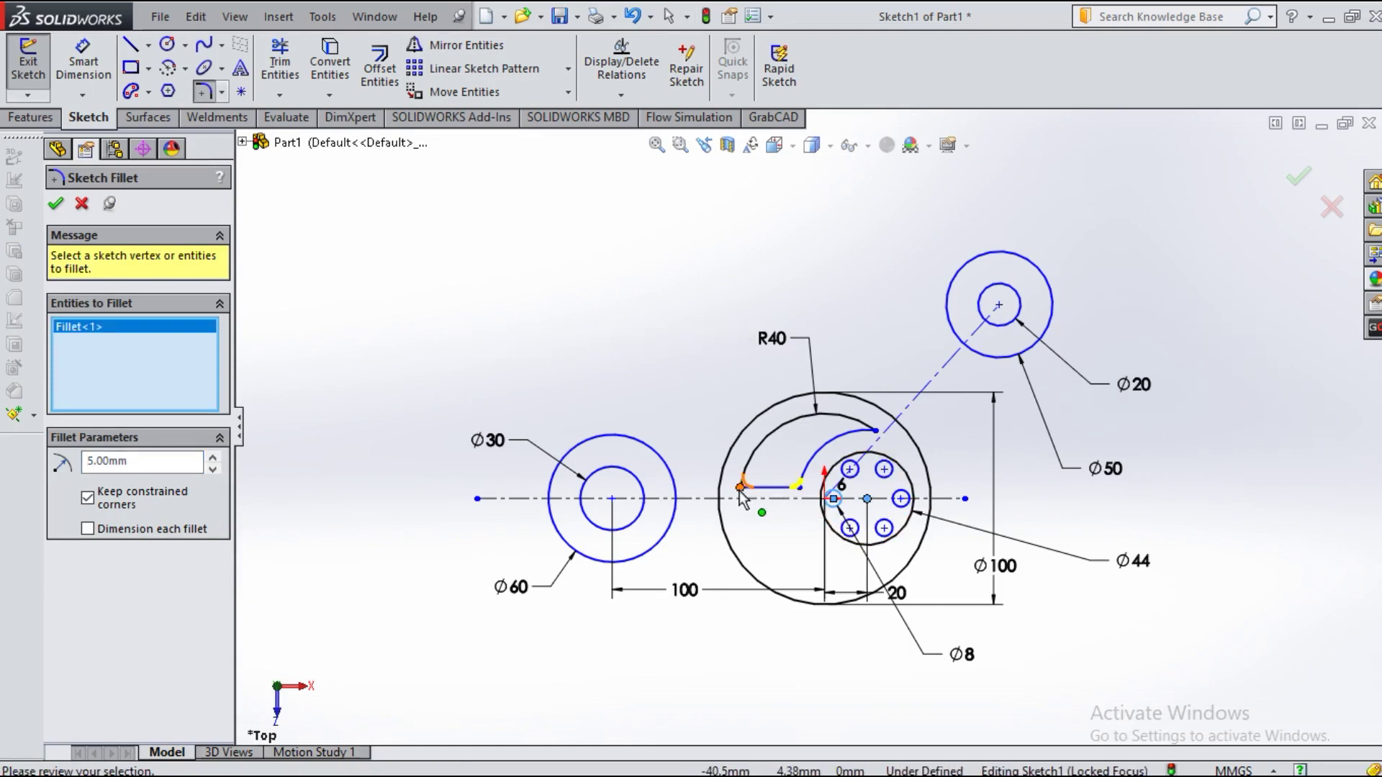
click(740, 489)
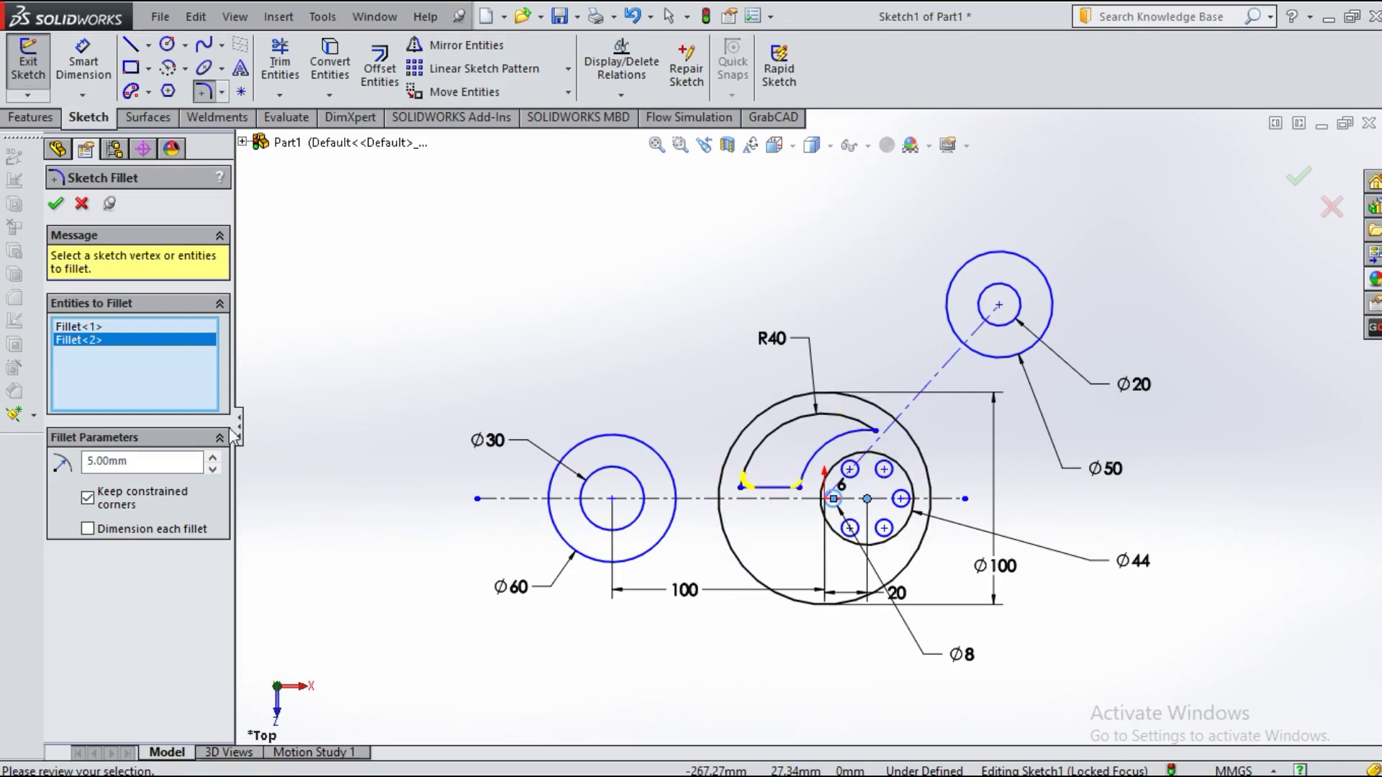
click(59, 206)
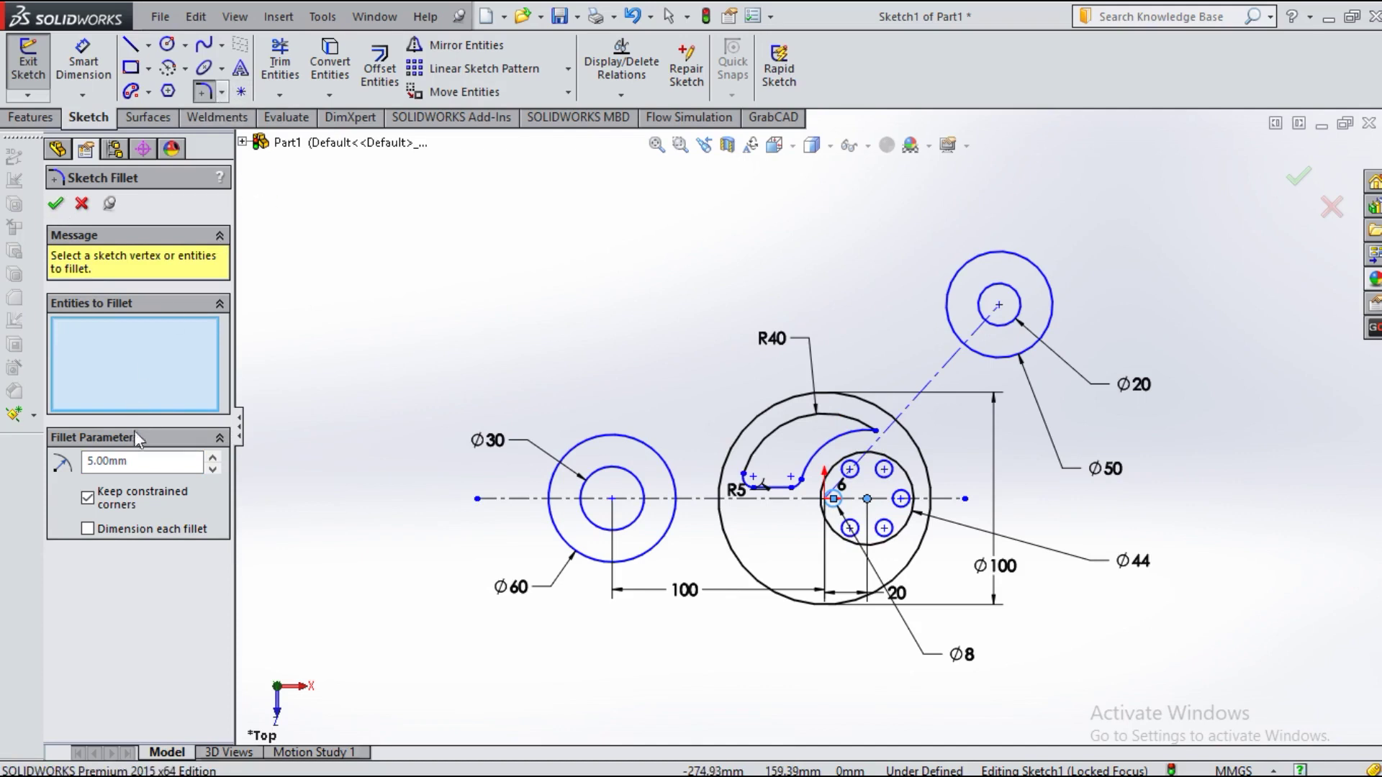
Step: Round the slot's upper tip corner with an R3 fillet
double_click(136, 459)
text(2)
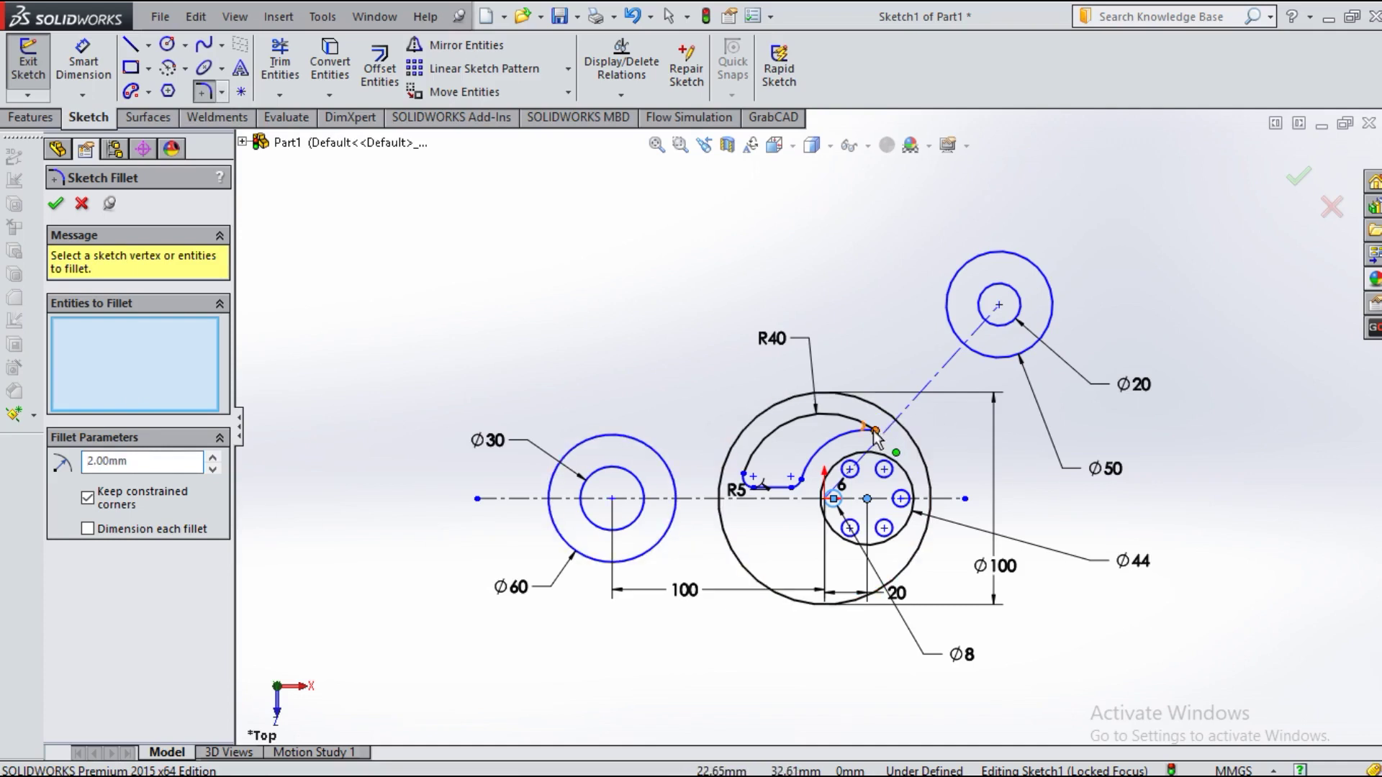
double_click(142, 464)
text(3)
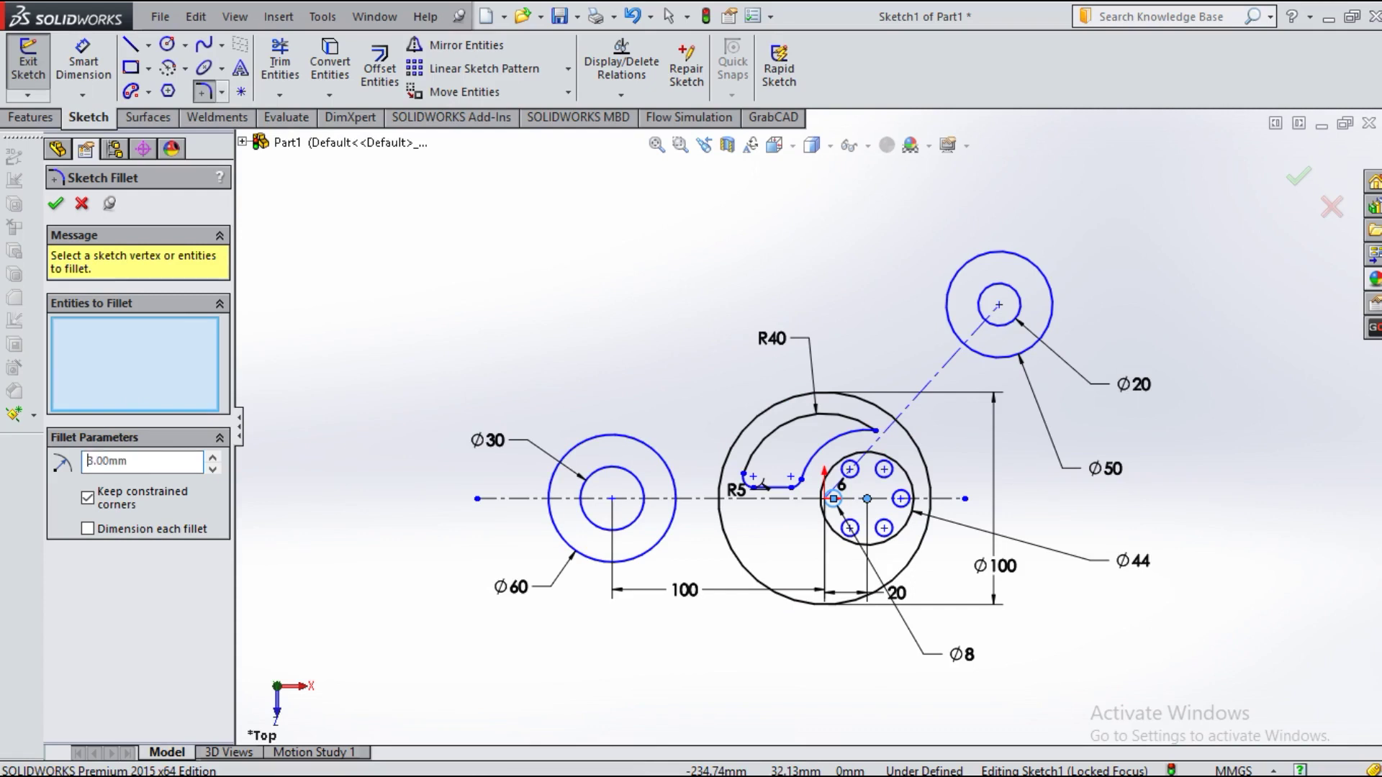
click(876, 431)
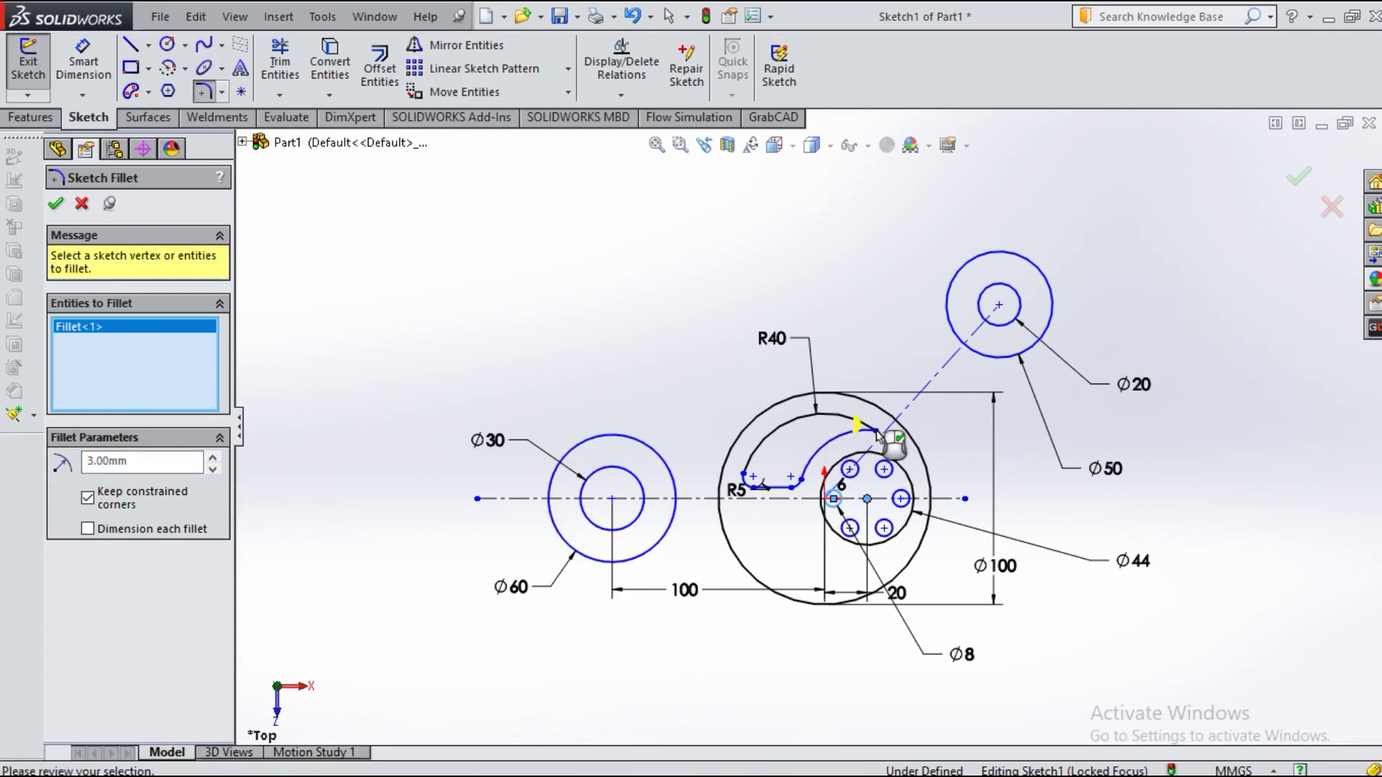
click(55, 205)
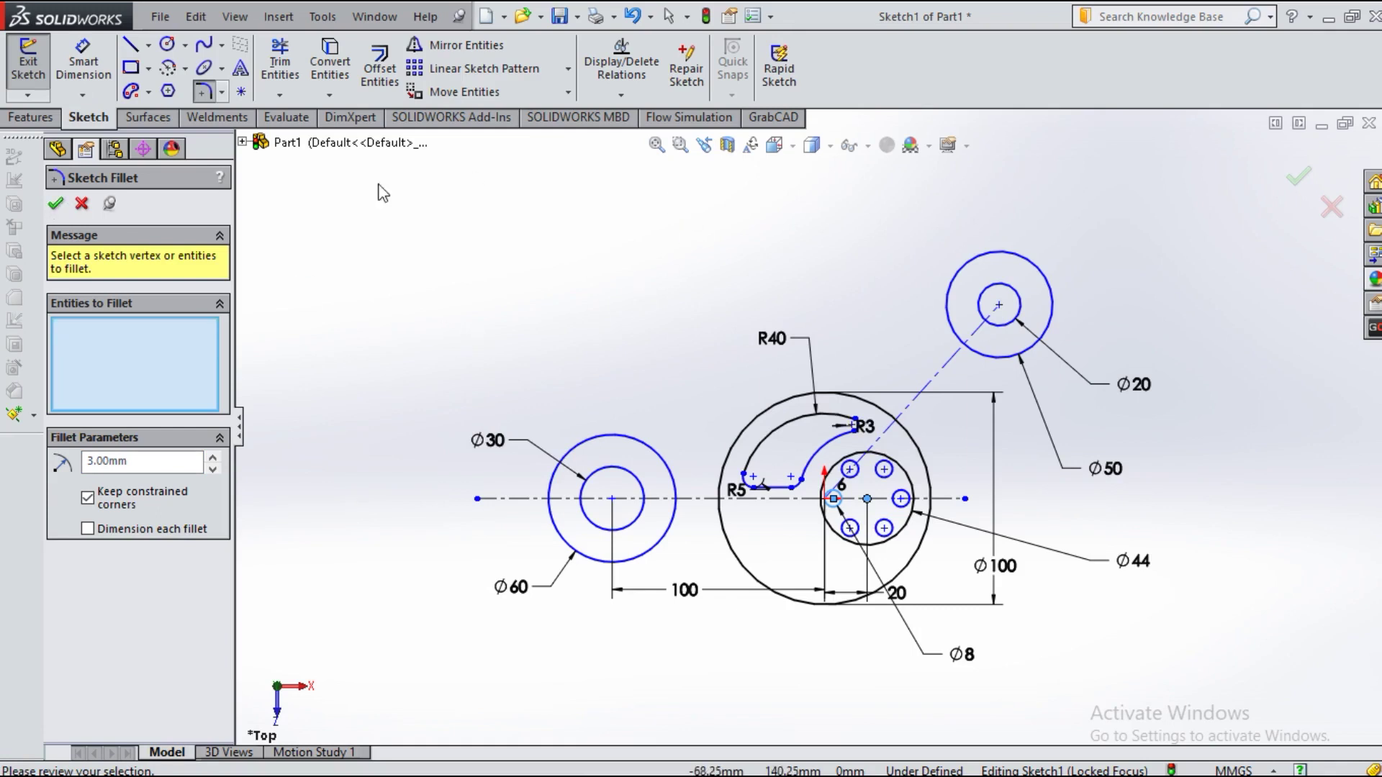
Step: Mirror the slot's R40 arc, end arcs, short line and R3 fillet about the horizontal centreline
click(58, 208)
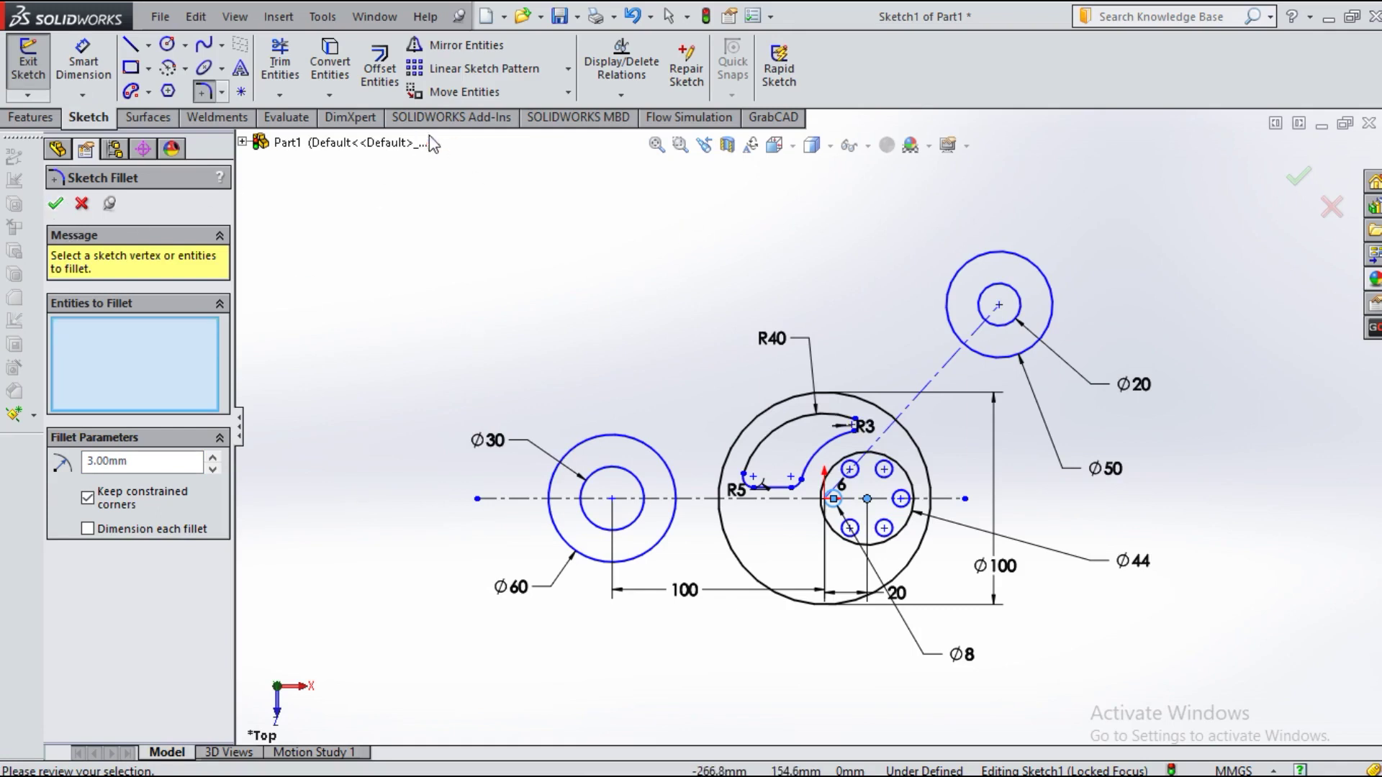
click(451, 45)
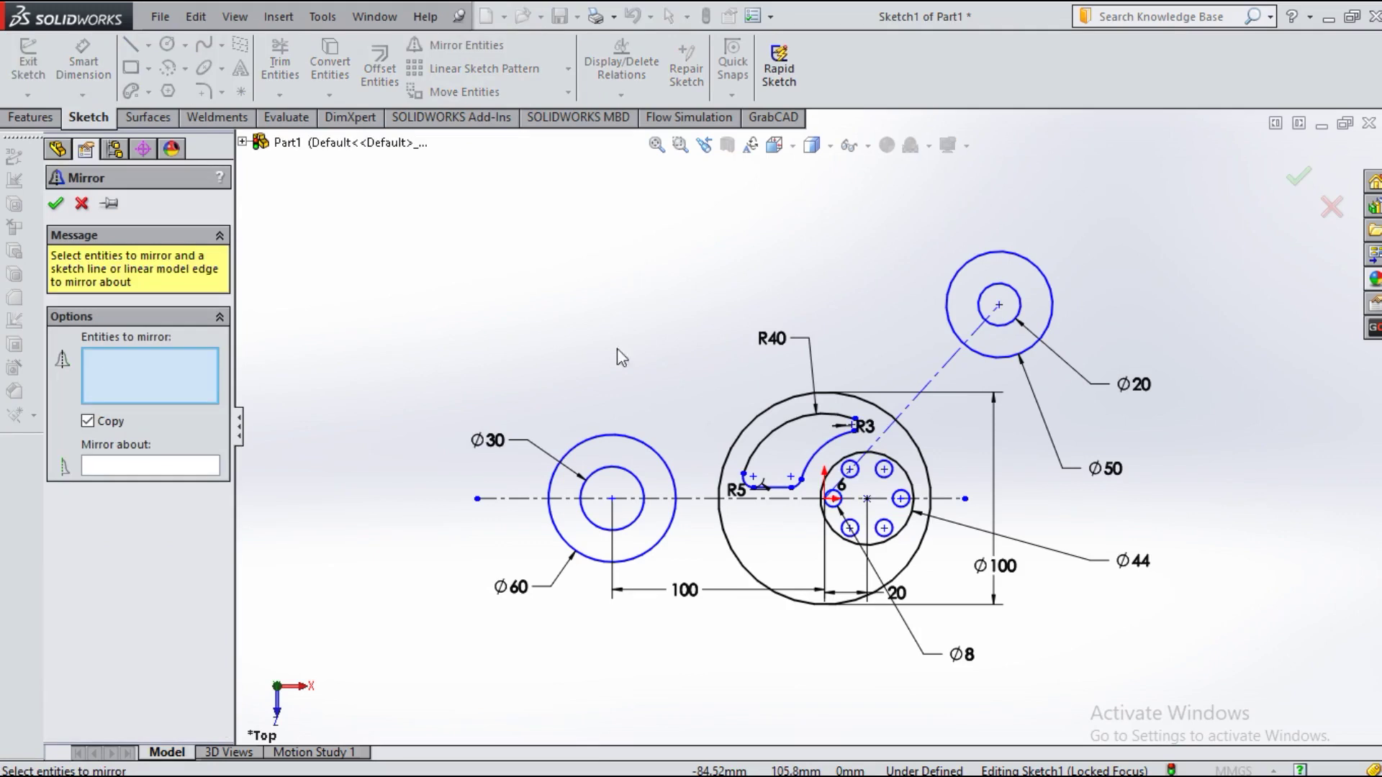
click(783, 427)
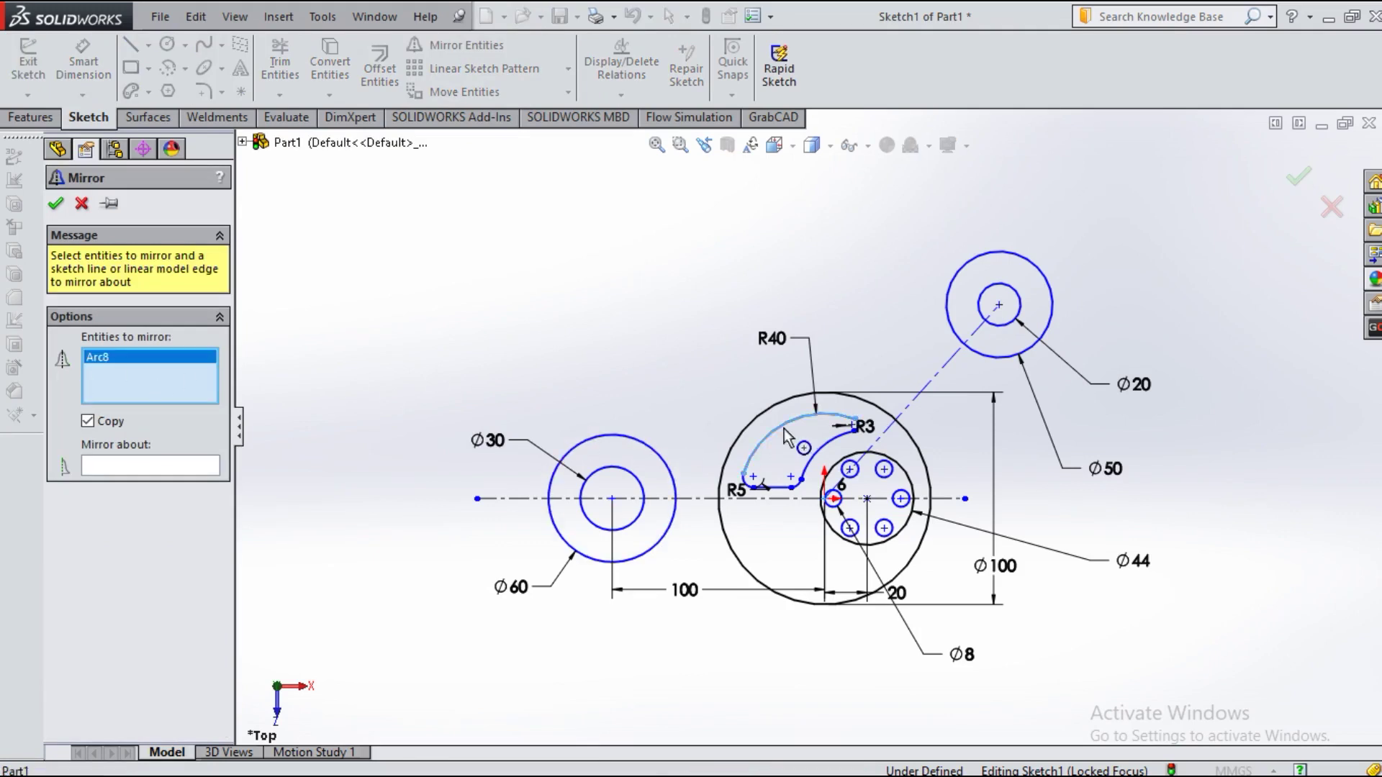
click(751, 491)
click(781, 488)
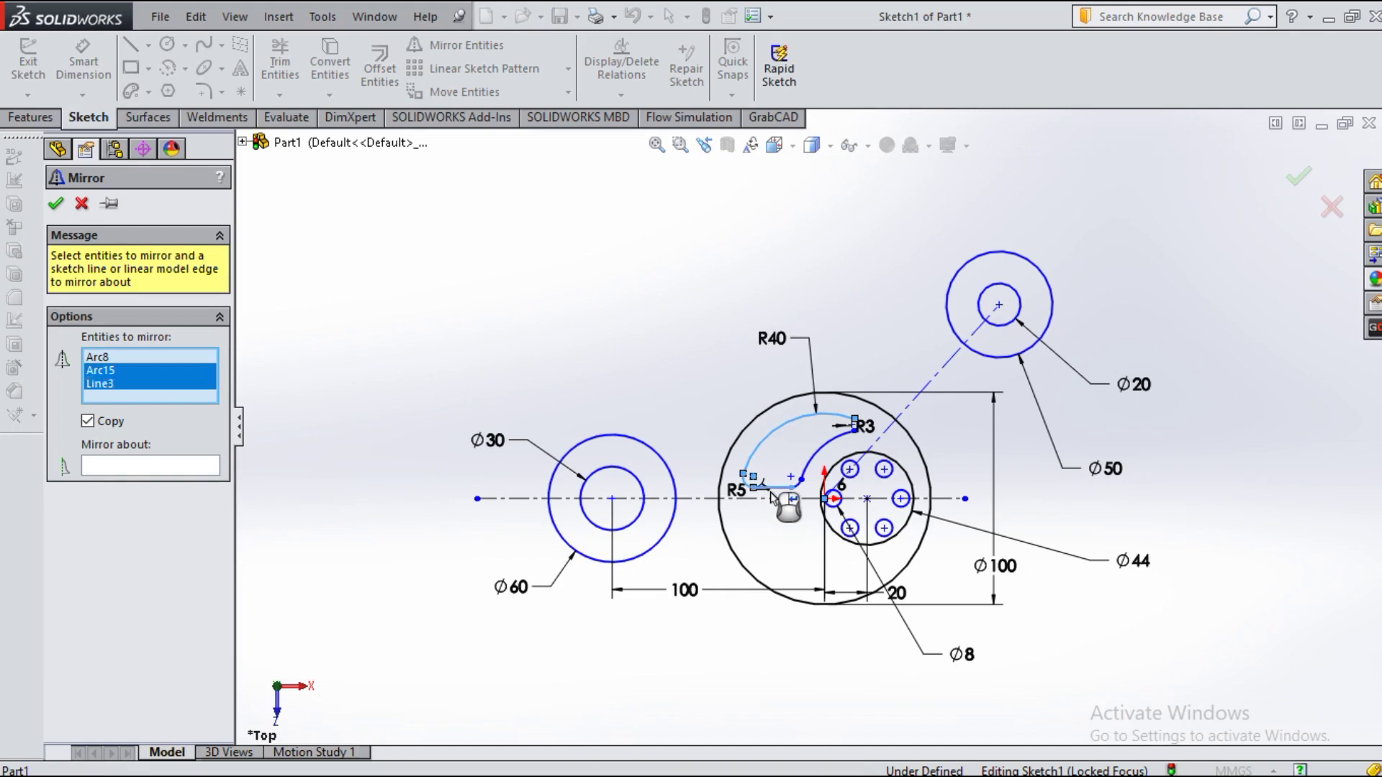
click(818, 497)
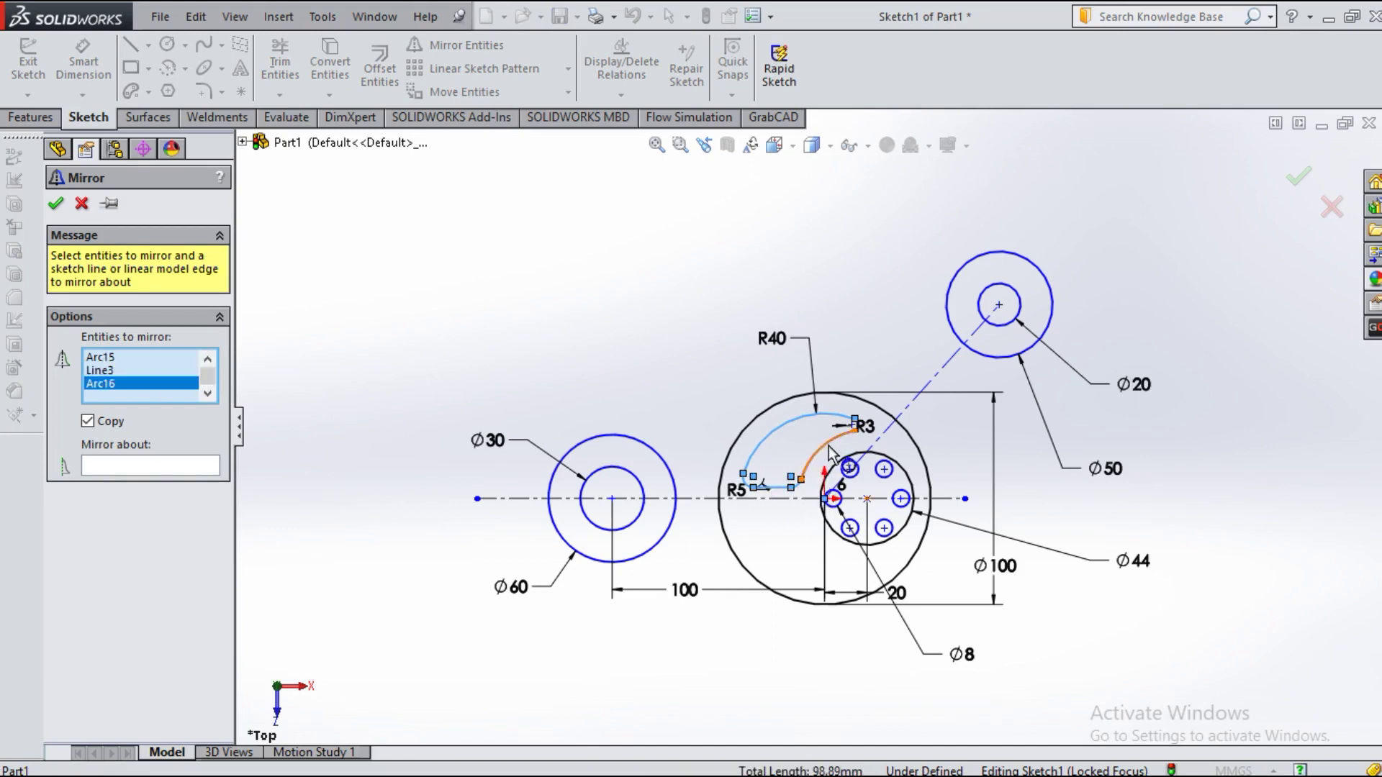
click(829, 452)
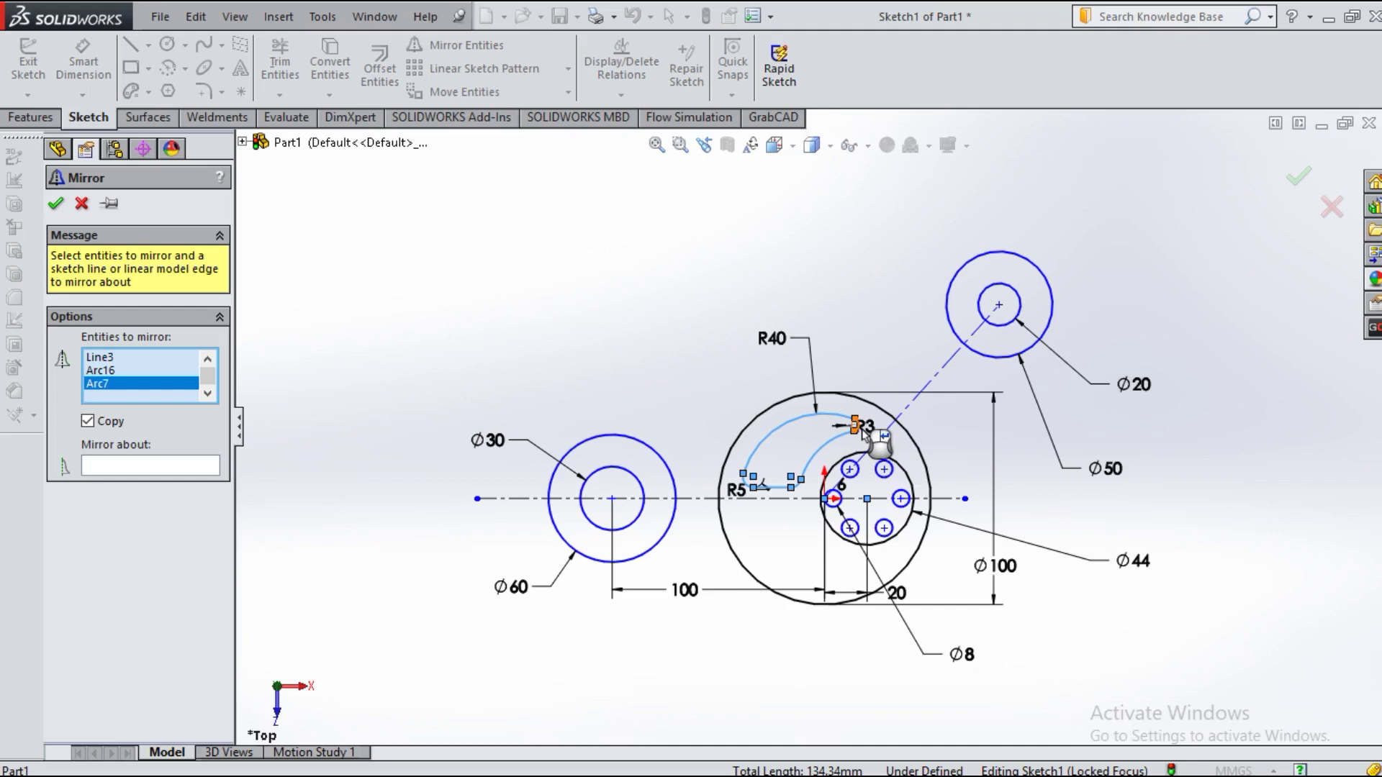
click(862, 429)
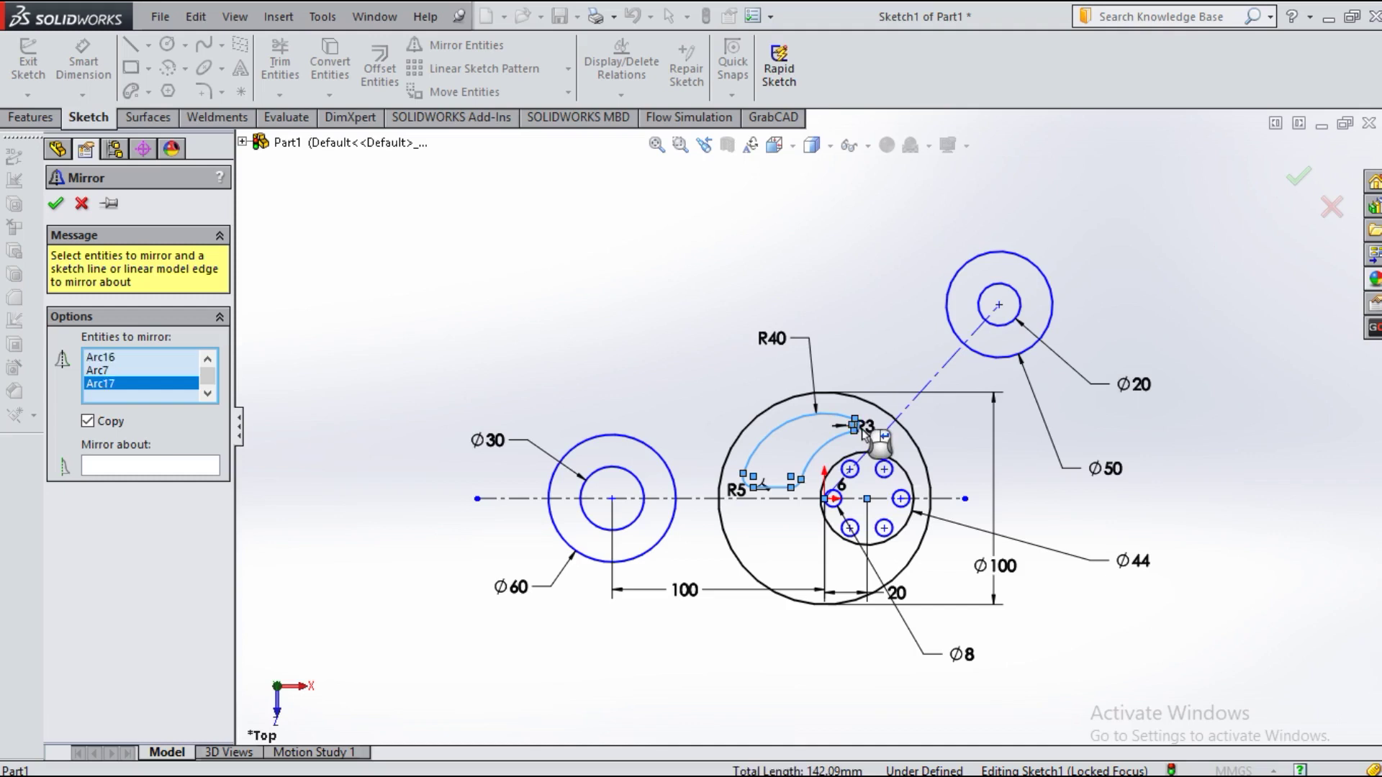
click(164, 468)
click(771, 498)
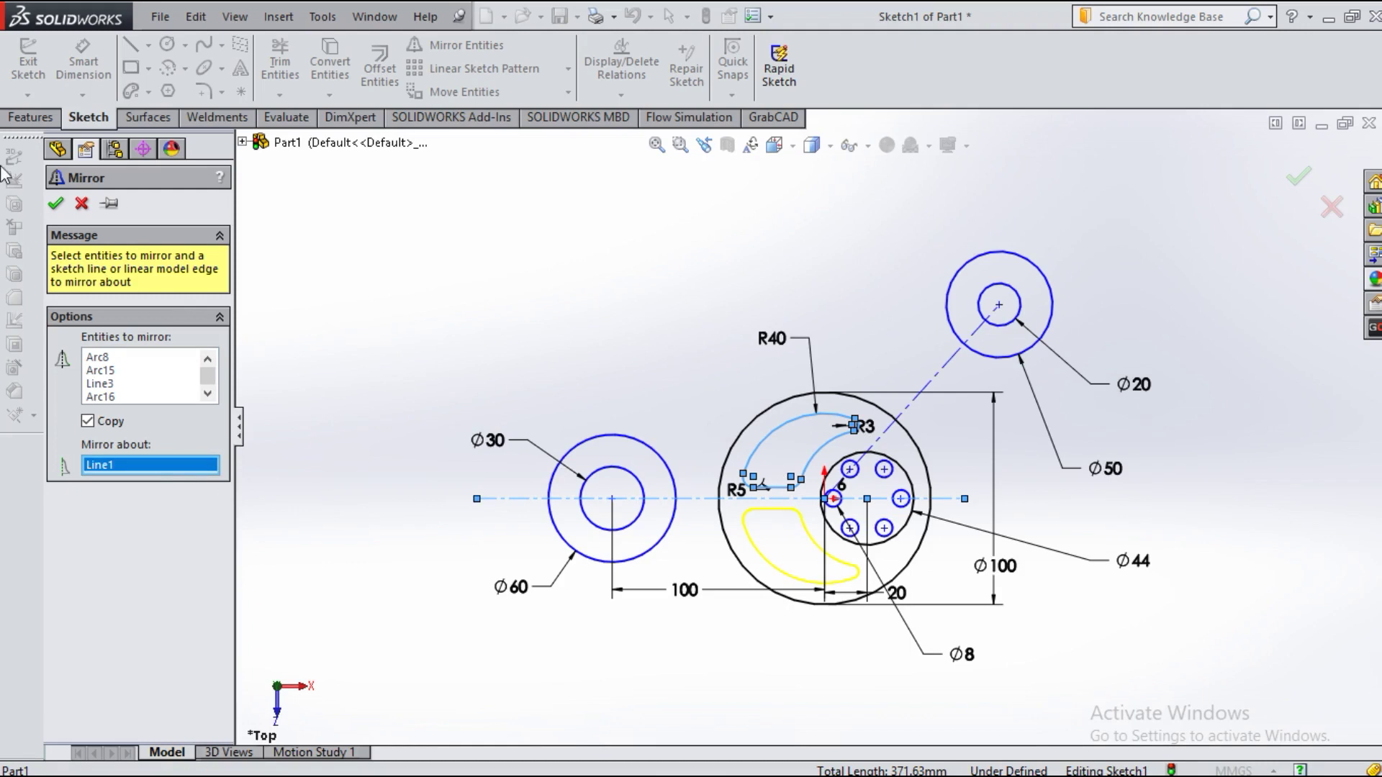
click(57, 204)
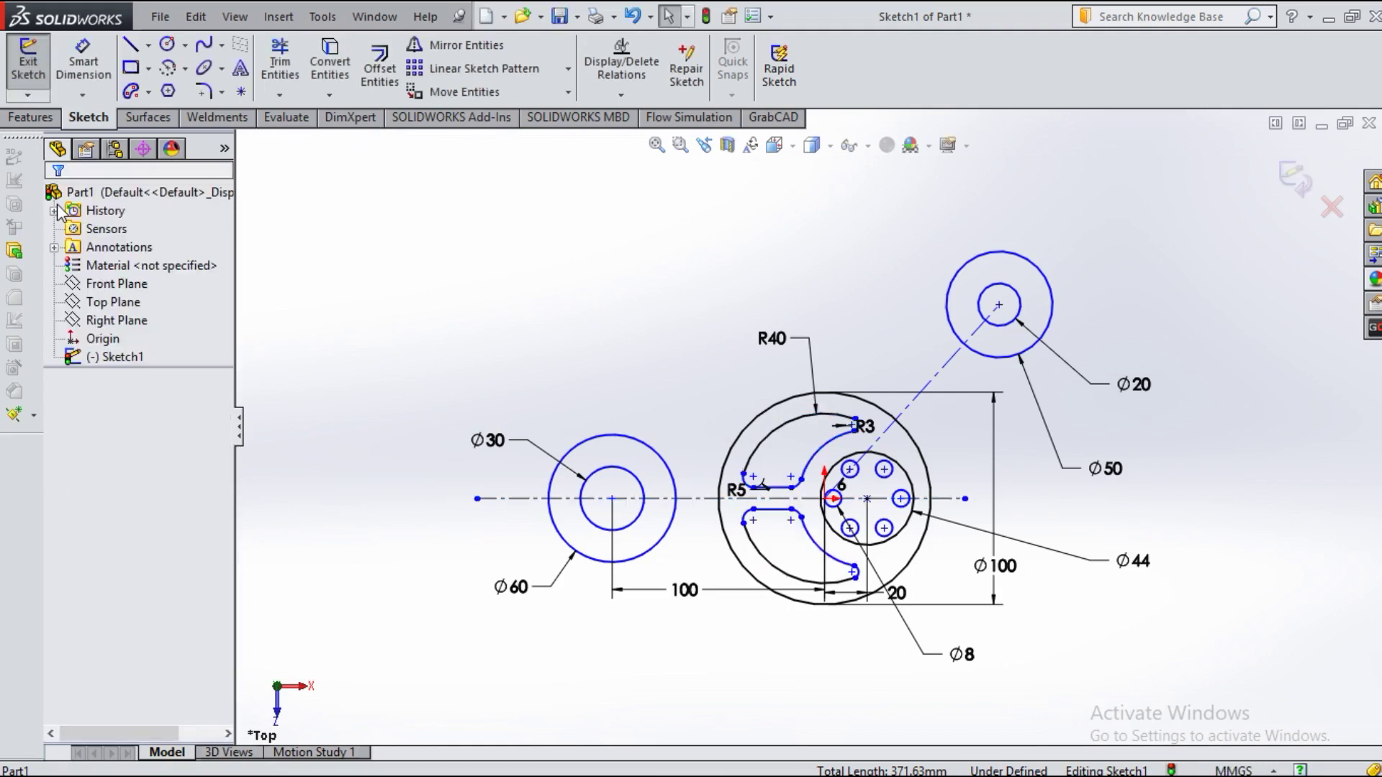
Step: Draw a three-point arc from the top of the Ø60 circle to the Ø100 circle
click(185, 70)
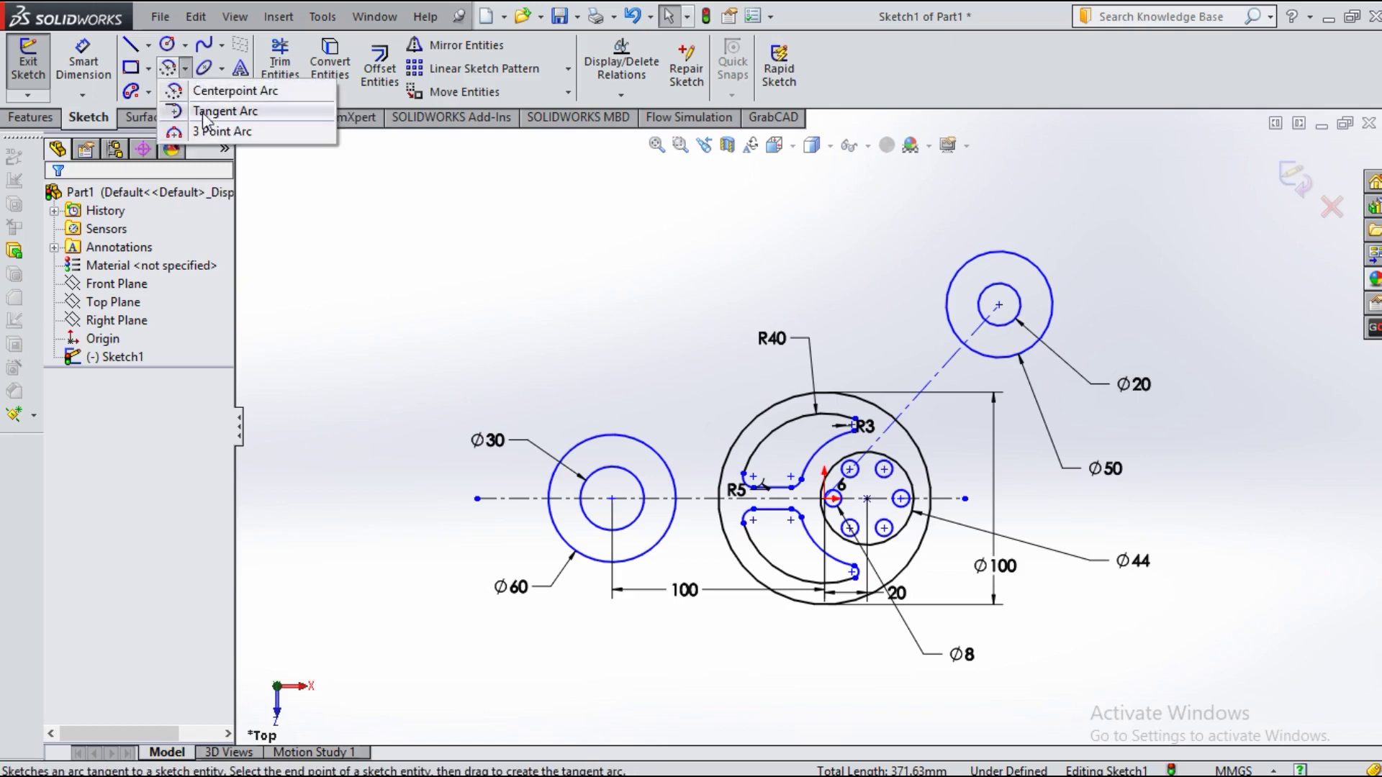
click(222, 132)
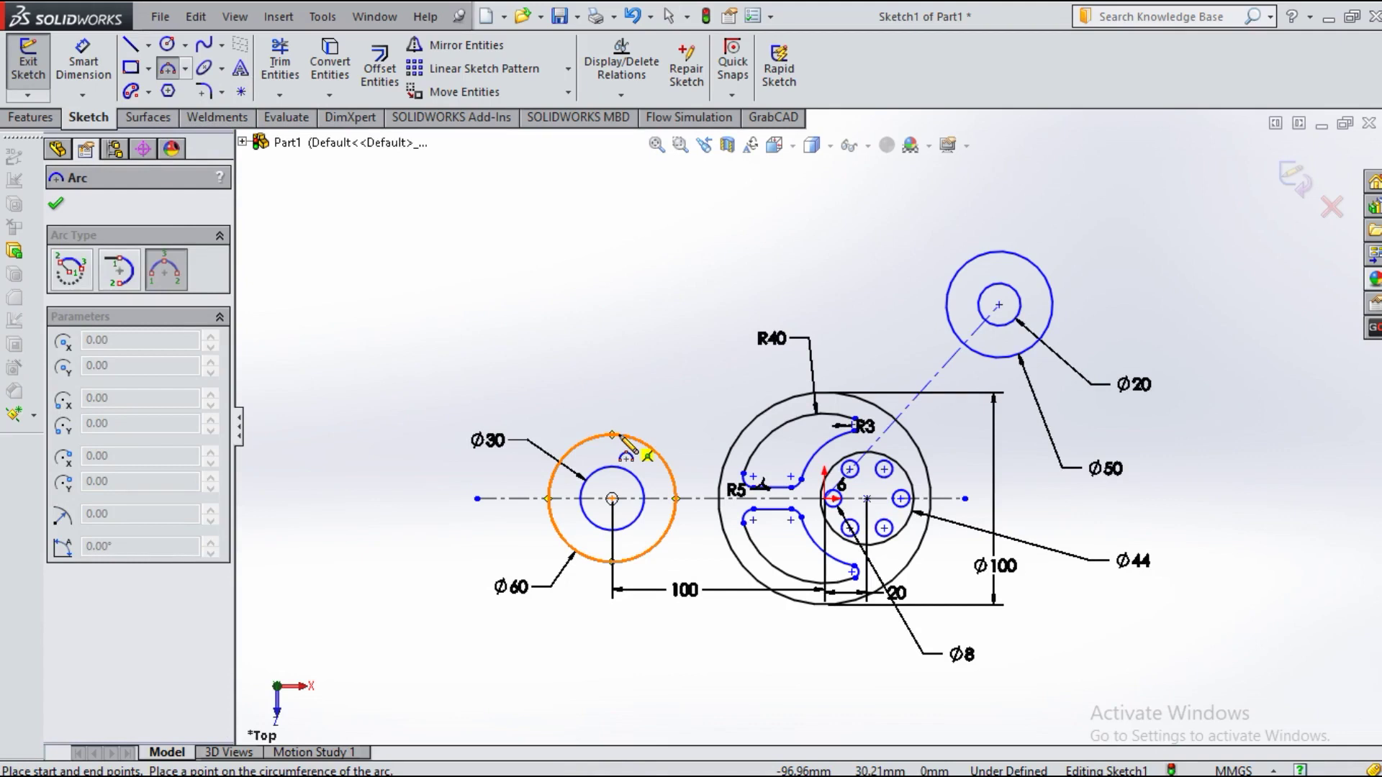
click(613, 435)
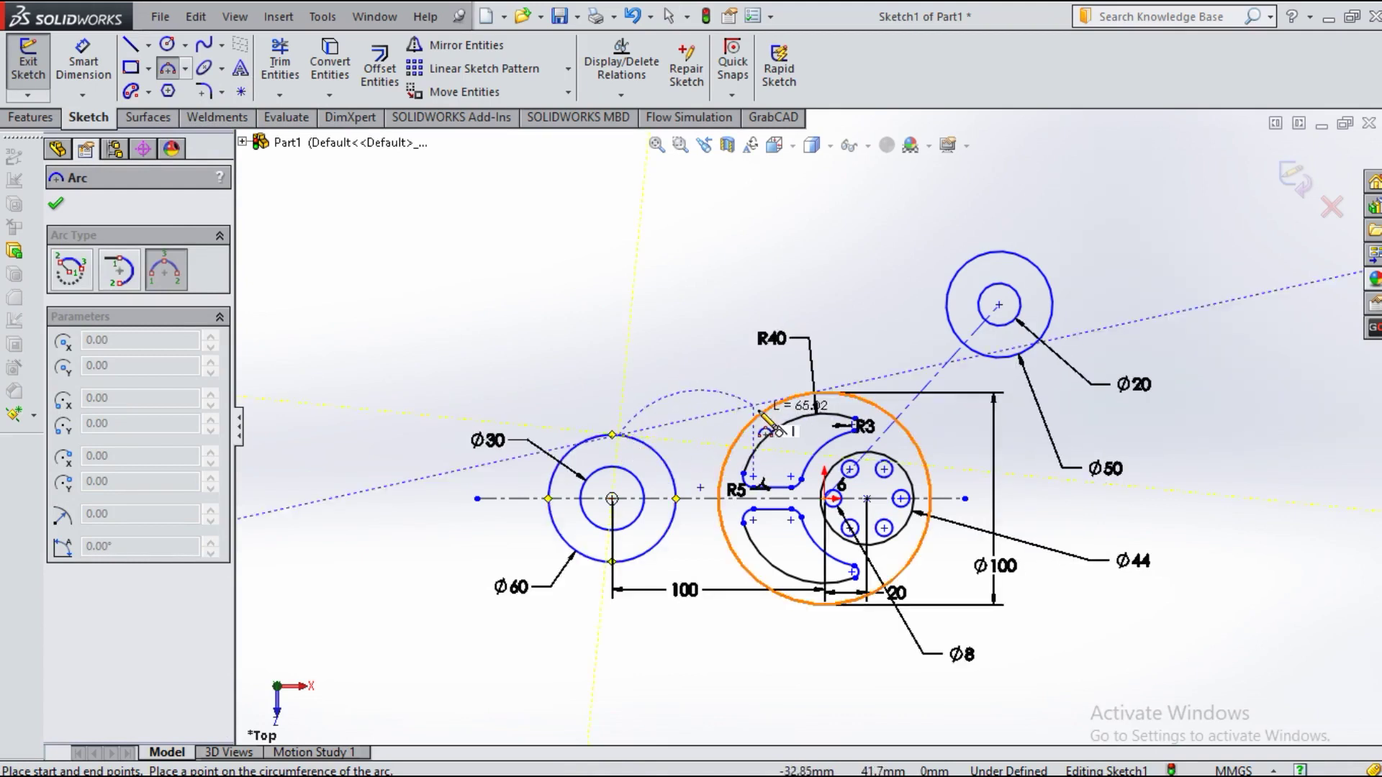
click(761, 418)
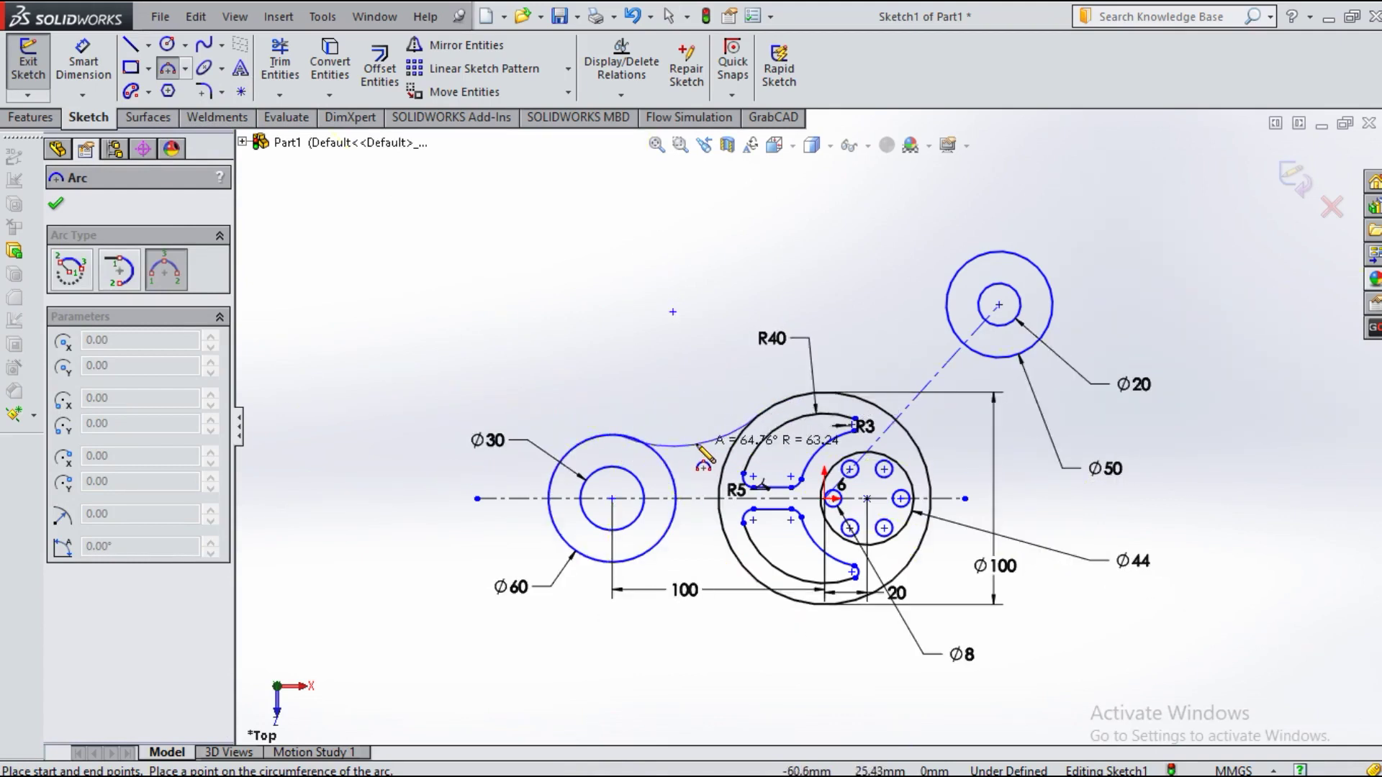
click(694, 438)
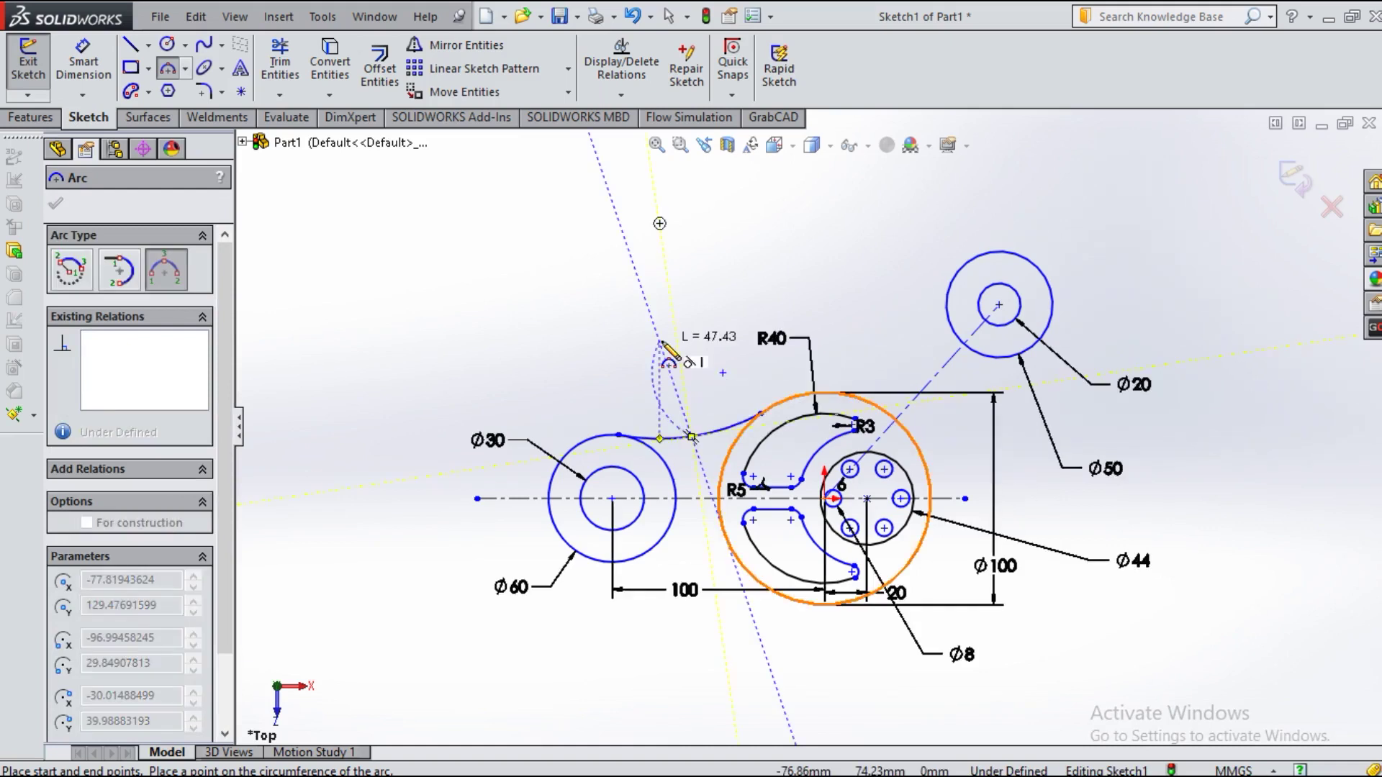
key(Escape)
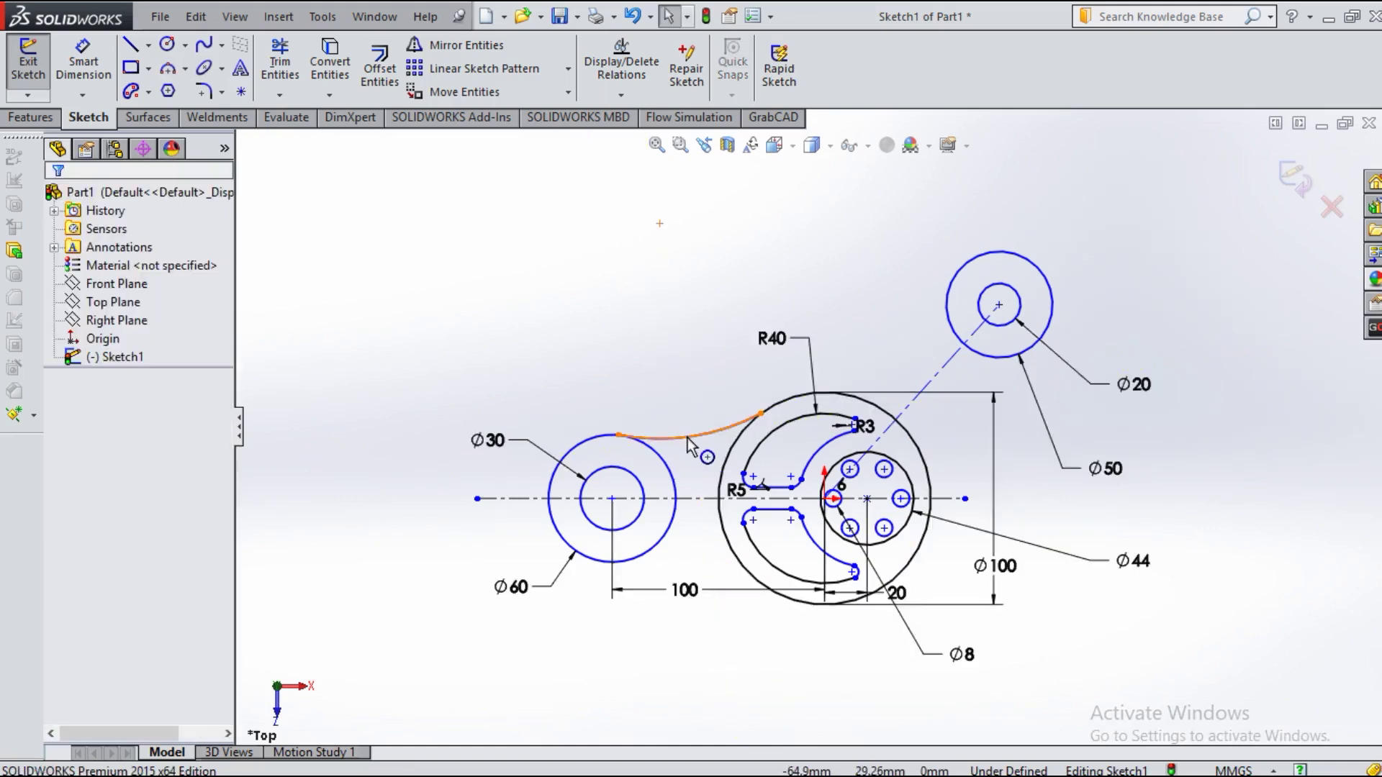
Step: Dimension the new connecting arc to R40
click(81, 85)
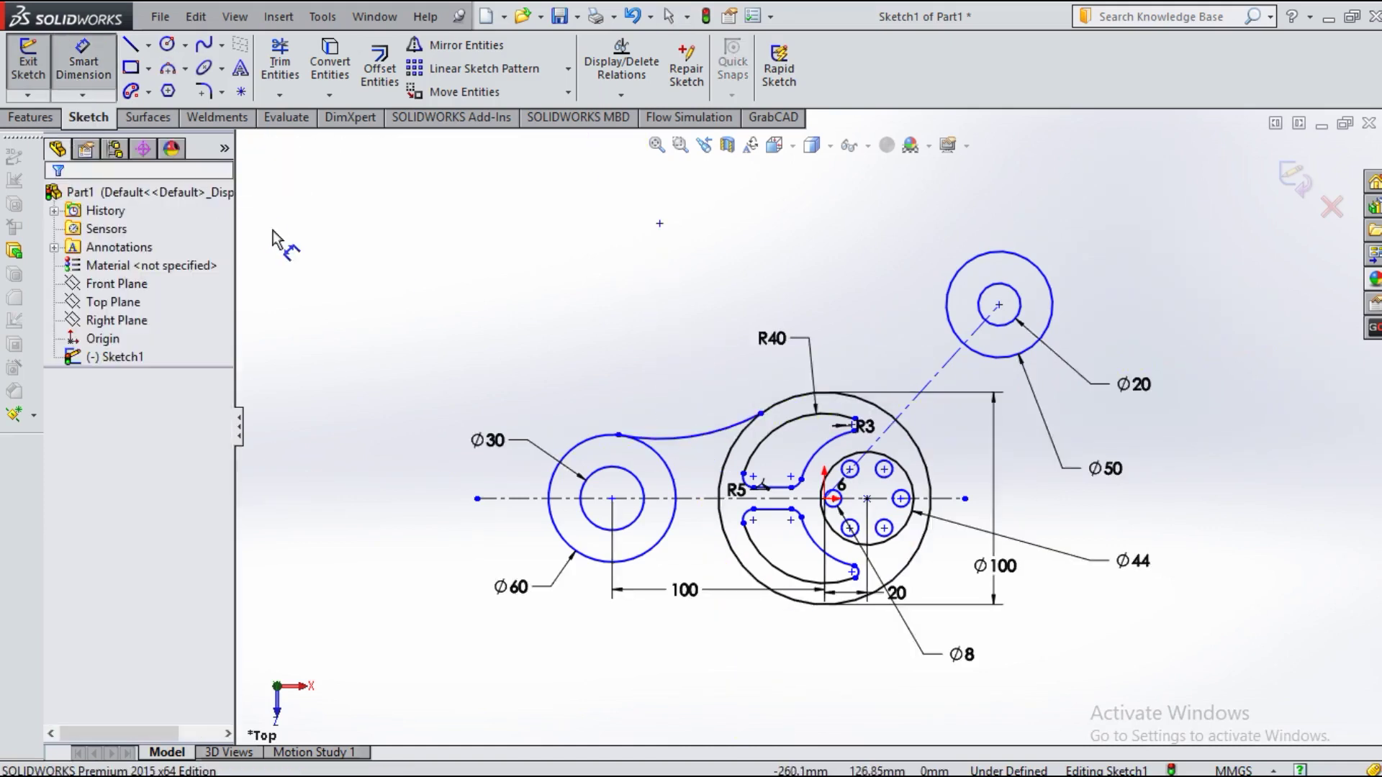
click(692, 432)
click(657, 355)
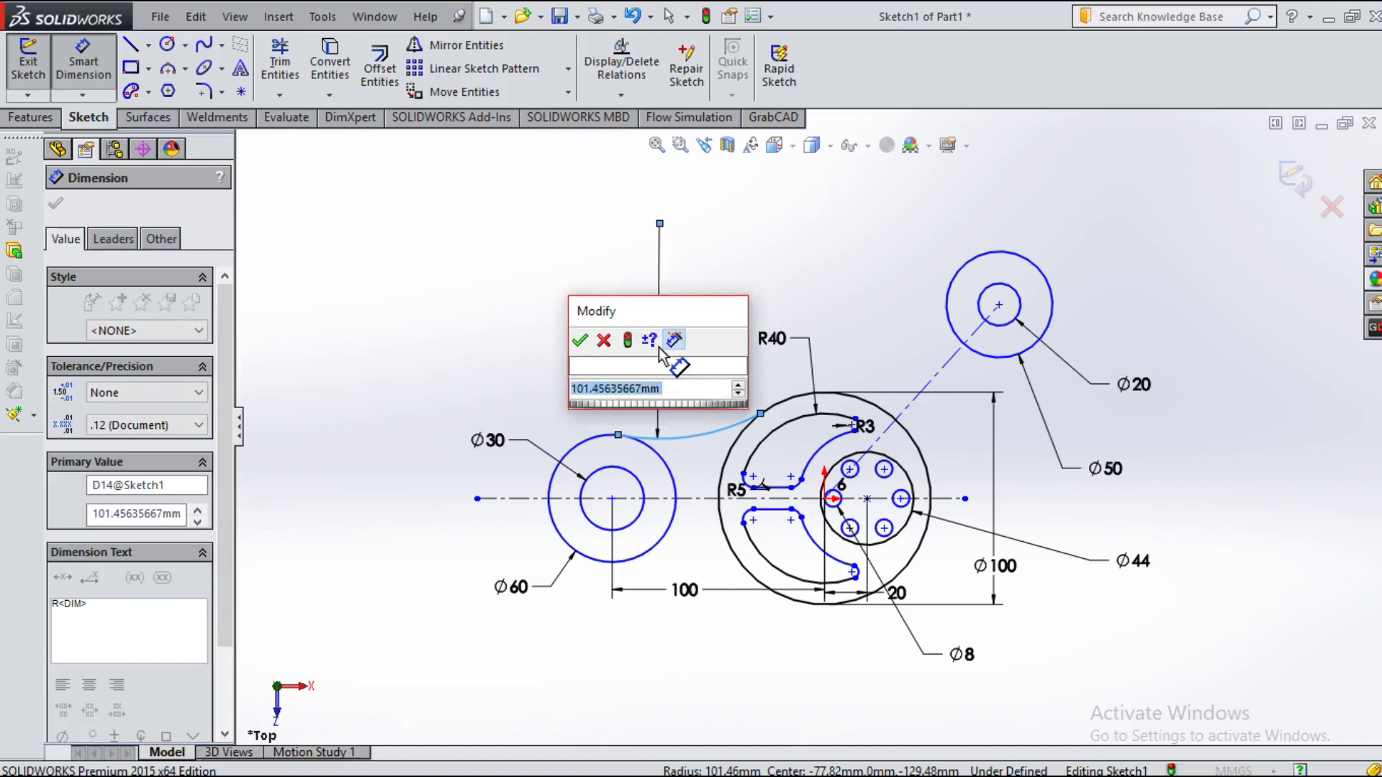
key(Return)
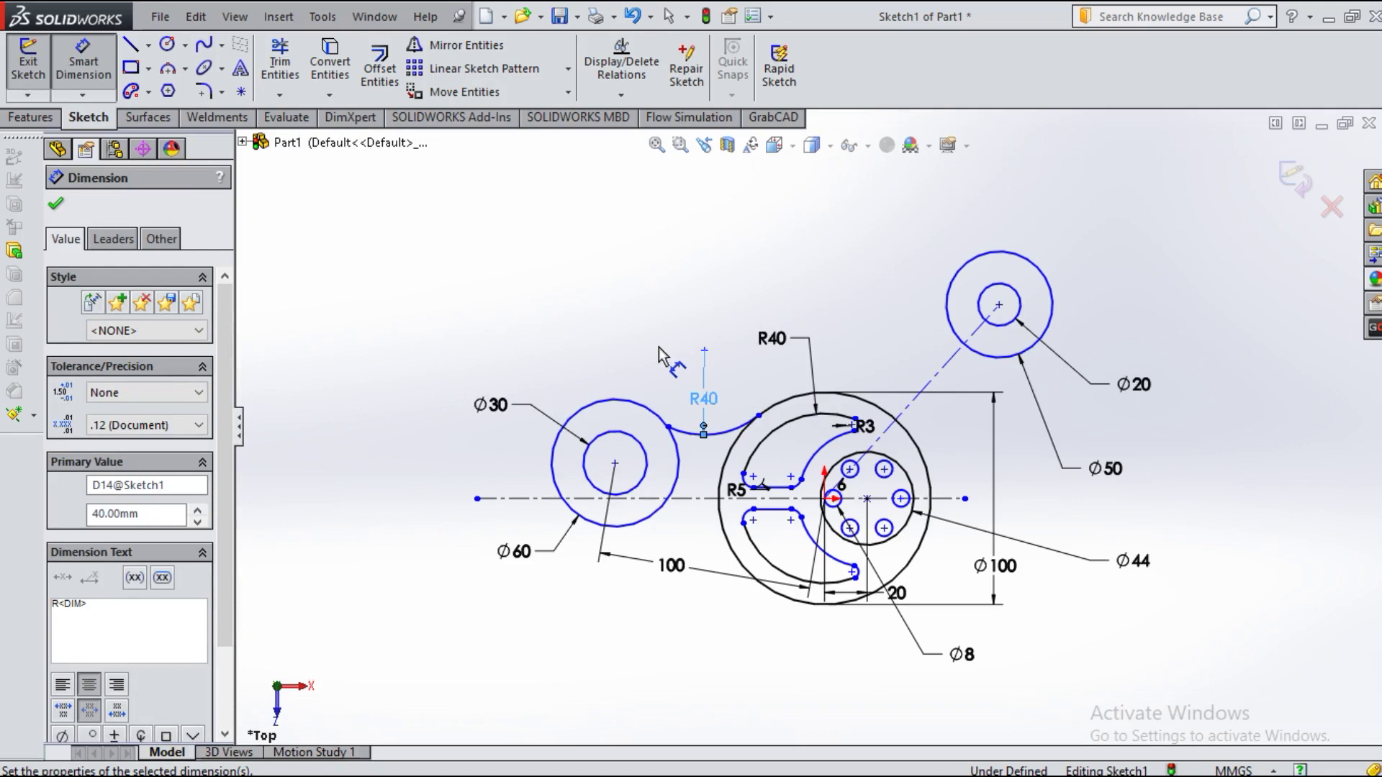
click(57, 207)
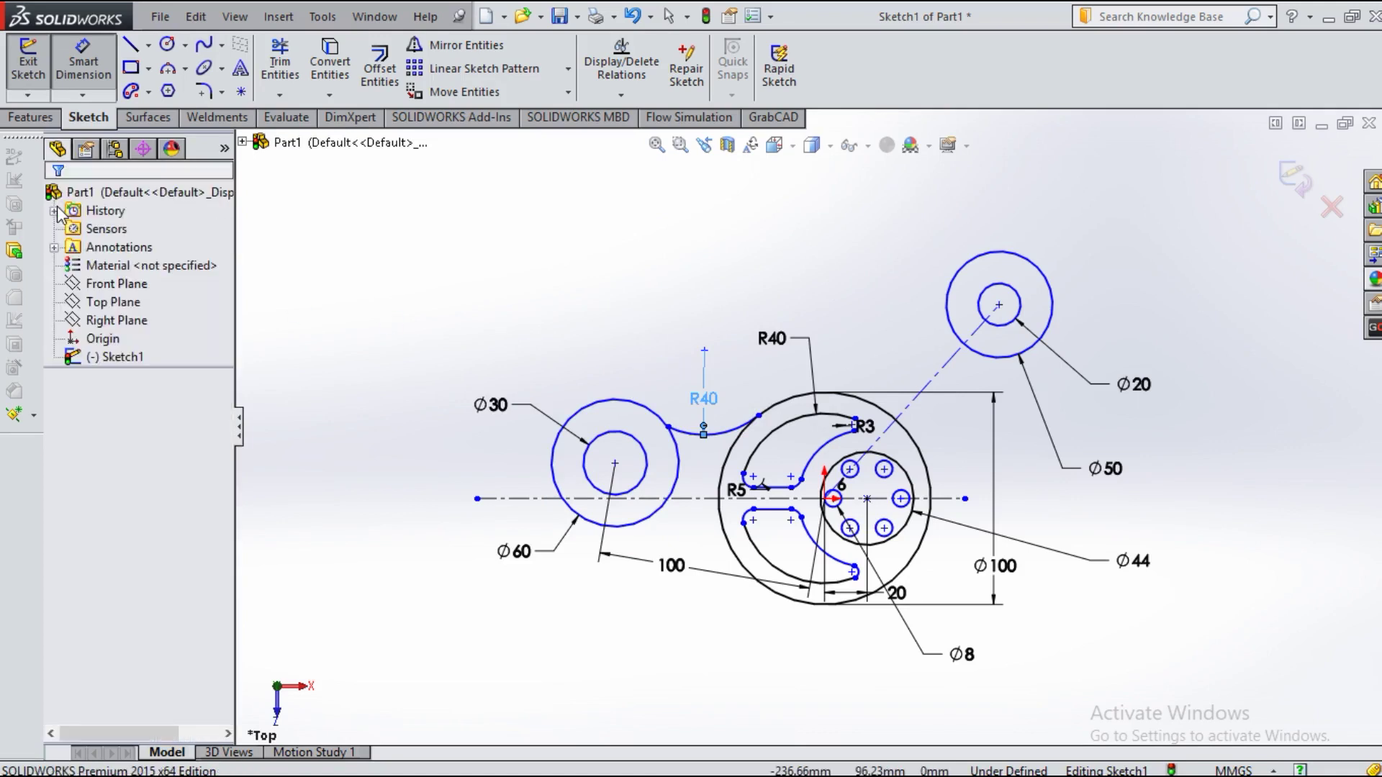
Step: Add a Coincident relation between the left circles' centre and the horizontal centreline
click(616, 465)
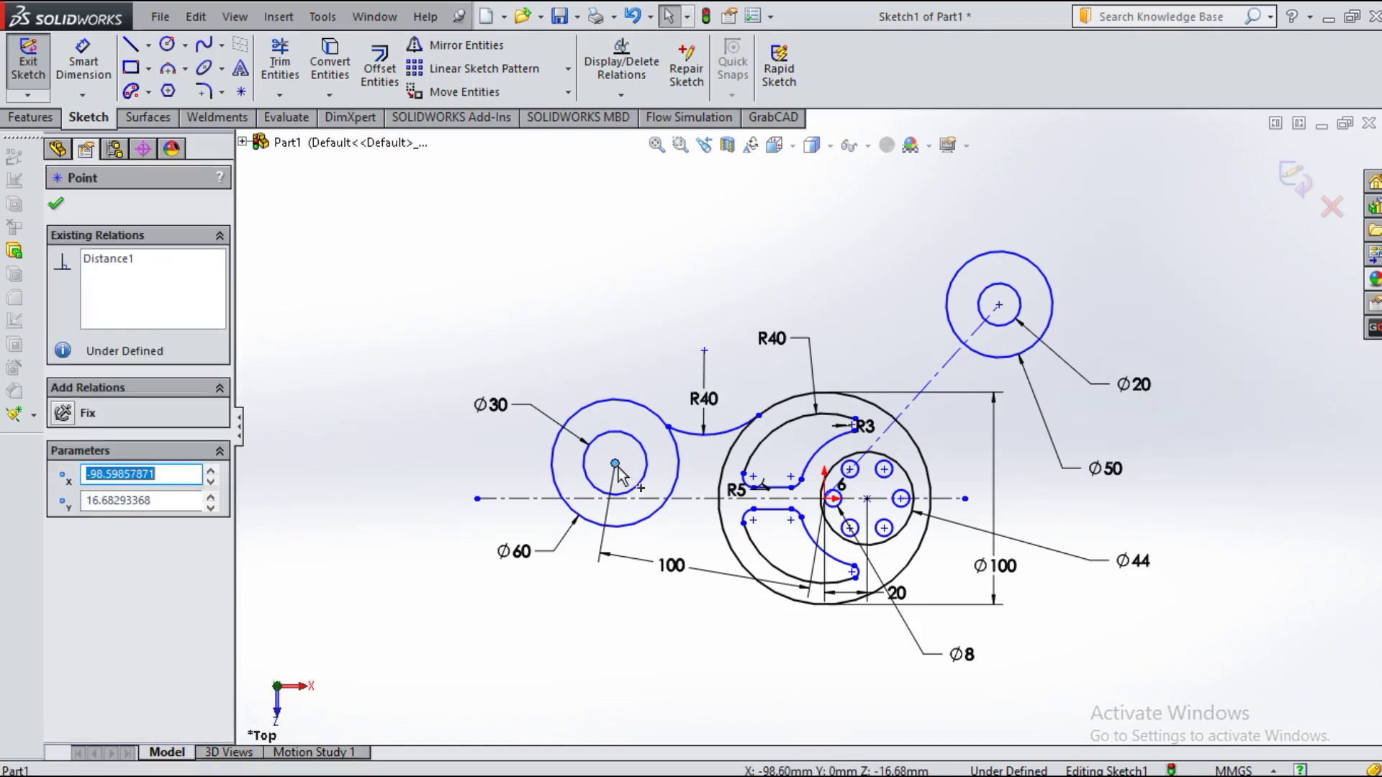
ctrl+click(688, 499)
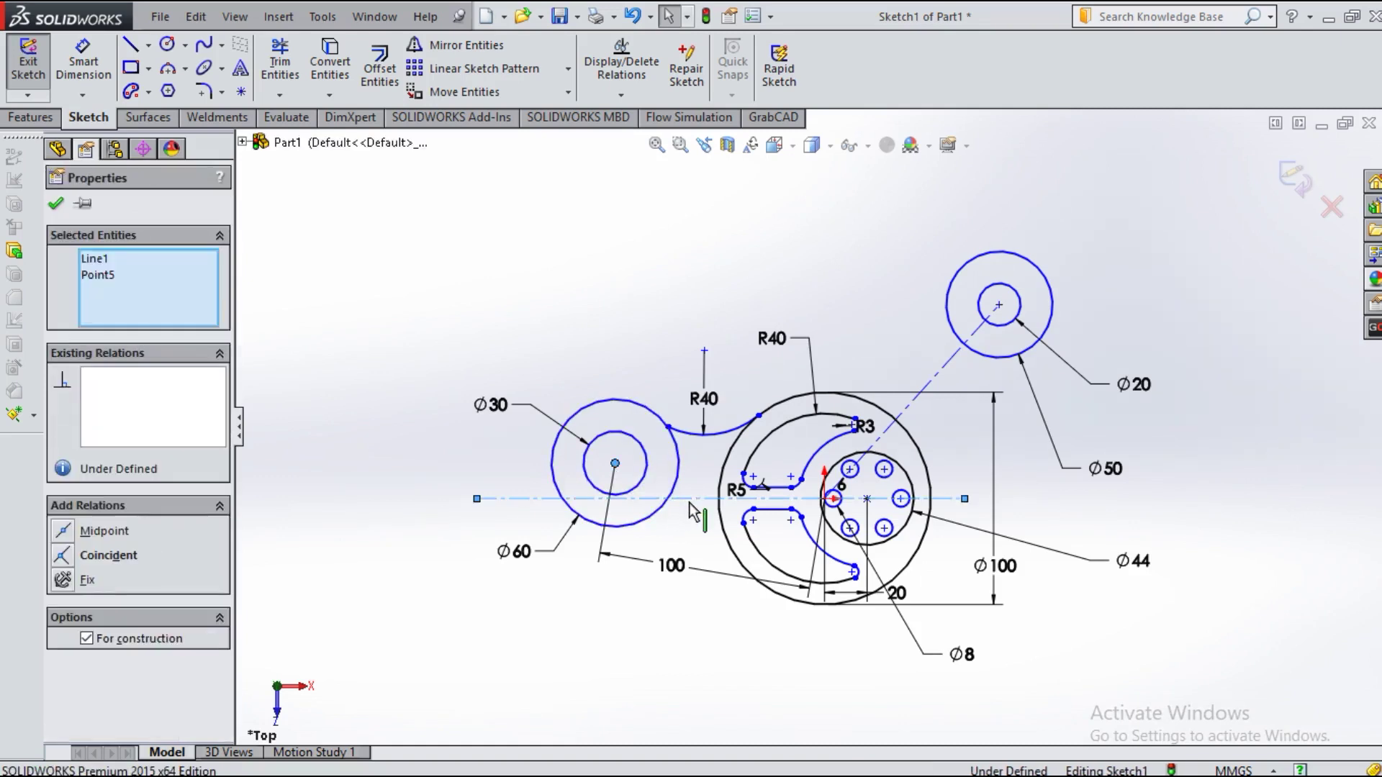
click(107, 561)
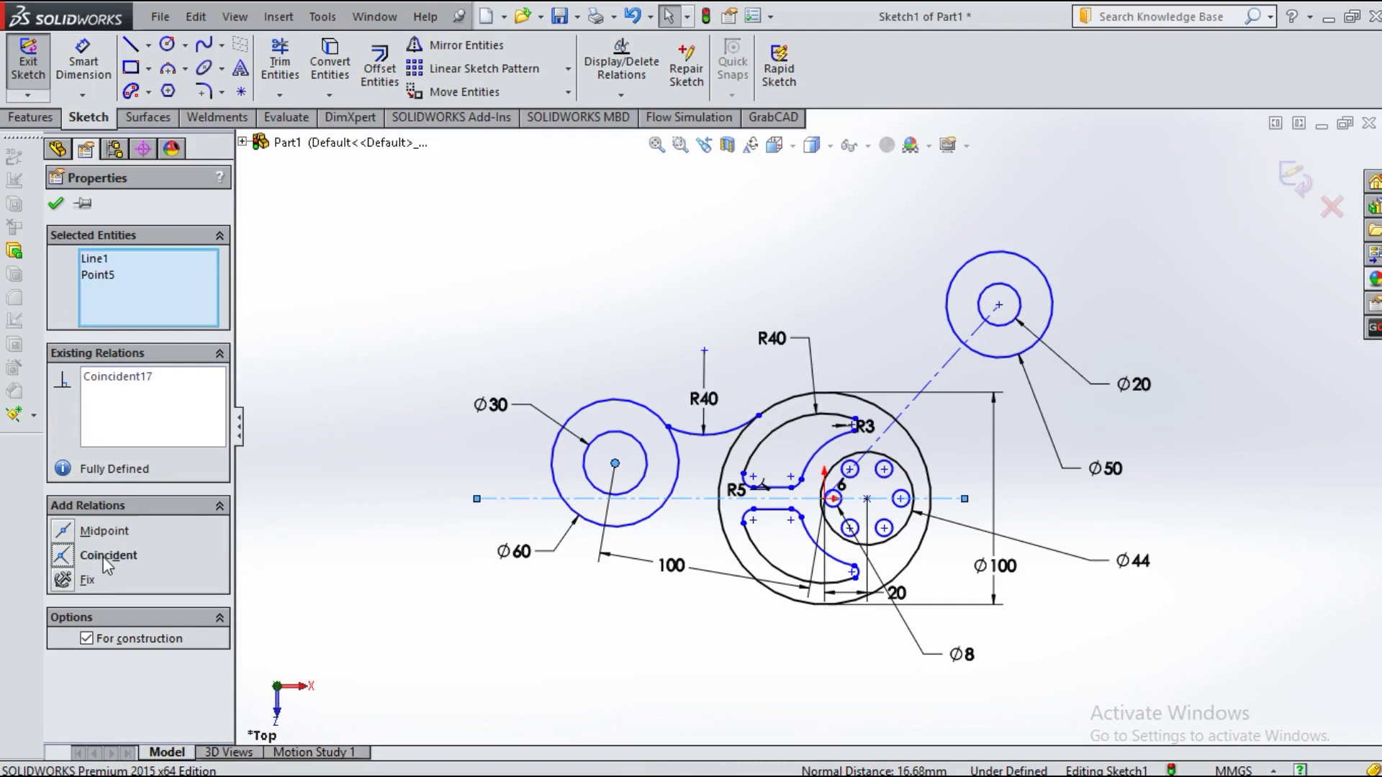
click(55, 205)
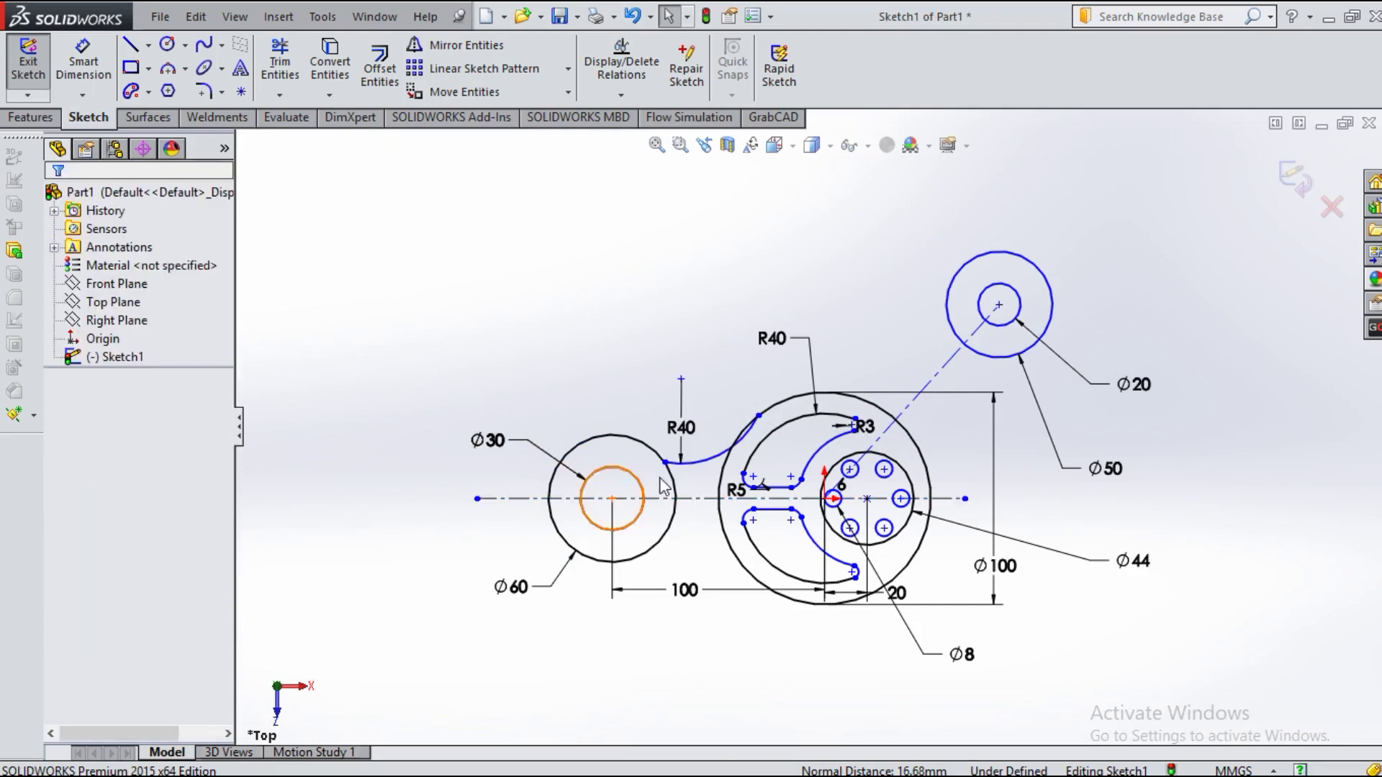
Step: Make the upper R40 arc tangent to the Ø60 circle
click(701, 459)
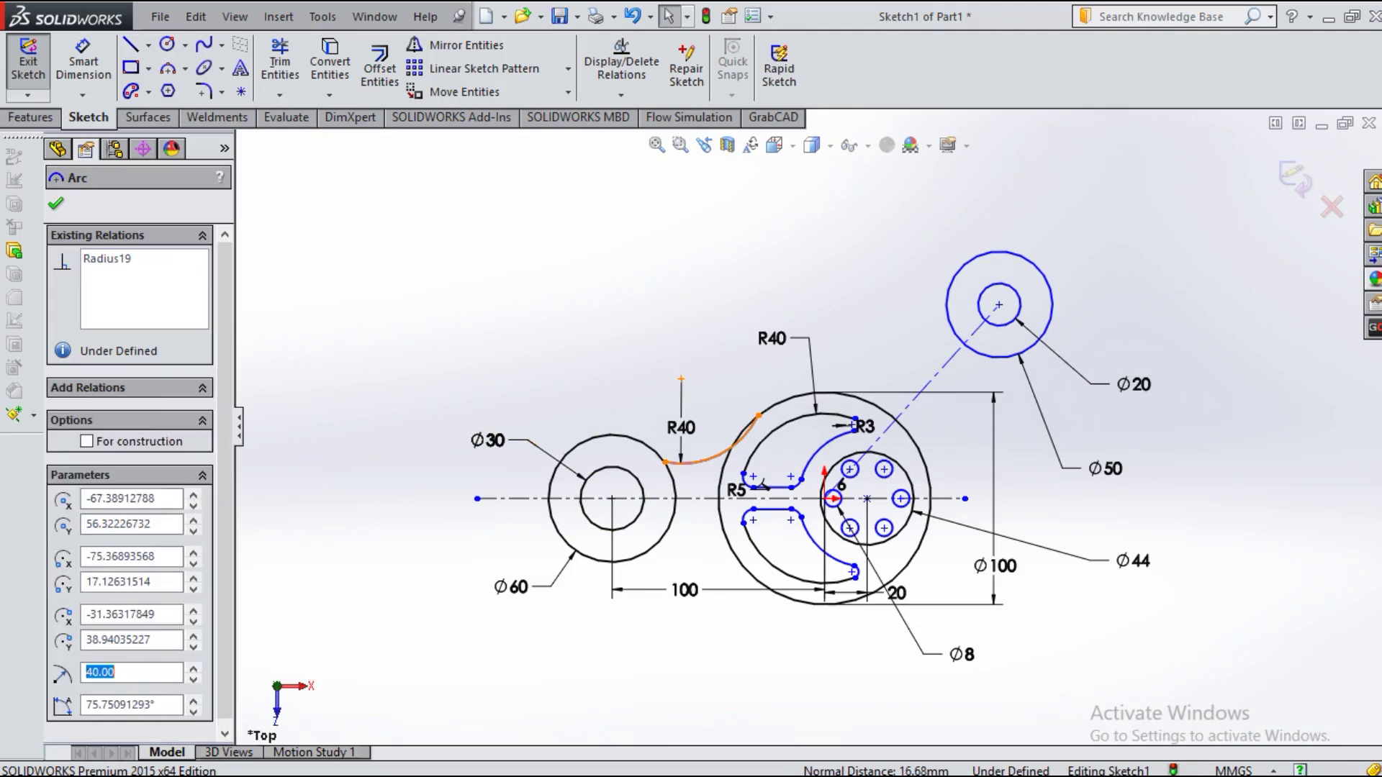
click(628, 446)
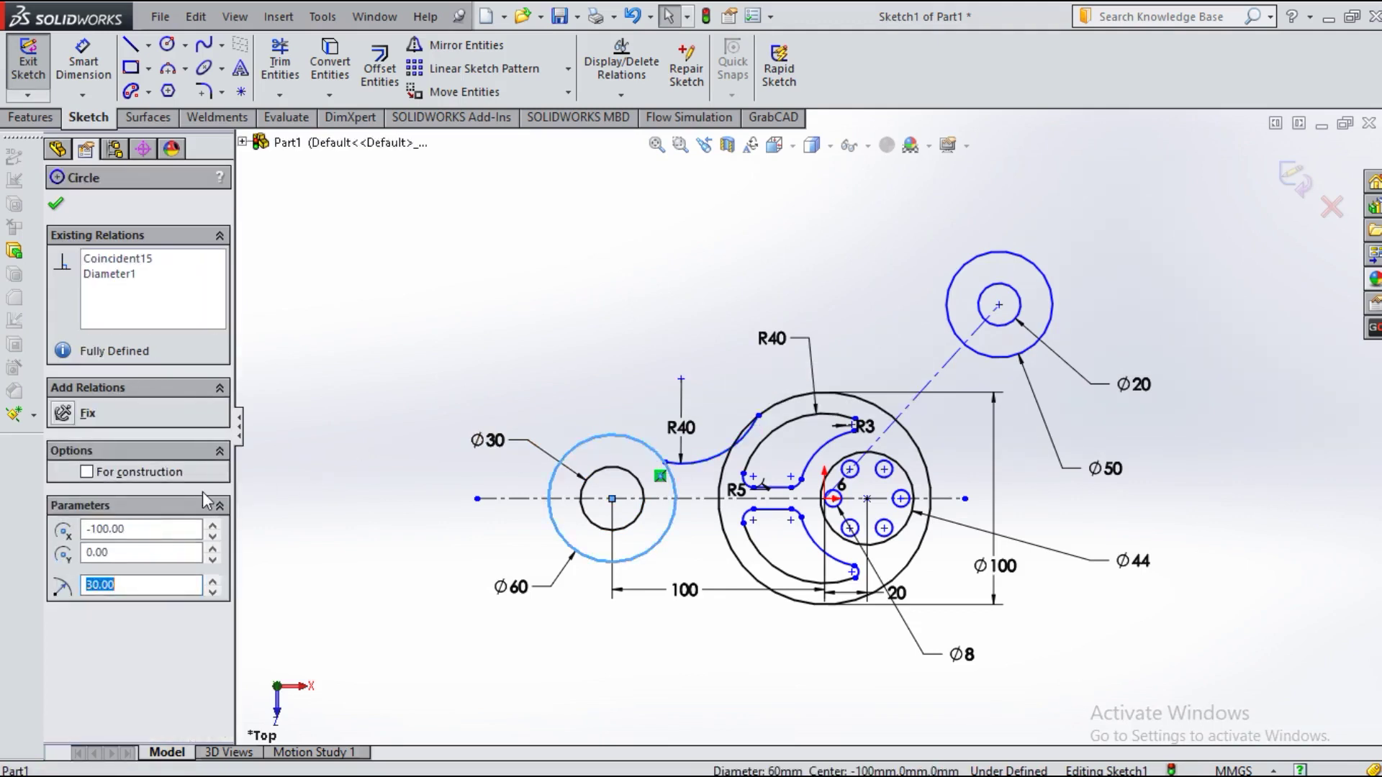
ctrl+click(697, 465)
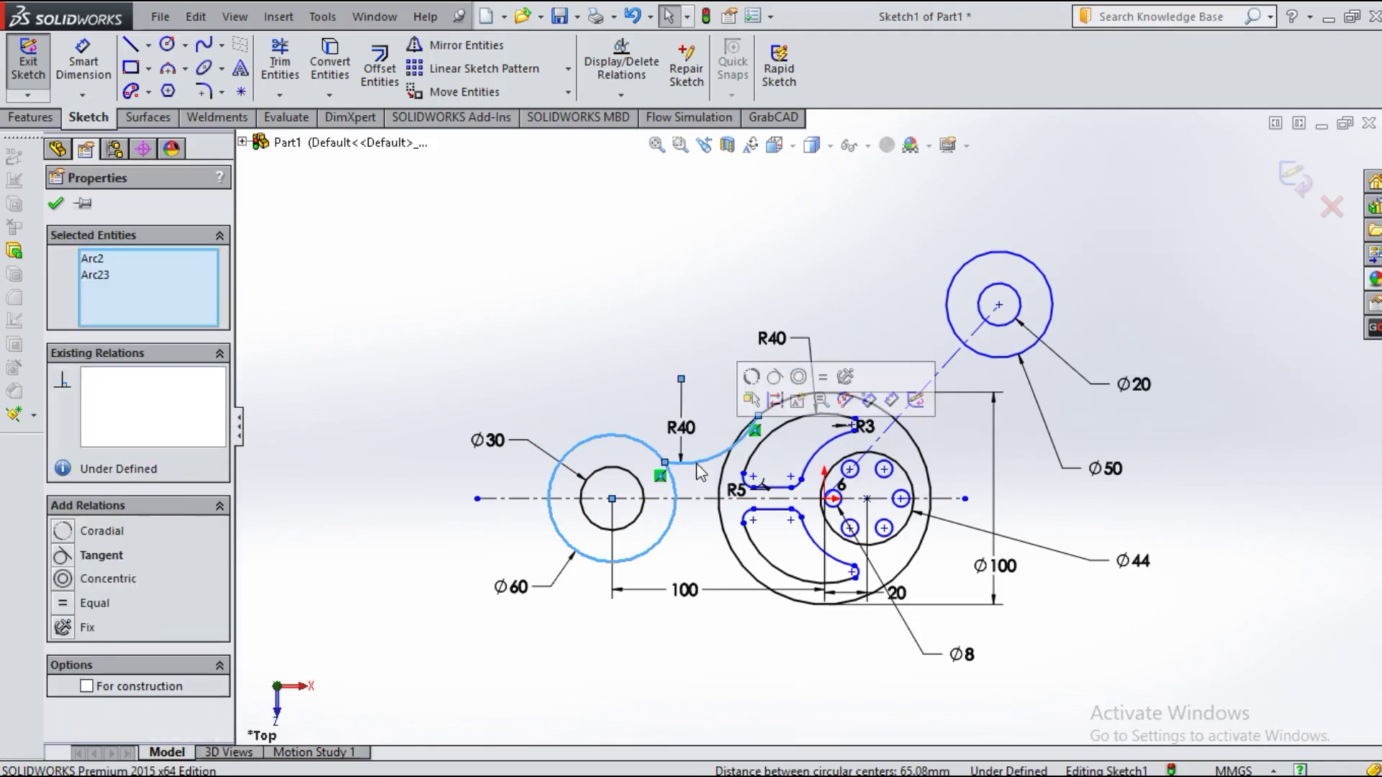
click(98, 556)
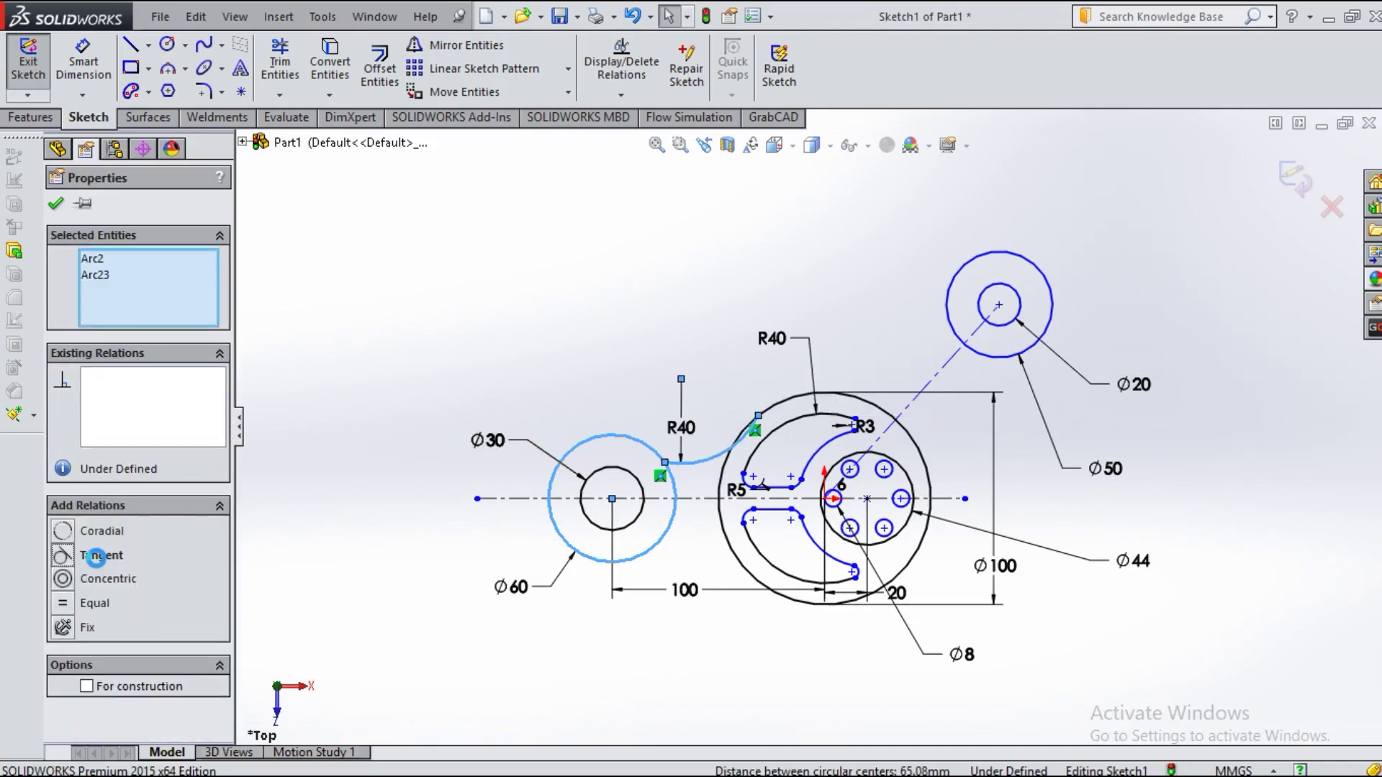
click(55, 203)
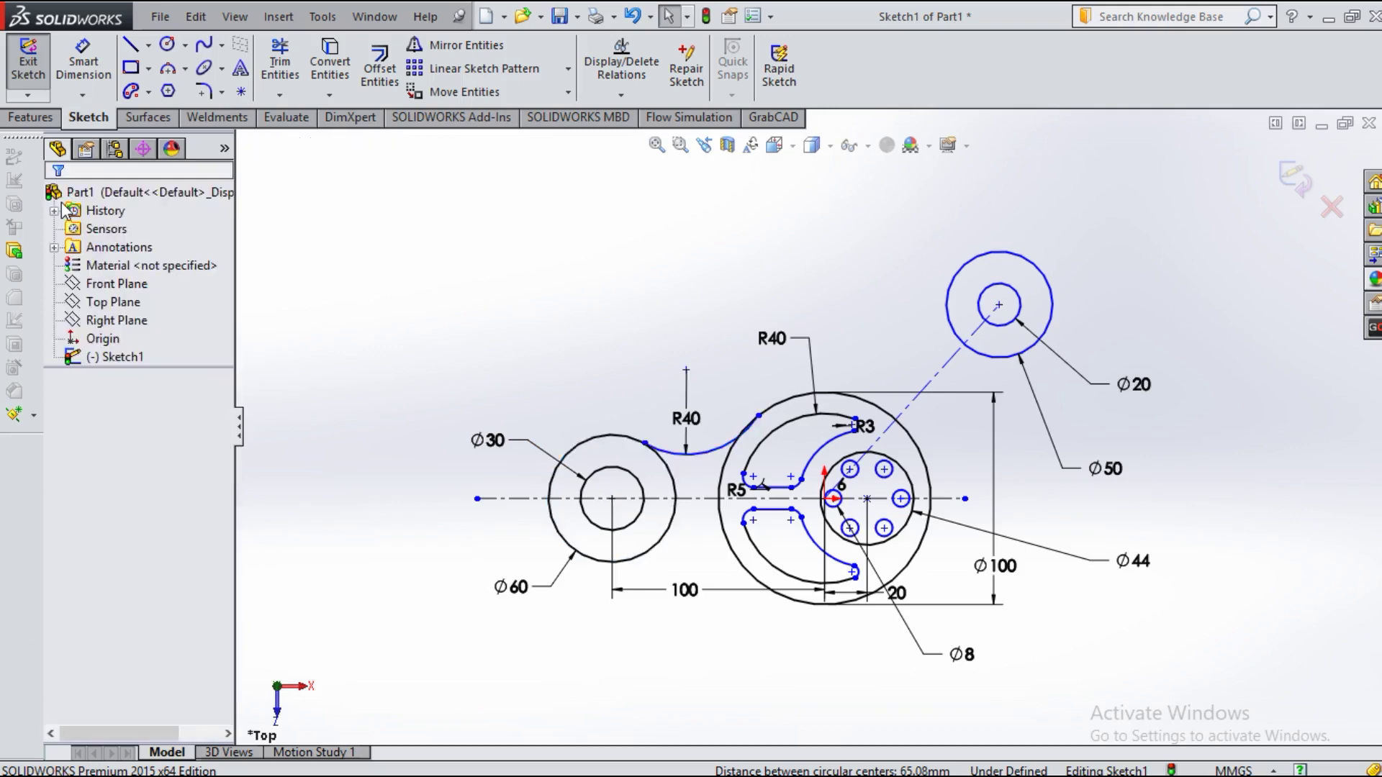
Step: Make the upper R40 arc tangent to the Ø100 circle
click(725, 450)
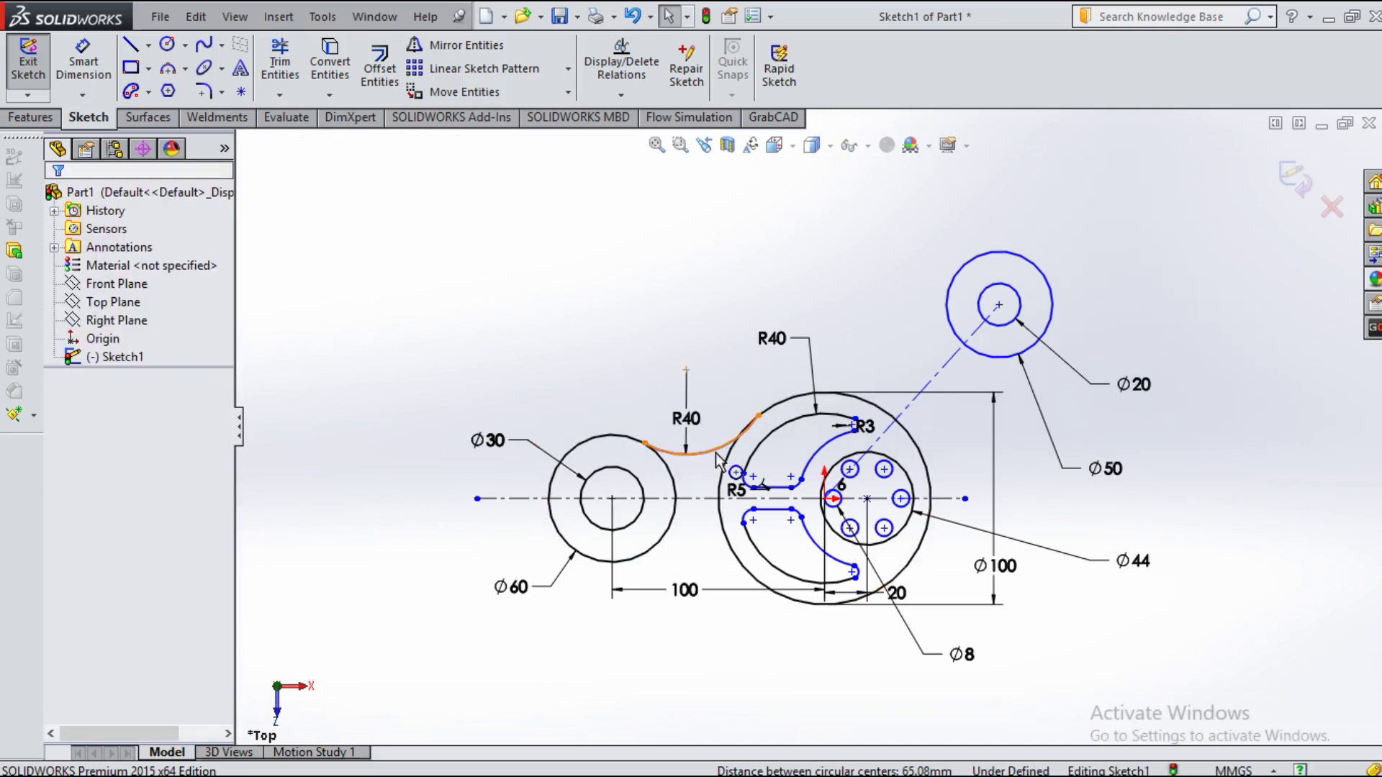
ctrl+click(777, 413)
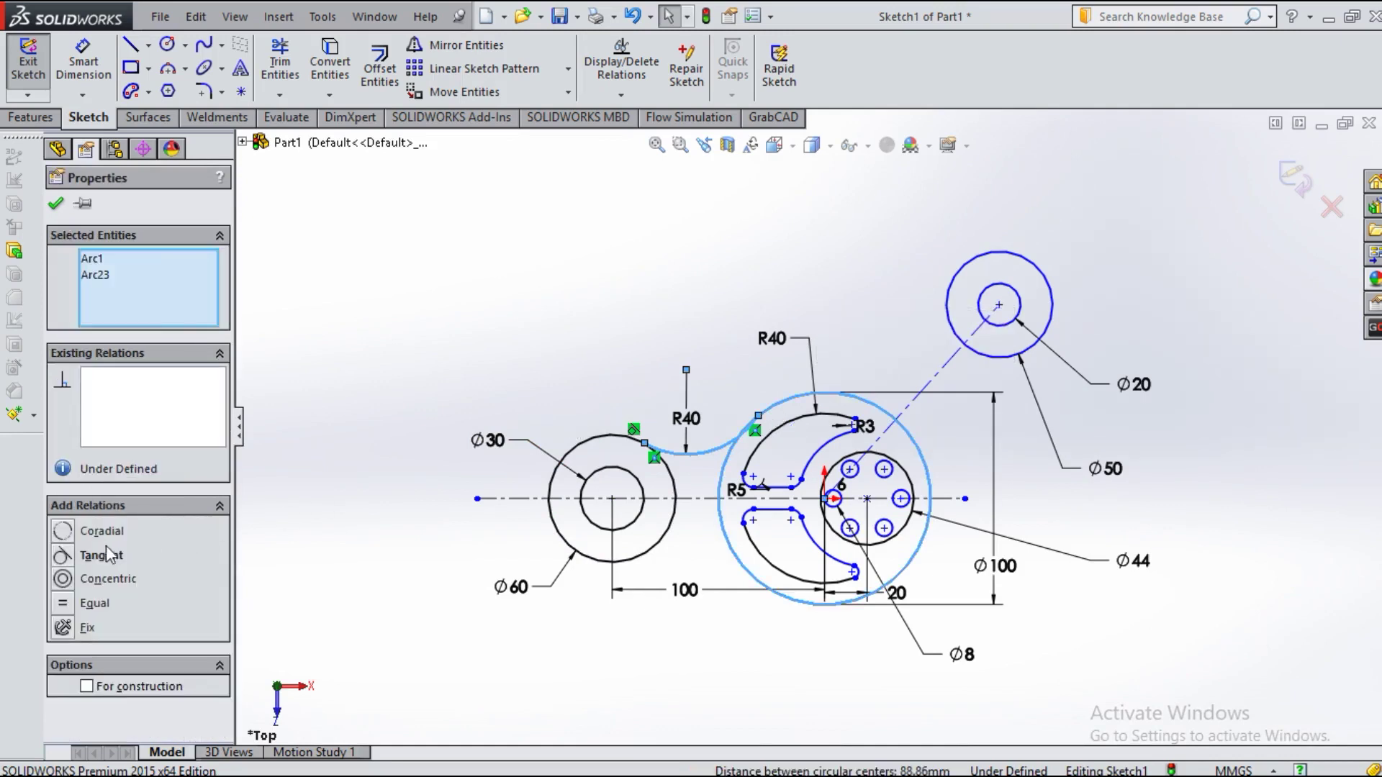
click(106, 556)
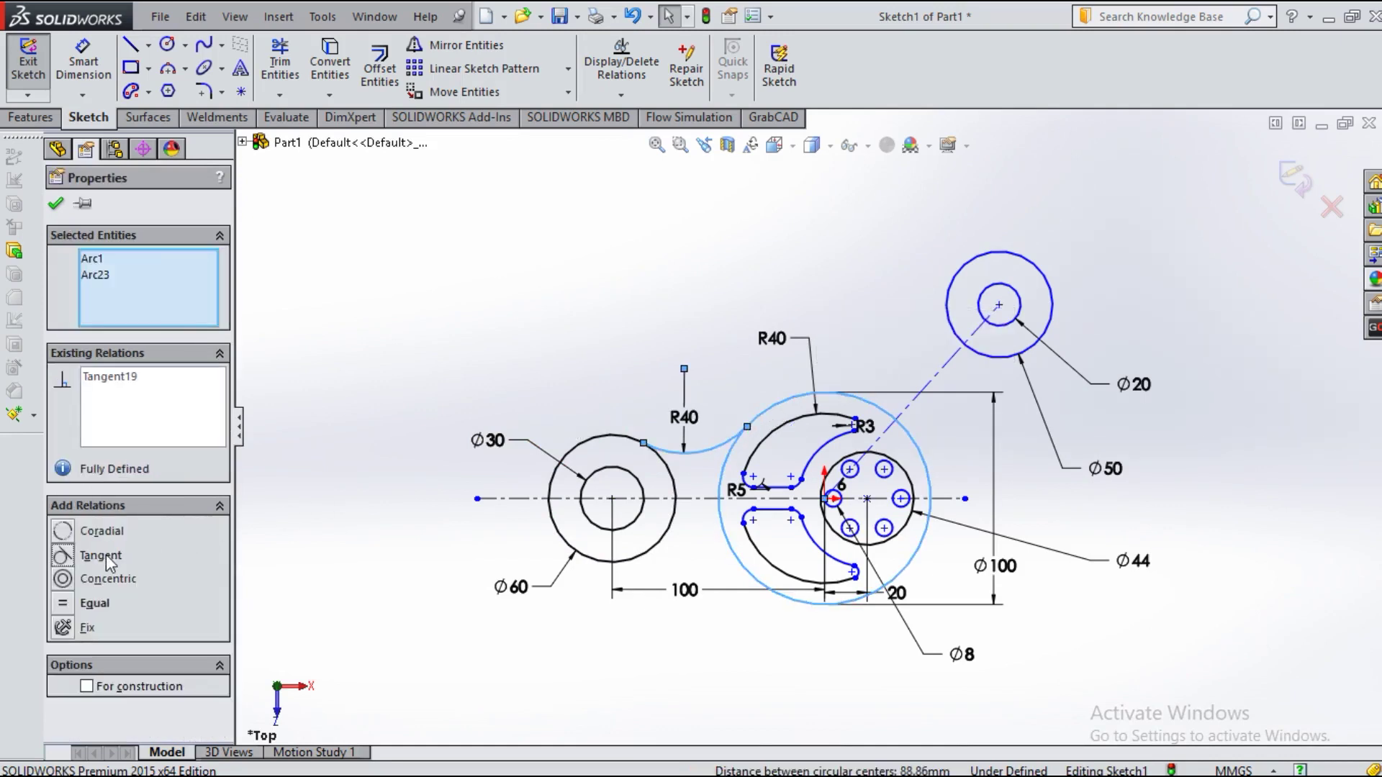
click(56, 205)
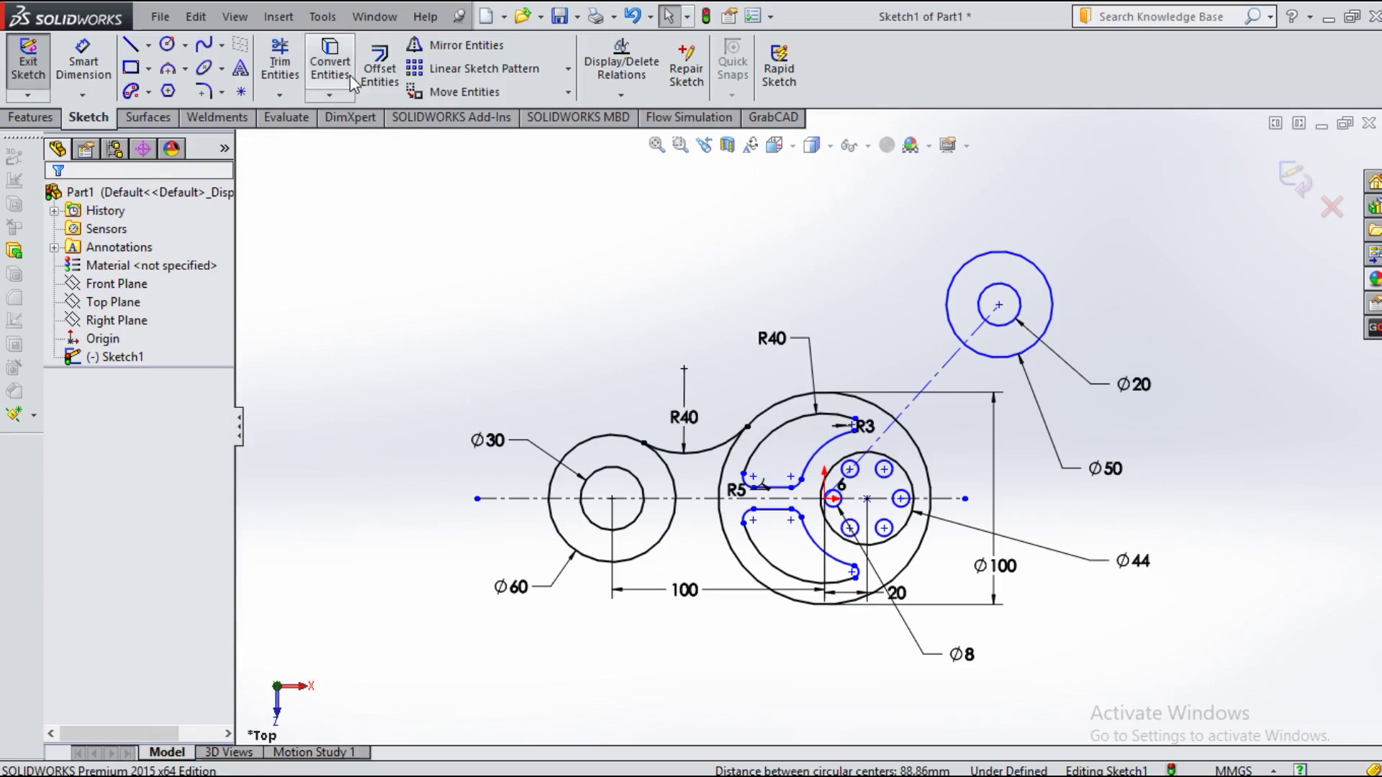
Step: Mirror the upper R40 arc about the horizontal centreline to create a lower arc
click(493, 50)
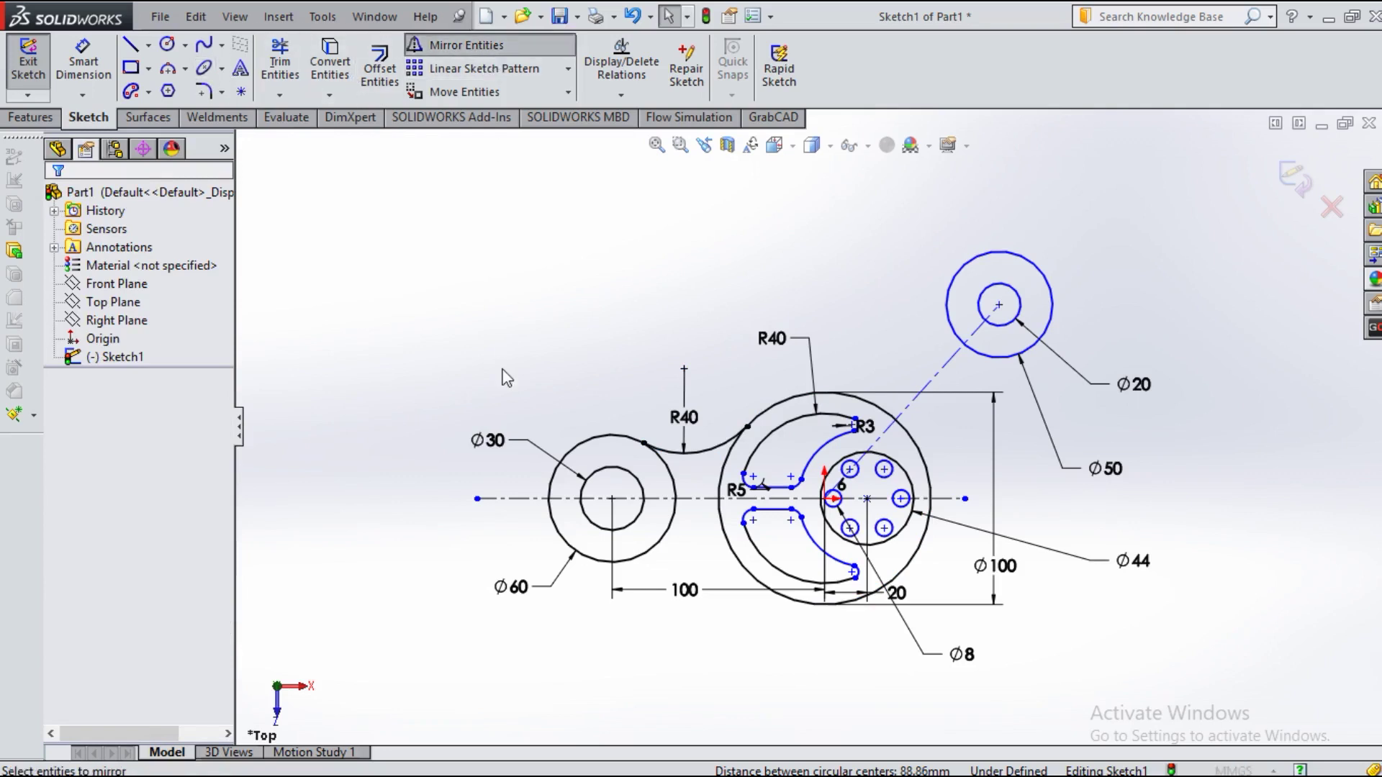
click(684, 451)
click(157, 467)
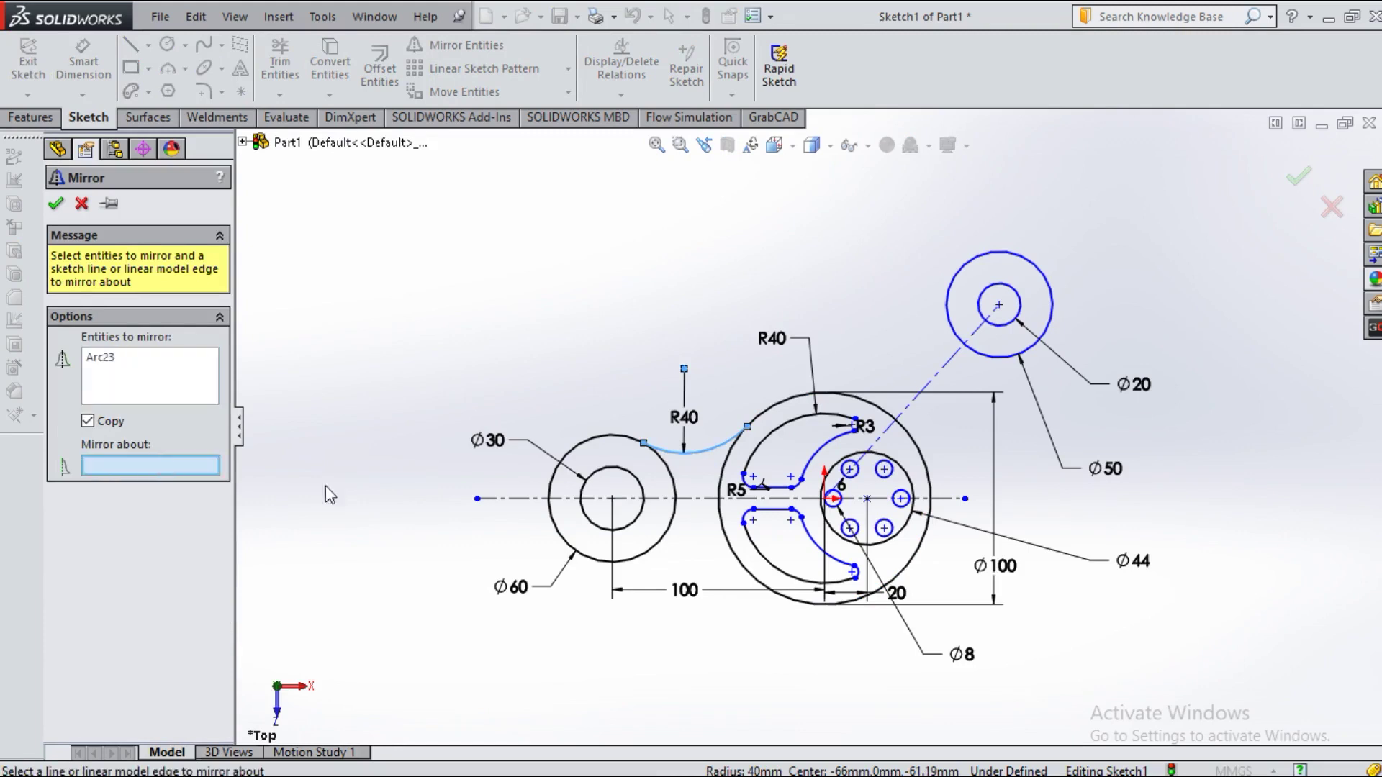
click(702, 499)
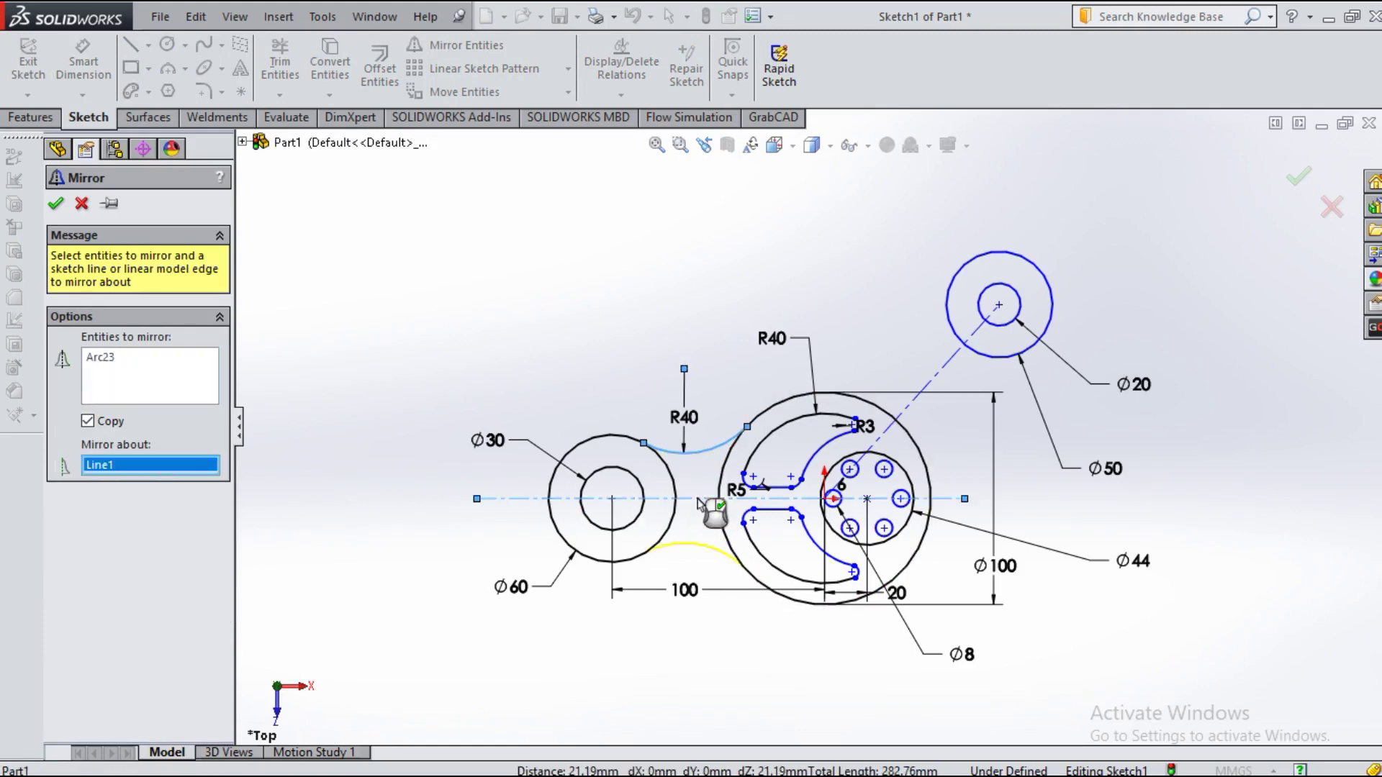
click(56, 206)
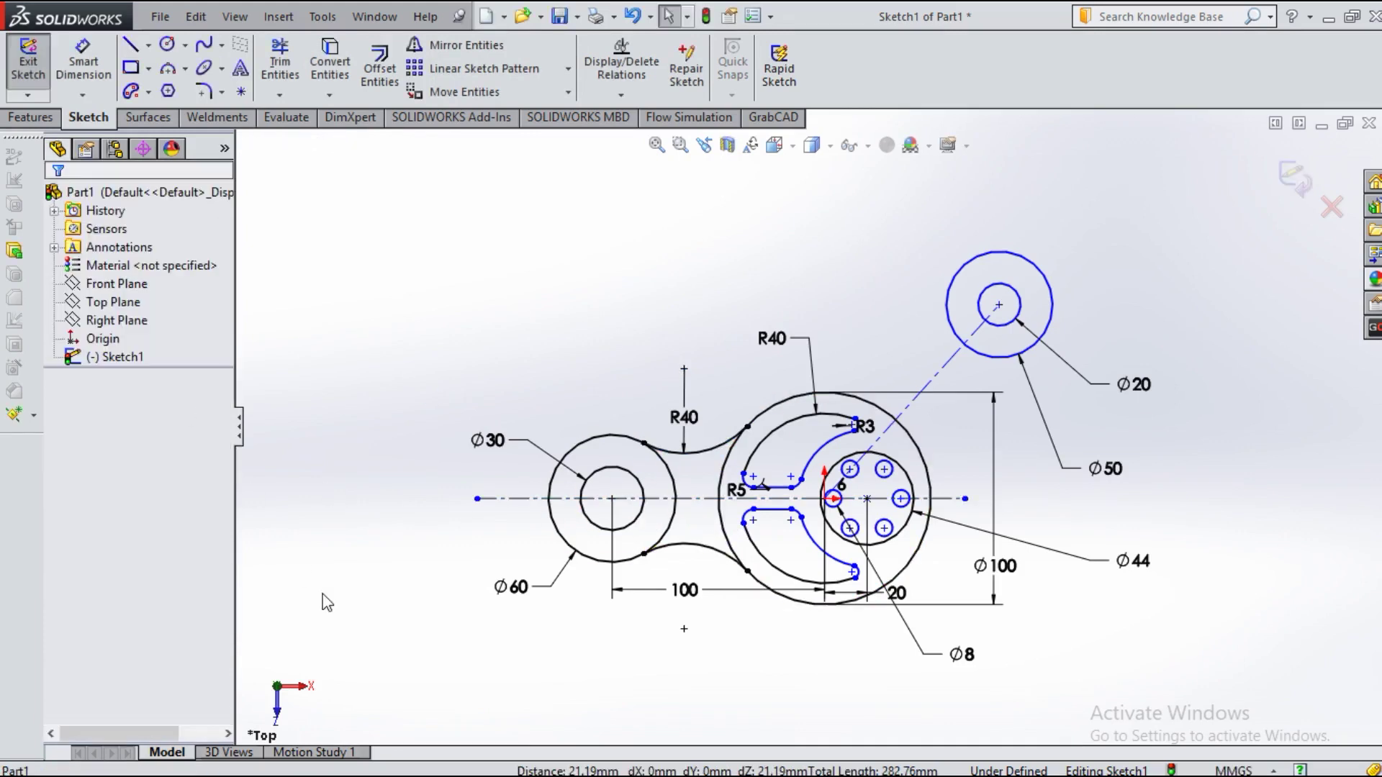
Step: Make the lower arc tangent to the Ø60 circle
click(678, 548)
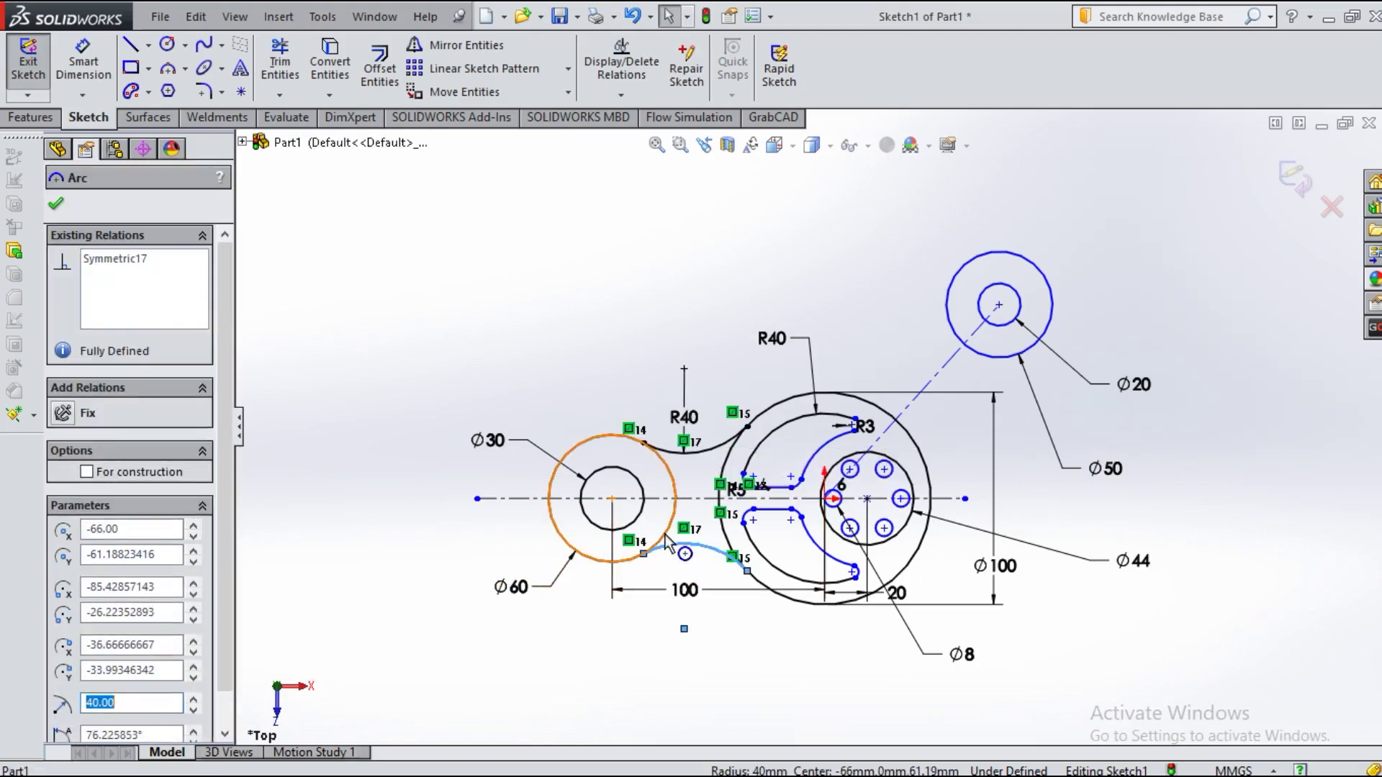
click(660, 539)
ctrl+click(669, 547)
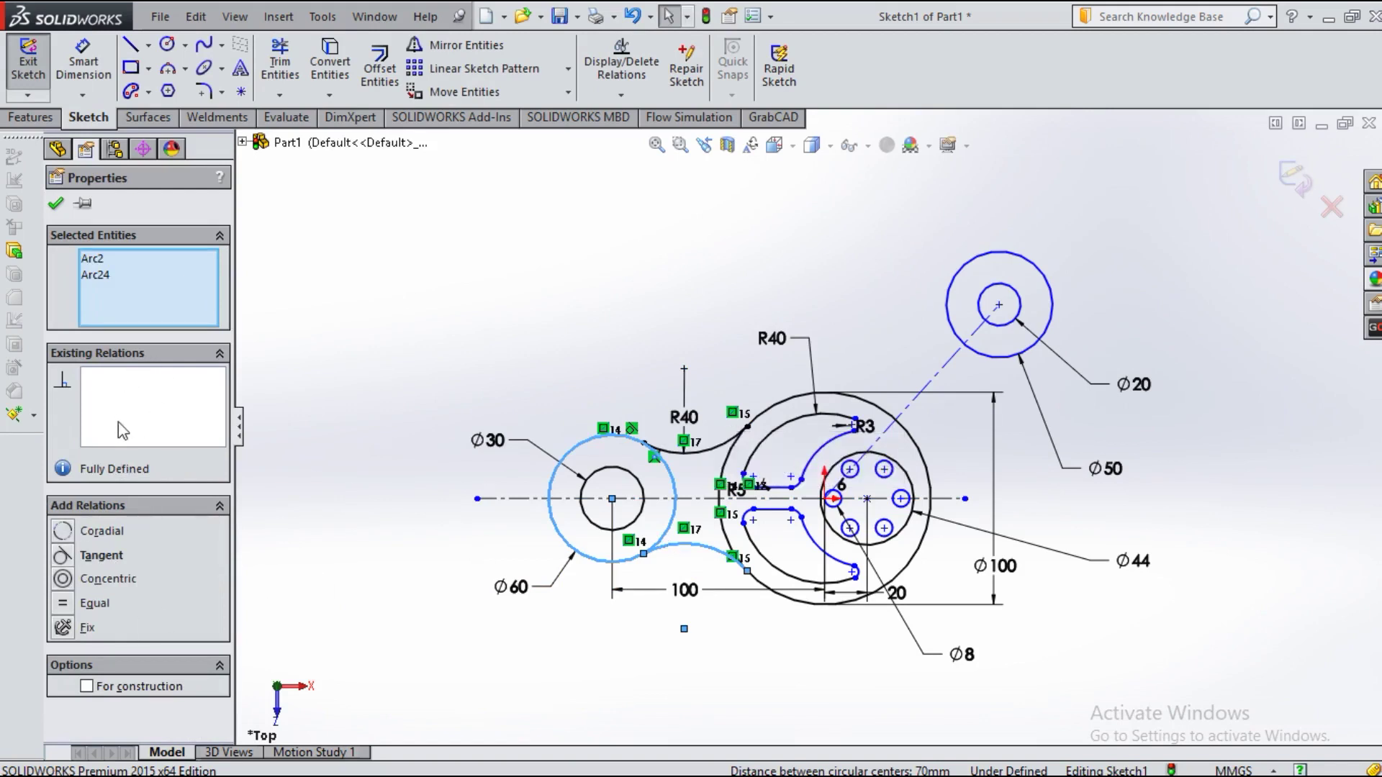
click(101, 556)
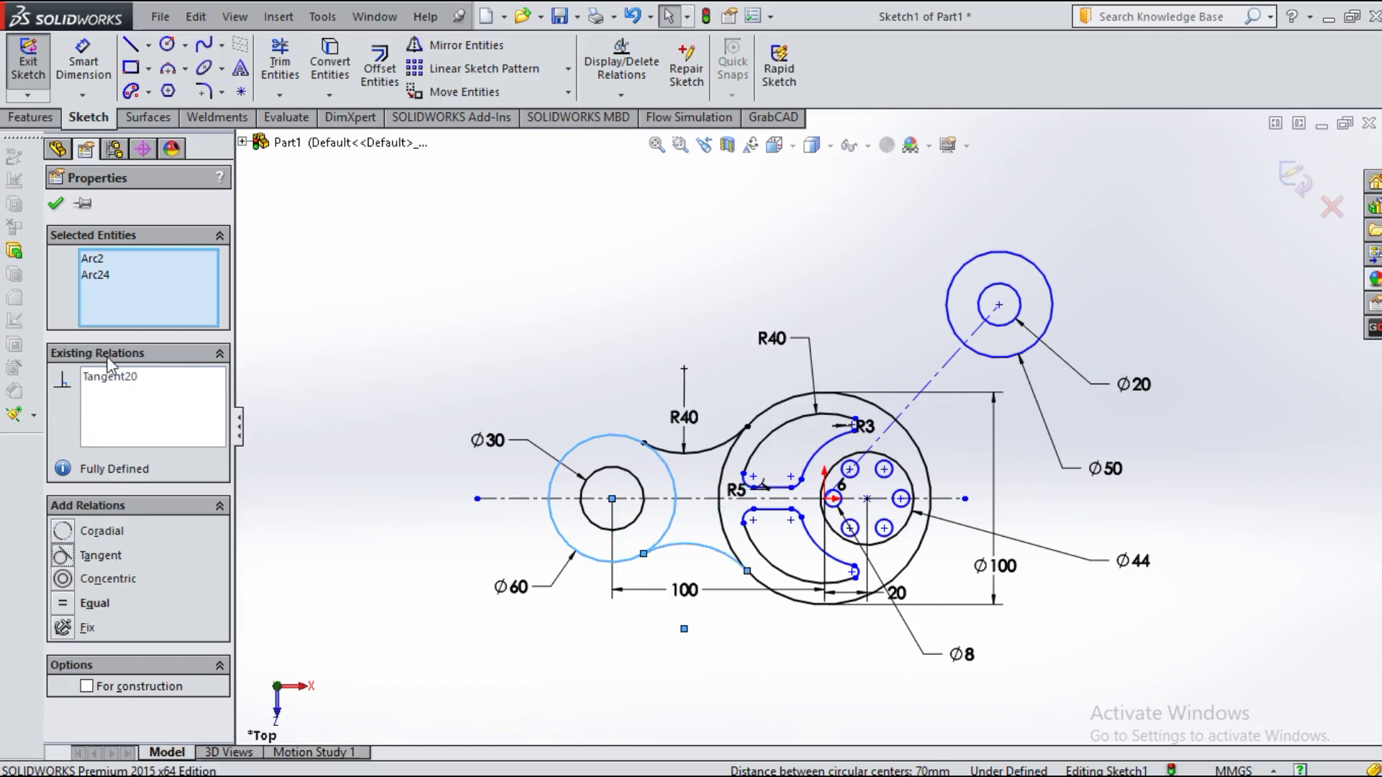
click(58, 206)
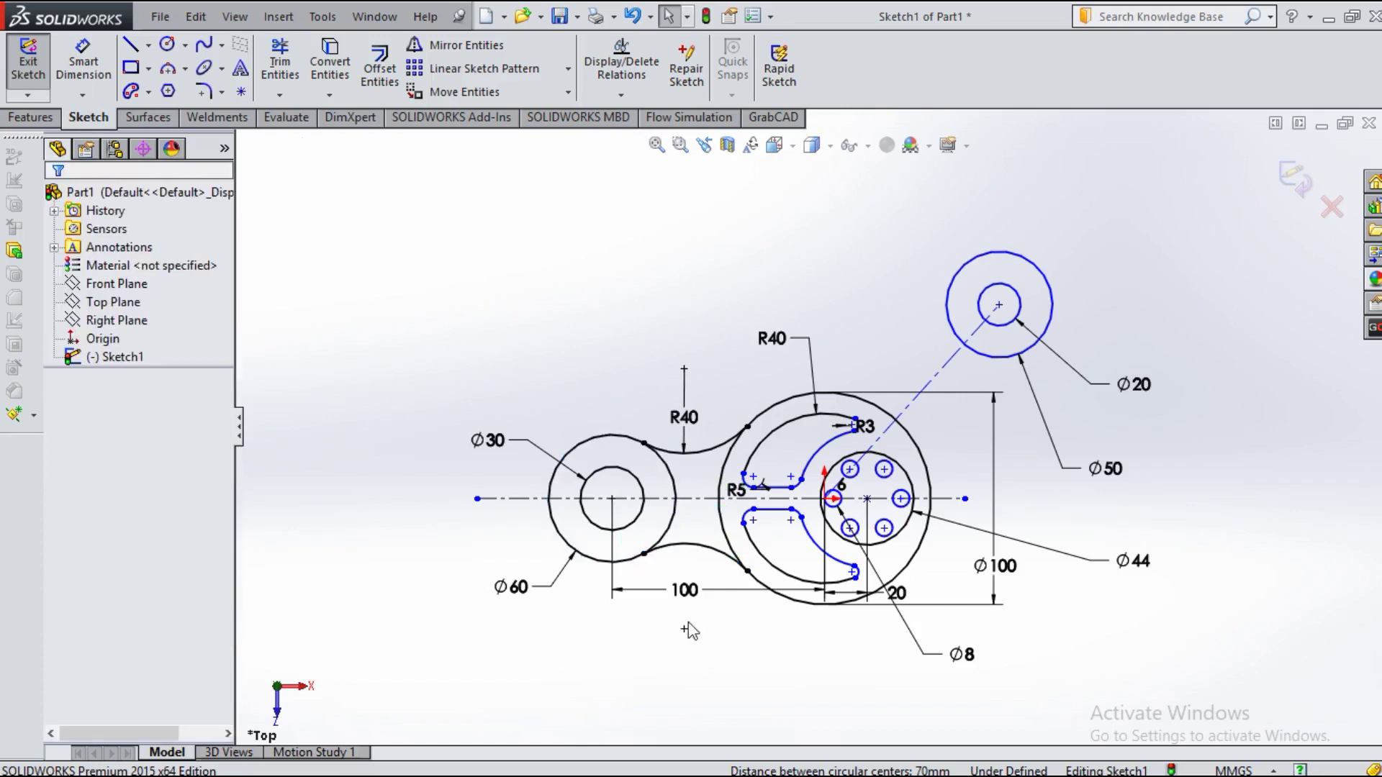
Step: Make the lower arc tangent to the Ø100 circle
click(655, 550)
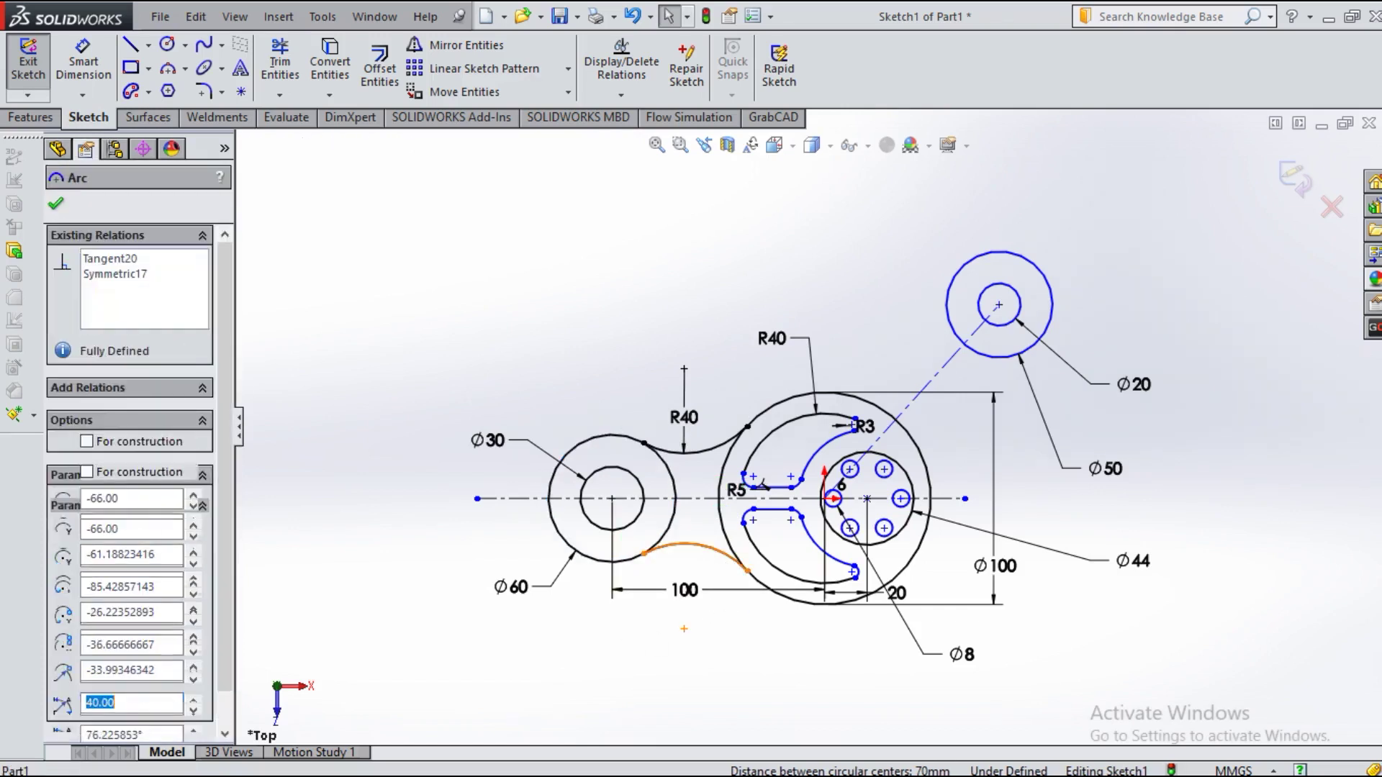
click(765, 589)
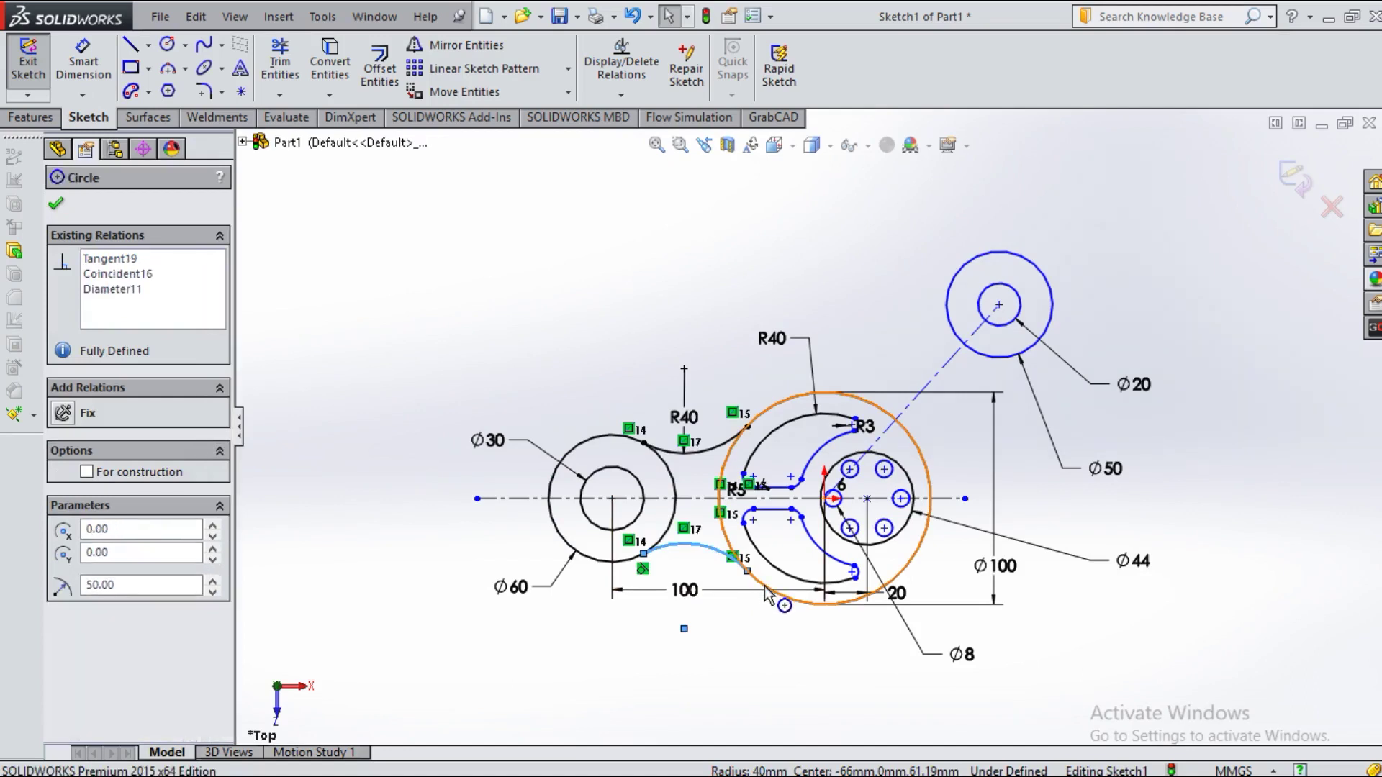
ctrl+click(766, 589)
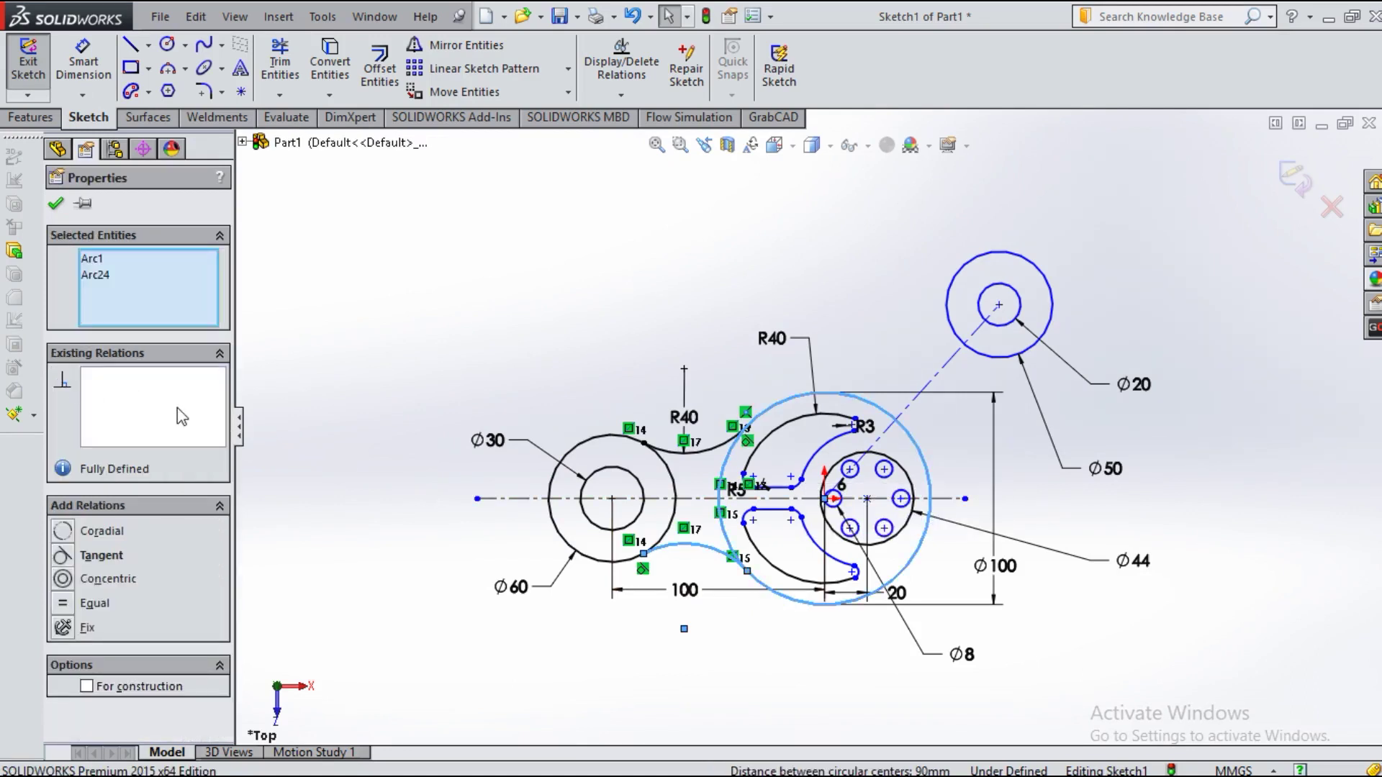
click(101, 556)
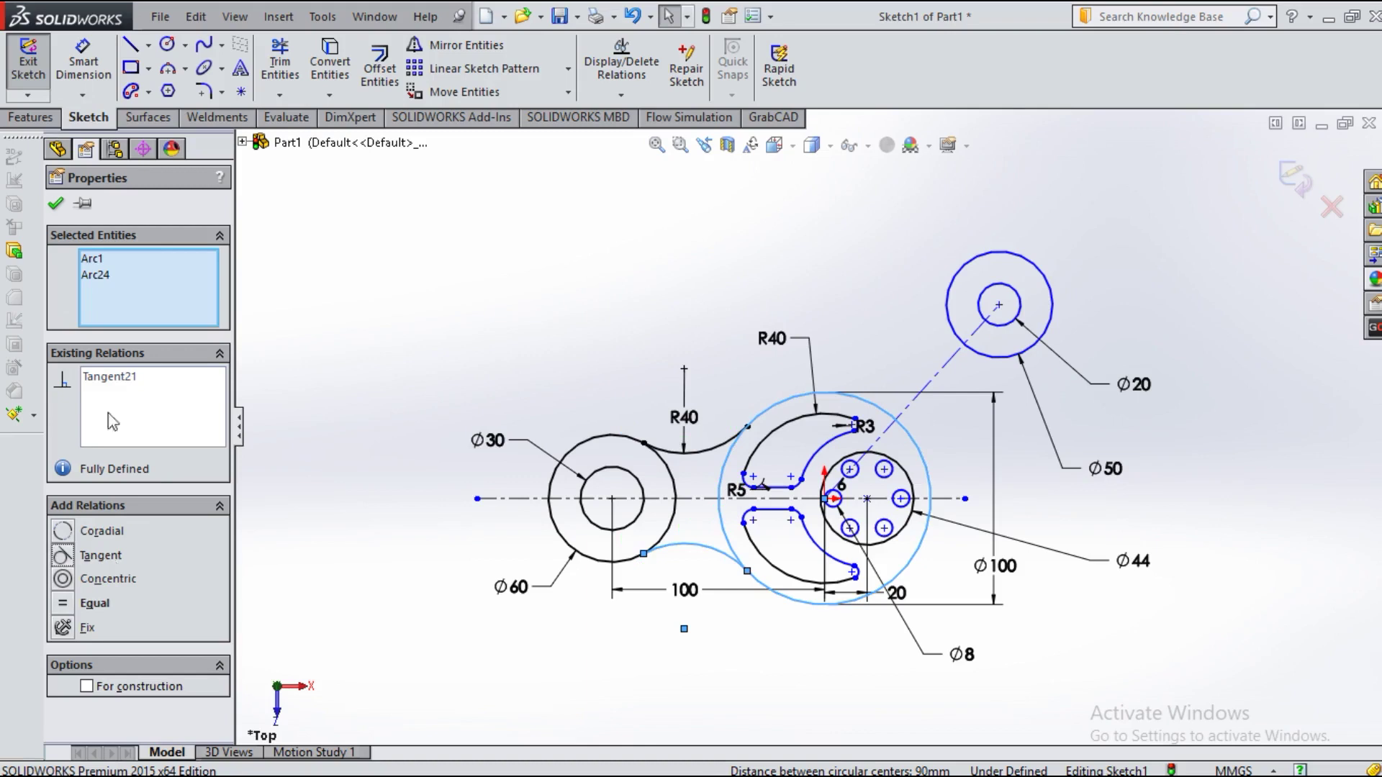
click(56, 205)
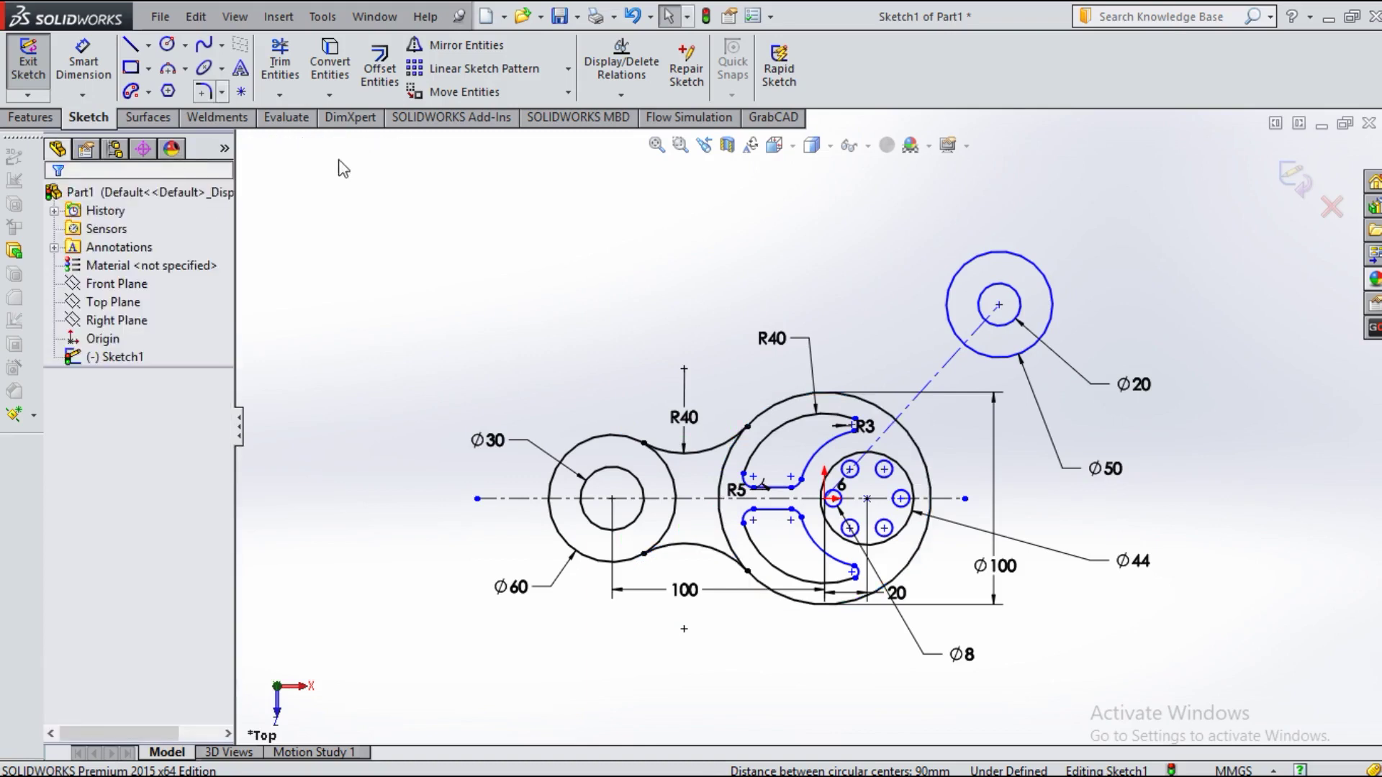
Step: Draw a three-point arc from the top of the Ø100 circle to the Ø50 circle
click(168, 68)
click(854, 396)
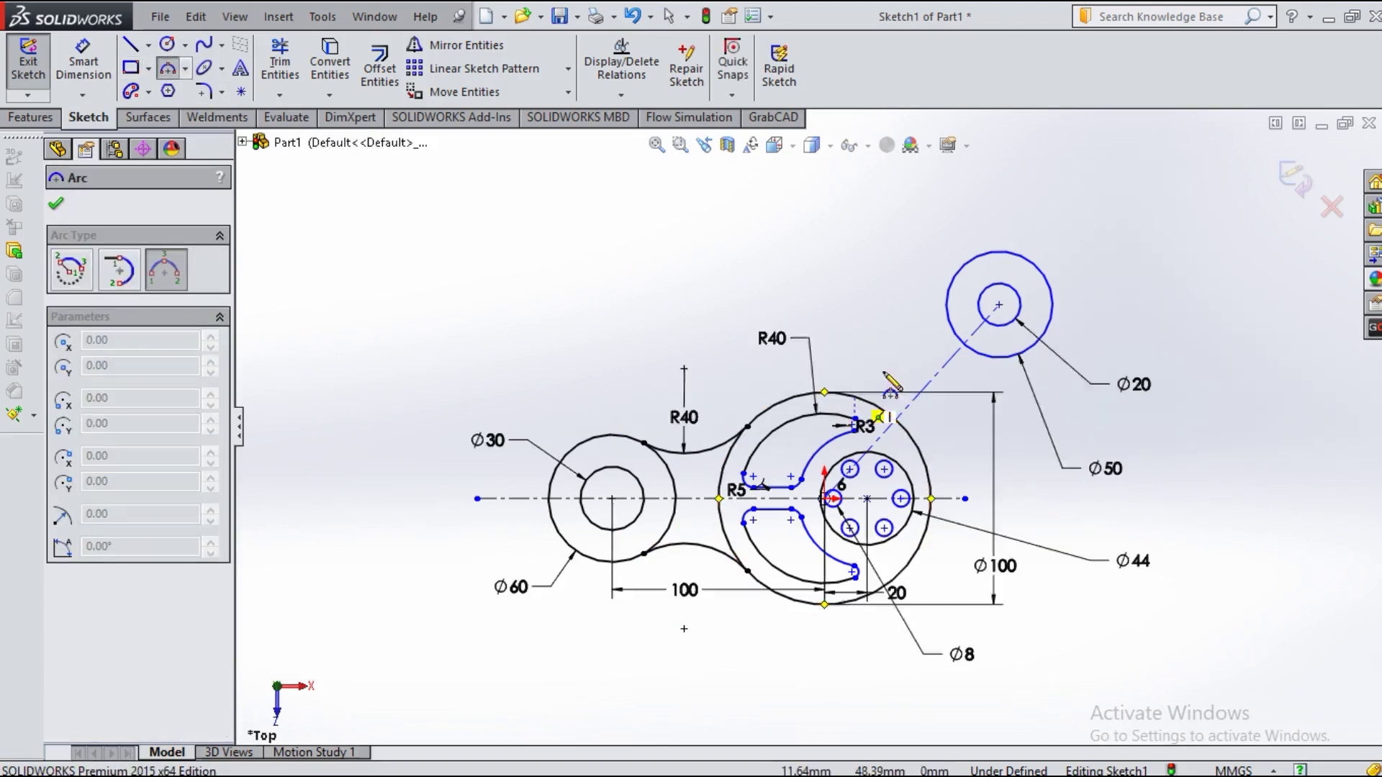
click(947, 296)
click(929, 353)
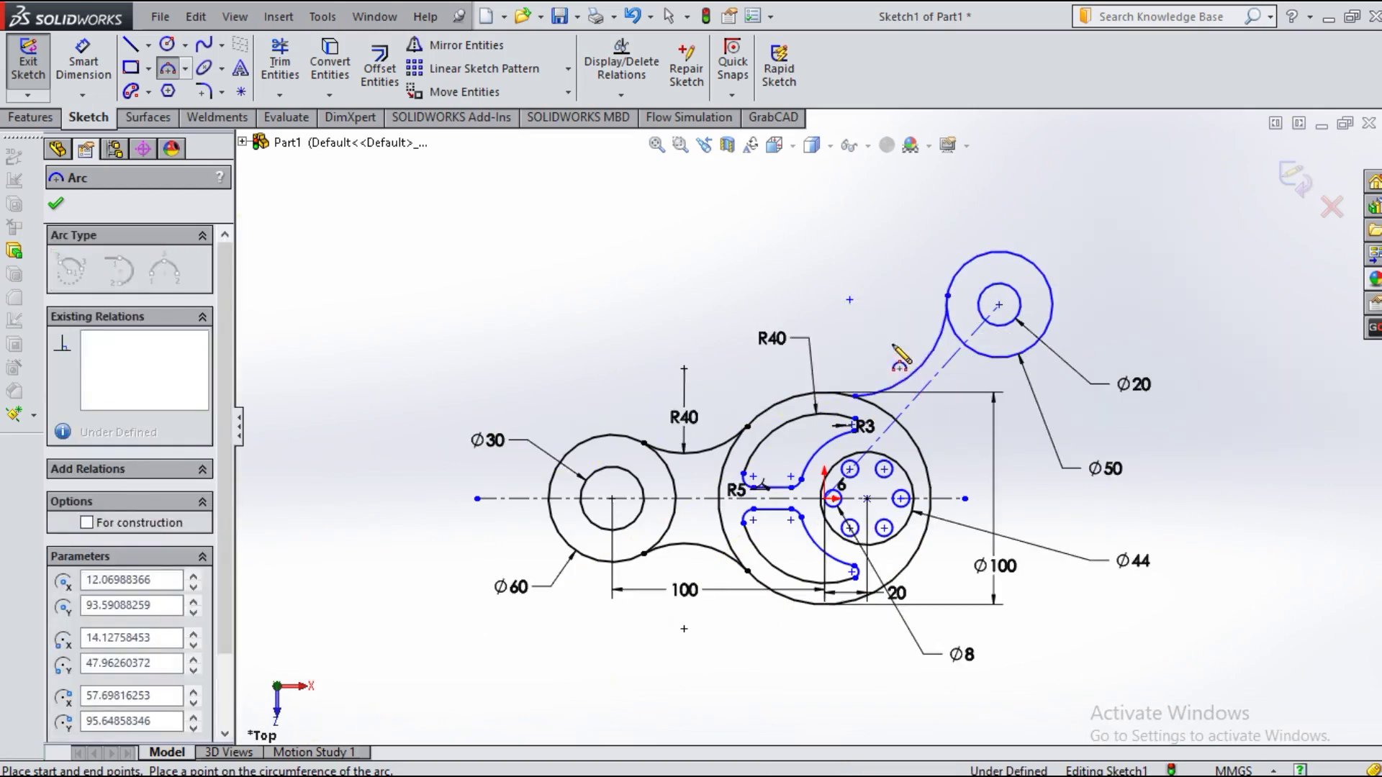
click(921, 364)
key(Escape)
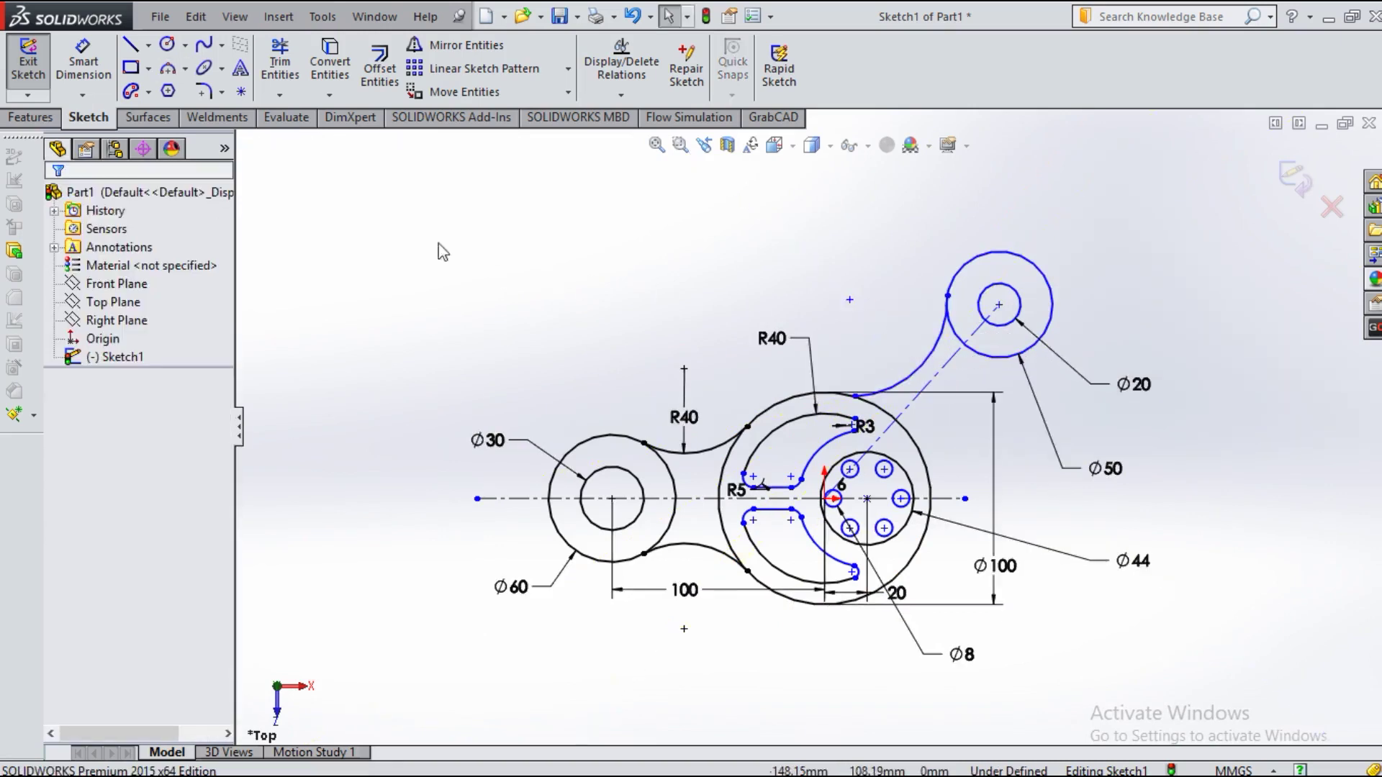
Step: Dimension the new connecting arc to R60
click(87, 77)
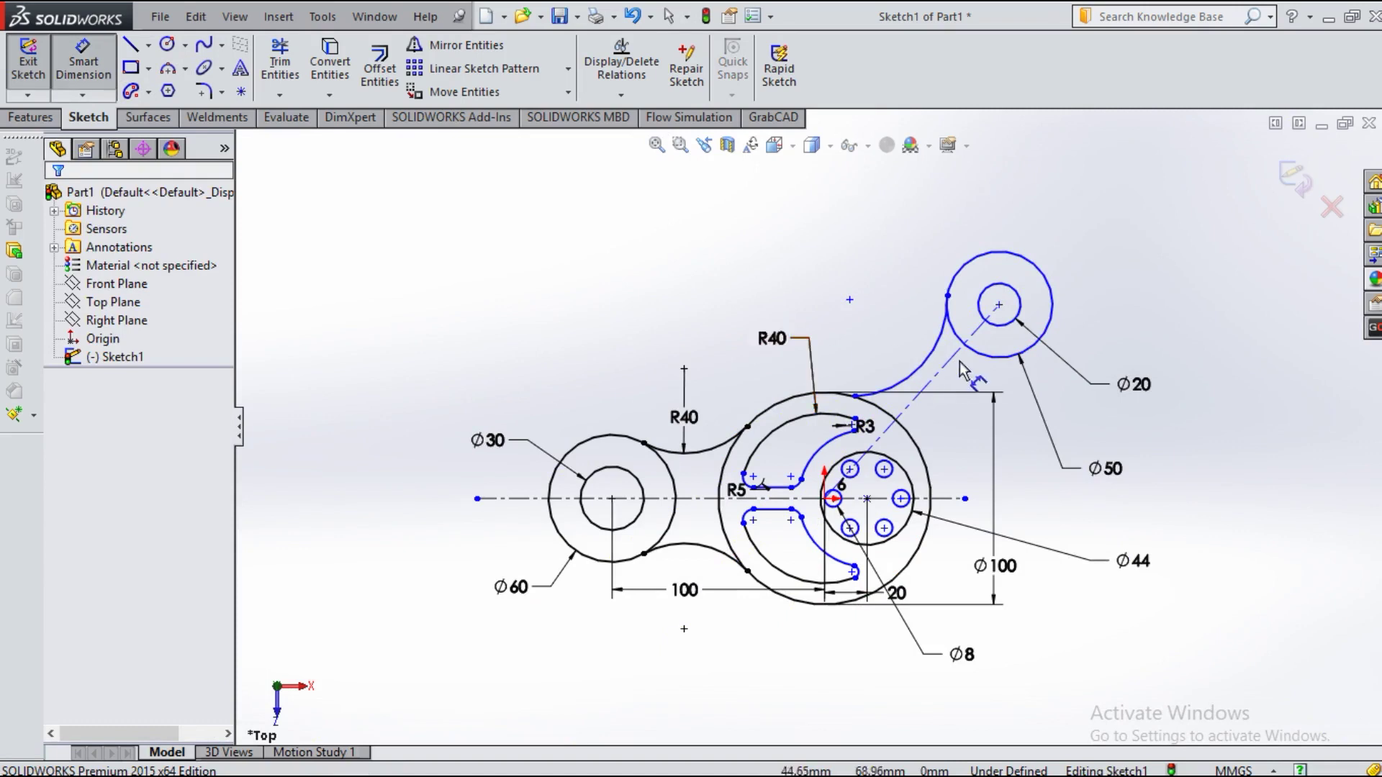
click(928, 369)
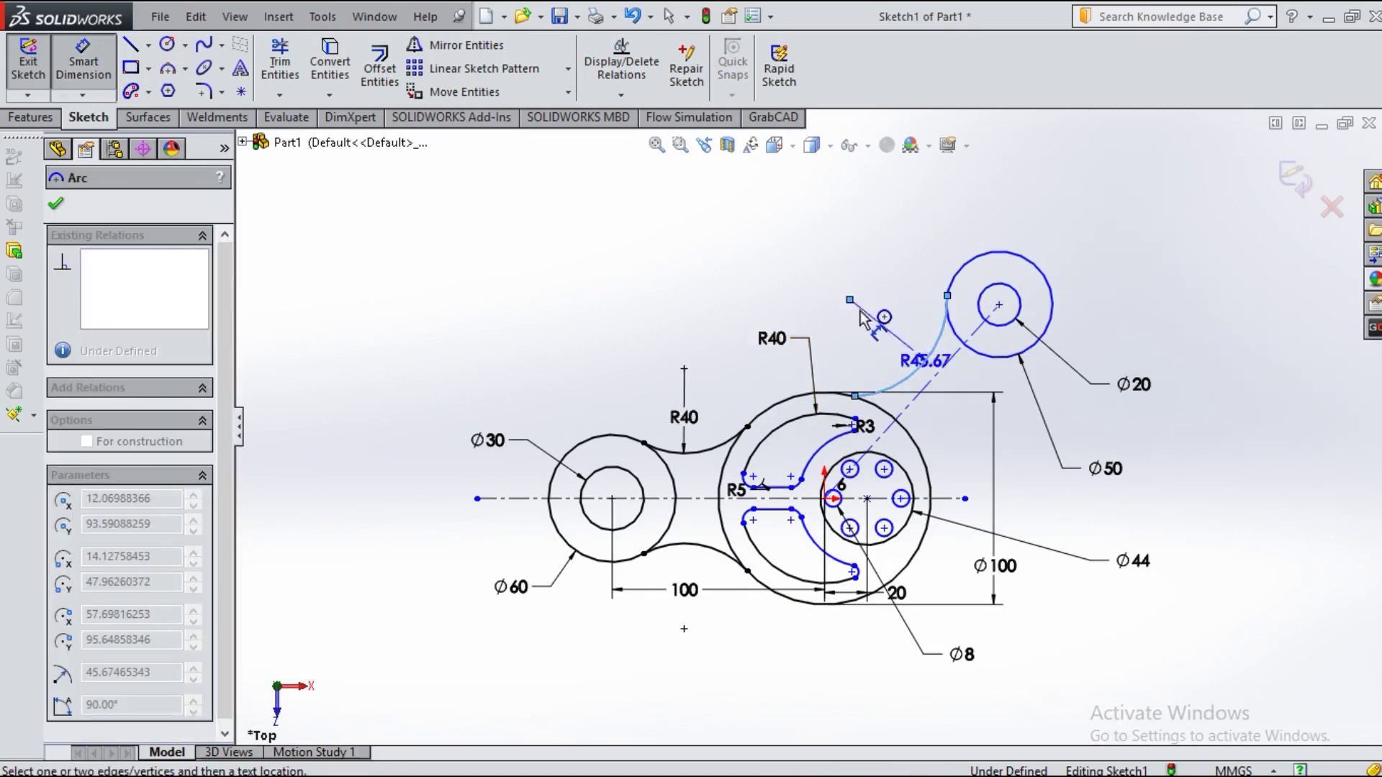
click(864, 313)
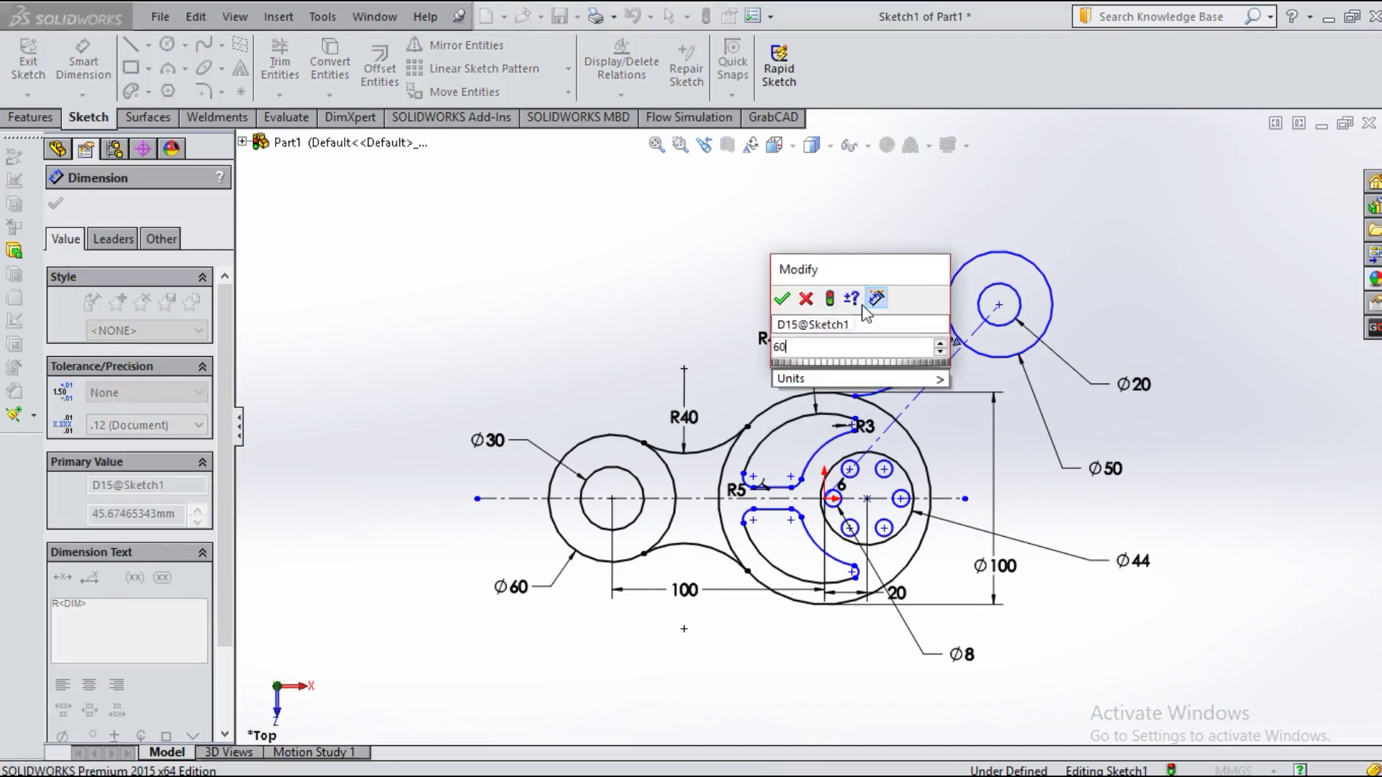
key(Return)
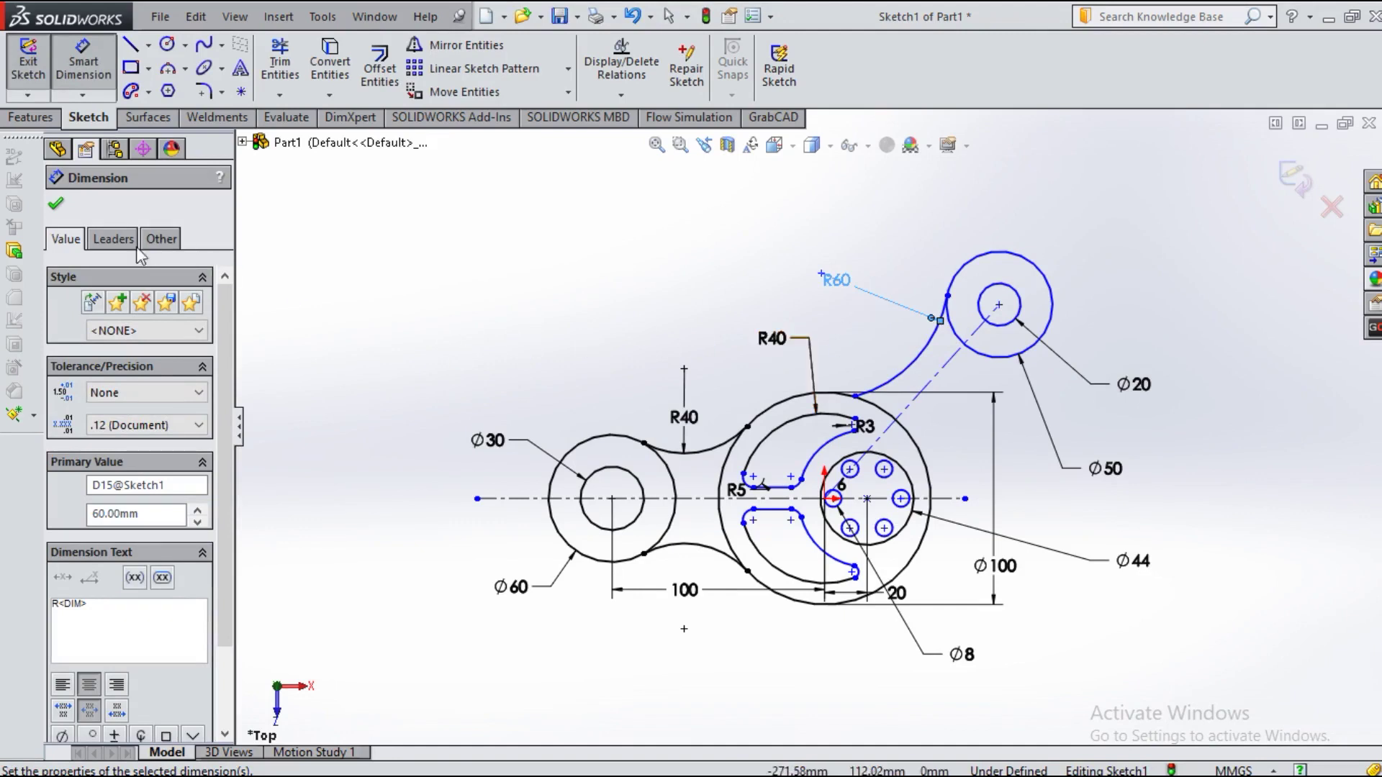
Step: Confirm the R60 dimension and make the R60 arc tangent to the Ø100 circle
click(57, 209)
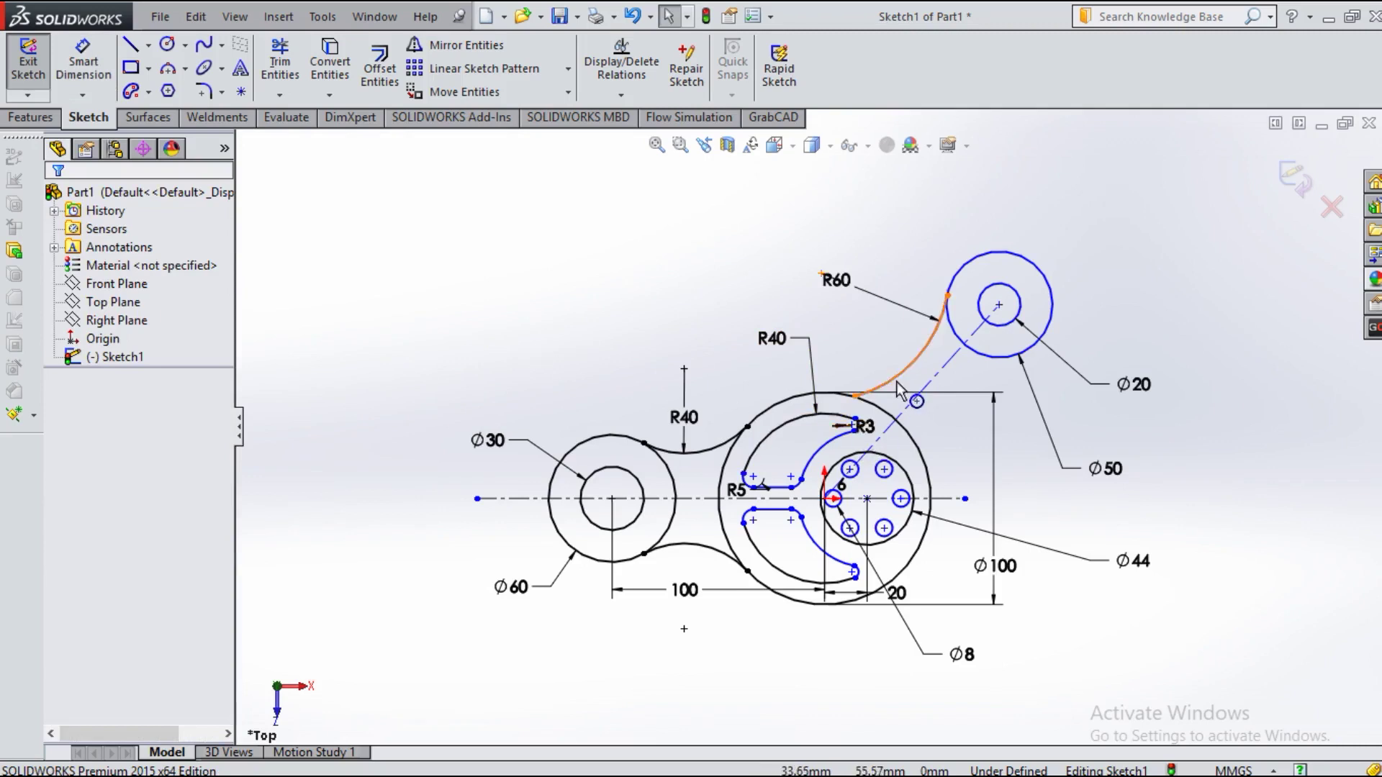
click(903, 360)
click(833, 393)
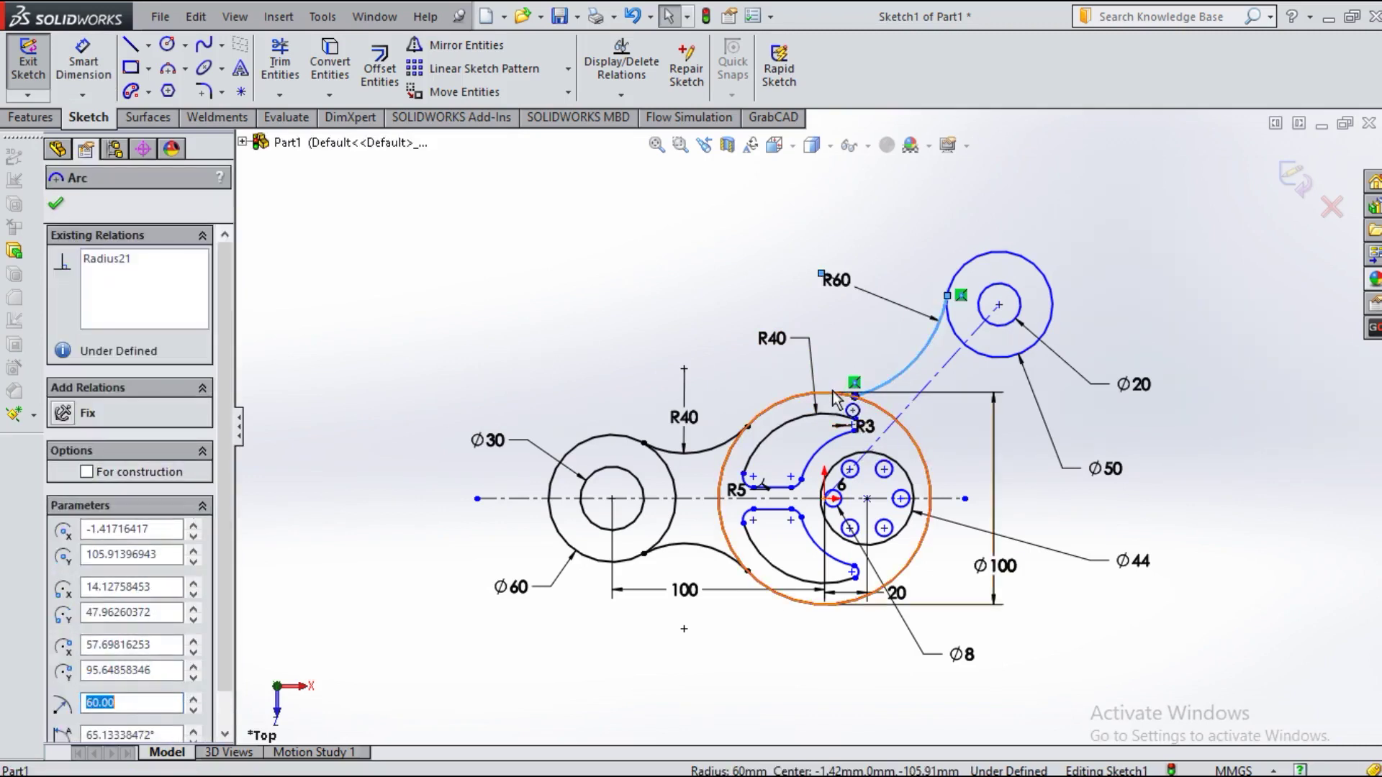
ctrl+click(833, 393)
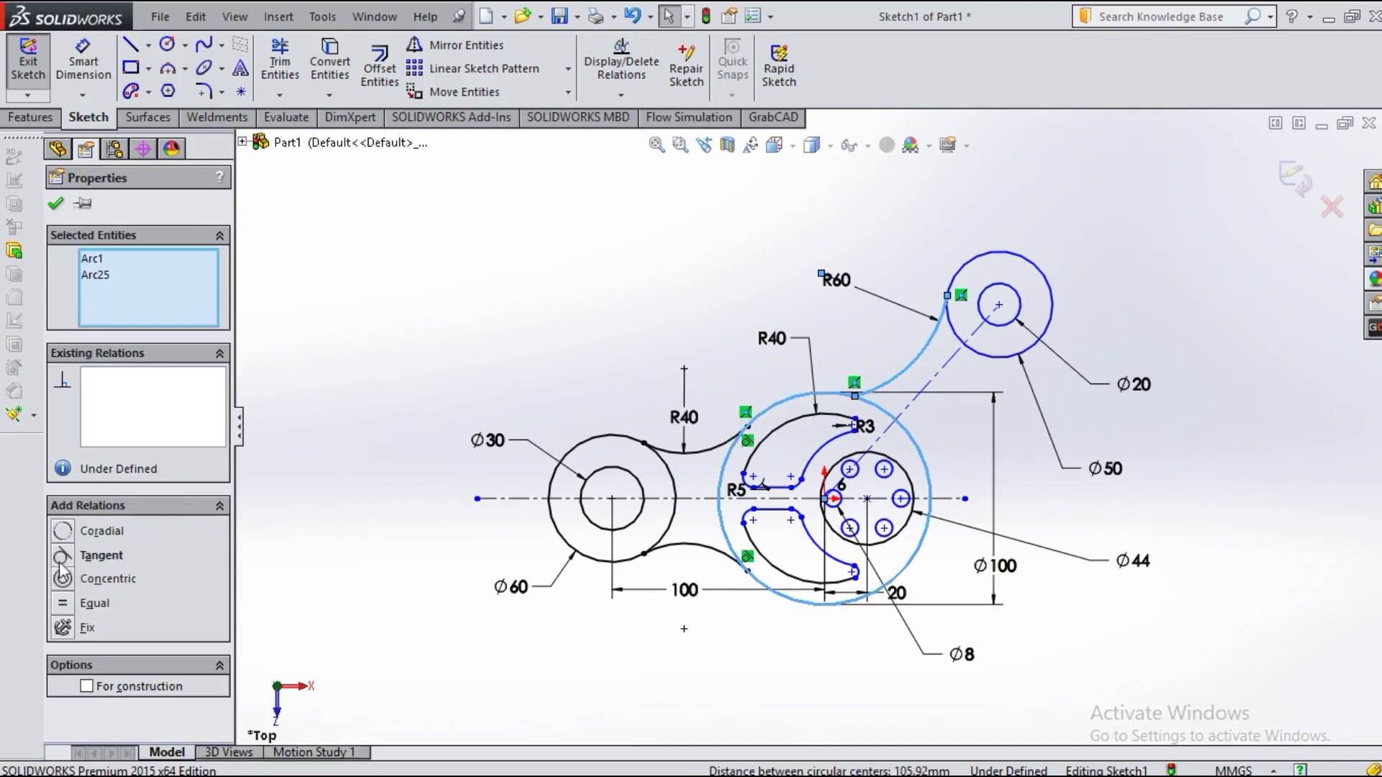
click(97, 565)
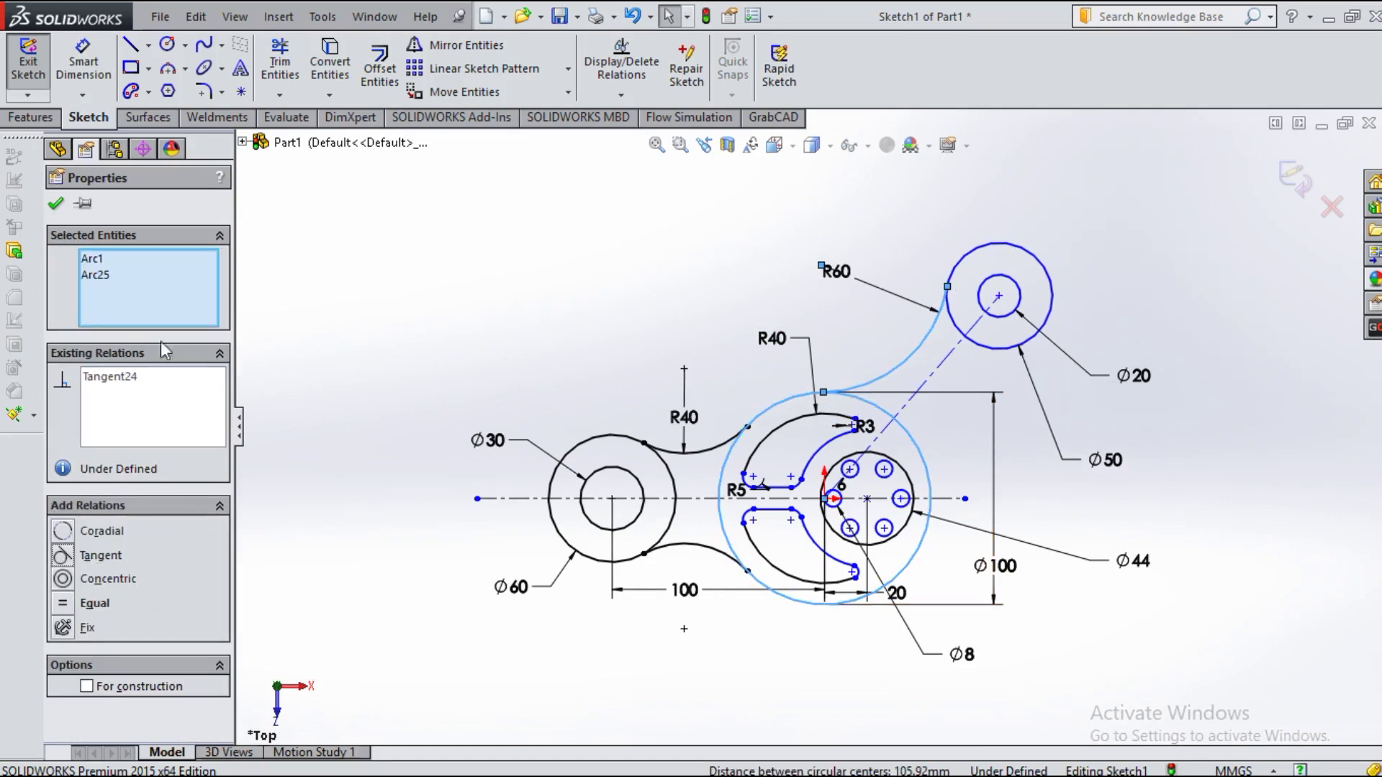
click(55, 207)
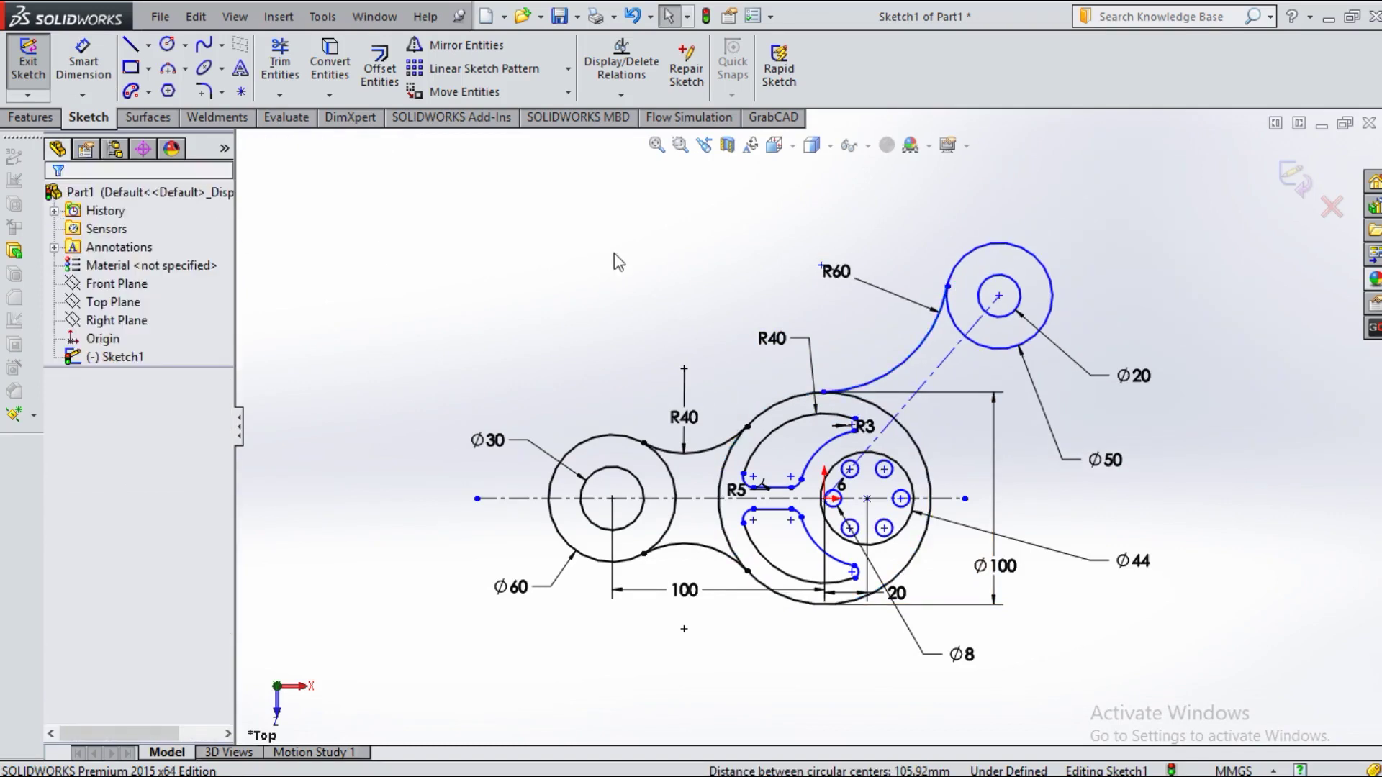
Step: Make the R60 arc tangent to the Ø50 circle as well
click(930, 330)
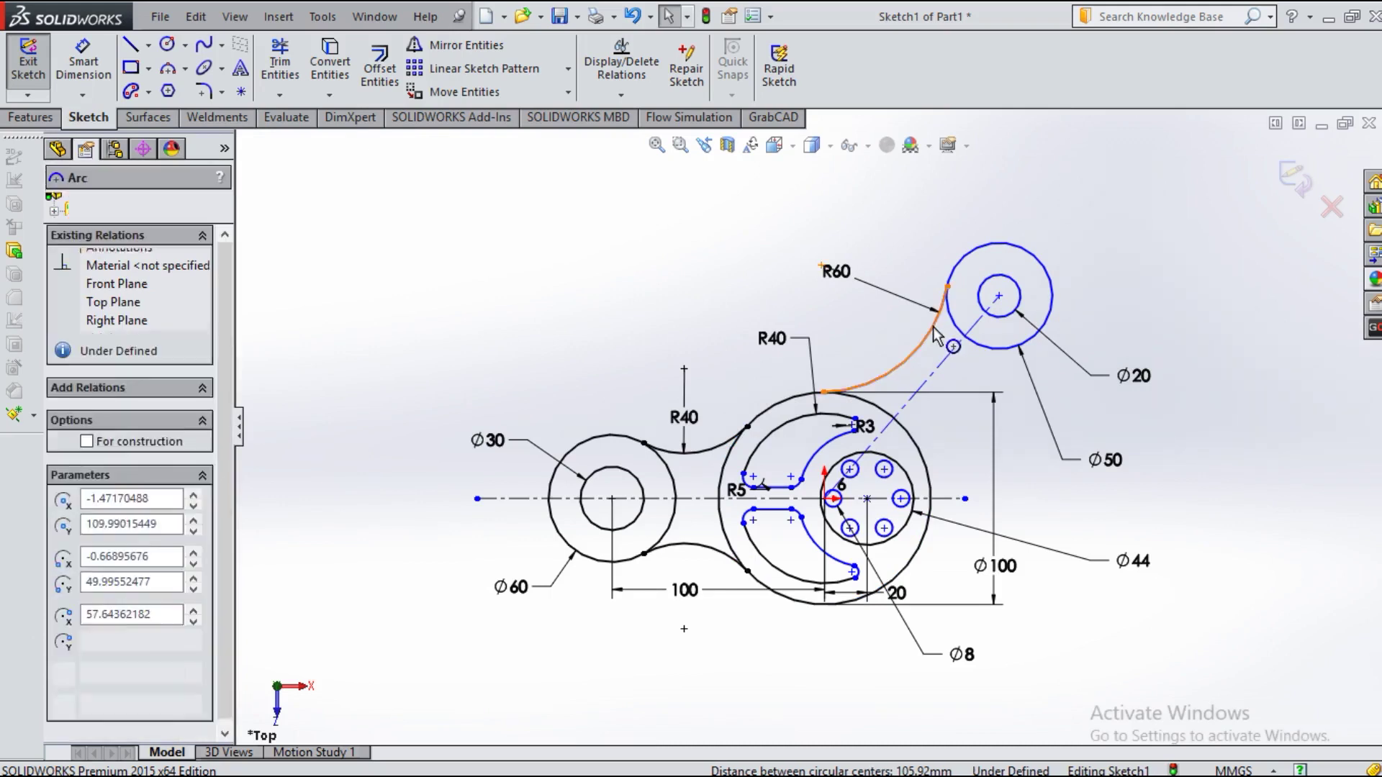
key(Escape)
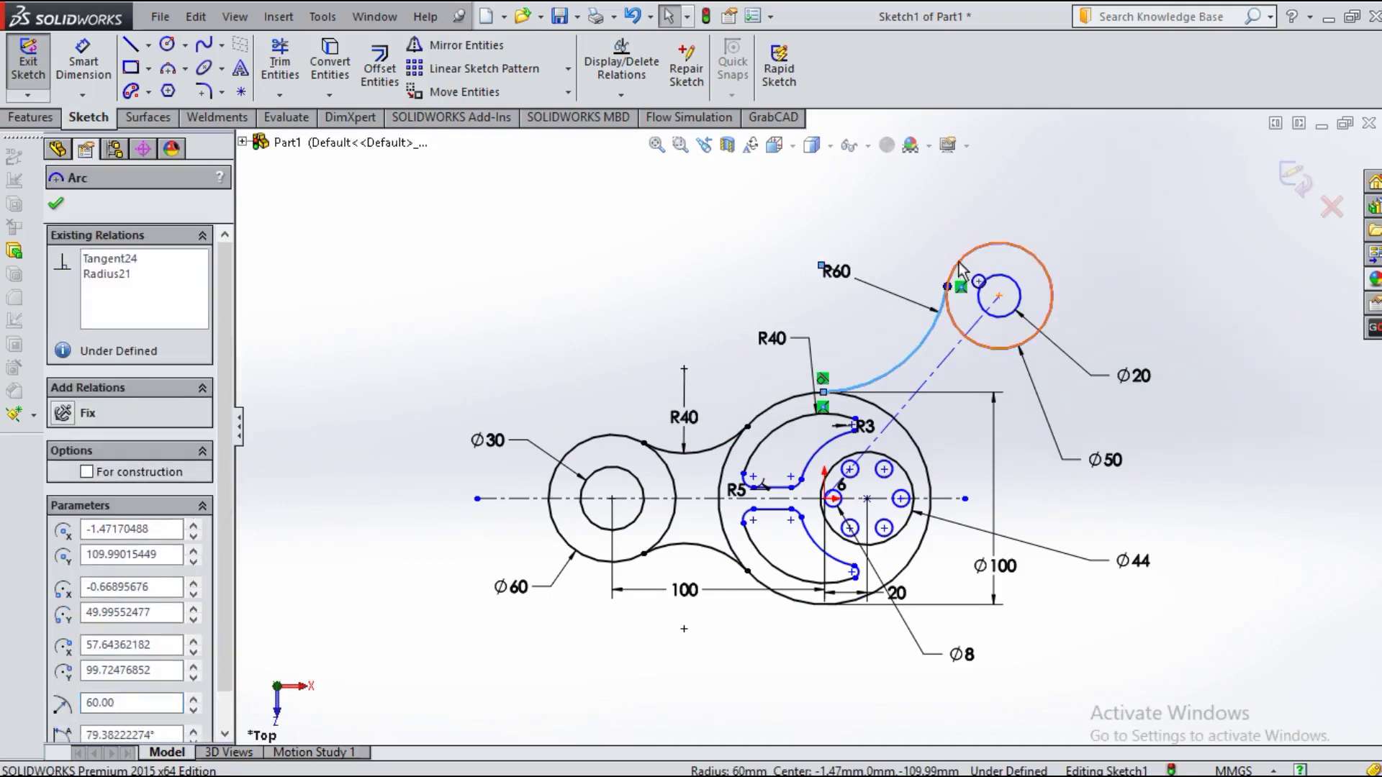
ctrl+click(959, 262)
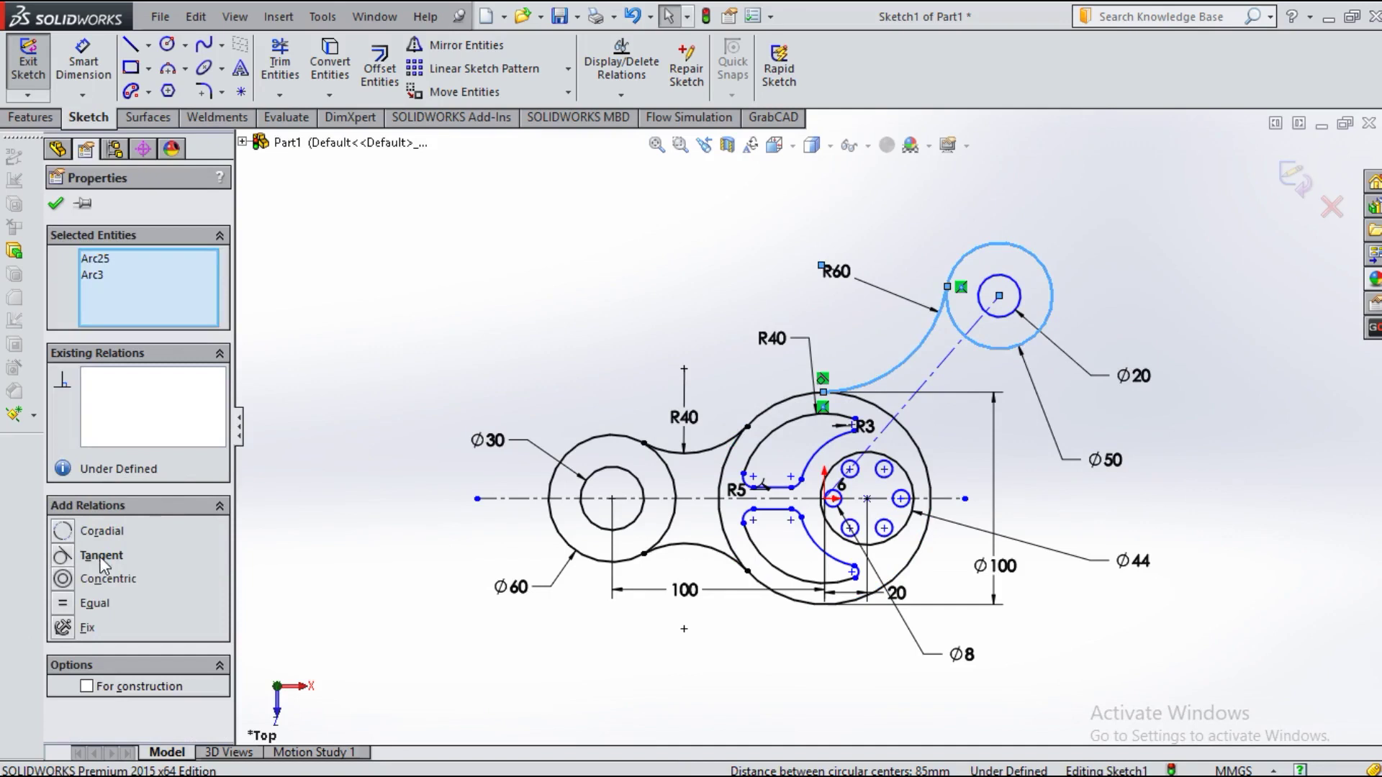
click(101, 556)
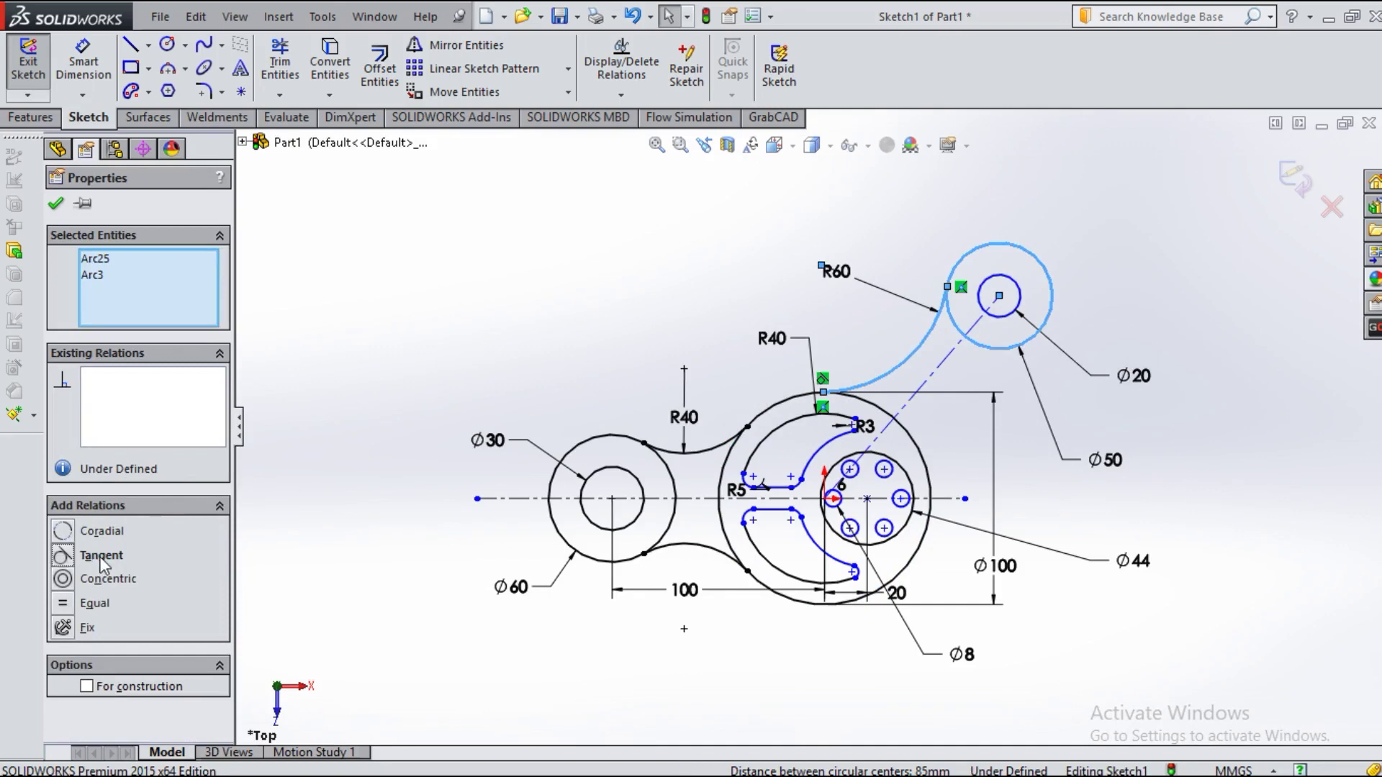
click(56, 204)
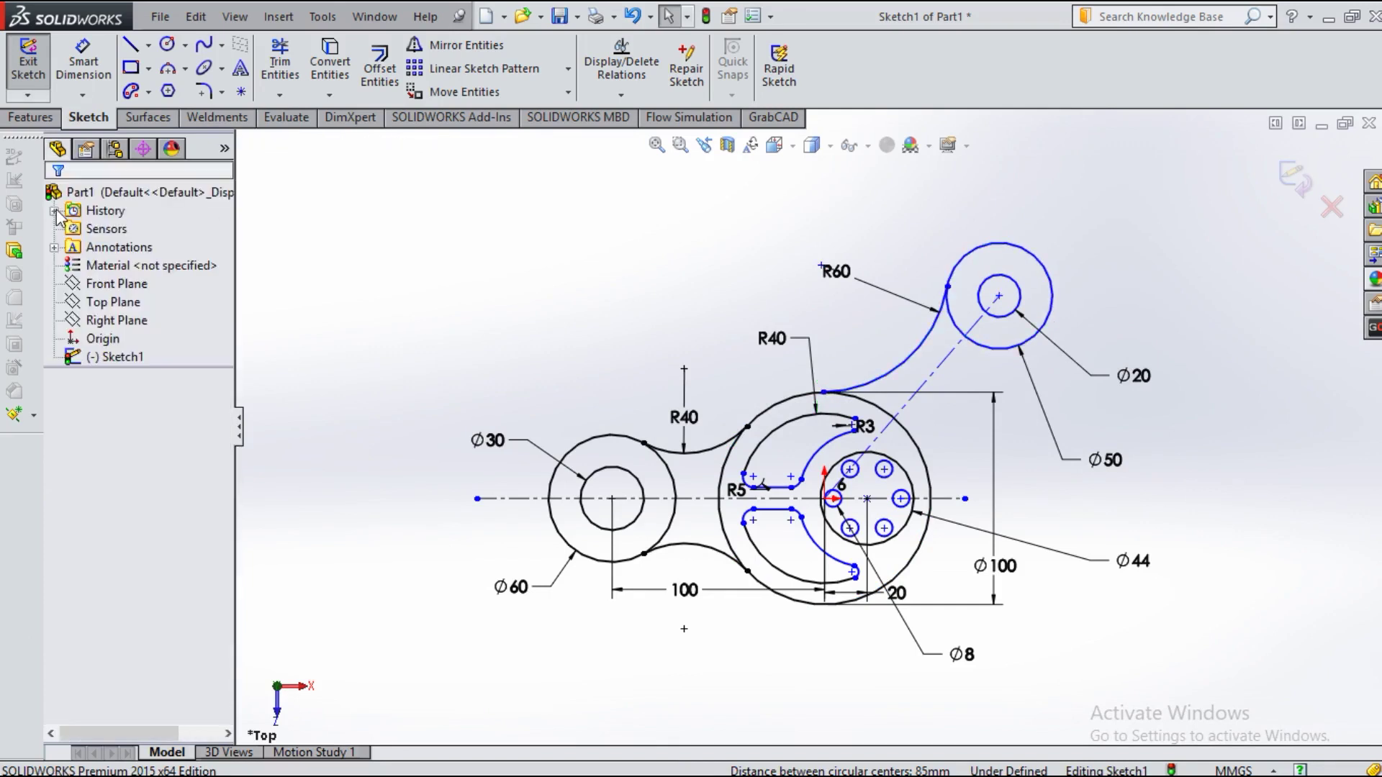
Step: Mirror the R60 arc about the dashed construction centre line to create the opposite arc
click(468, 46)
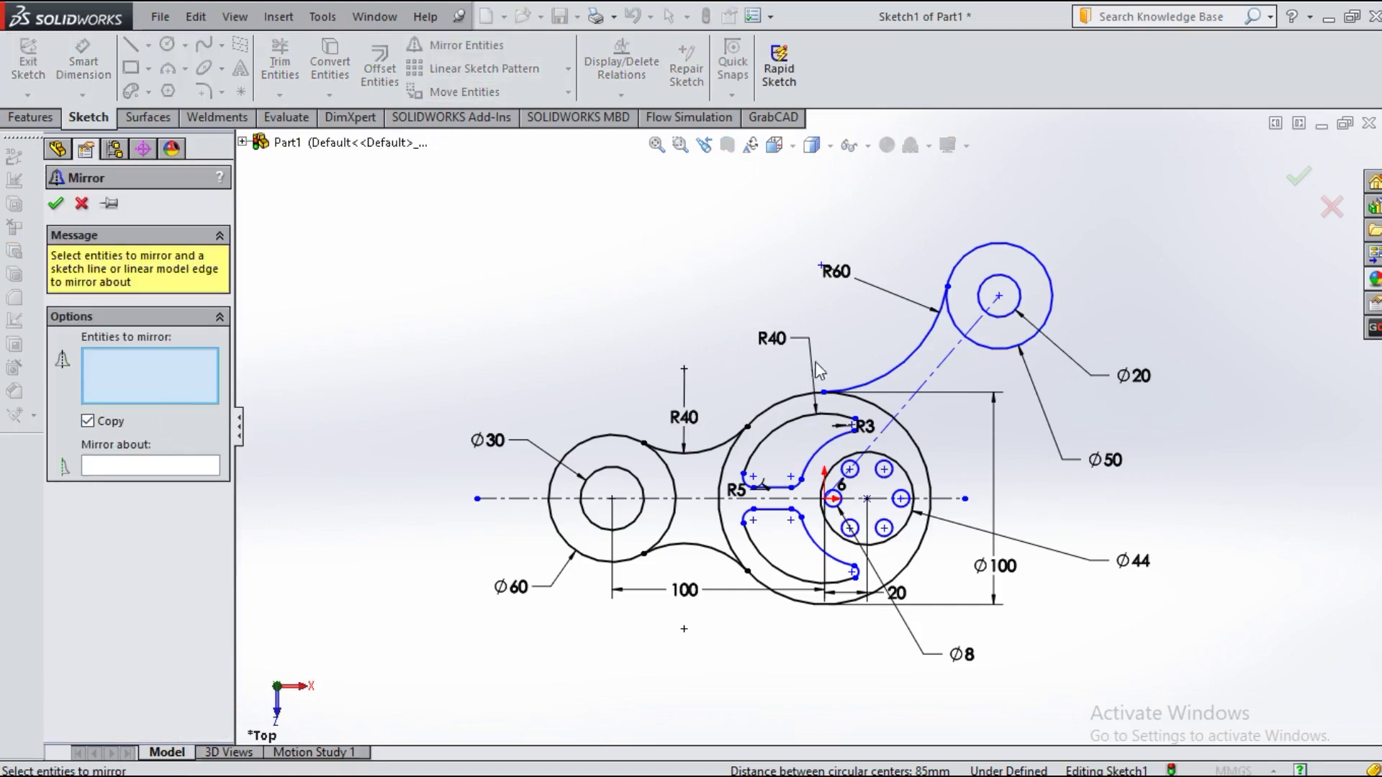
click(901, 378)
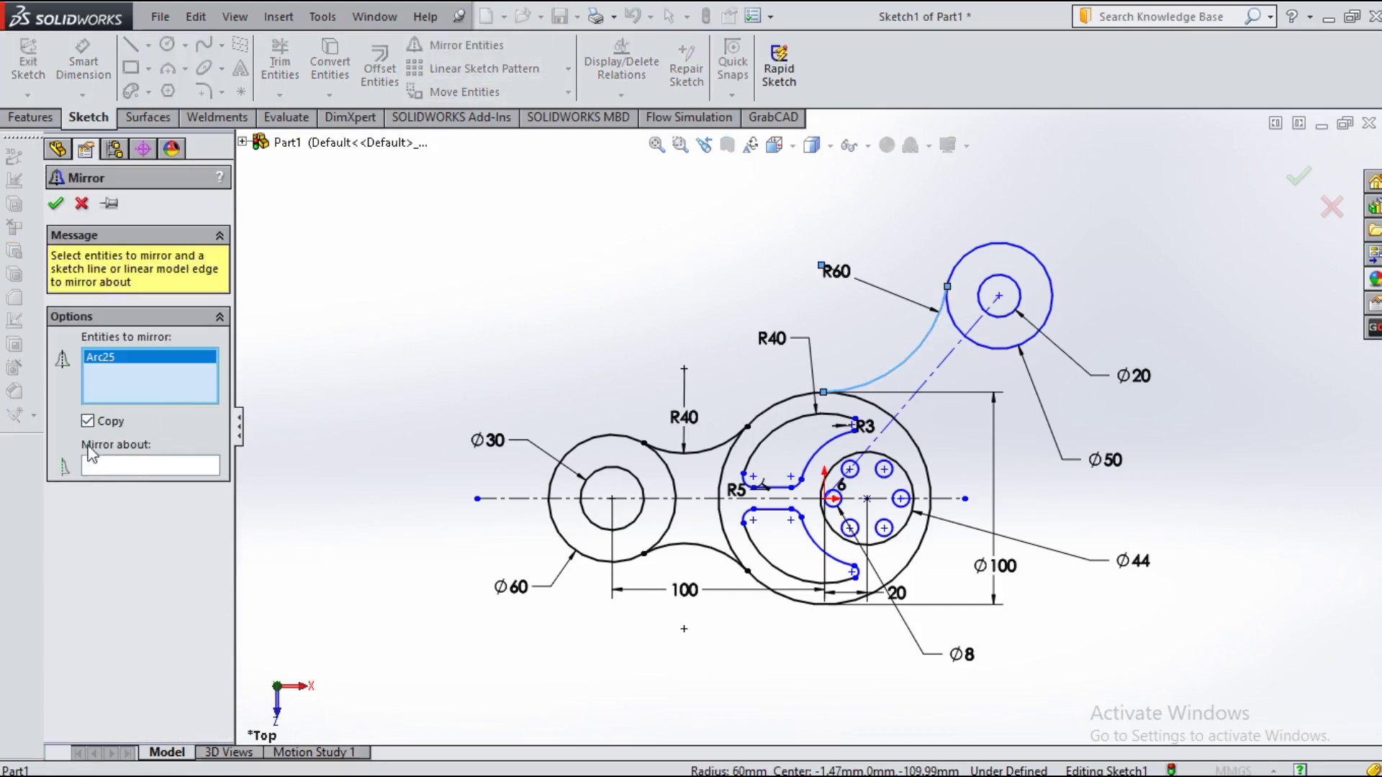
click(132, 468)
click(945, 367)
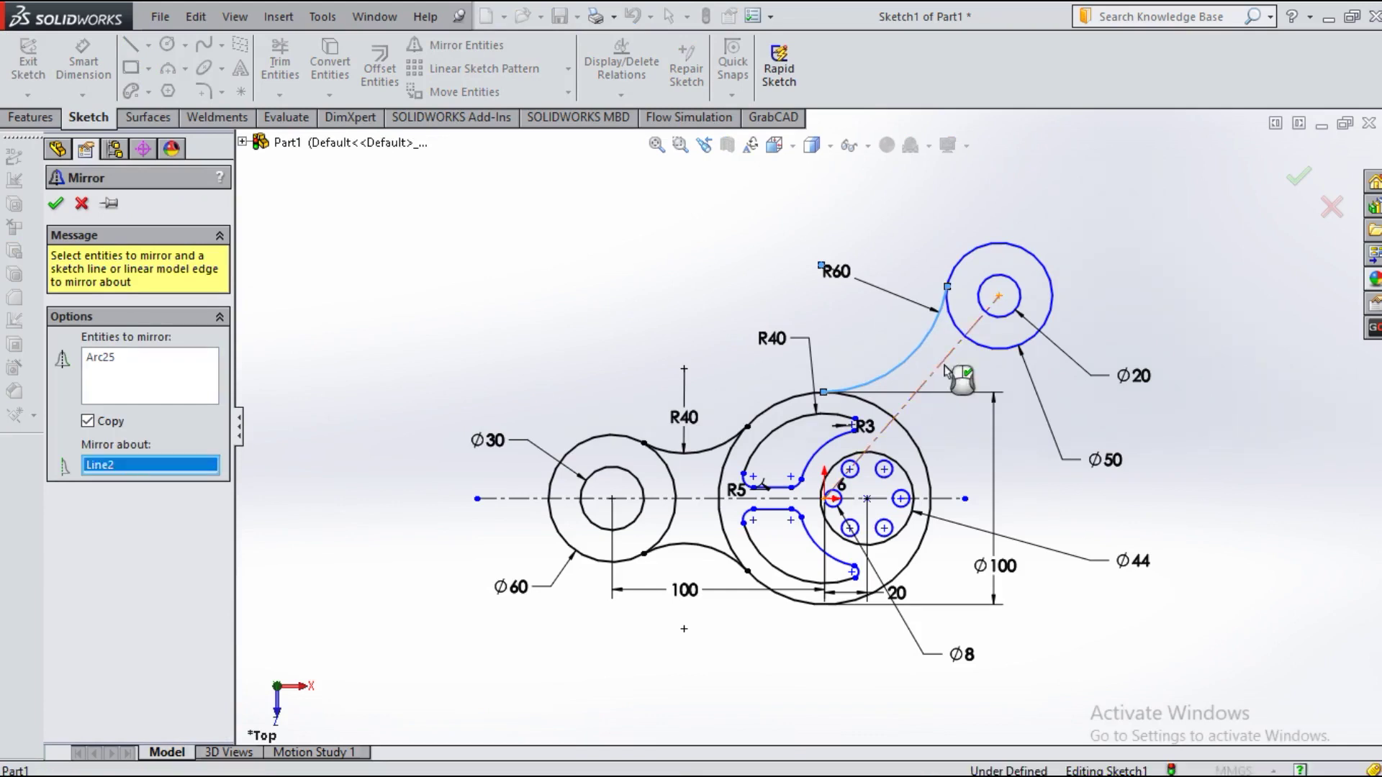
click(56, 204)
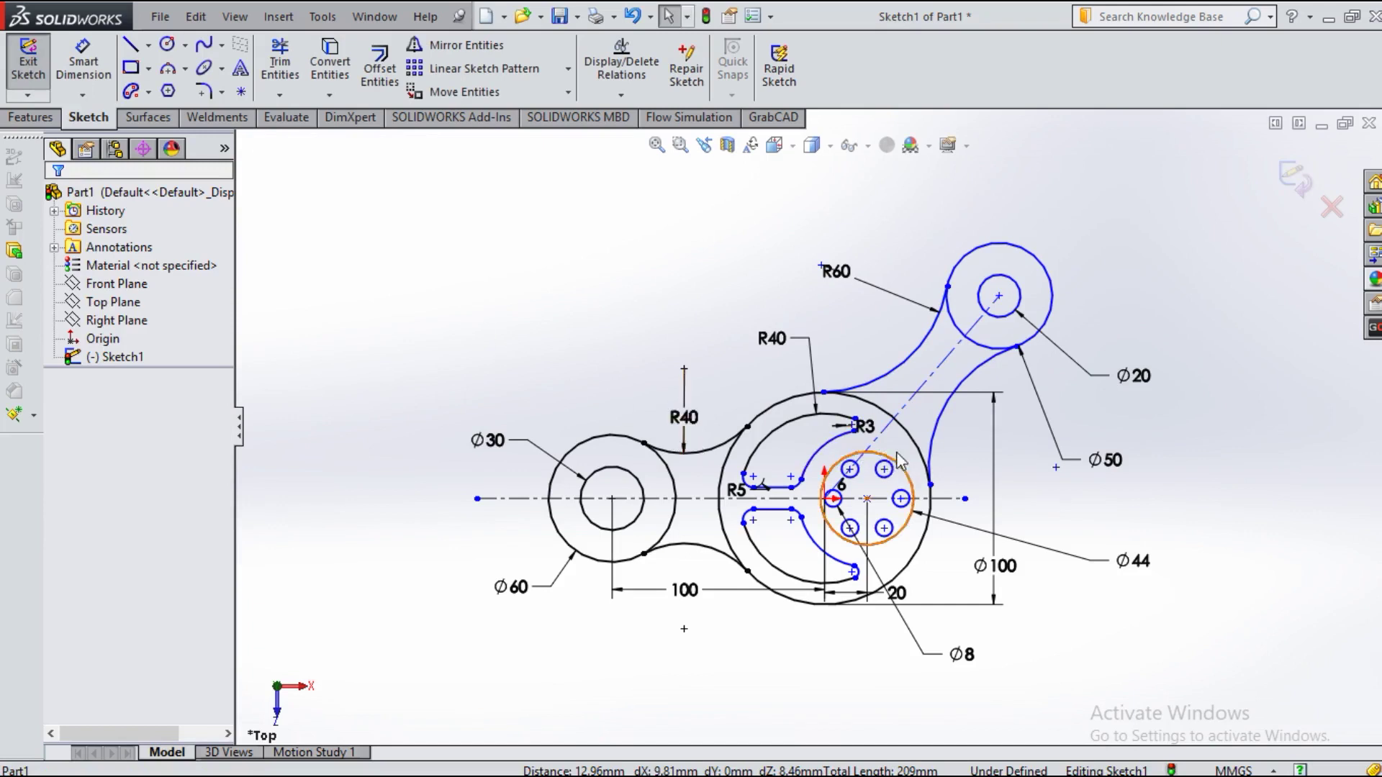
Step: Add a tangent relation between the mirrored arc and the Ø100 circle
click(934, 432)
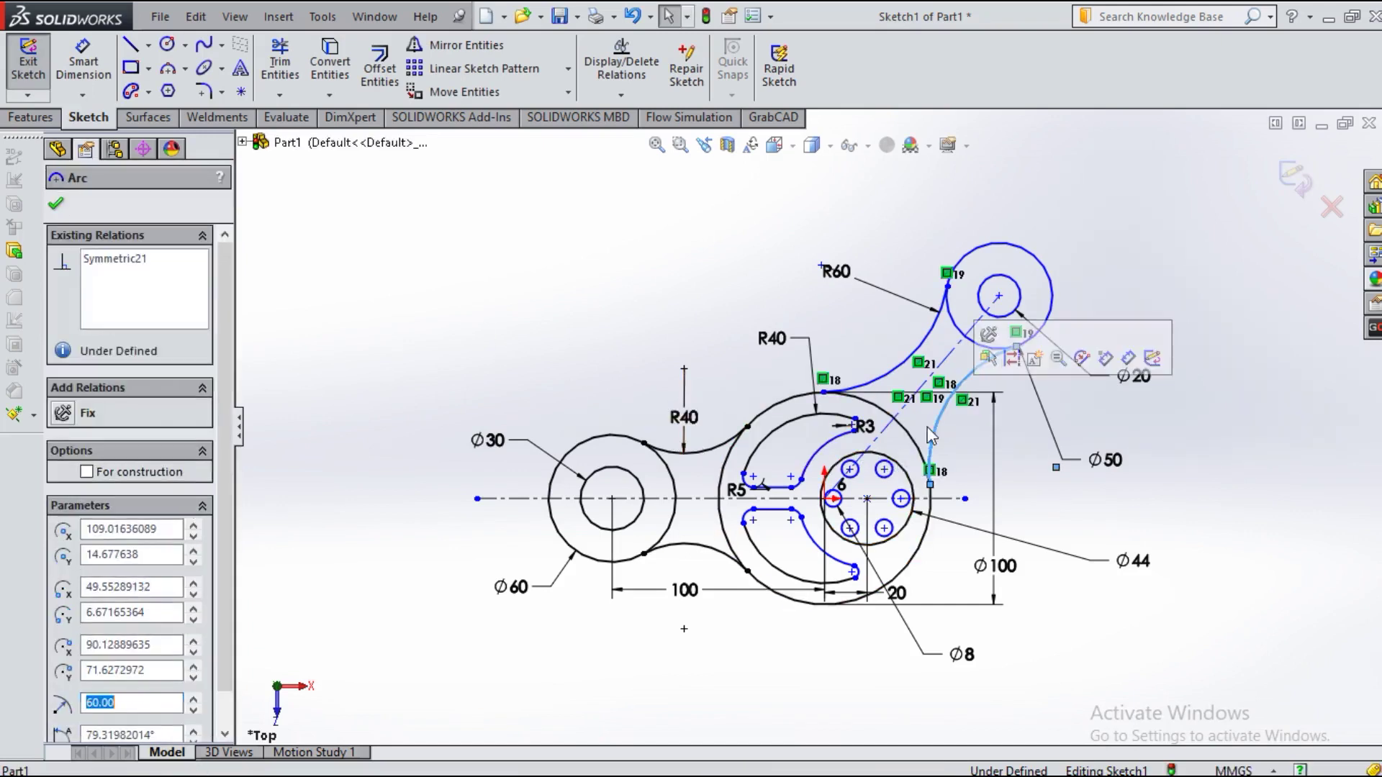
click(920, 450)
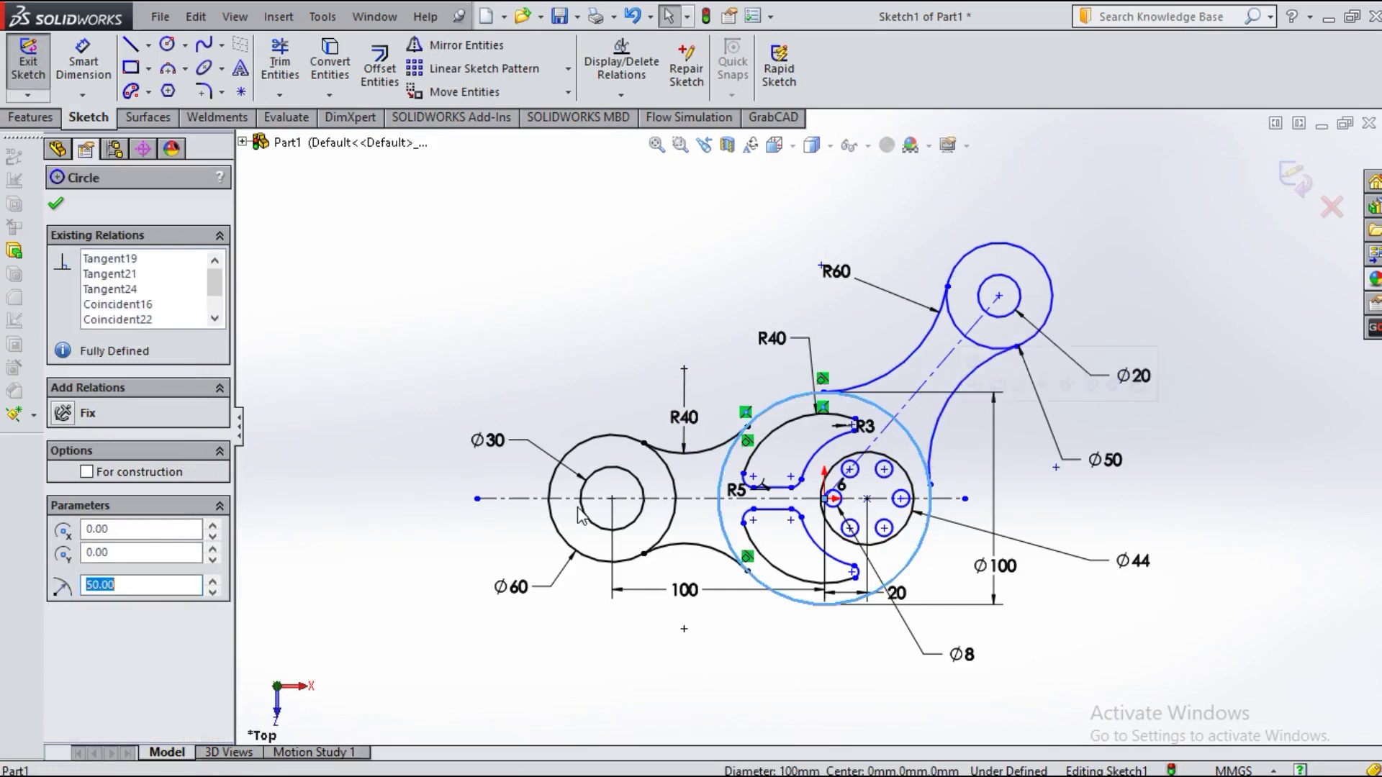
click(935, 443)
ctrl+click(892, 359)
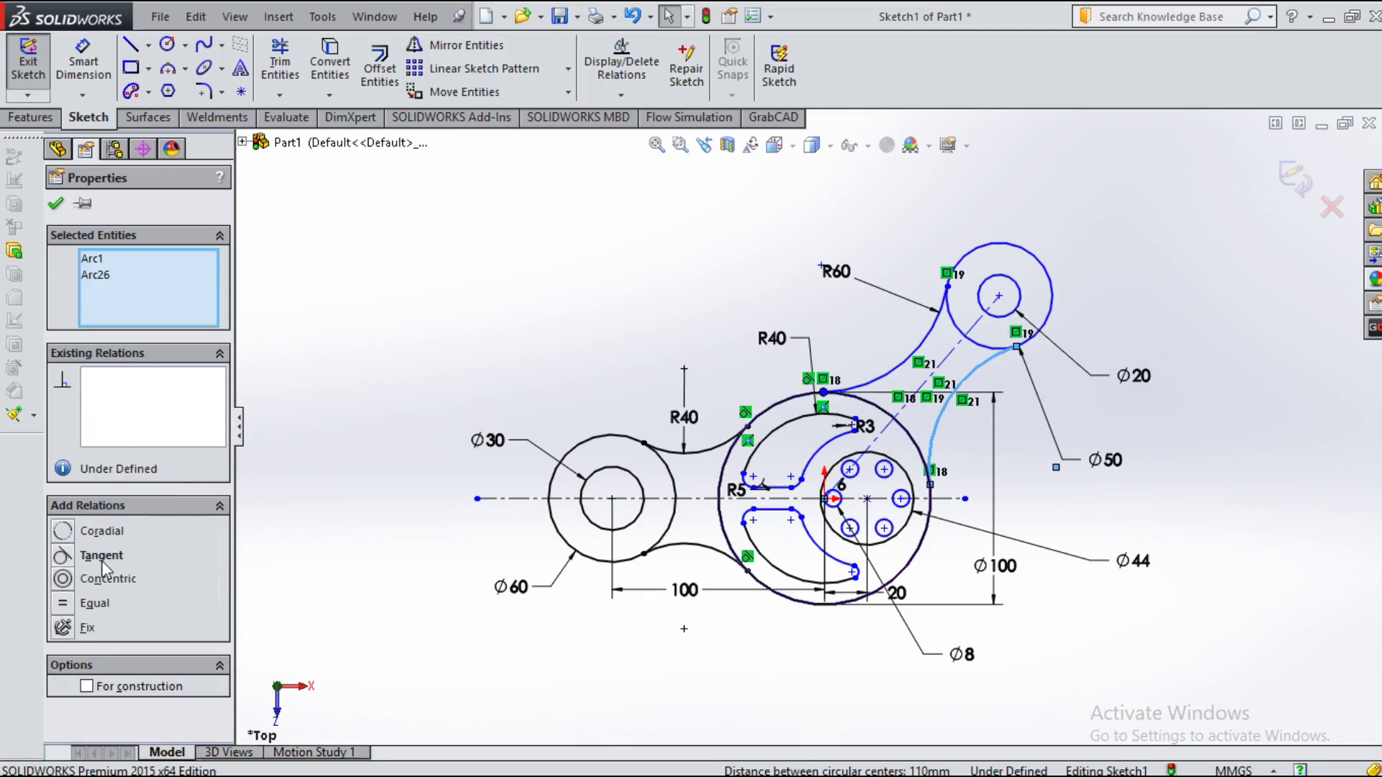
click(101, 556)
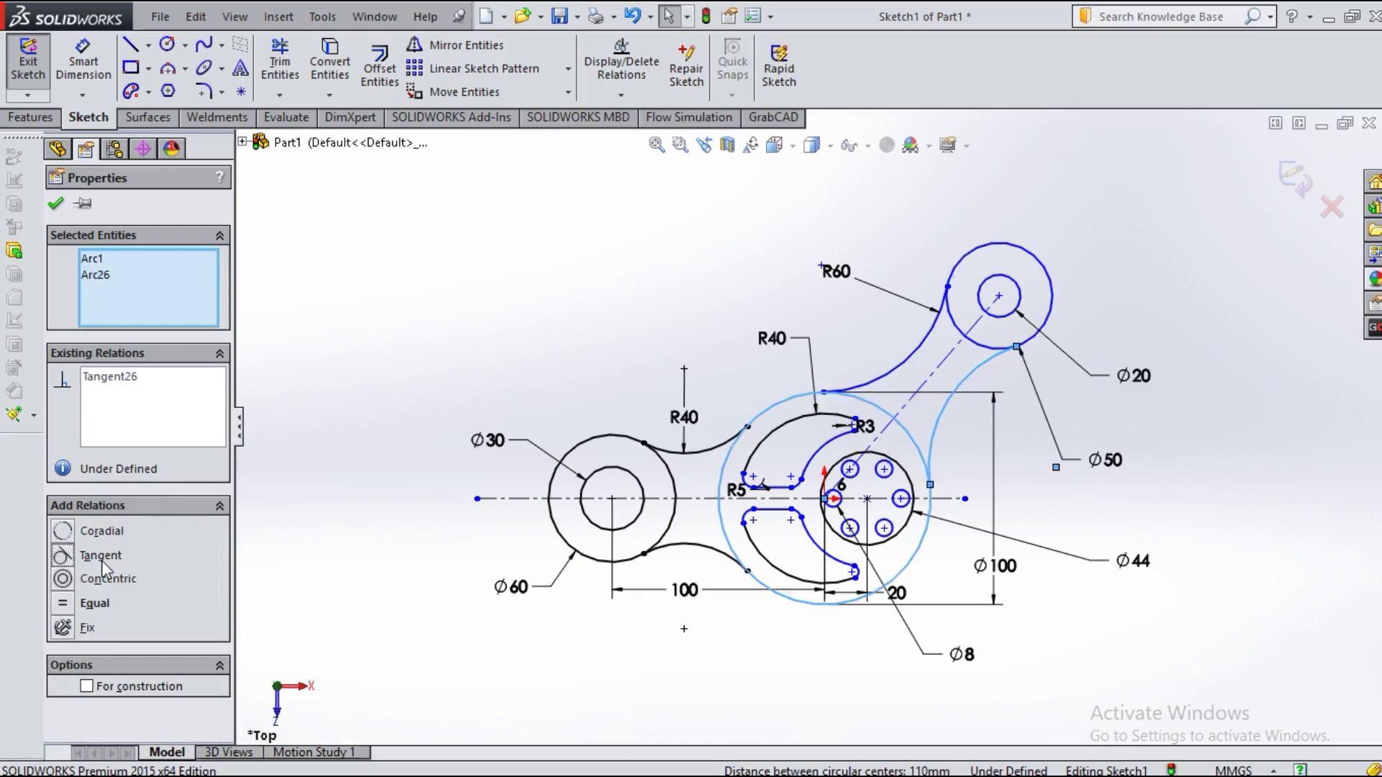
click(55, 203)
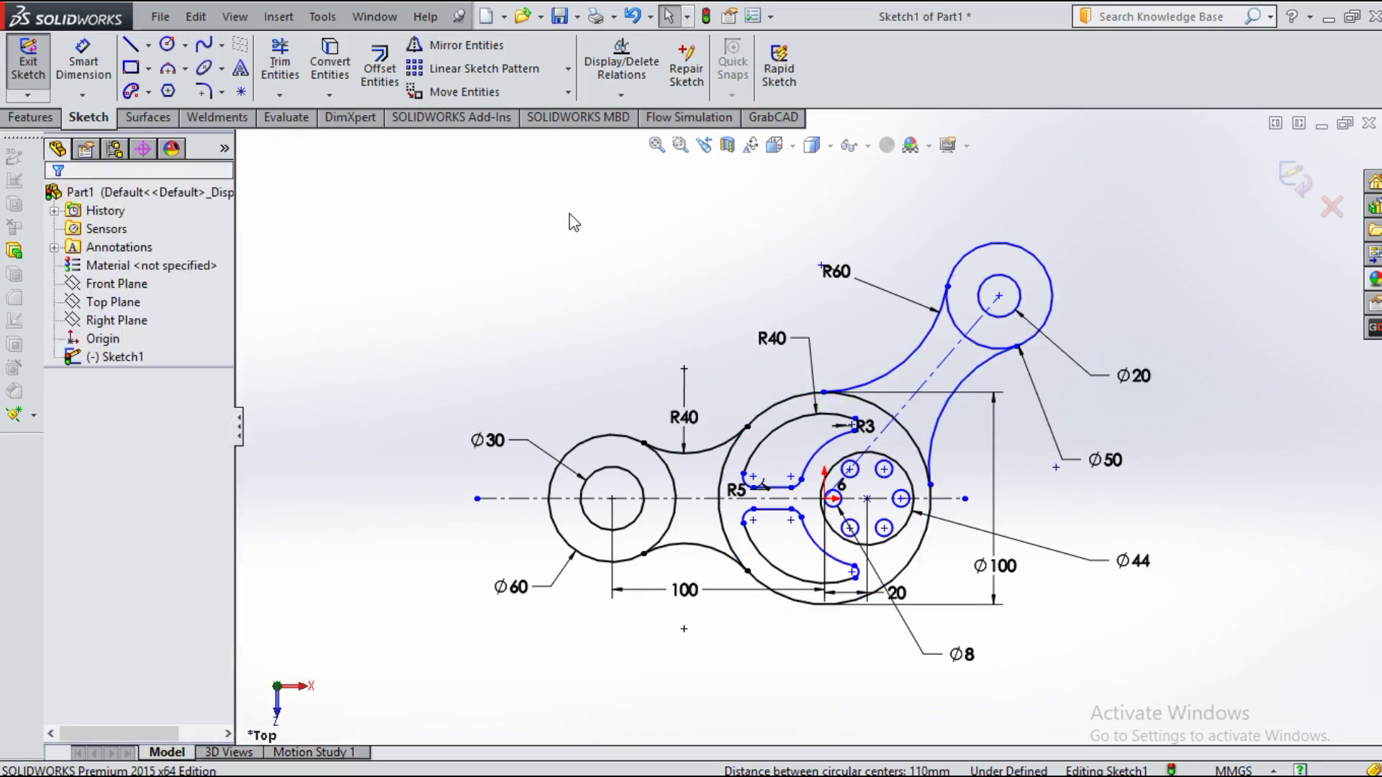
Step: Add a tangent relation between the mirrored arc and the Ø50 circle
click(983, 368)
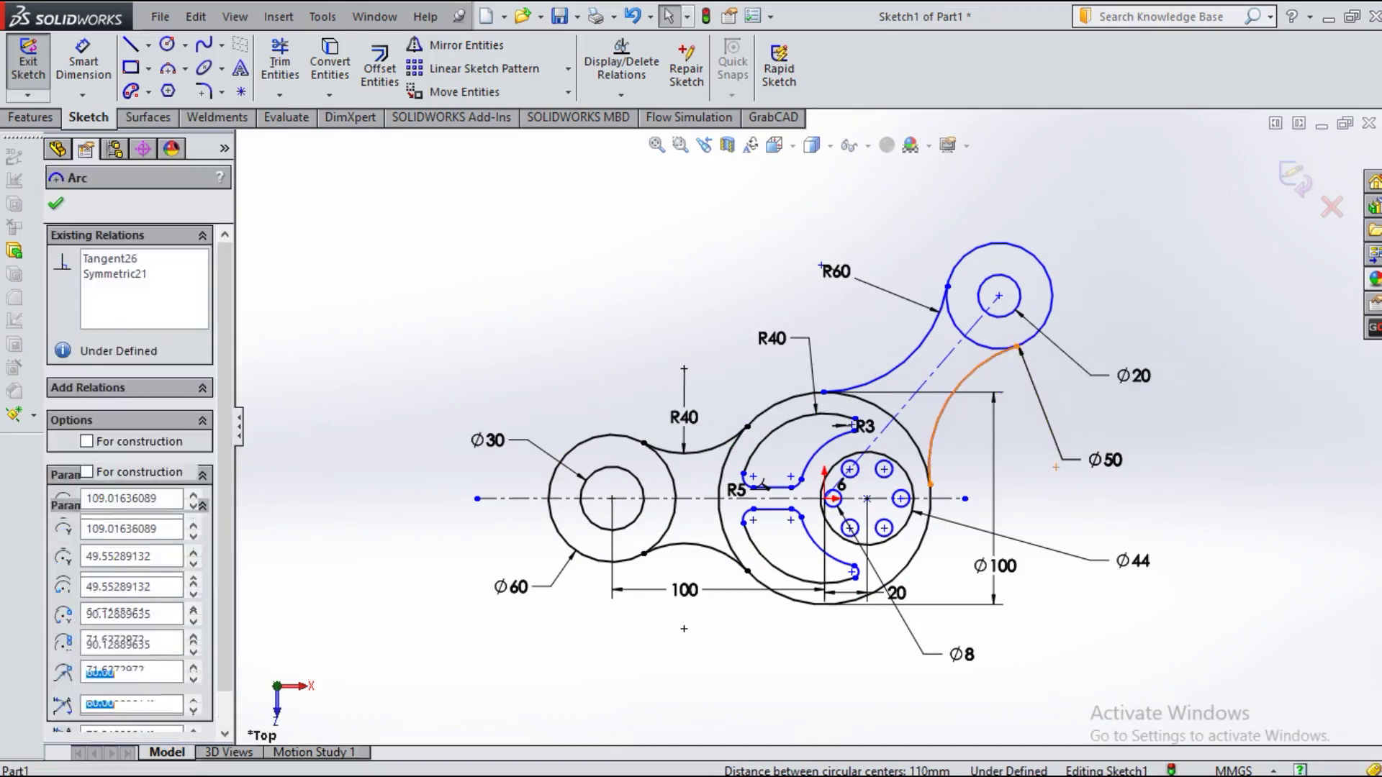
ctrl+click(1041, 349)
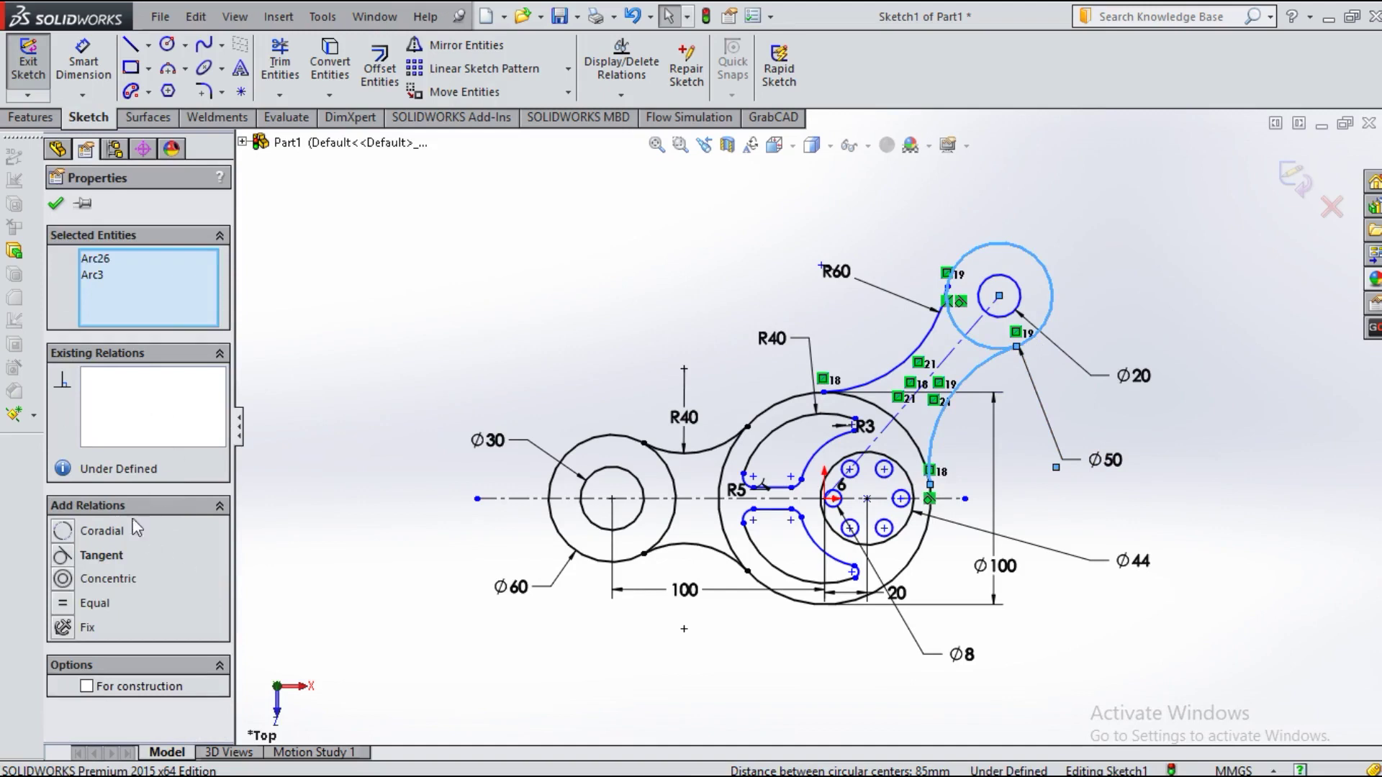
click(98, 555)
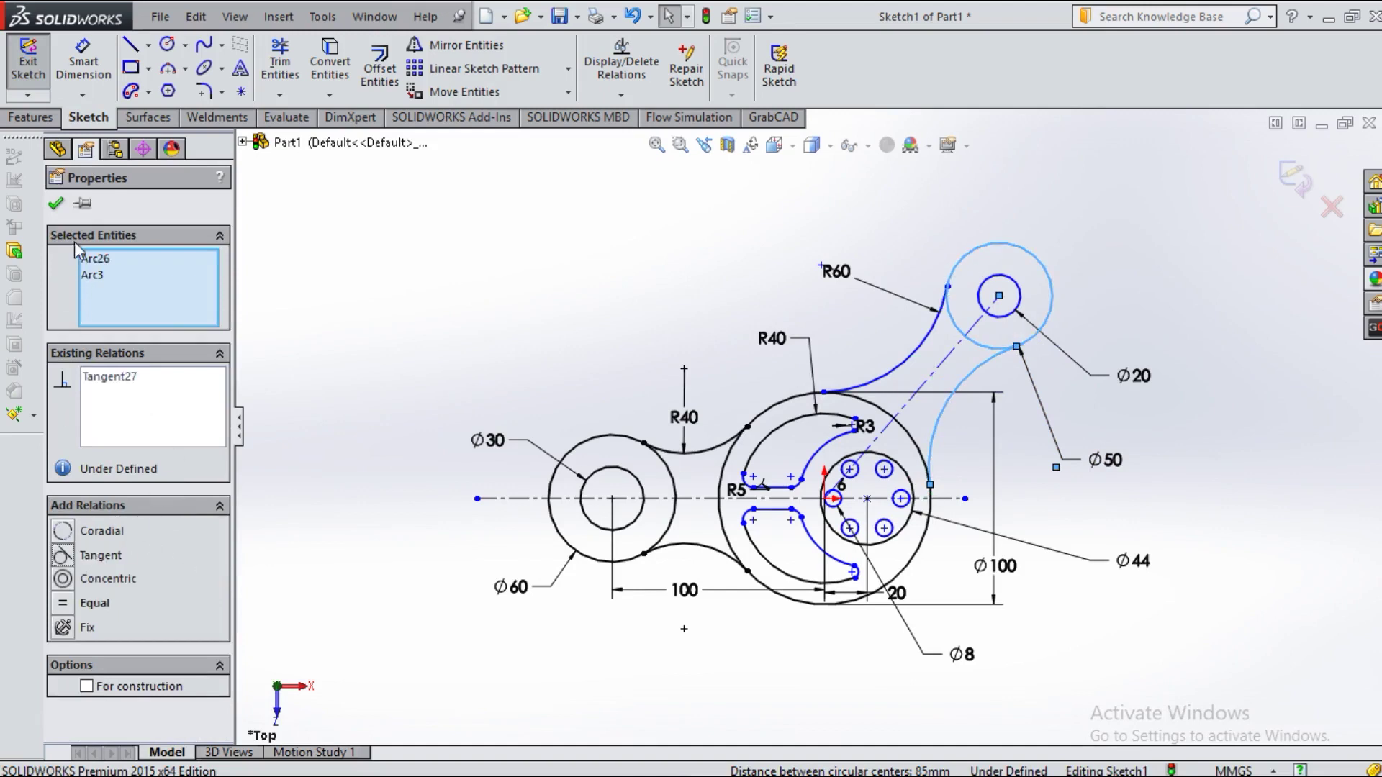
click(56, 205)
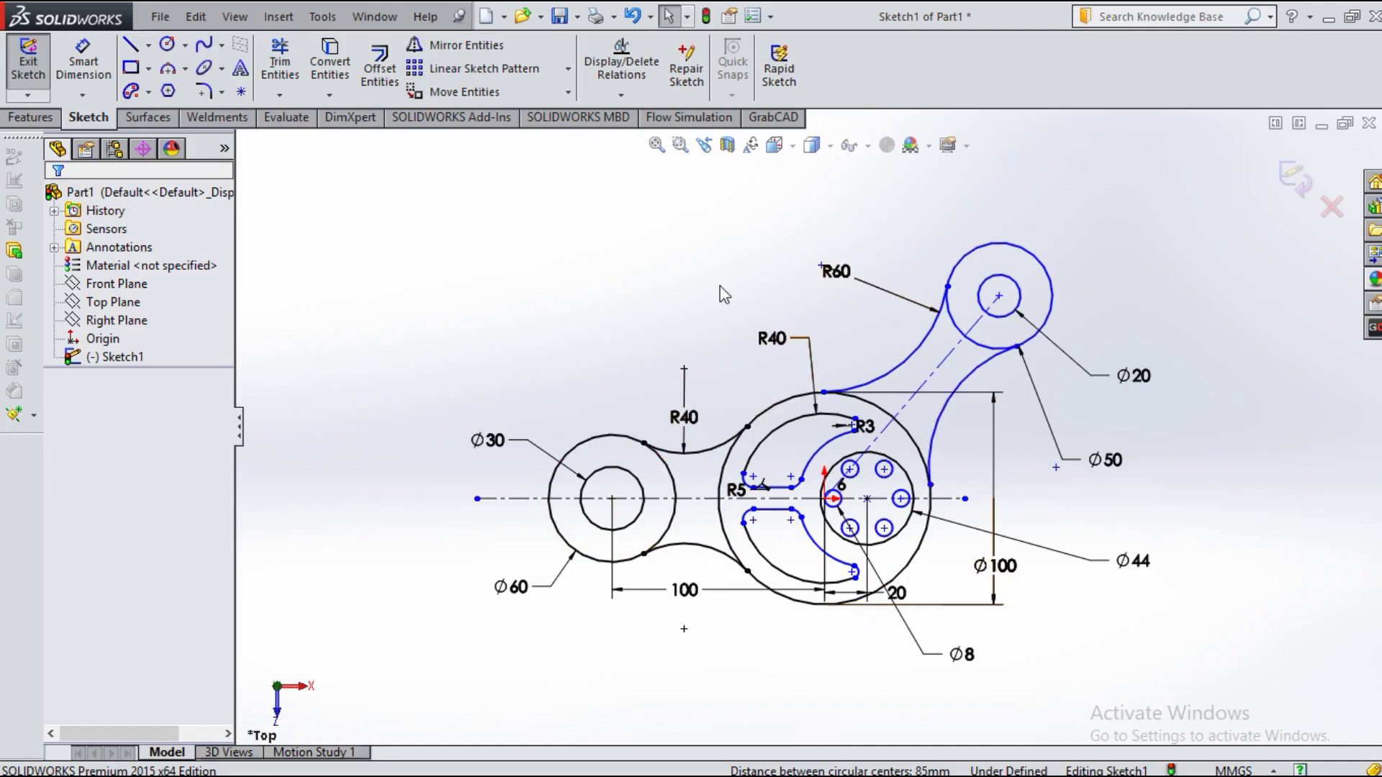
Step: Exit Sketch1 from the confirmation corner, returning to Part1
click(1294, 181)
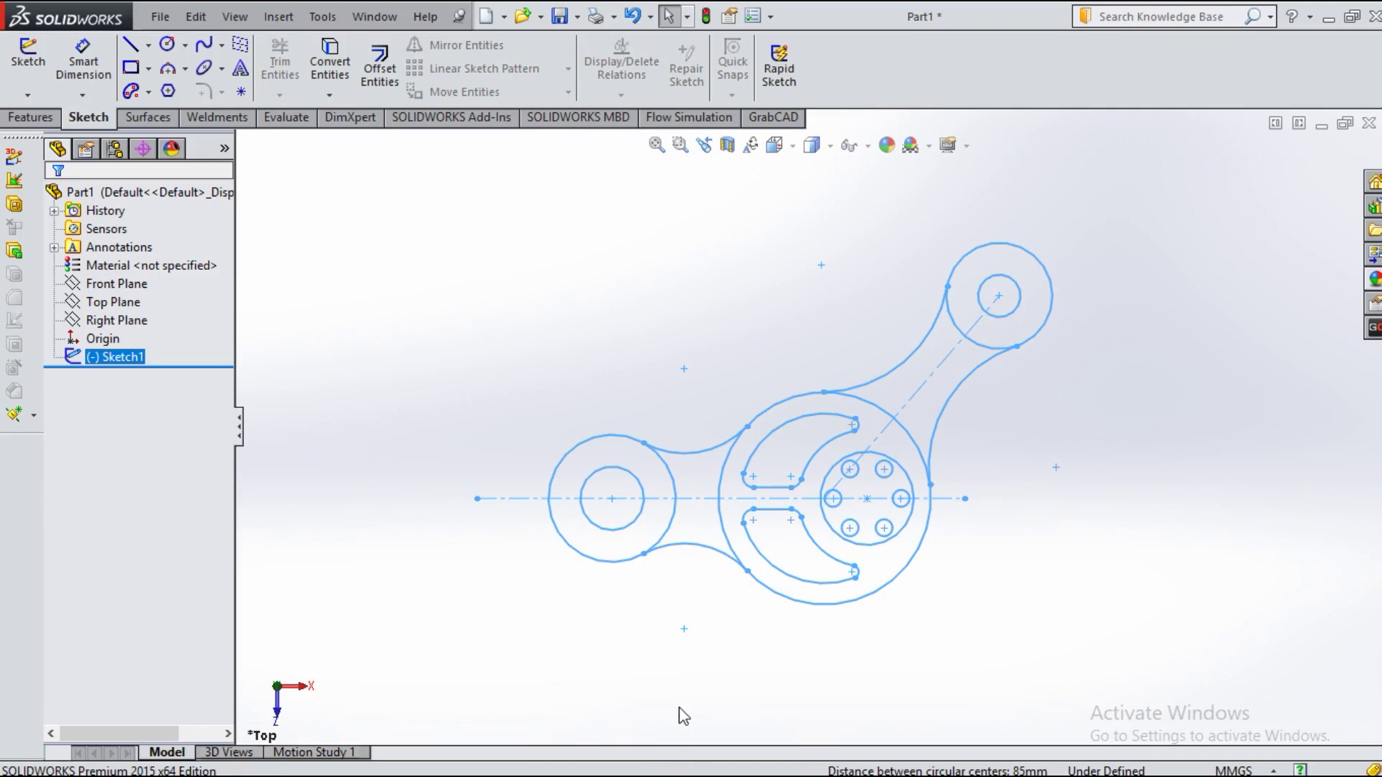
click(1329, 16)
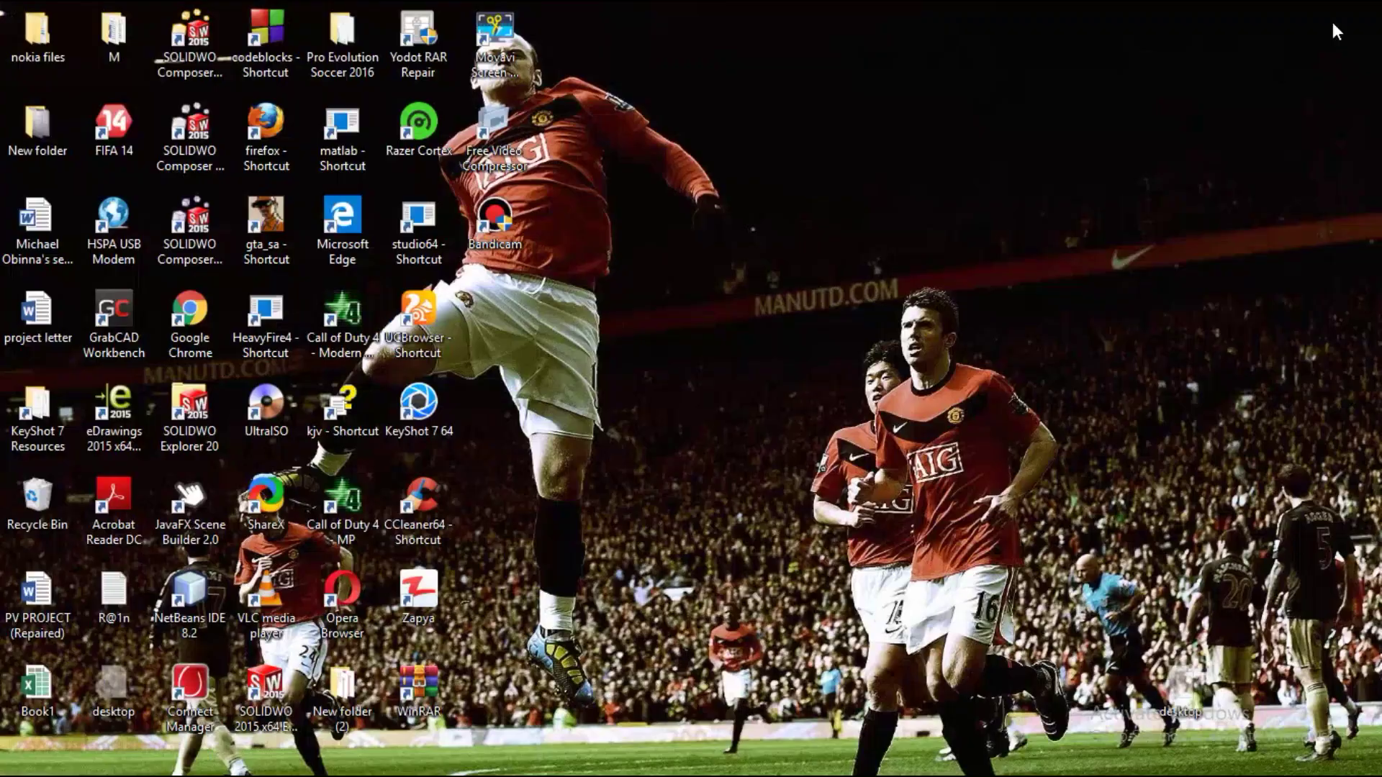